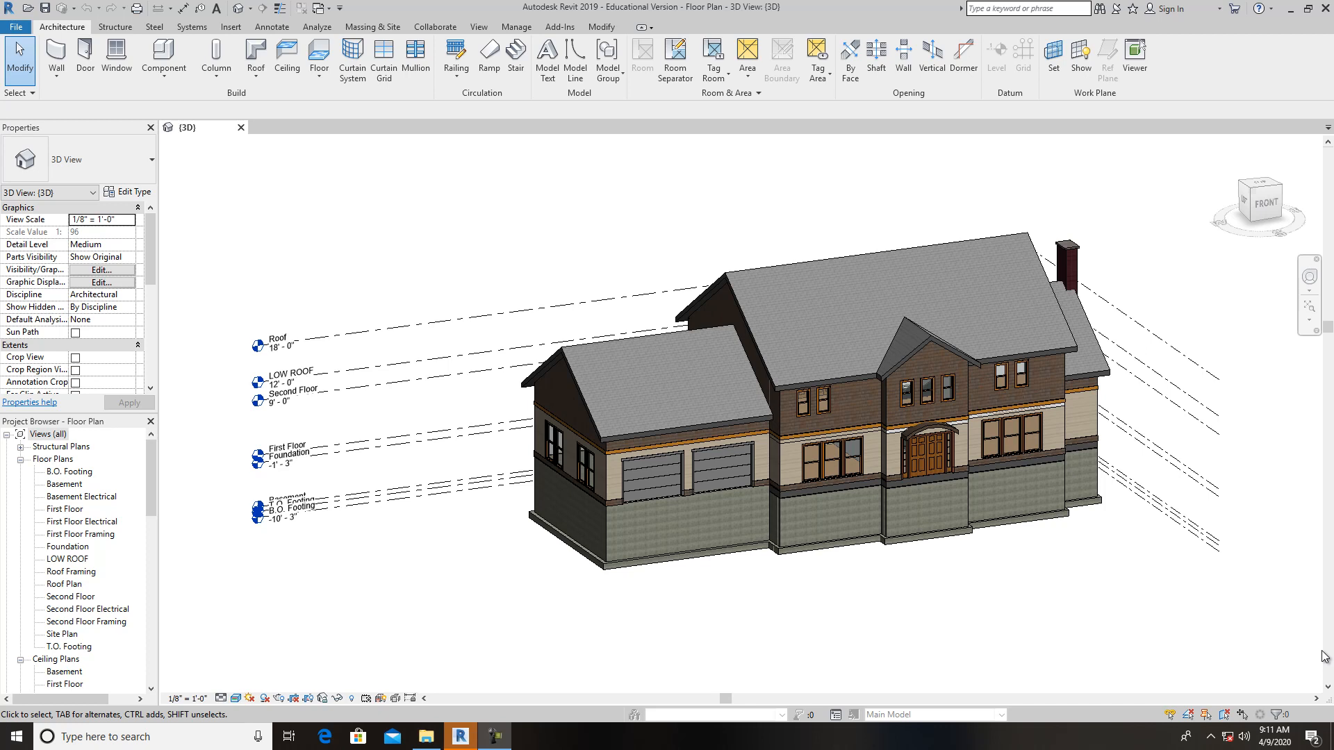
Open the First Floor plan and draw a horizontal building section line across the full house, from east to west through the staircase
double_click(66, 510)
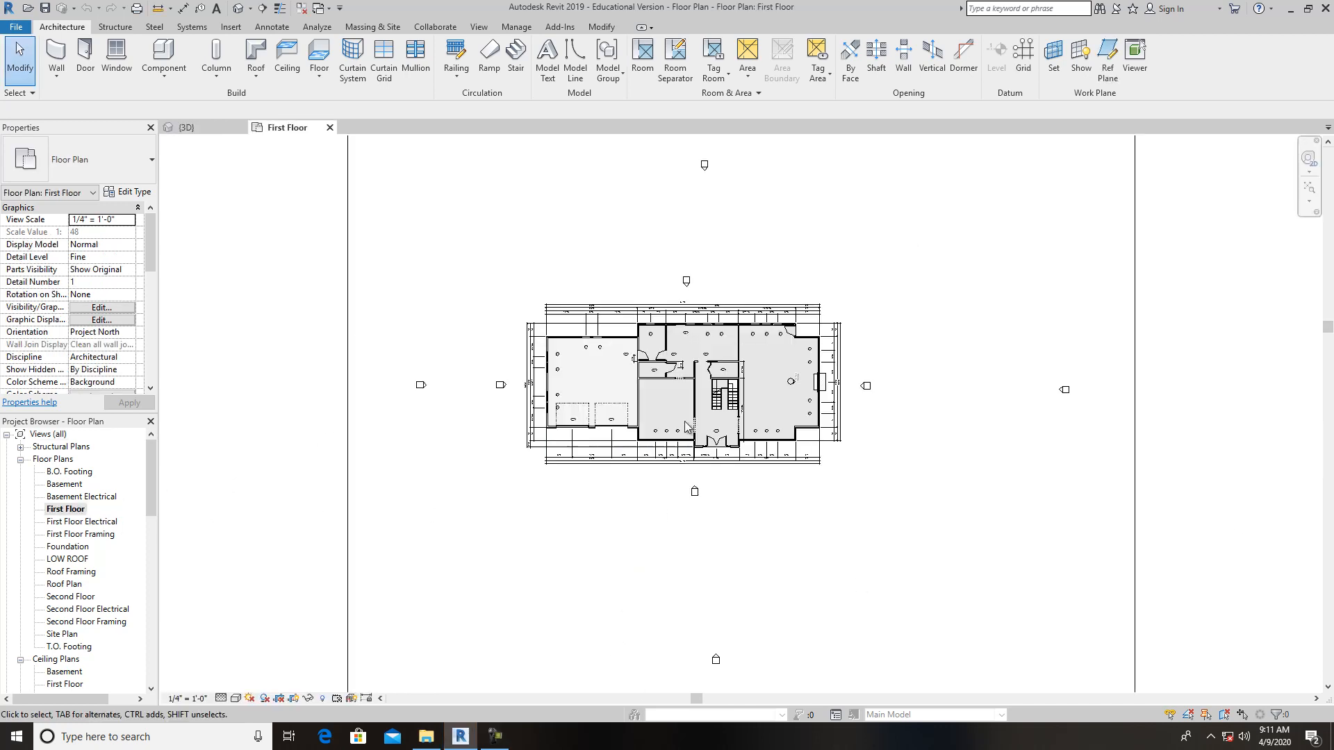
scroll(690, 447, "up", 3)
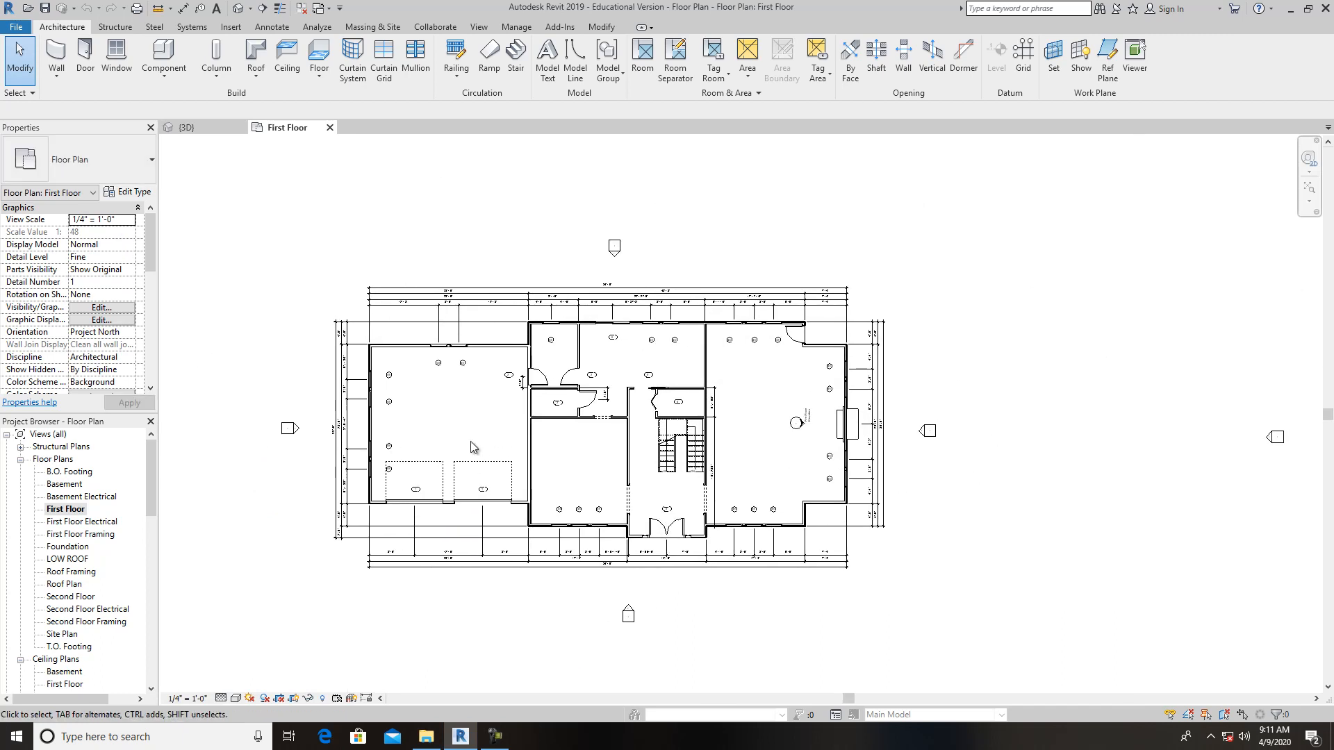
scroll(475, 452, "up", 1)
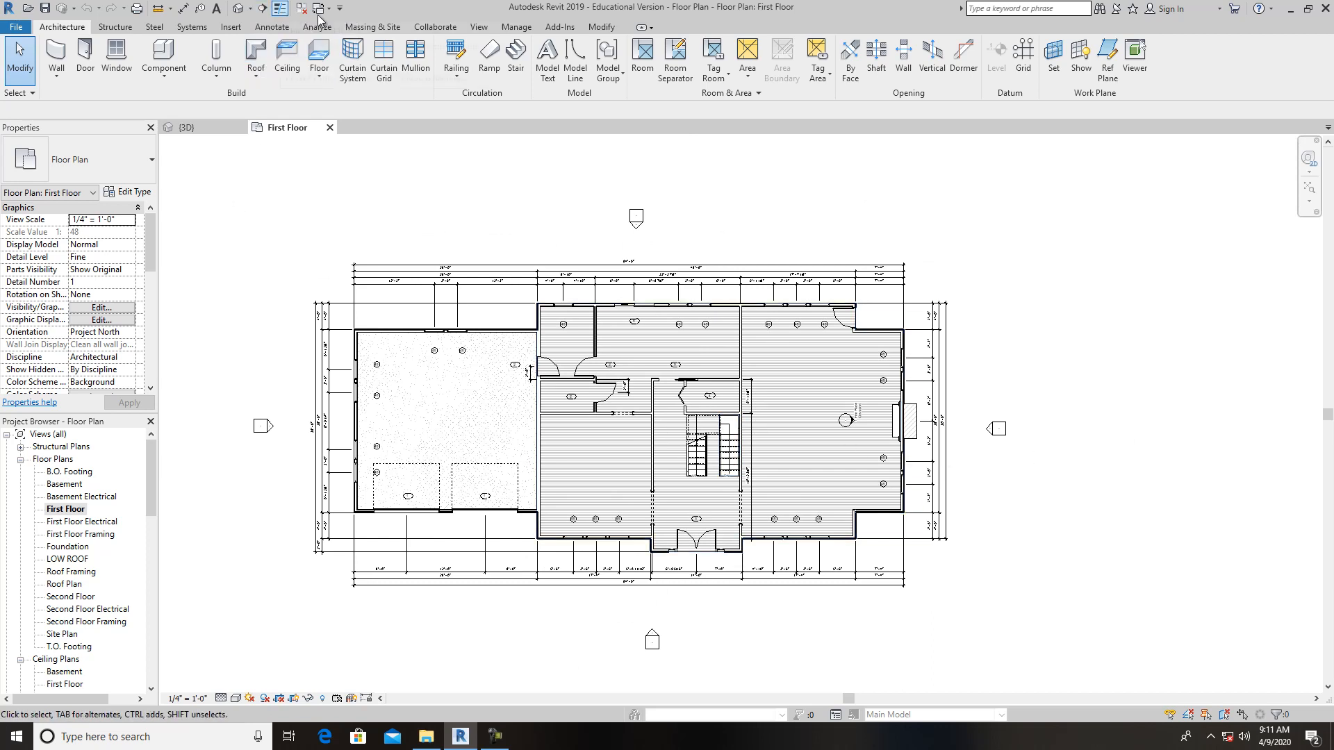
left_click(479, 27)
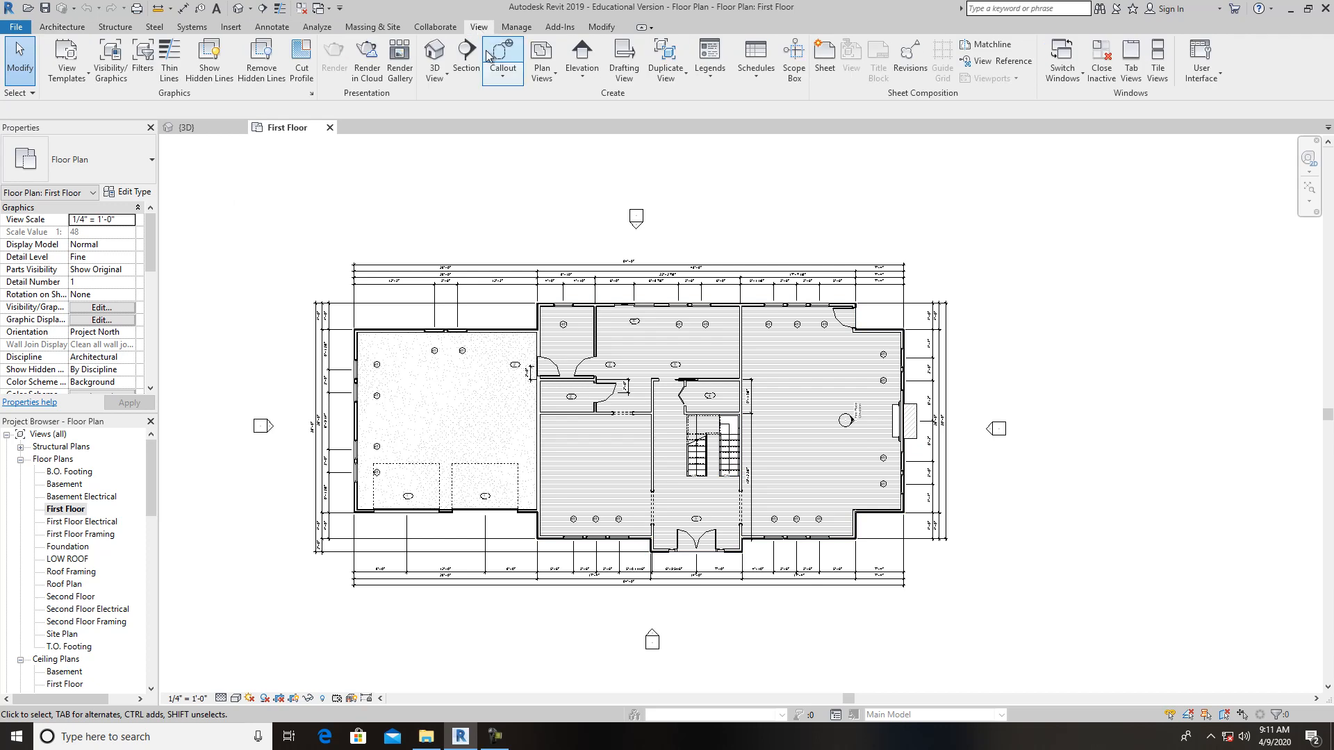
left_click(262, 9)
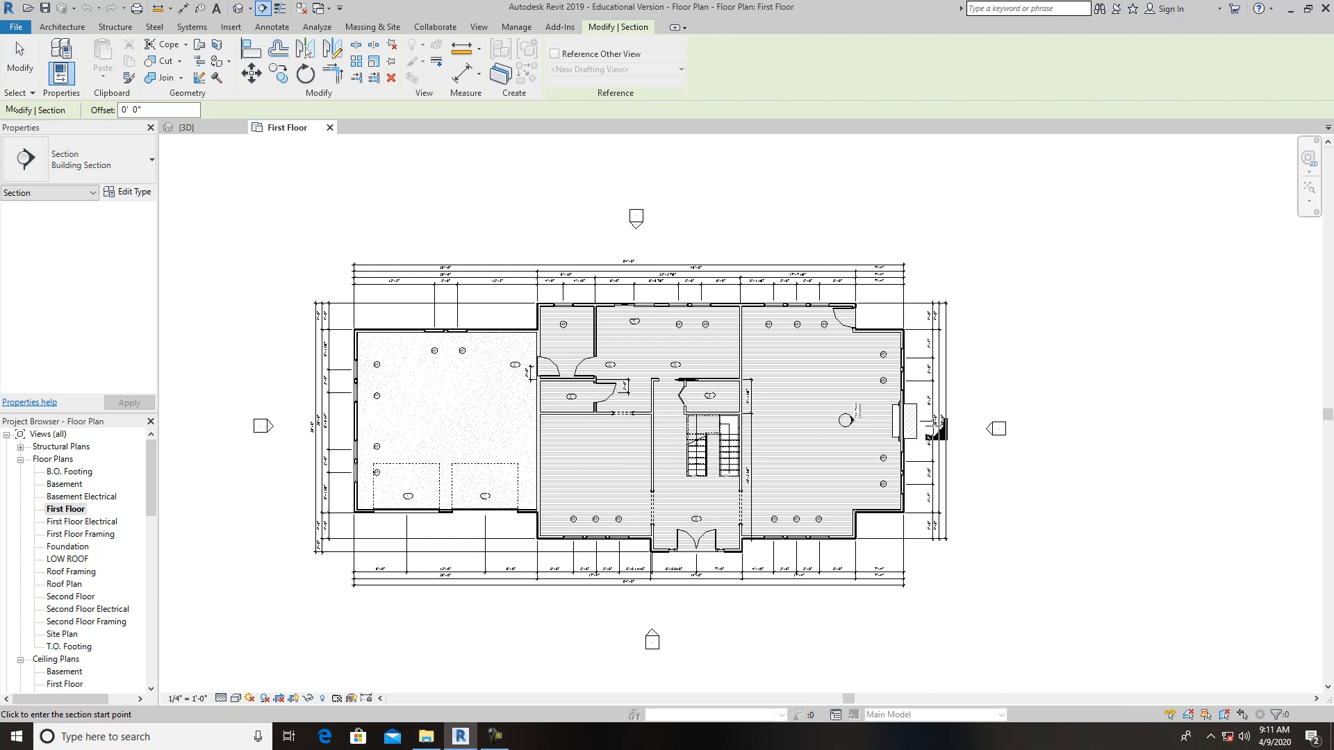
left_click(967, 423)
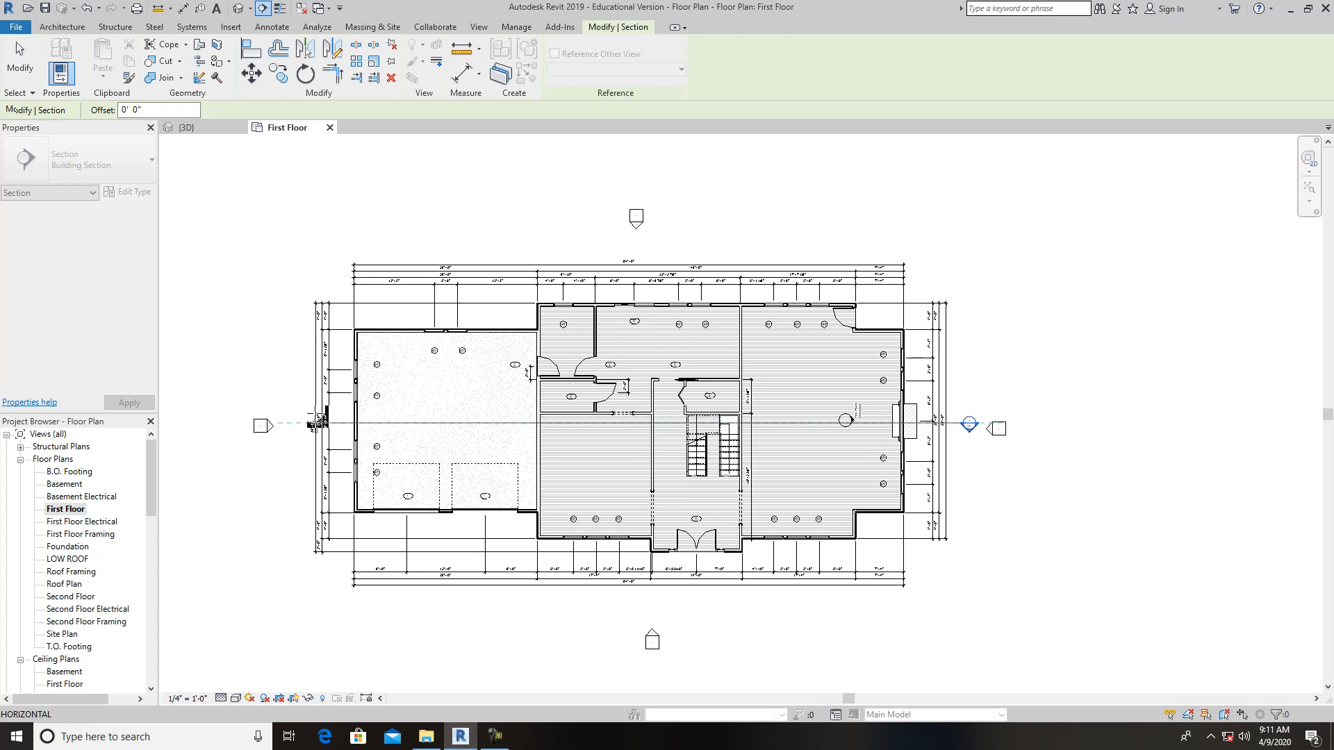
left_click(291, 423)
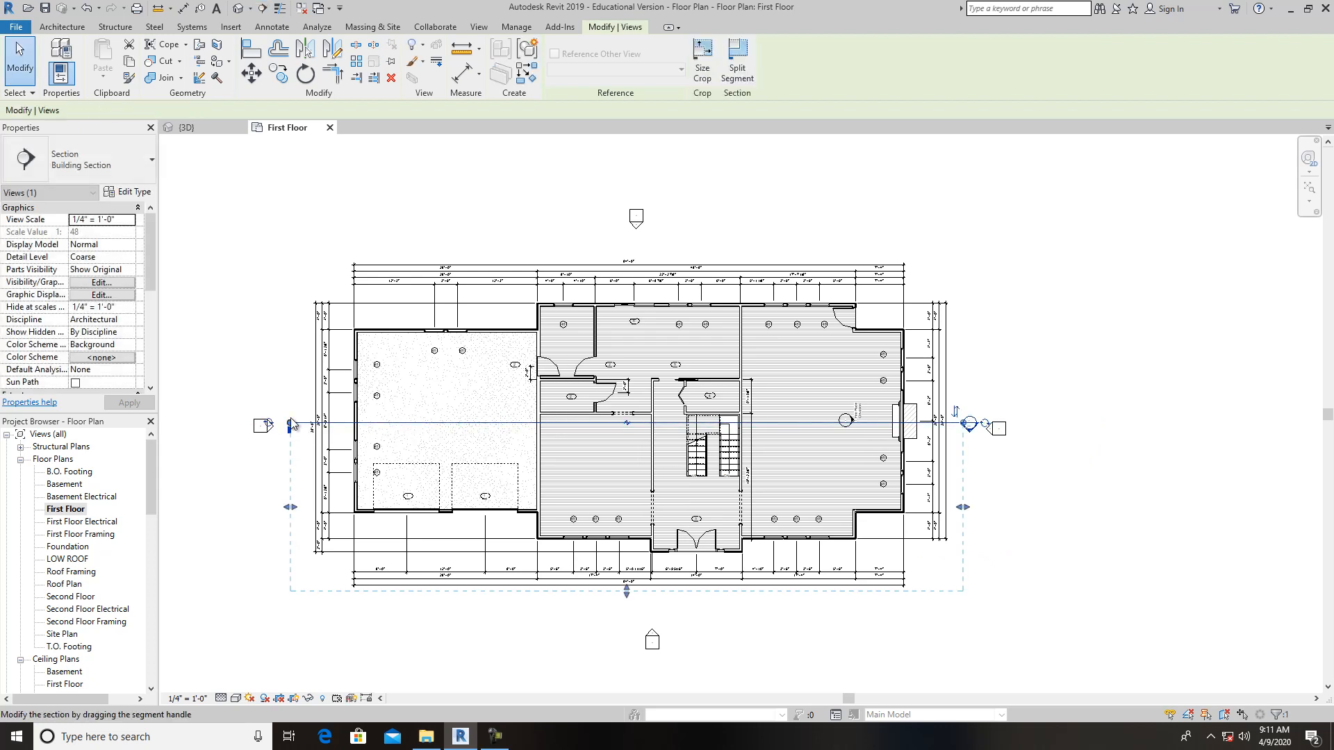
Remove the section head from the line's east end and flip the section to look toward the rear of the house
right_click(280, 389)
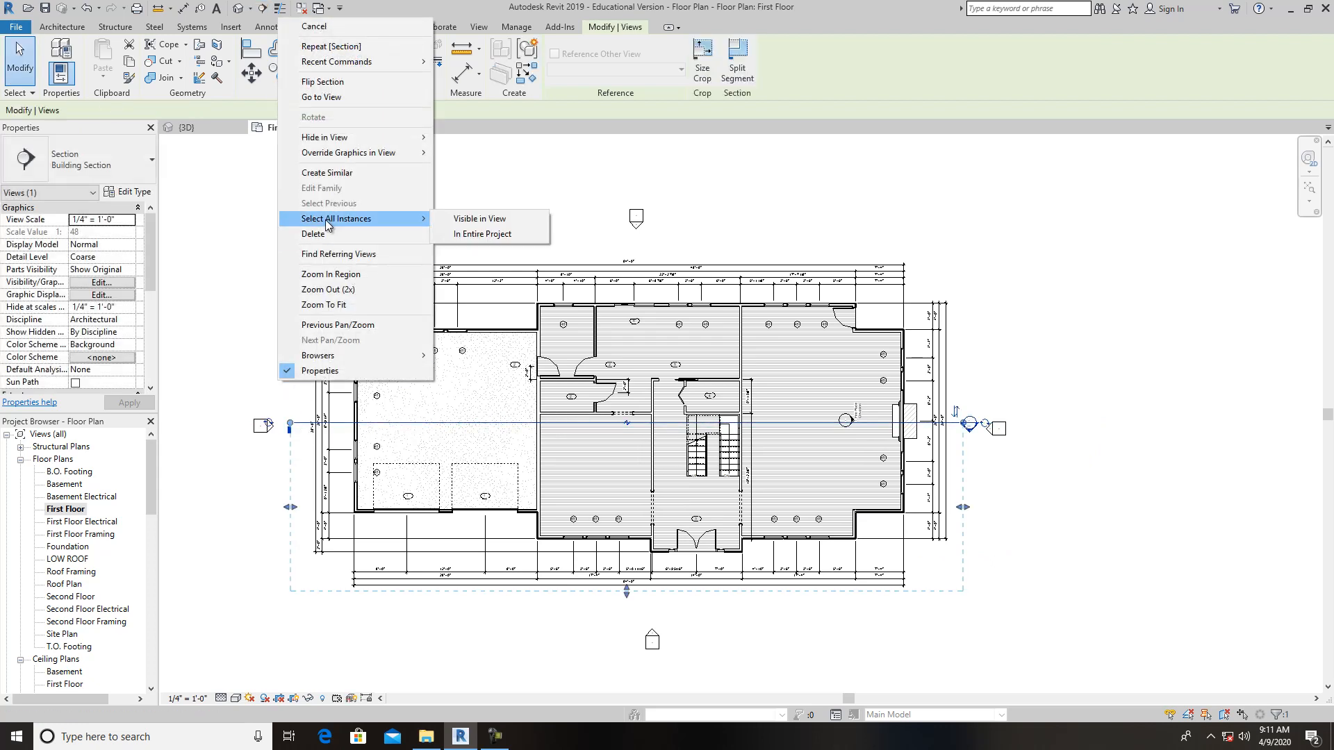
left_click(396, 436)
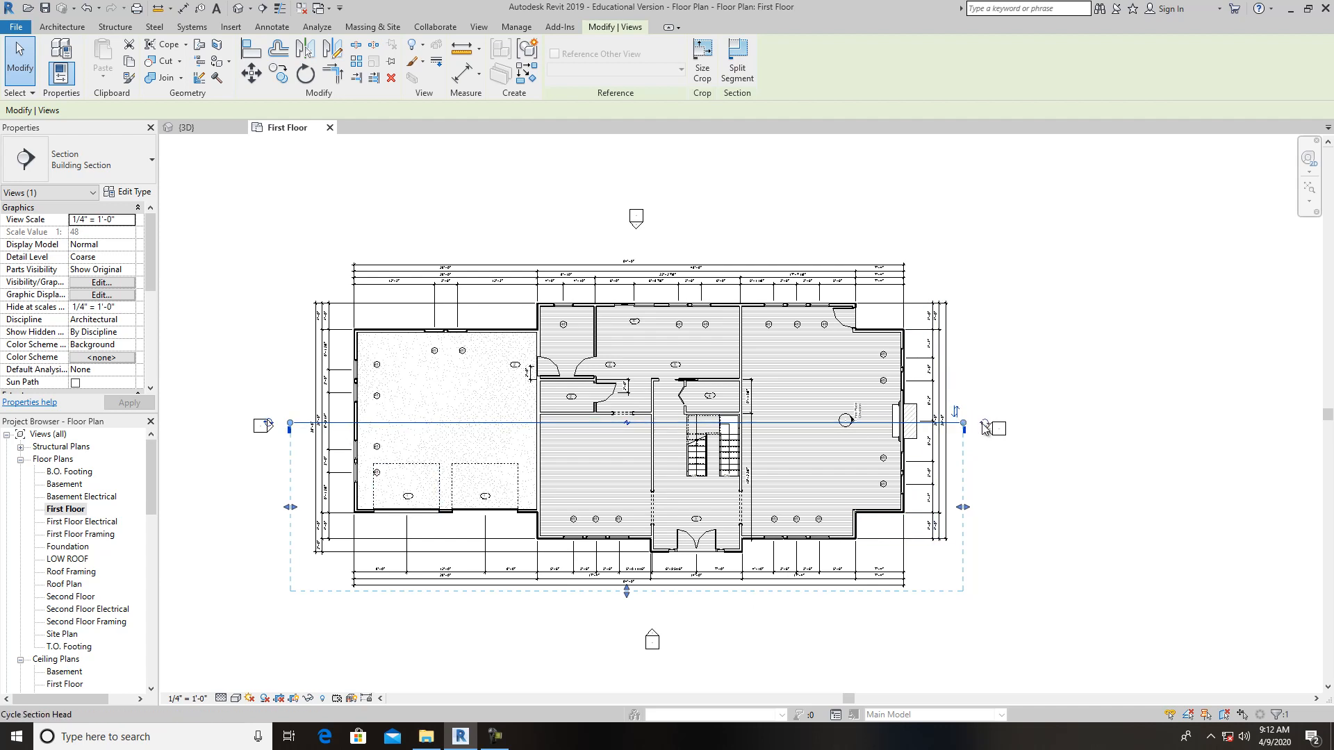
left_click(957, 414)
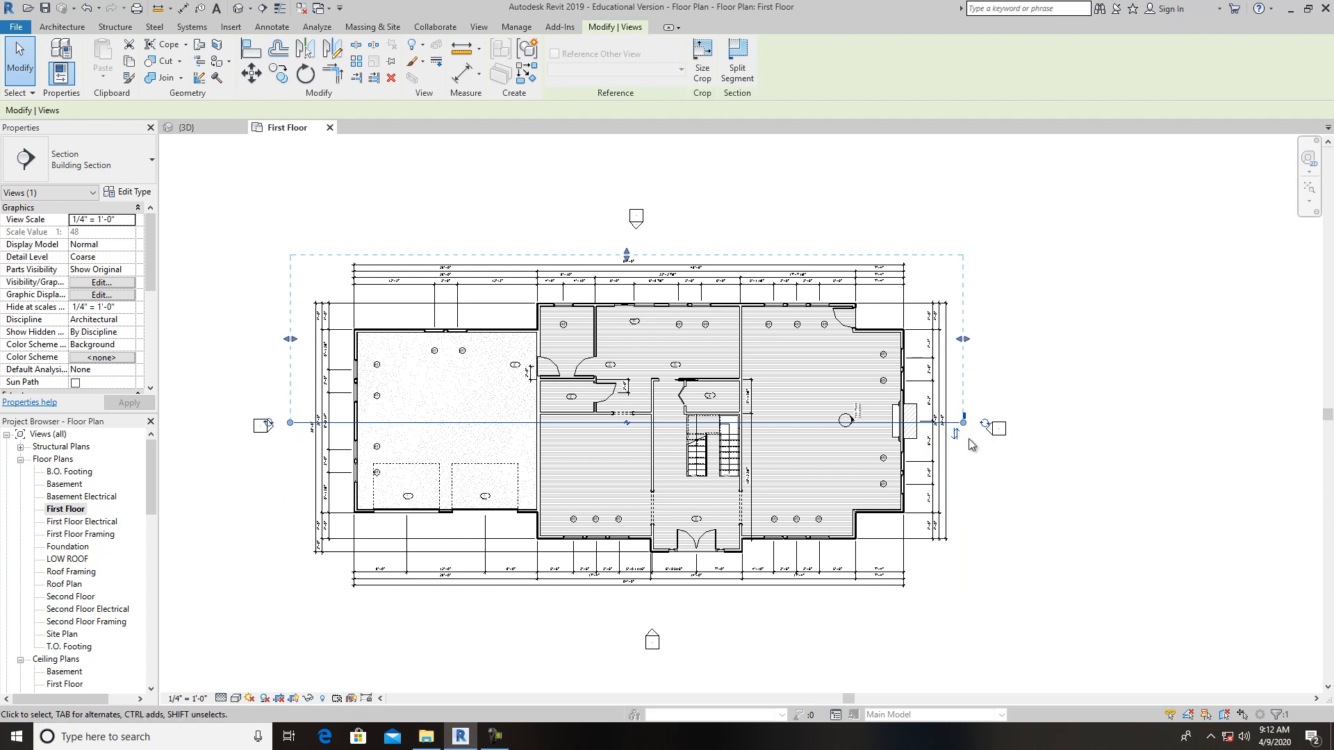
Show a section head at the west end of the horizontal section line, beside the garage
scroll(970, 437, "up", 2)
key("Escape")
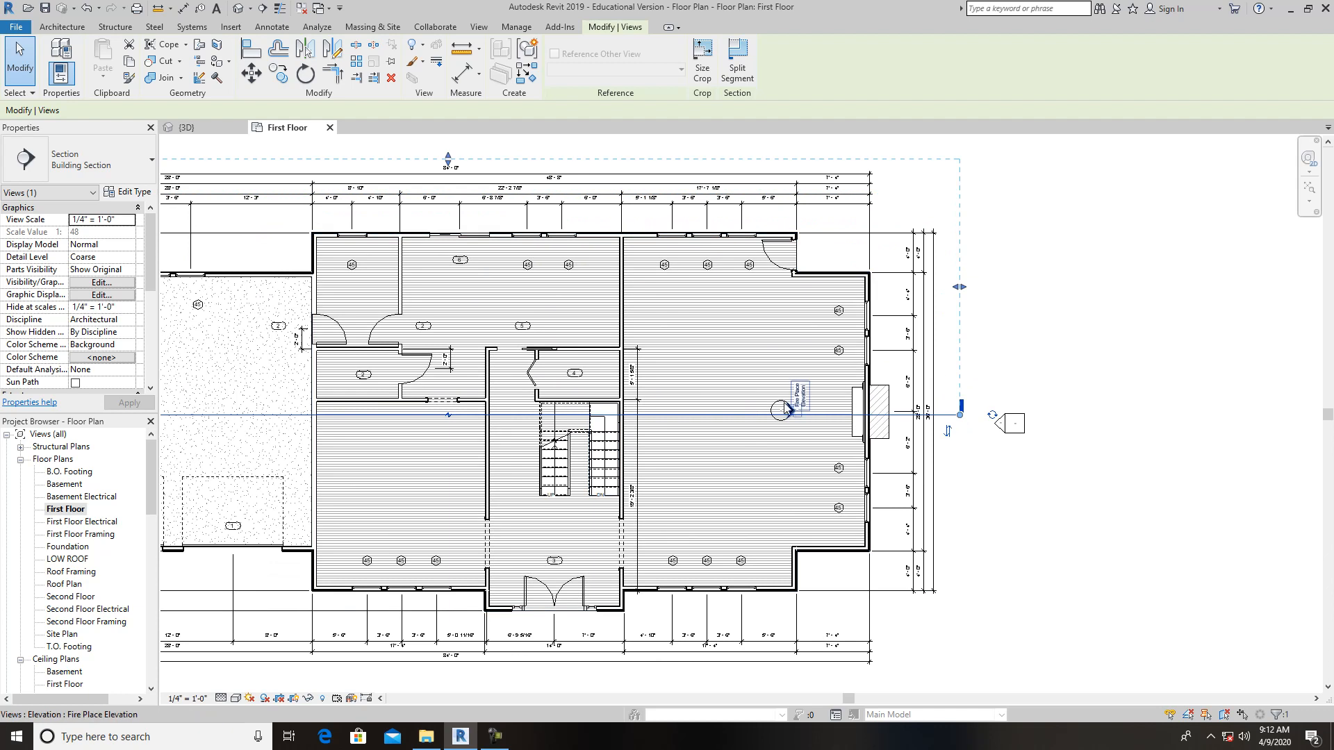
left_click(959, 415)
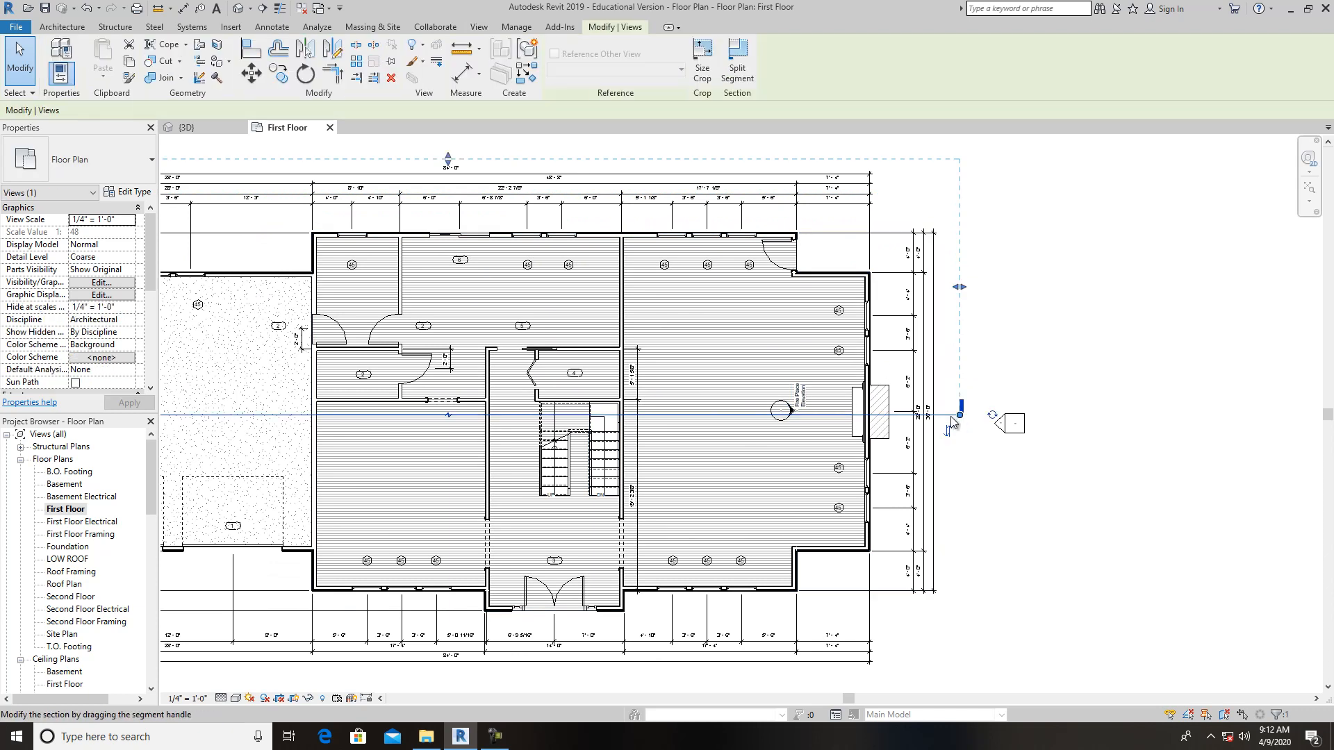
scroll(964, 445, "down", 2)
middle_click_drag(214, 475, 406, 460)
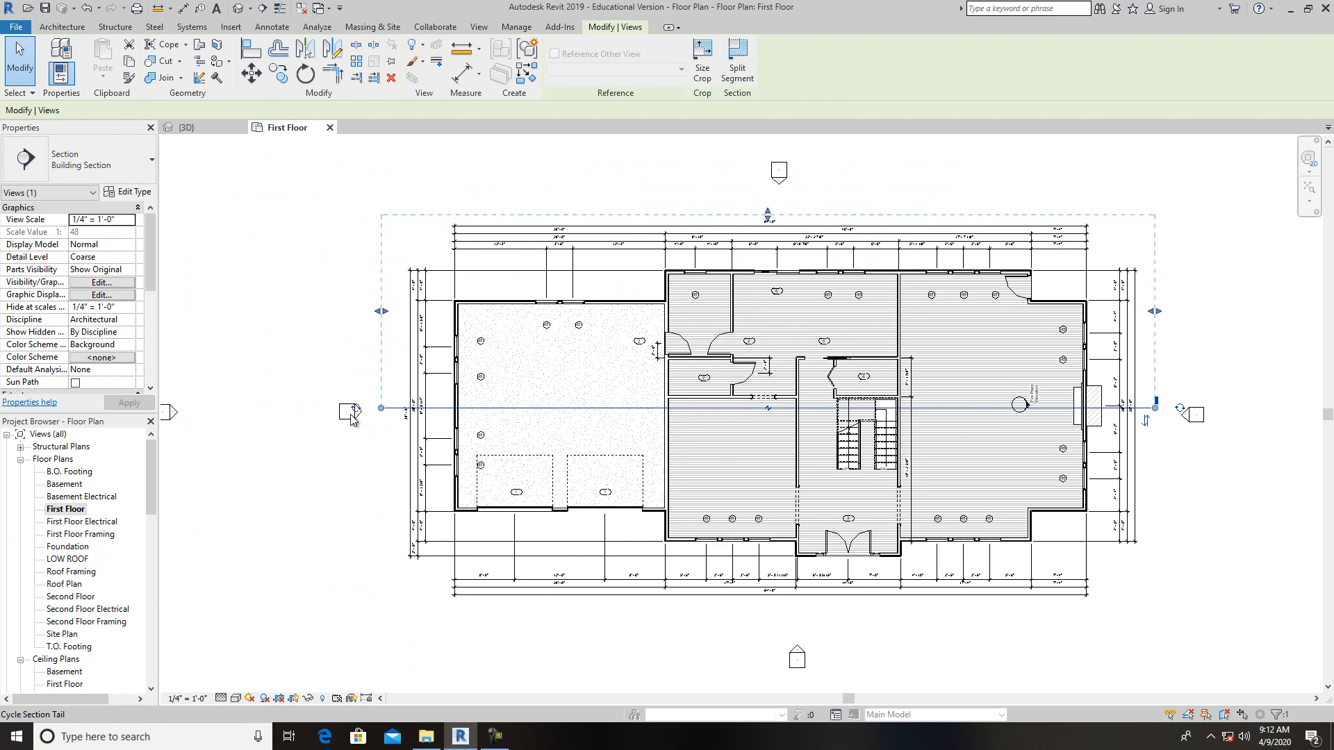
left_click(353, 415)
left_click(368, 445)
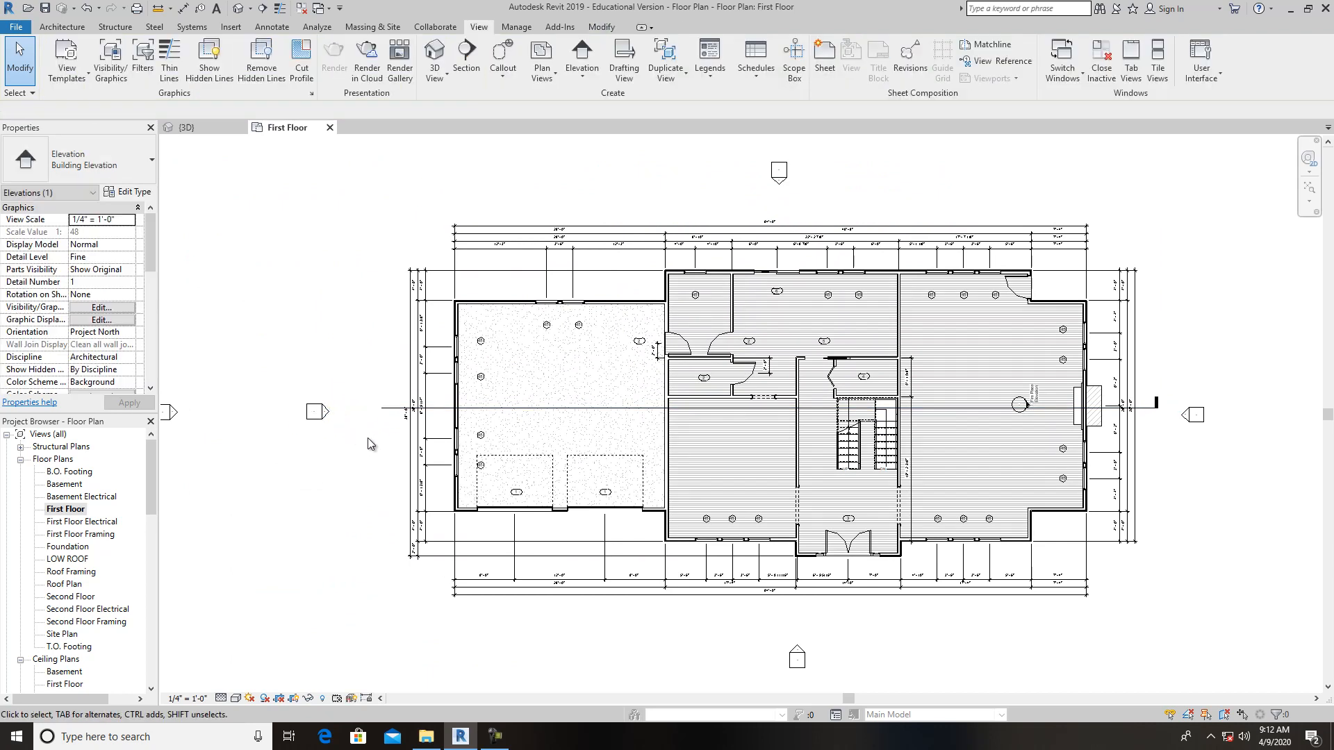
left_click(378, 408)
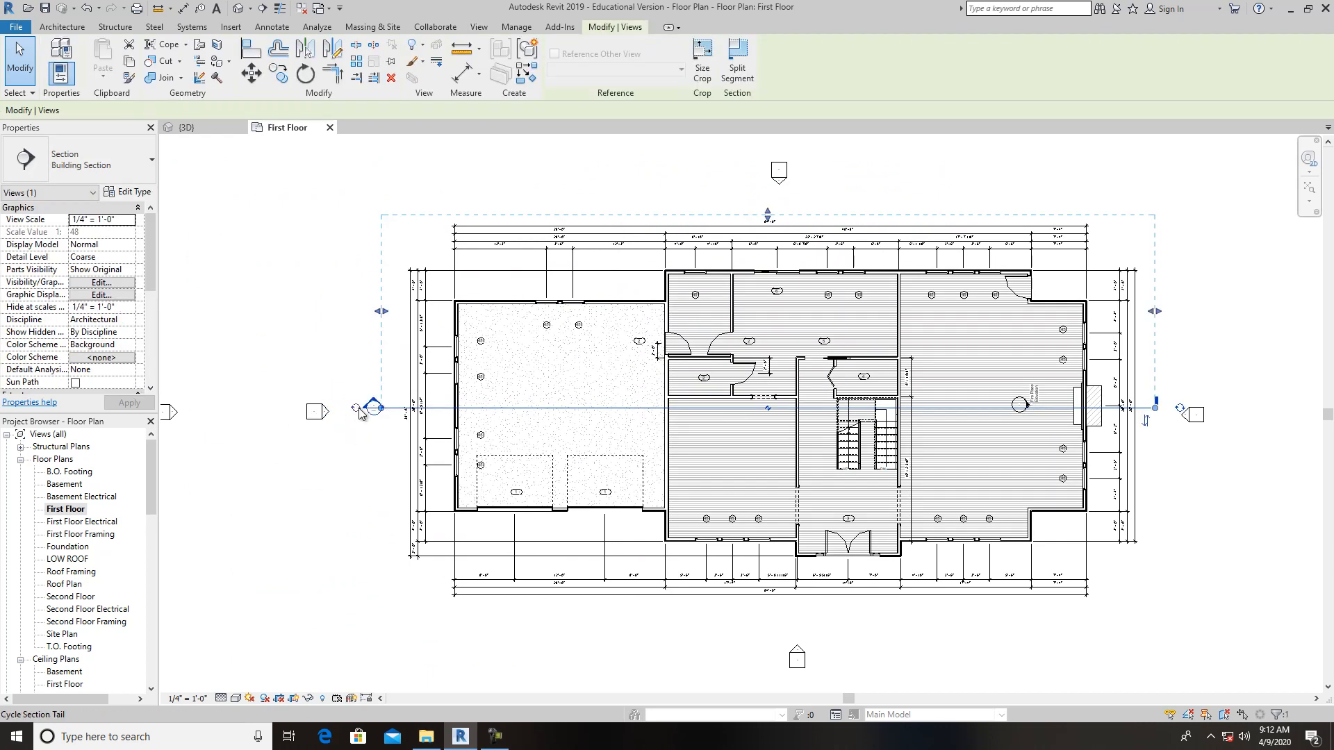
left_click(384, 455)
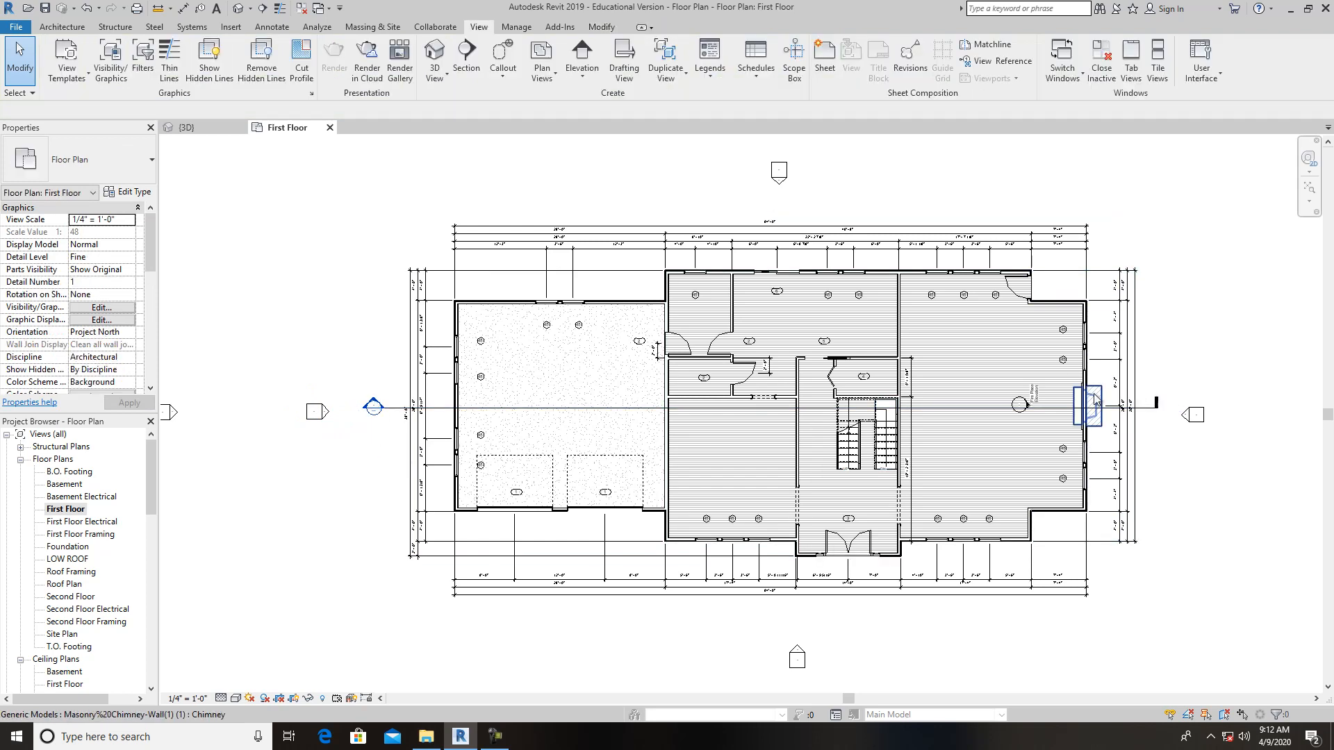
Rename the new building section view as Longitudinal section
left_click_drag(147, 473, 151, 560)
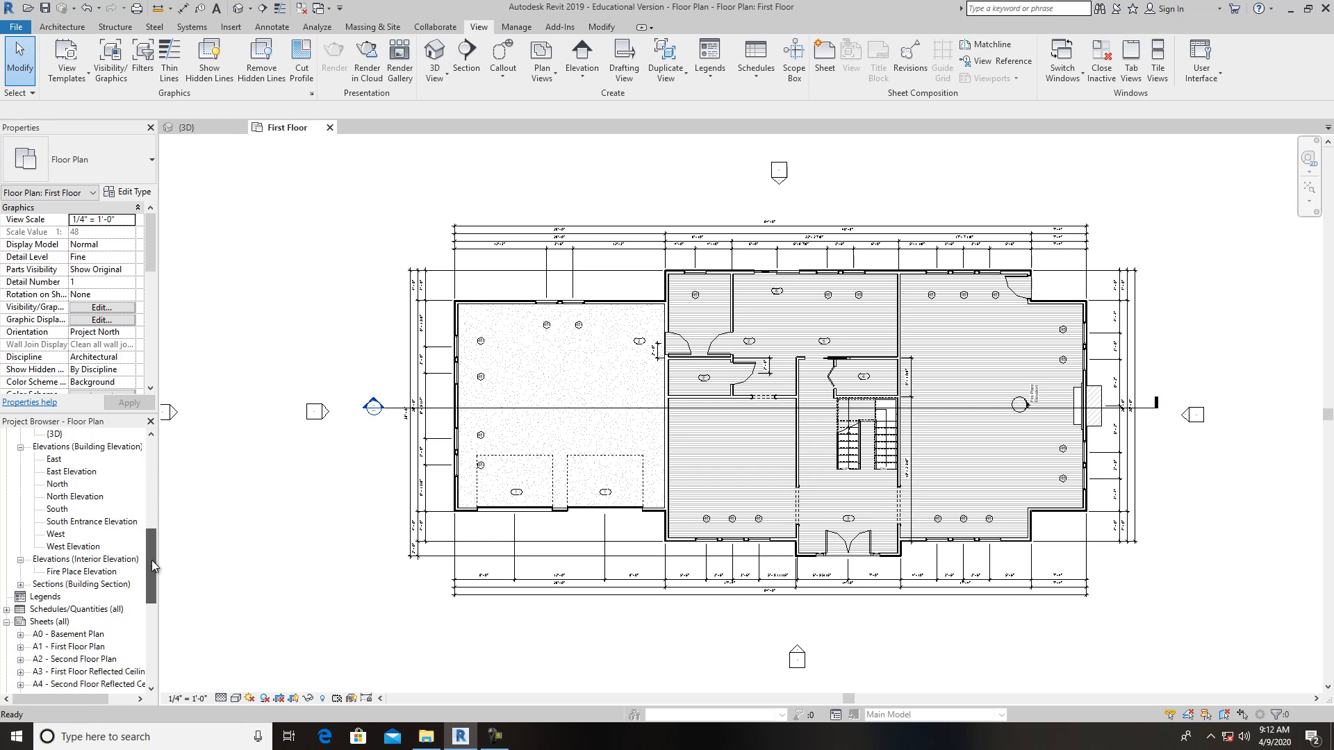
left_click(21, 585)
left_click(71, 597)
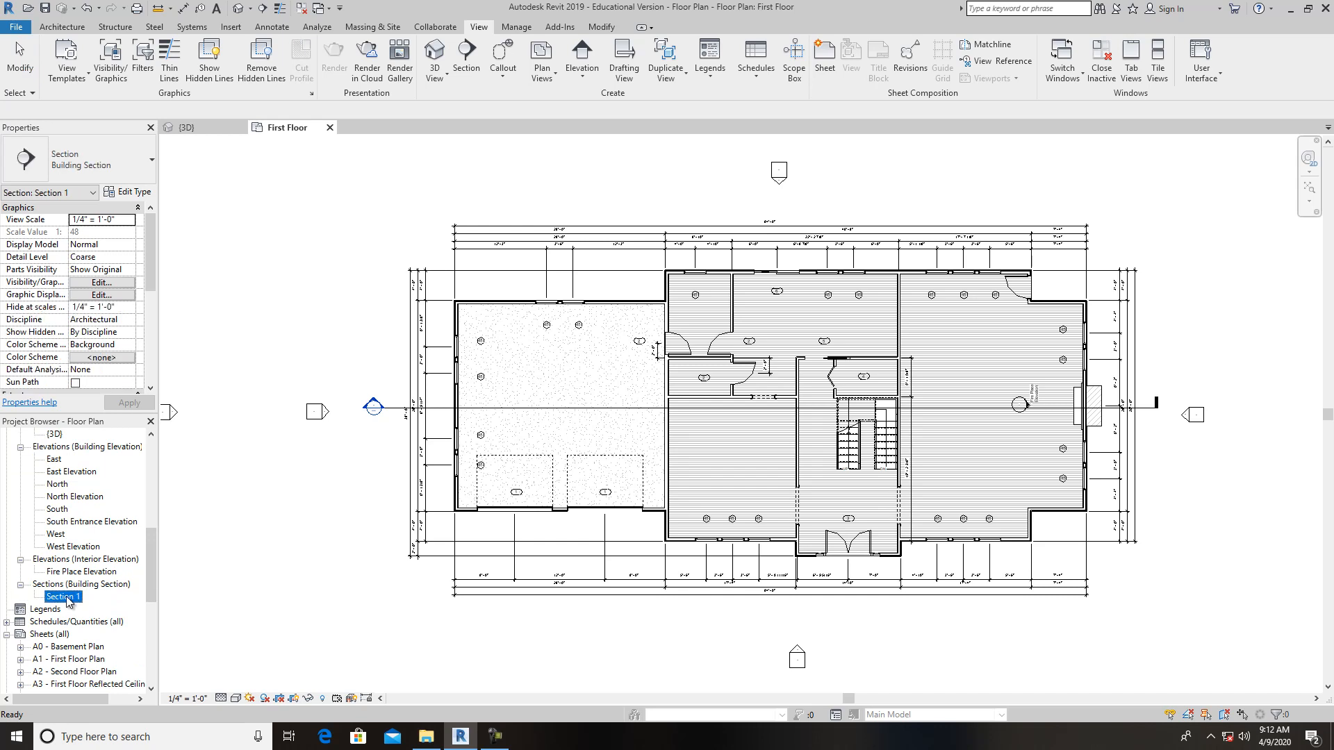
right_click(74, 590)
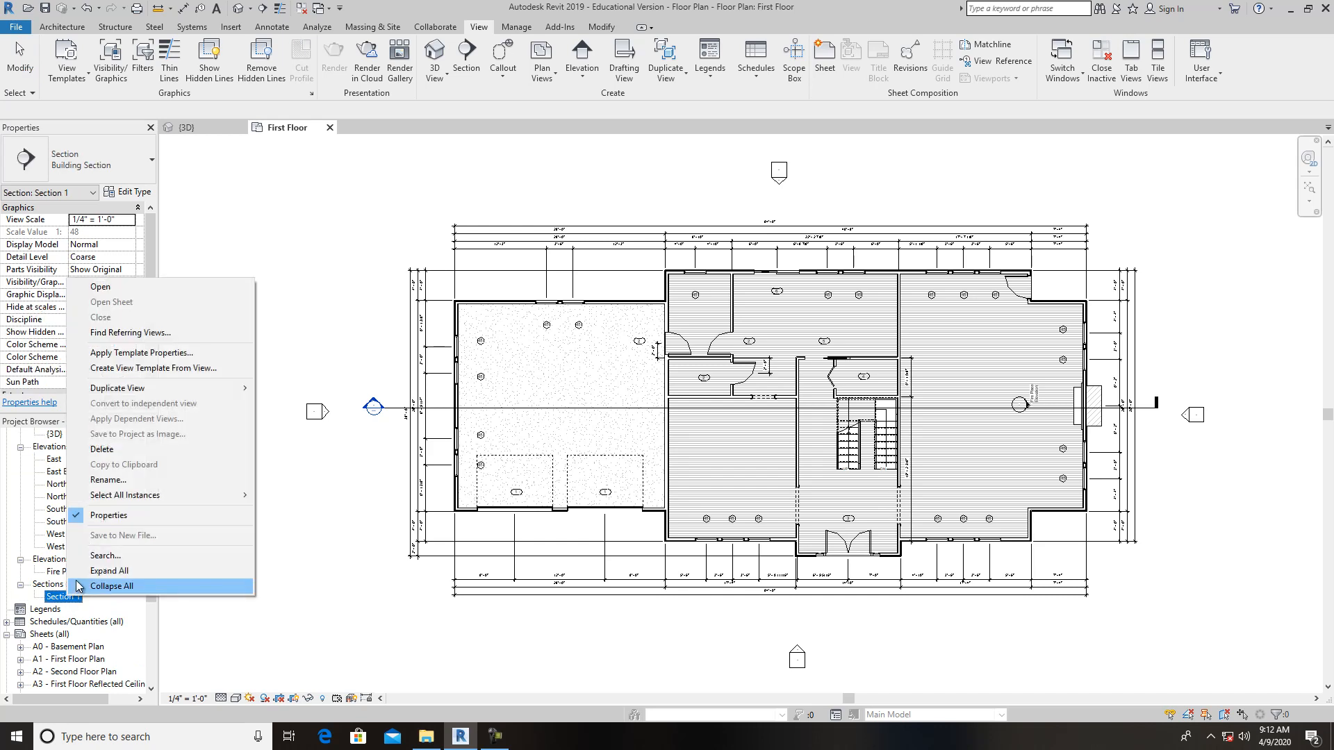
left_click(115, 485)
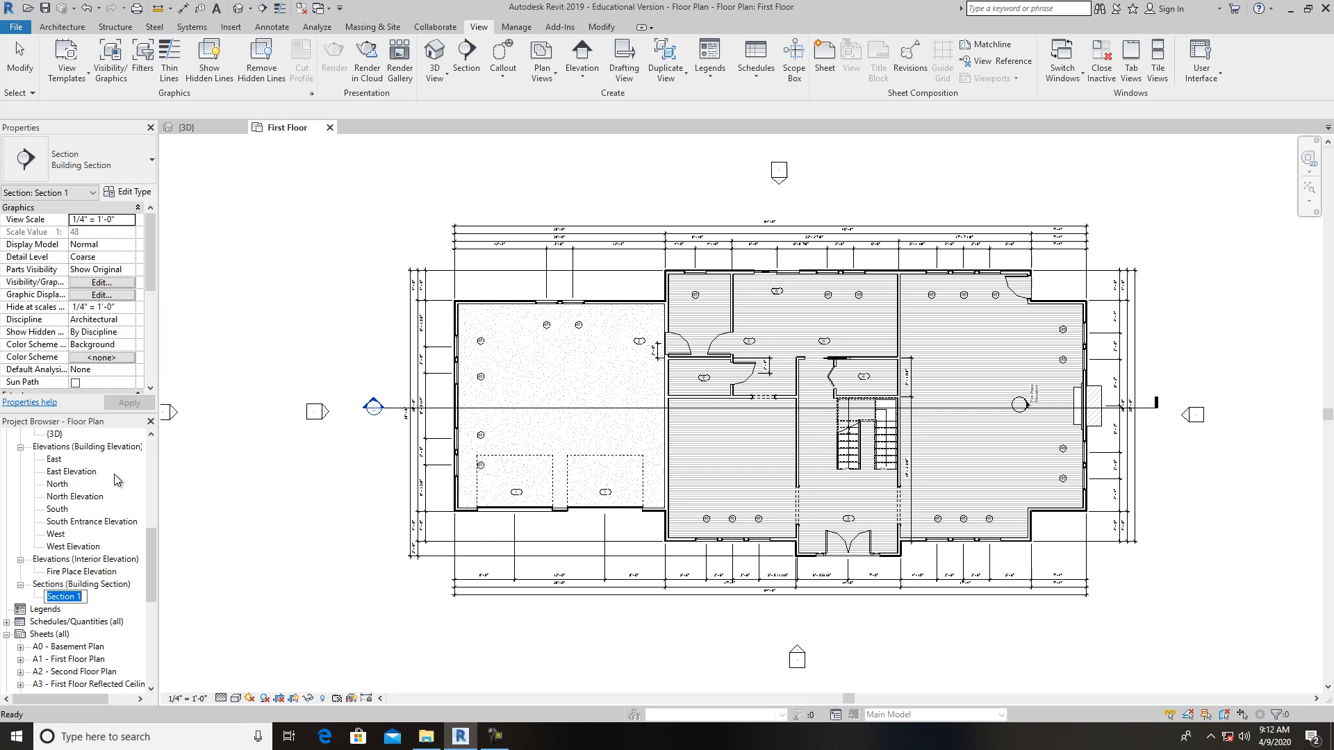
type("Longitudinal s")
left_click(251, 575)
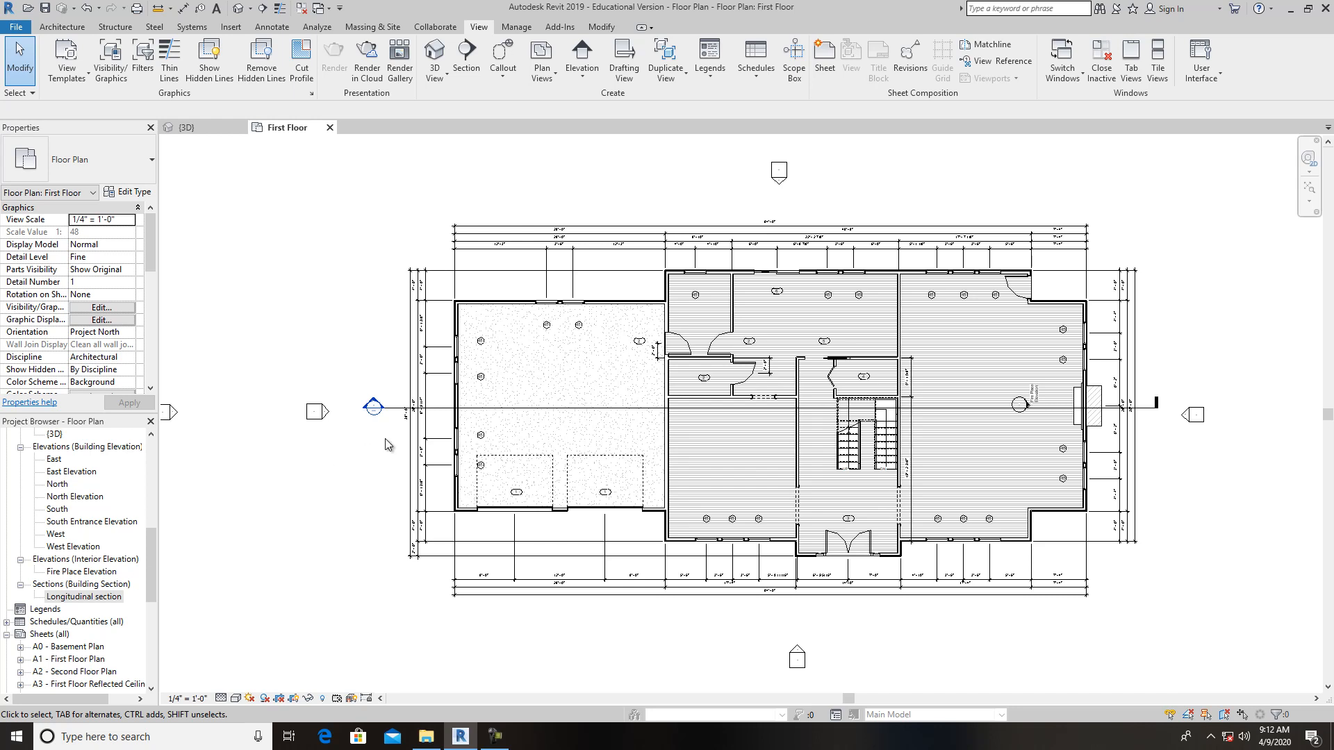
Open the Longitudinal section view from its section head and examine the cut through the floors, stairs, roof and footings
double_click(373, 409)
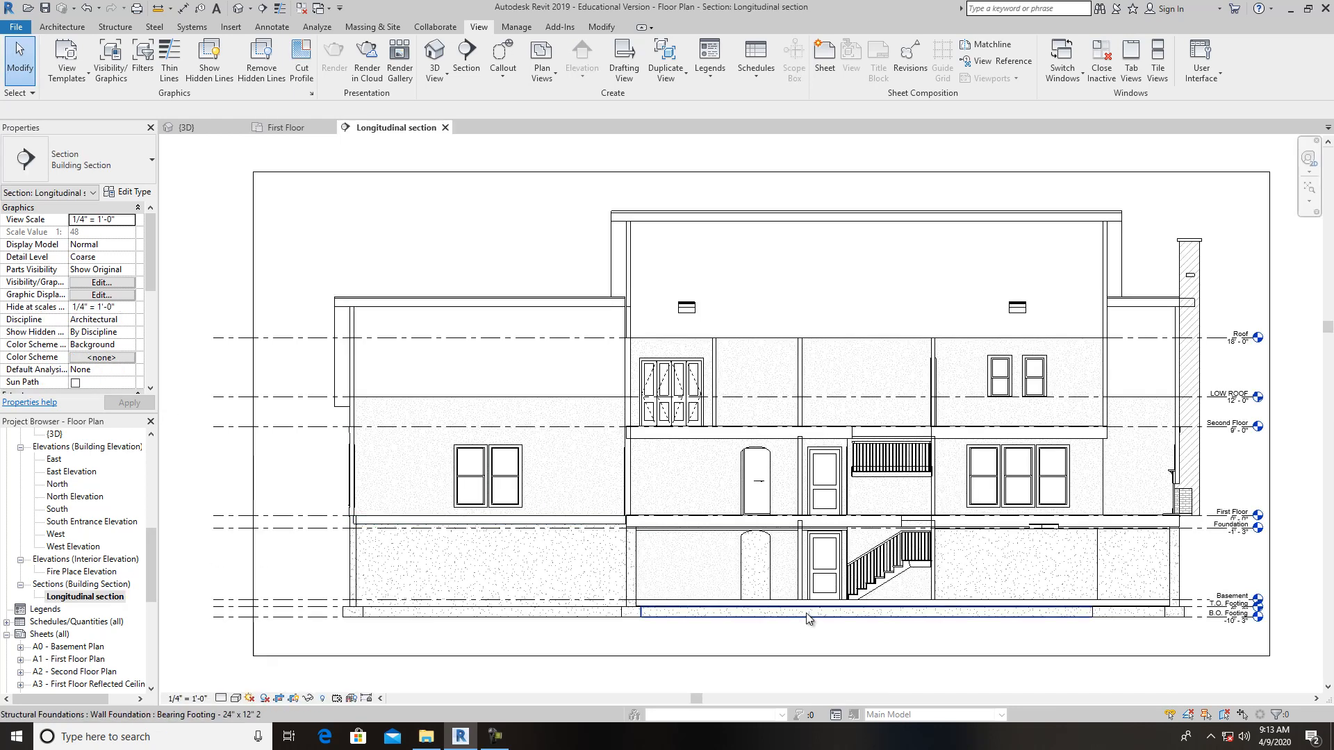
middle_click_drag(799, 619, 797, 596)
scroll(833, 641, "up", 1)
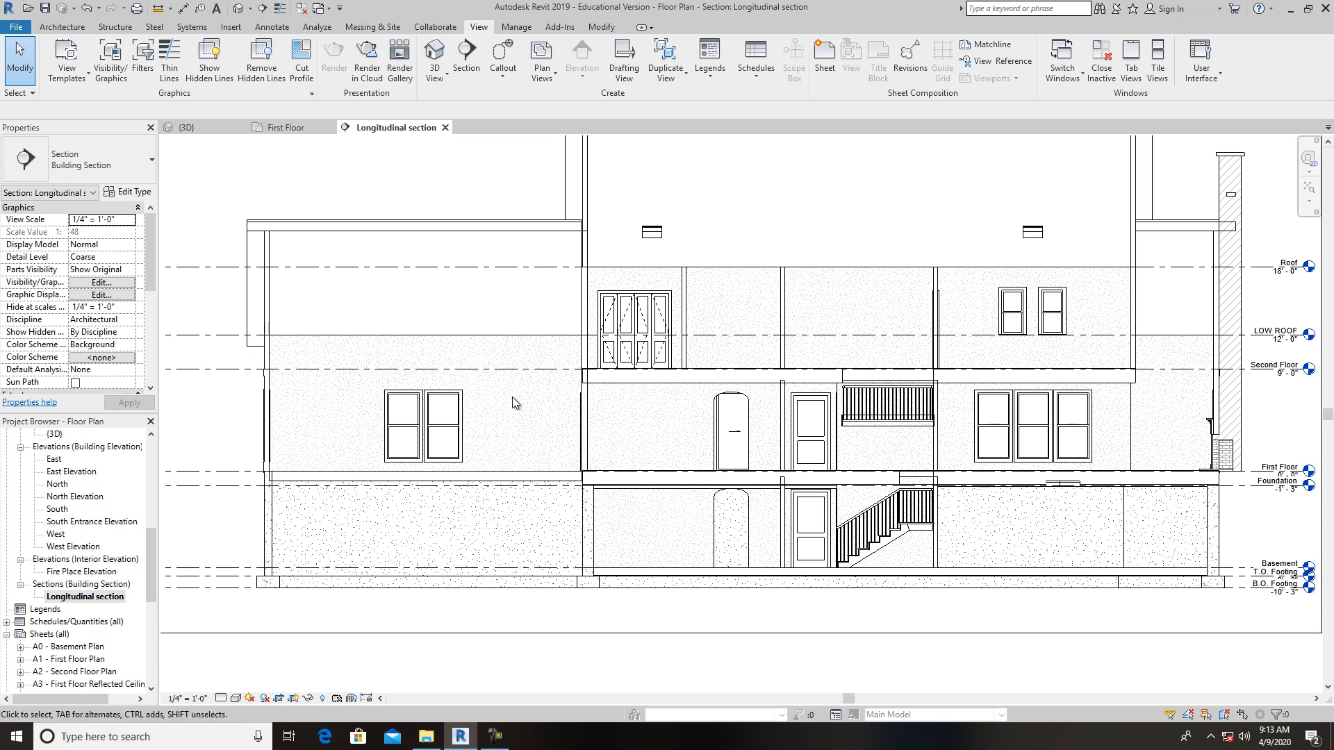
scroll(511, 398, "down", 3)
scroll(516, 381, "up", 4)
scroll(518, 414, "up", 1)
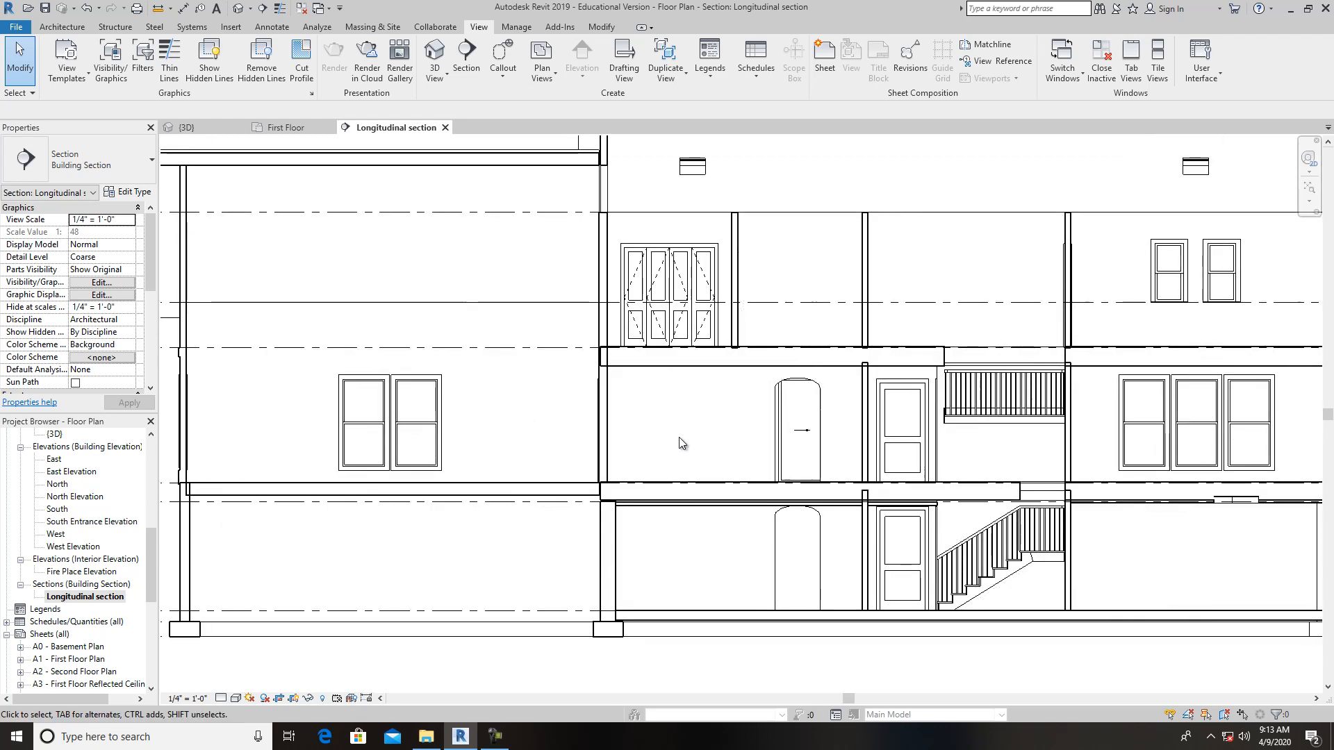
scroll(535, 459, "down", 3)
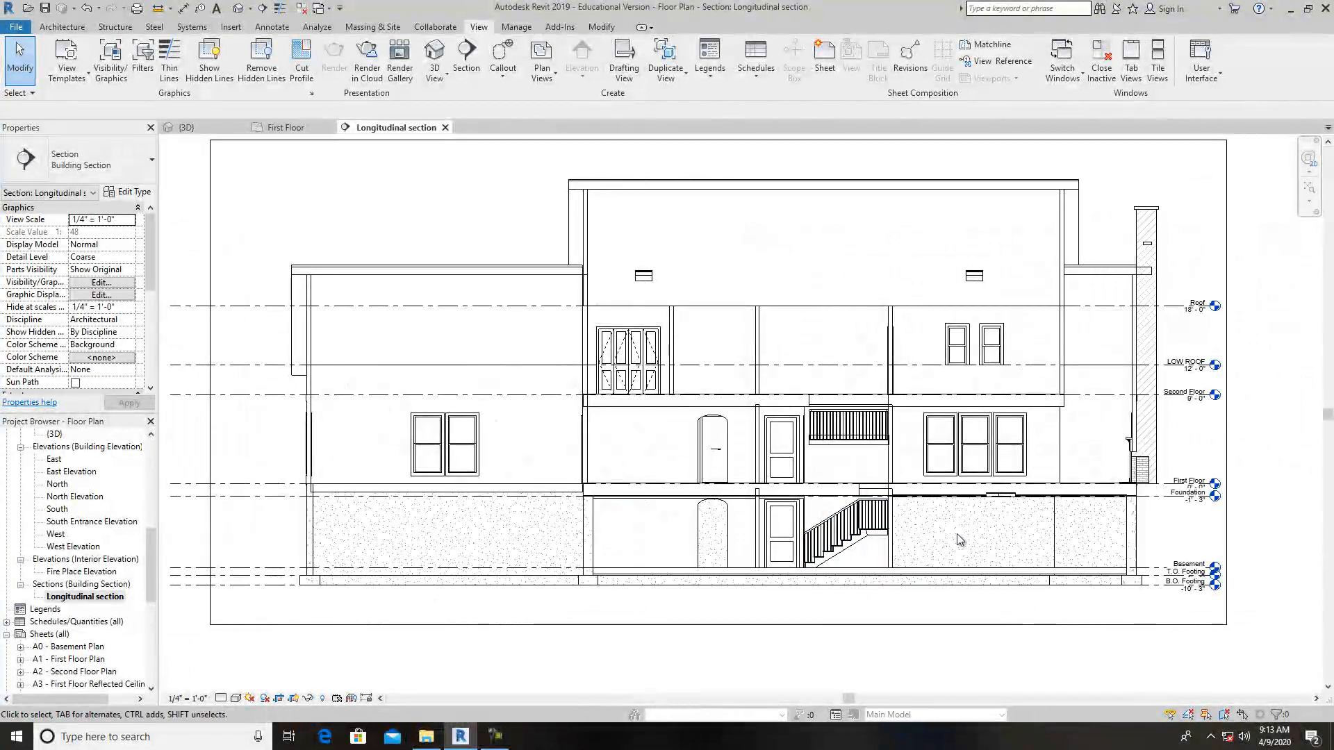
middle_click_drag(877, 543, 715, 533)
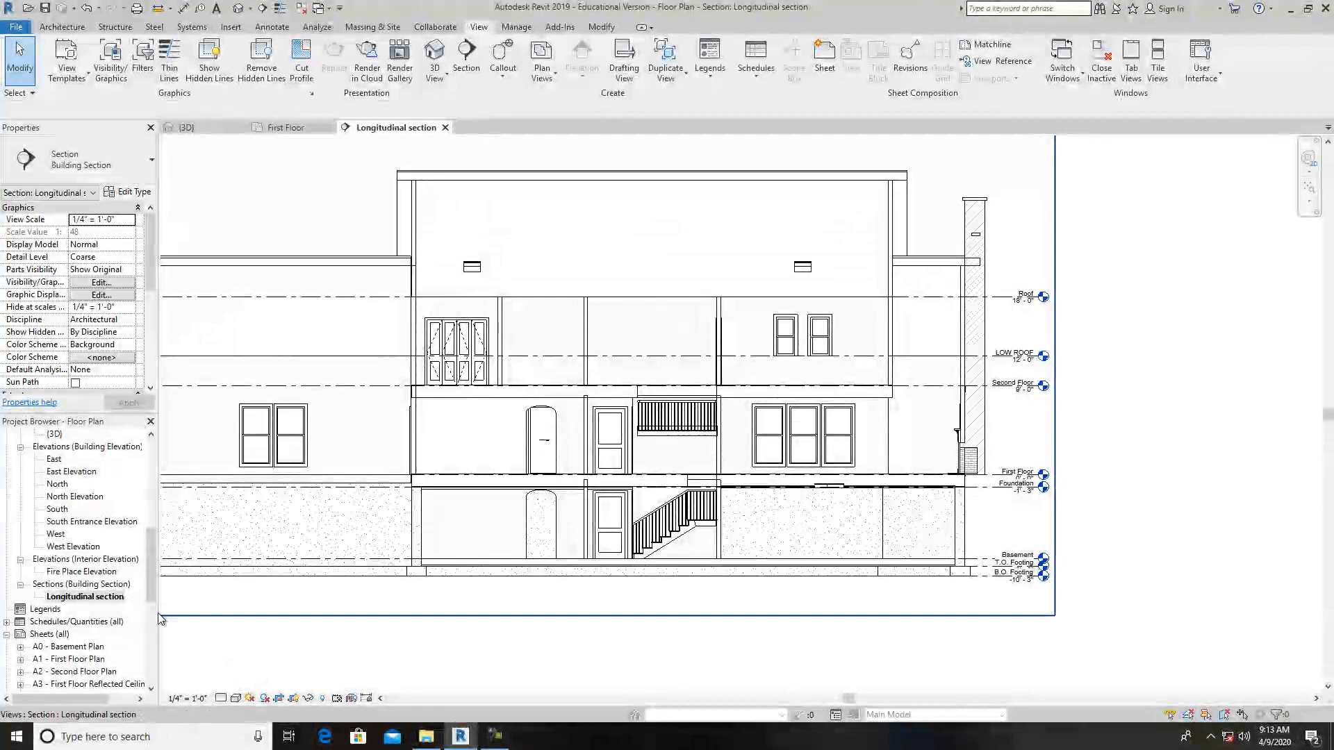
Return to the First Floor plan and adjust the longitudinal section's view depth so it reaches just beyond the rear exterior dimensions
scroll(62, 490, "up", 7)
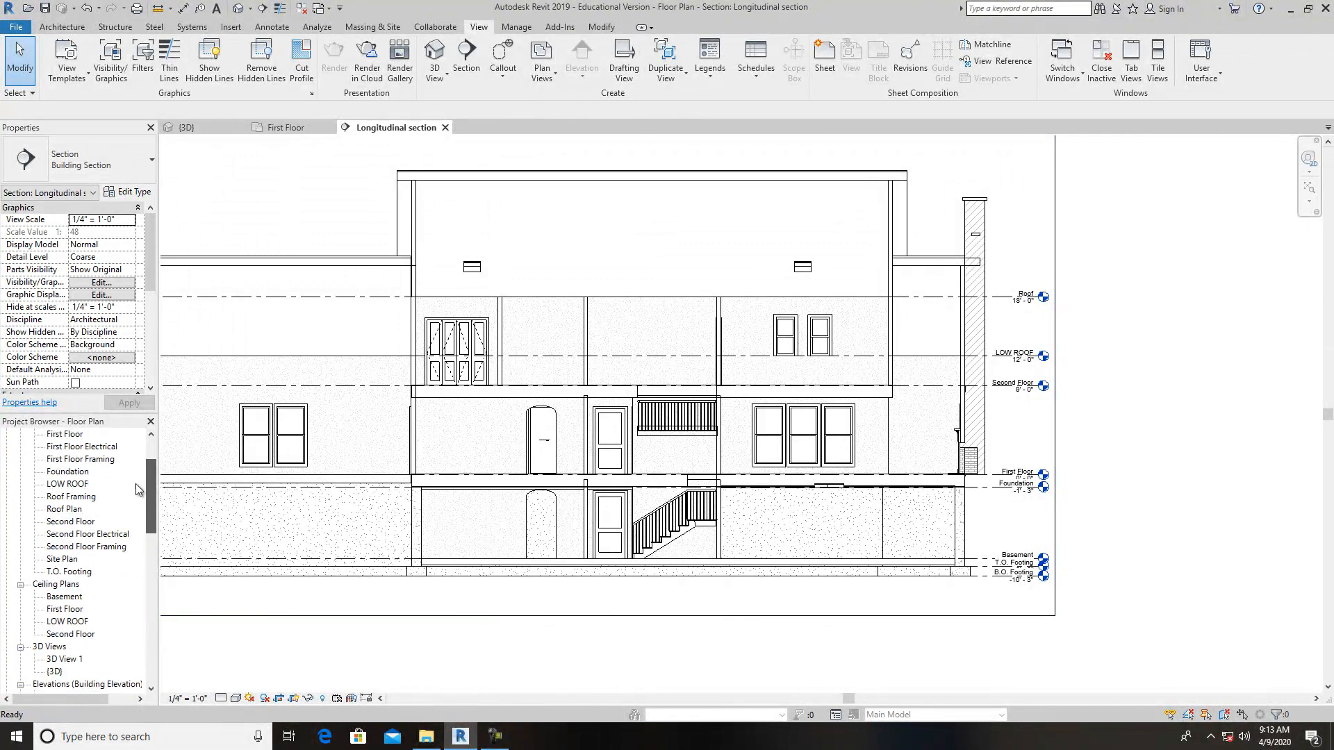
double_click(61, 472)
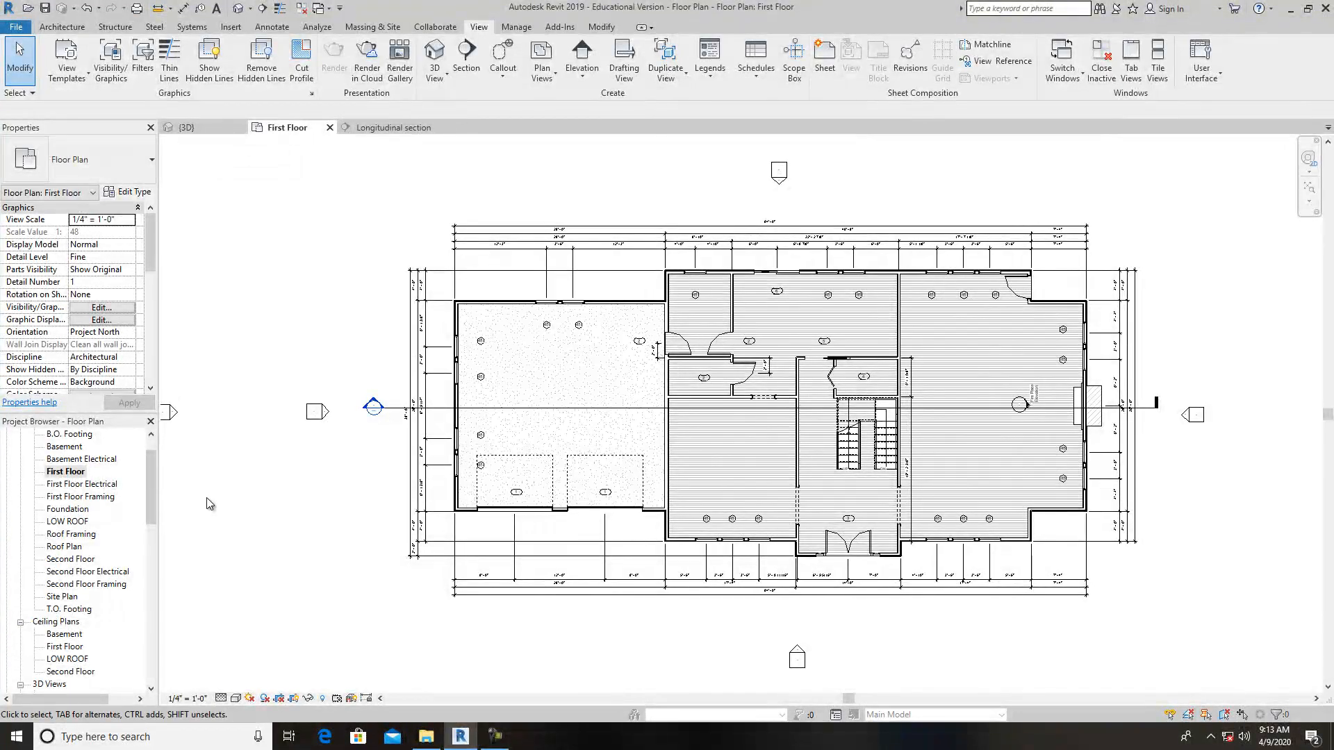
left_click(651, 402)
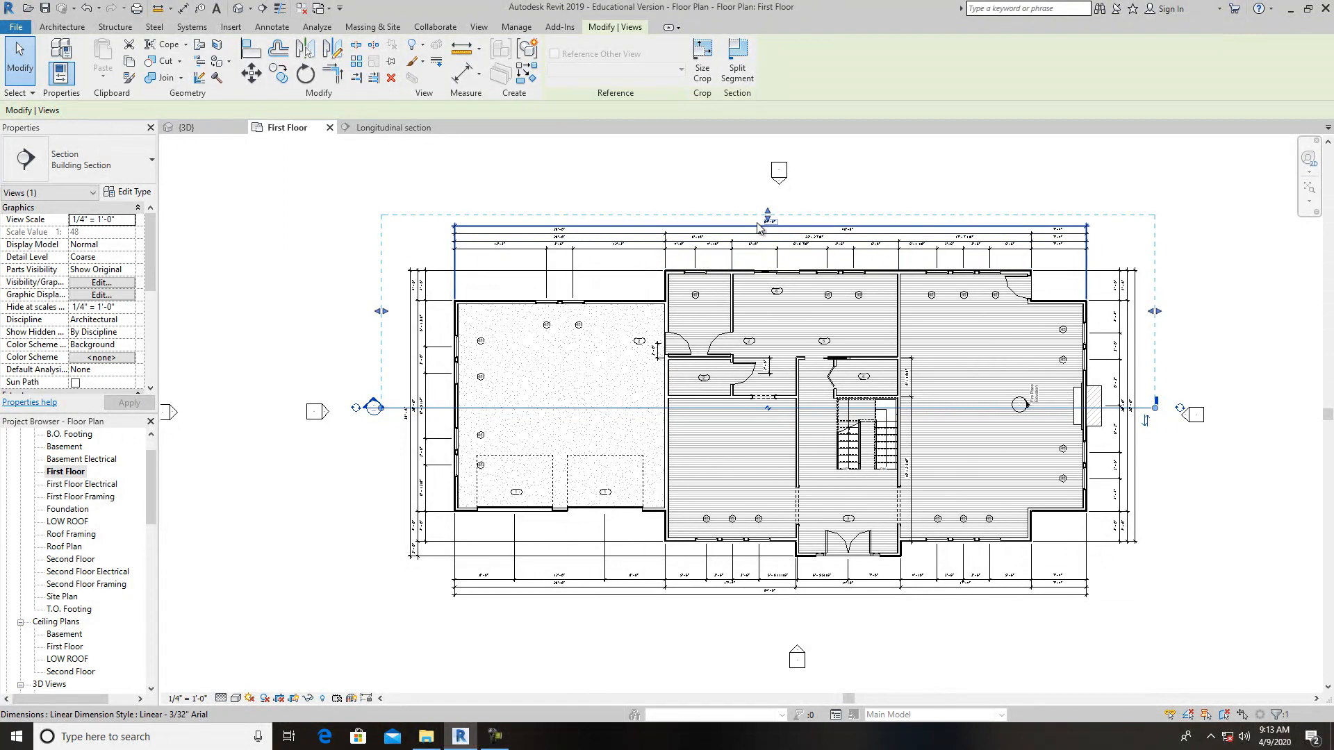
left_click_drag(768, 215, 767, 374)
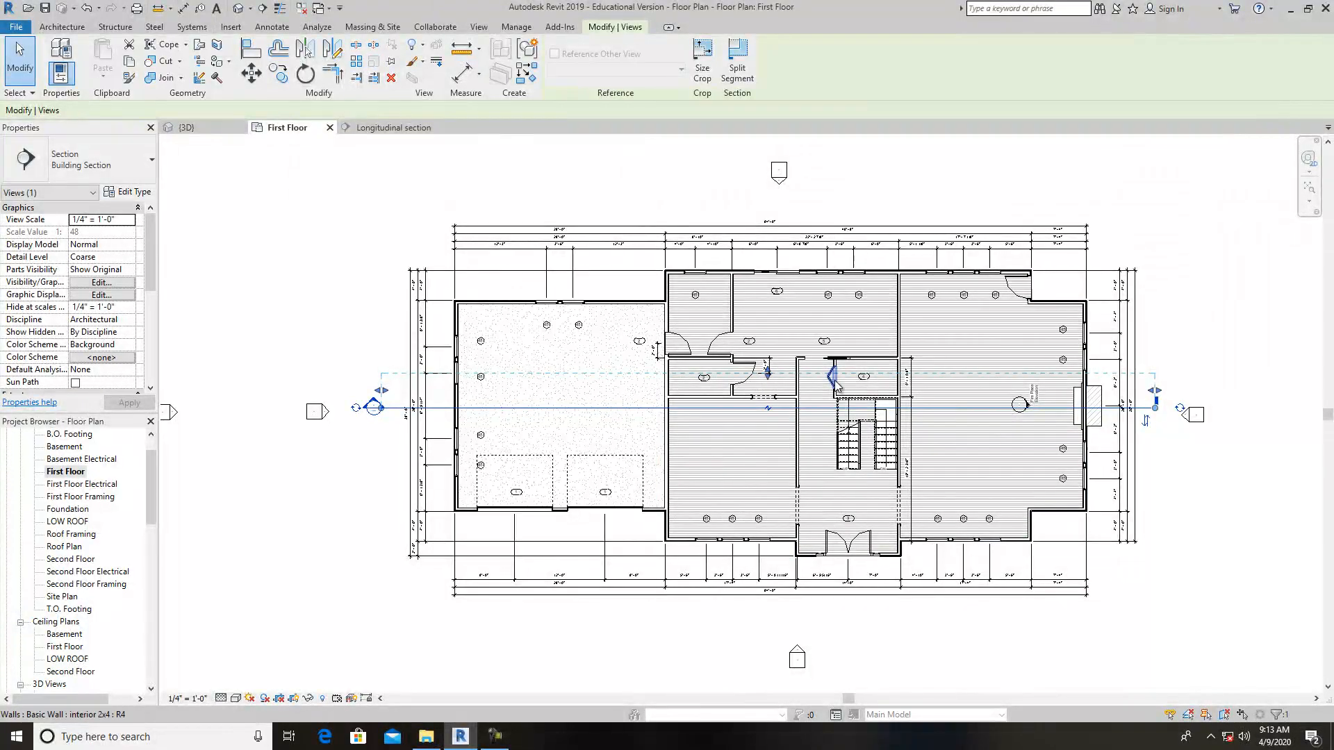
left_click_drag(767, 374, 767, 207)
left_click(882, 172)
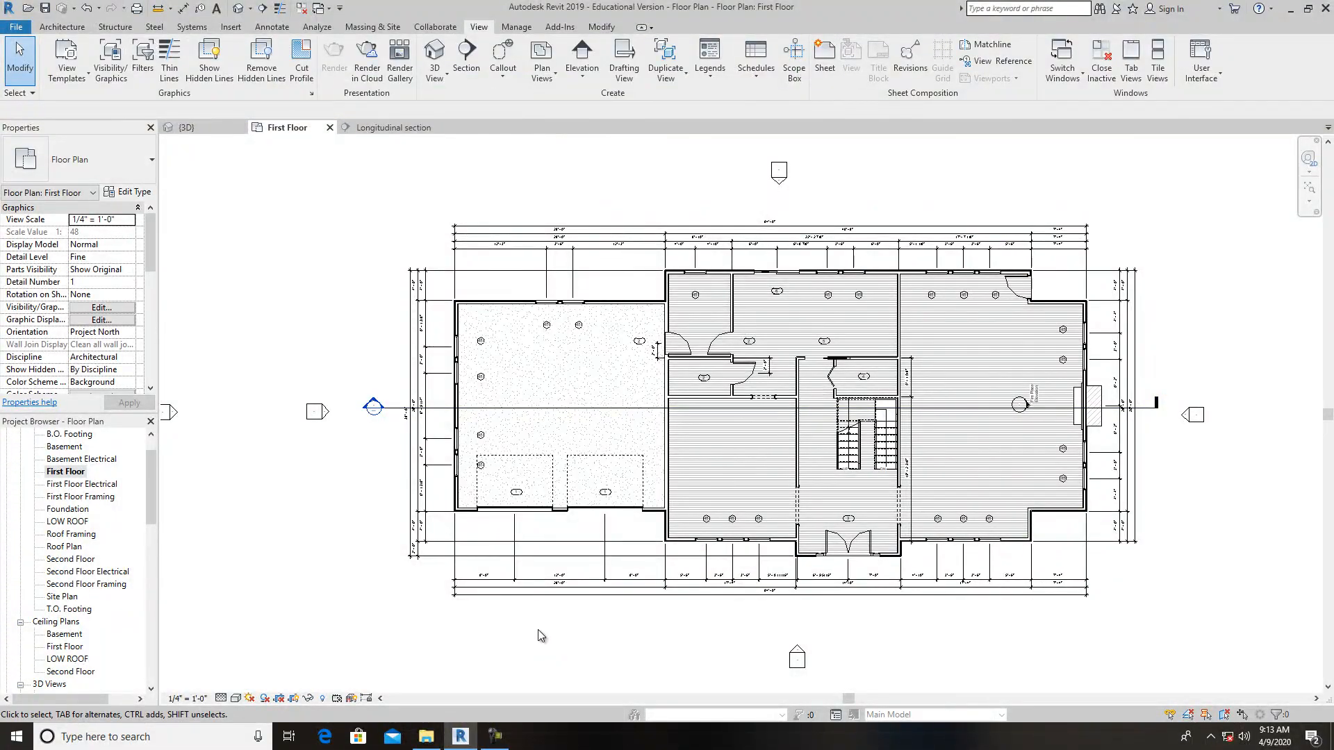
Draw a vertical building section through the staircase, facing the garage, and extend its view depth beyond the garage's outer wall
left_click(262, 7)
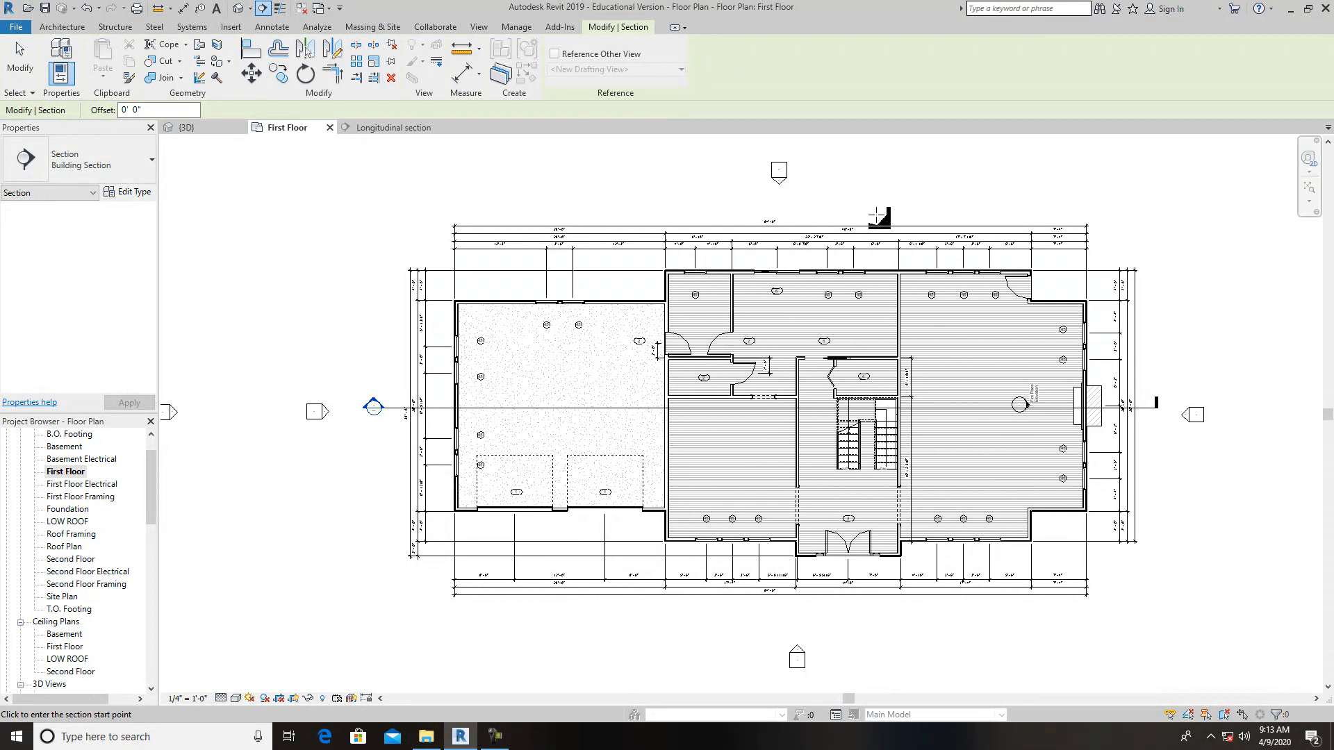
left_click(885, 195)
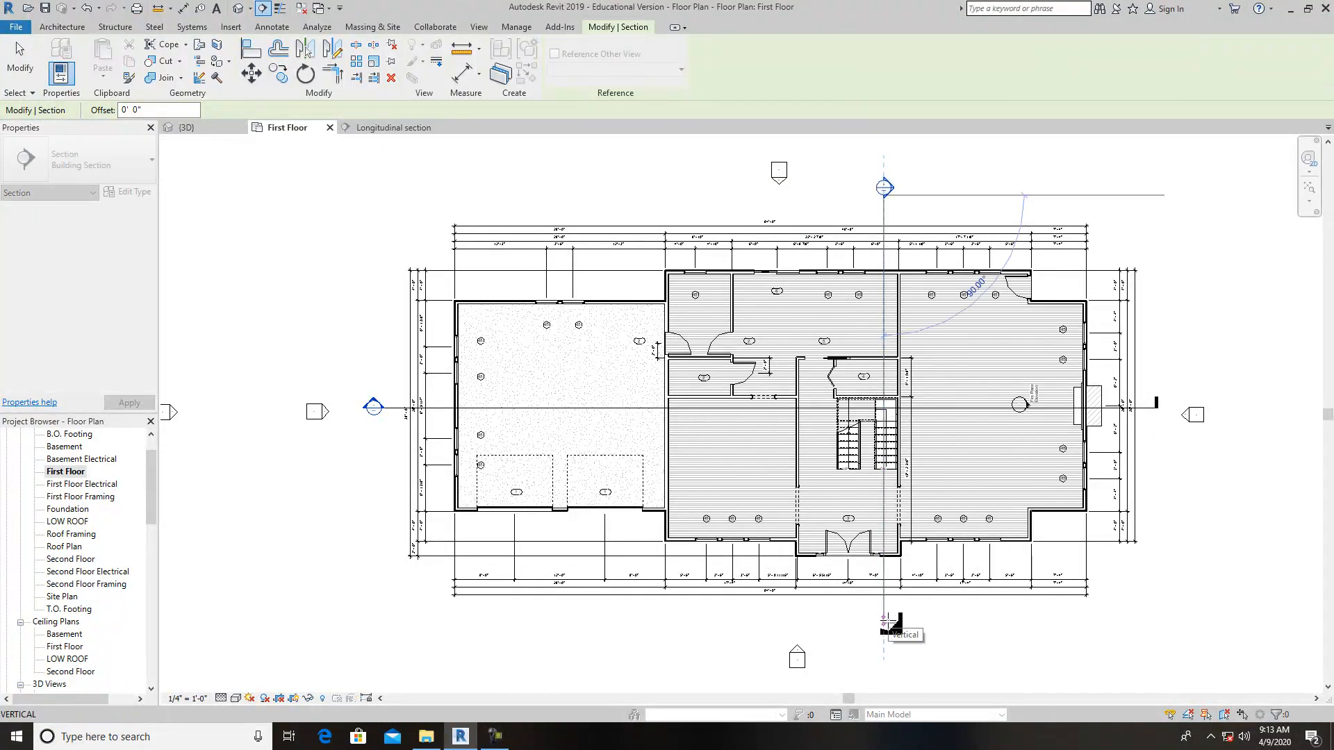
left_click(884, 620)
left_click(867, 217)
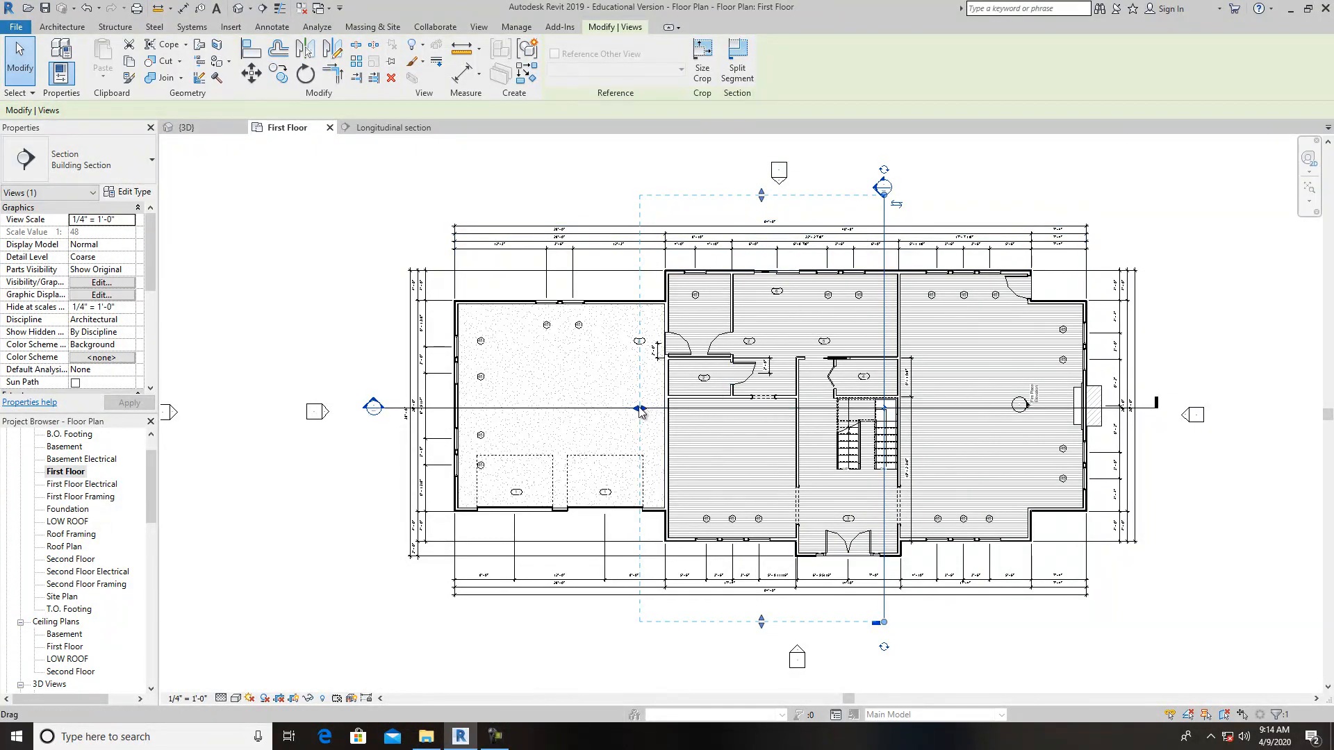
left_click_drag(638, 413, 381, 411)
left_click(819, 204)
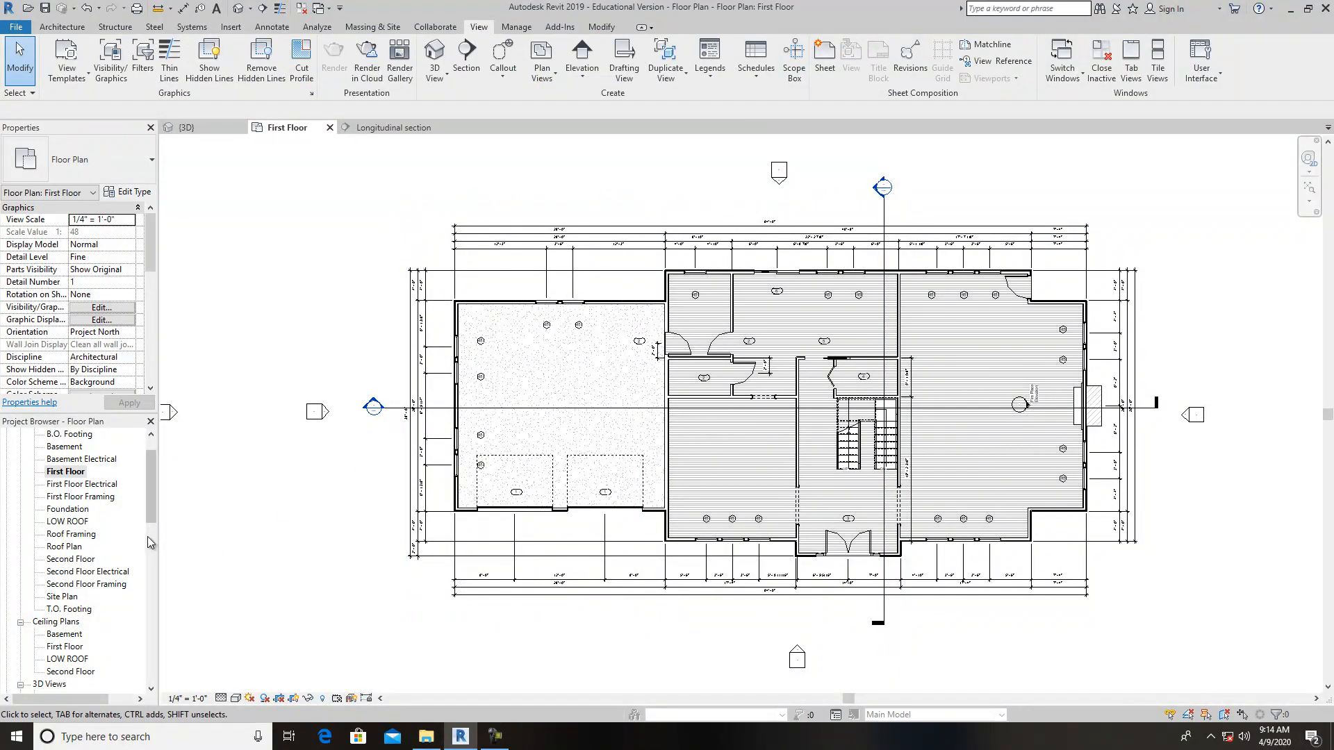
Rename the Section 1 building section view as Cross Section 1
mouse_move(156, 513)
left_mouse_down()
mouse_move(149, 659)
mouse_move(148, 519)
left_mouse_up()
left_click_drag(150, 497, 169, 590)
left_click(67, 622)
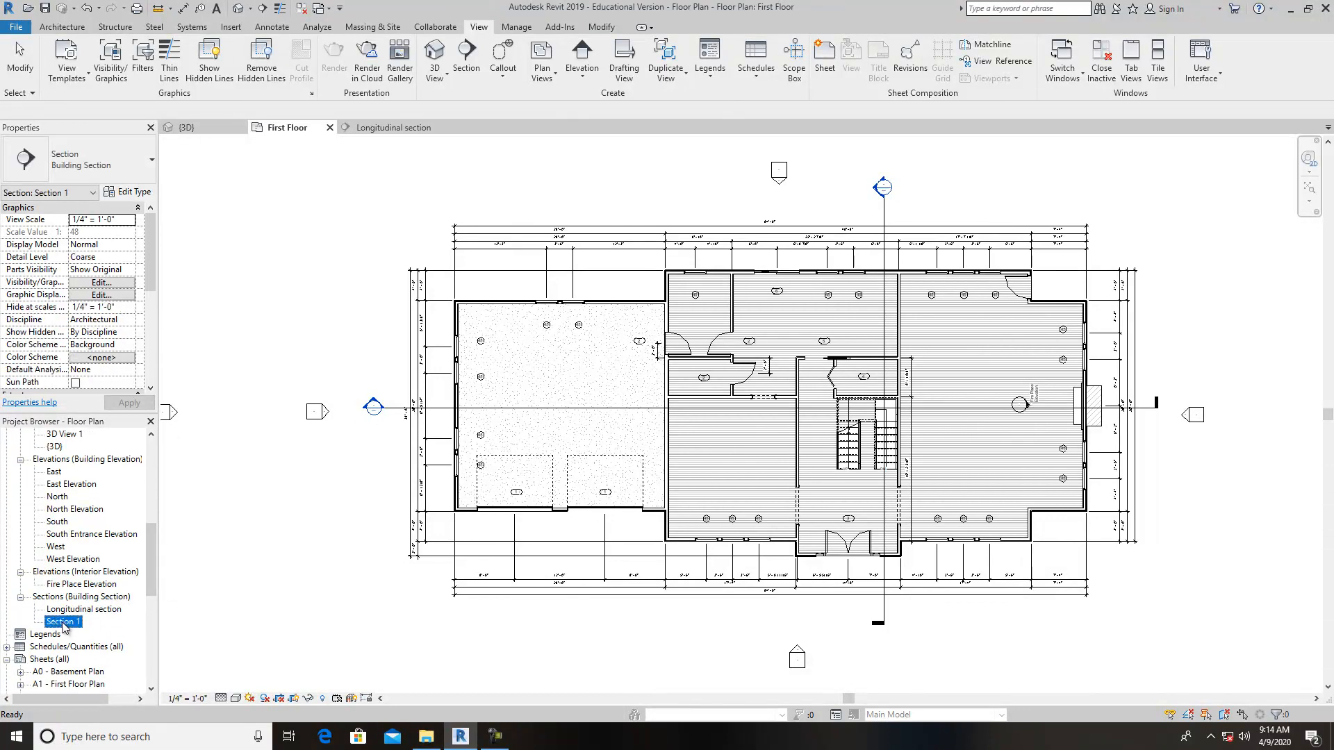
right_click(67, 622)
left_click(104, 504)
type("Cross section 1")
left_click(295, 617)
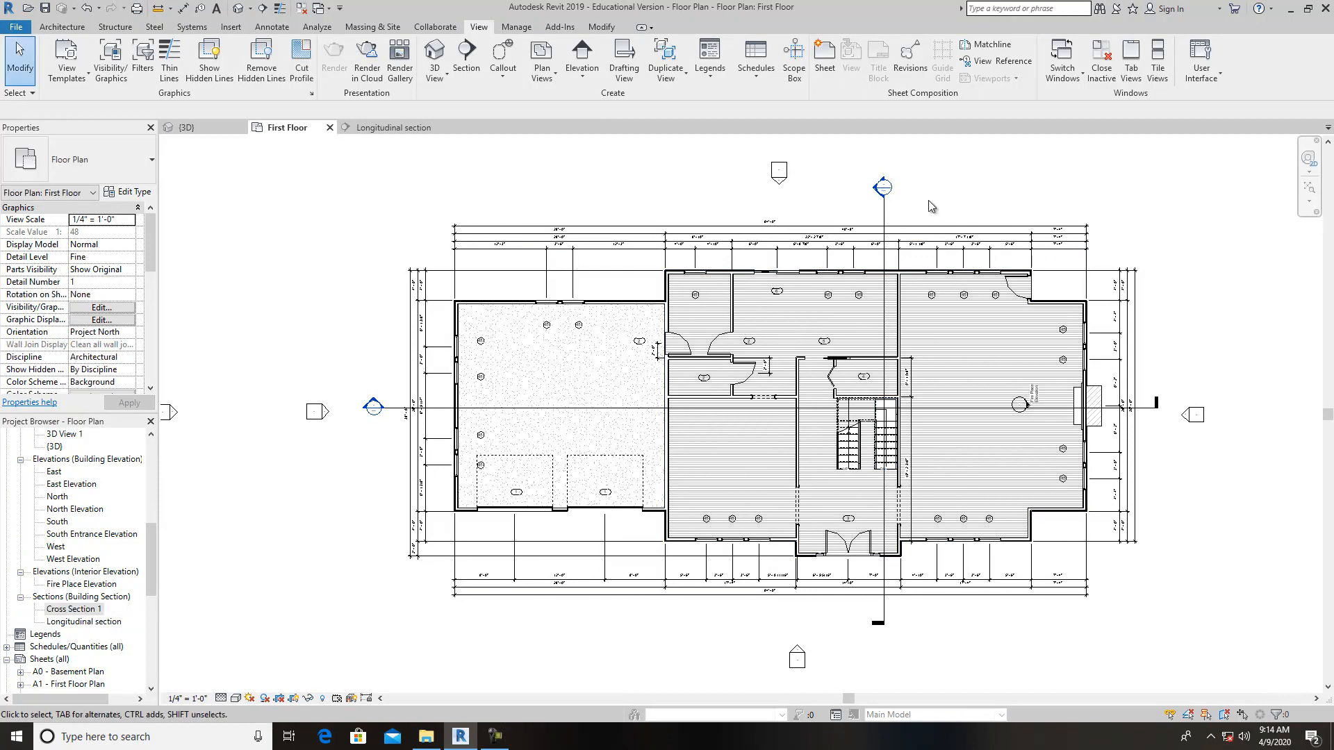
Open the Cross Section 1 view from its section head in the plan and examine the cut through the stairs, floors, walls and footings
double_click(888, 184)
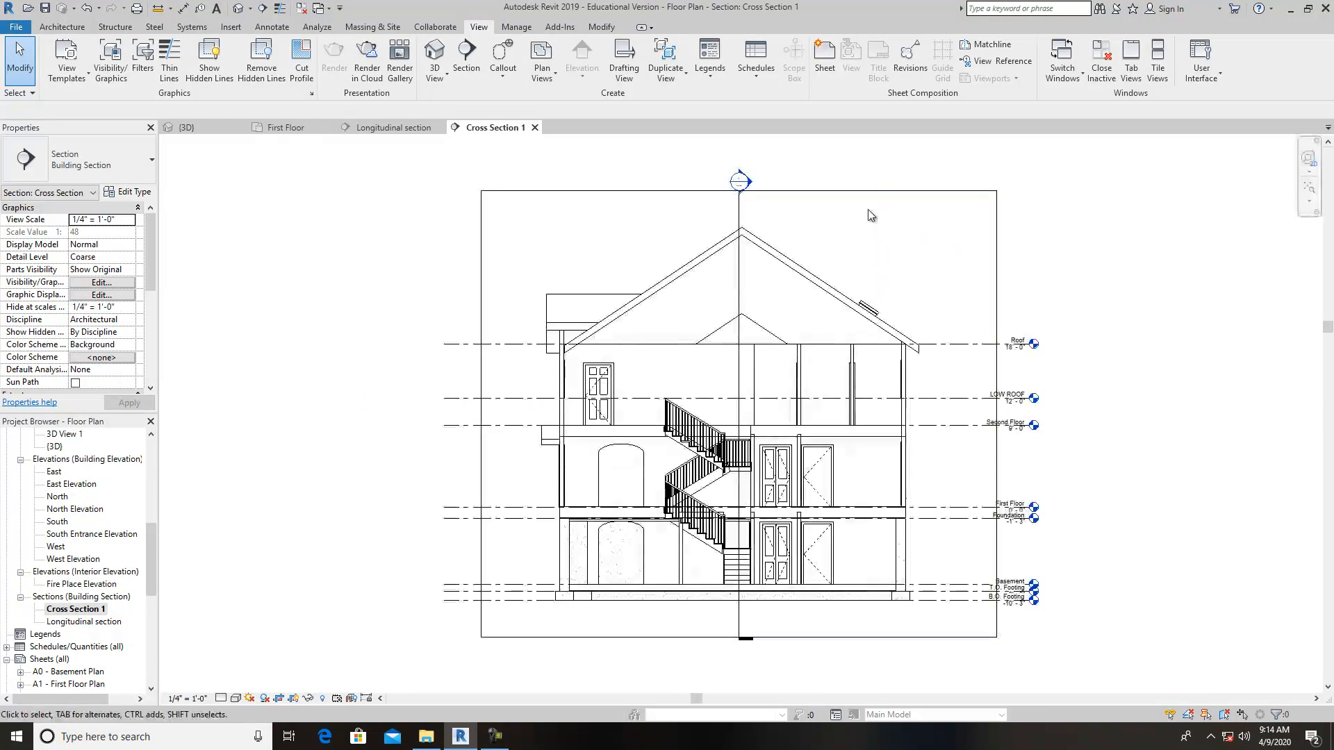
scroll(738, 449, "up", 3)
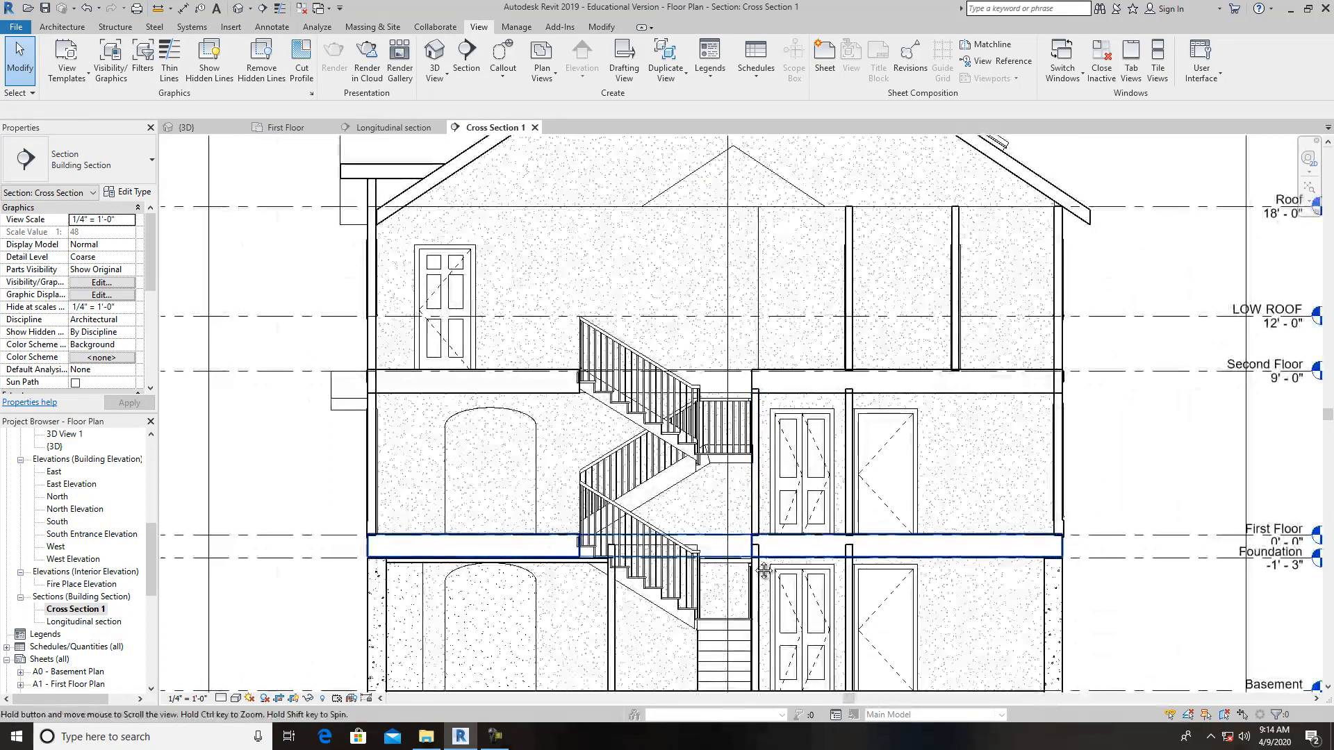
scroll(739, 449, "up", 1)
scroll(724, 515, "up", 3)
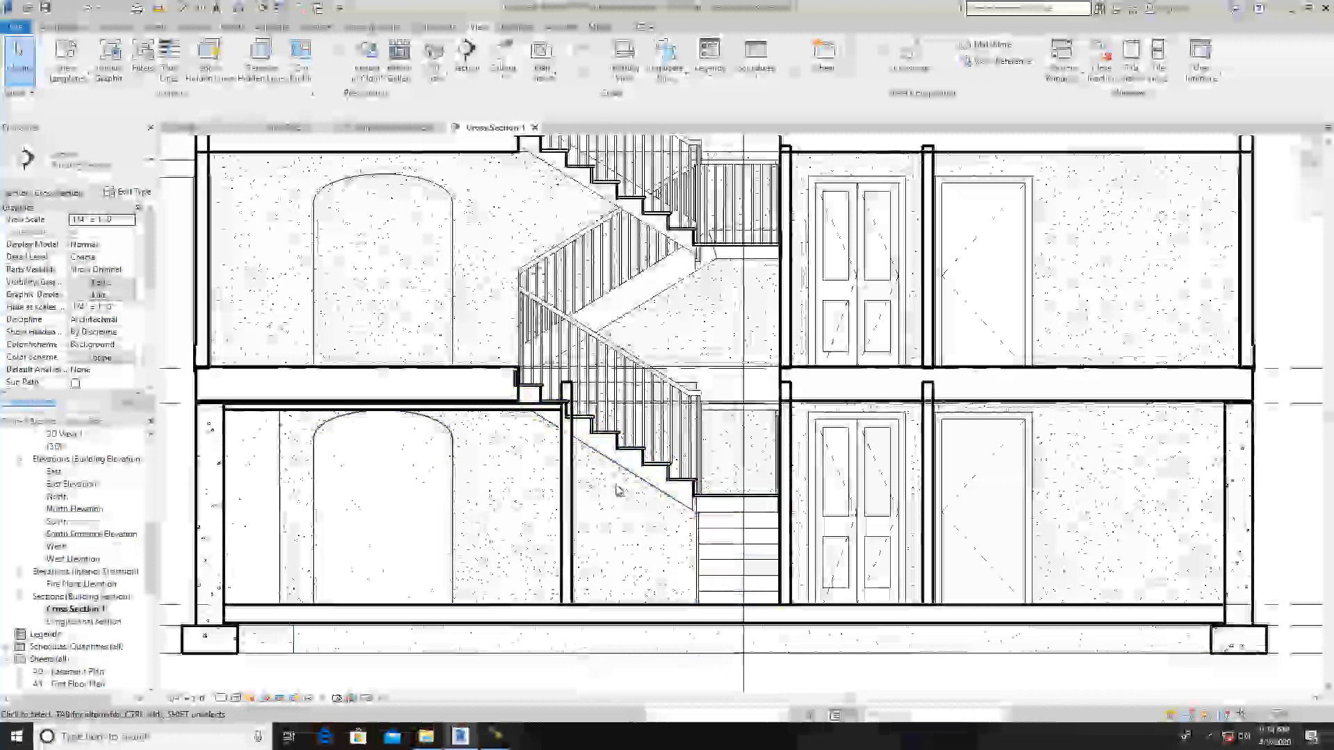
scroll(716, 495, "down", 2)
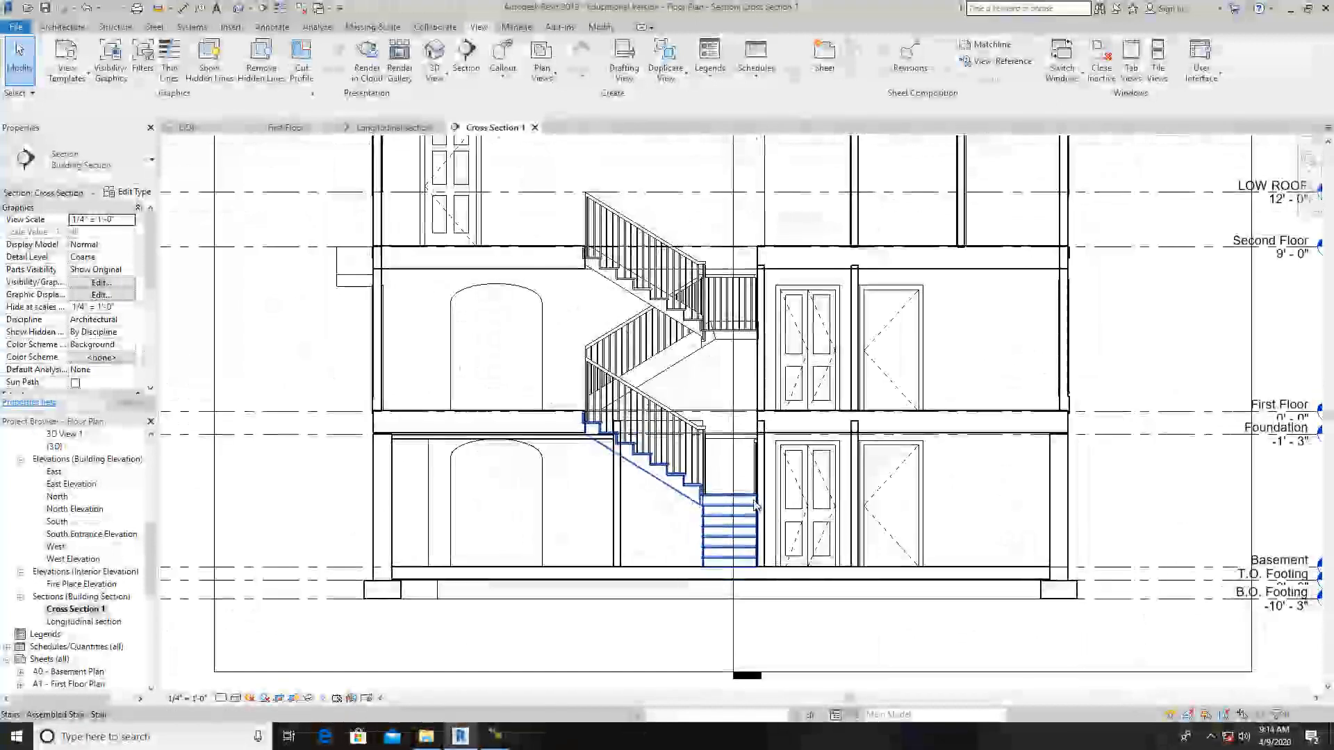
middle_click_drag(882, 650, 784, 679)
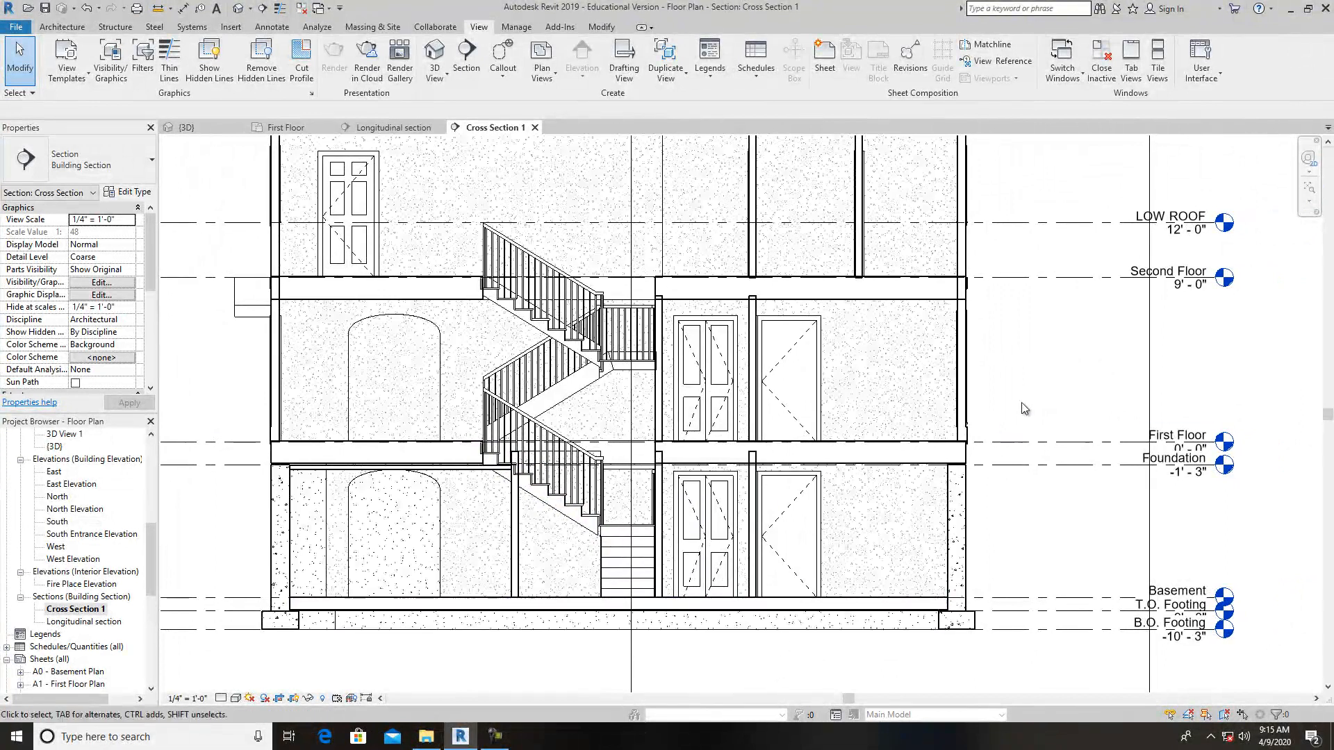
scroll(1007, 422, "down", 4)
scroll(983, 417, "up", 3)
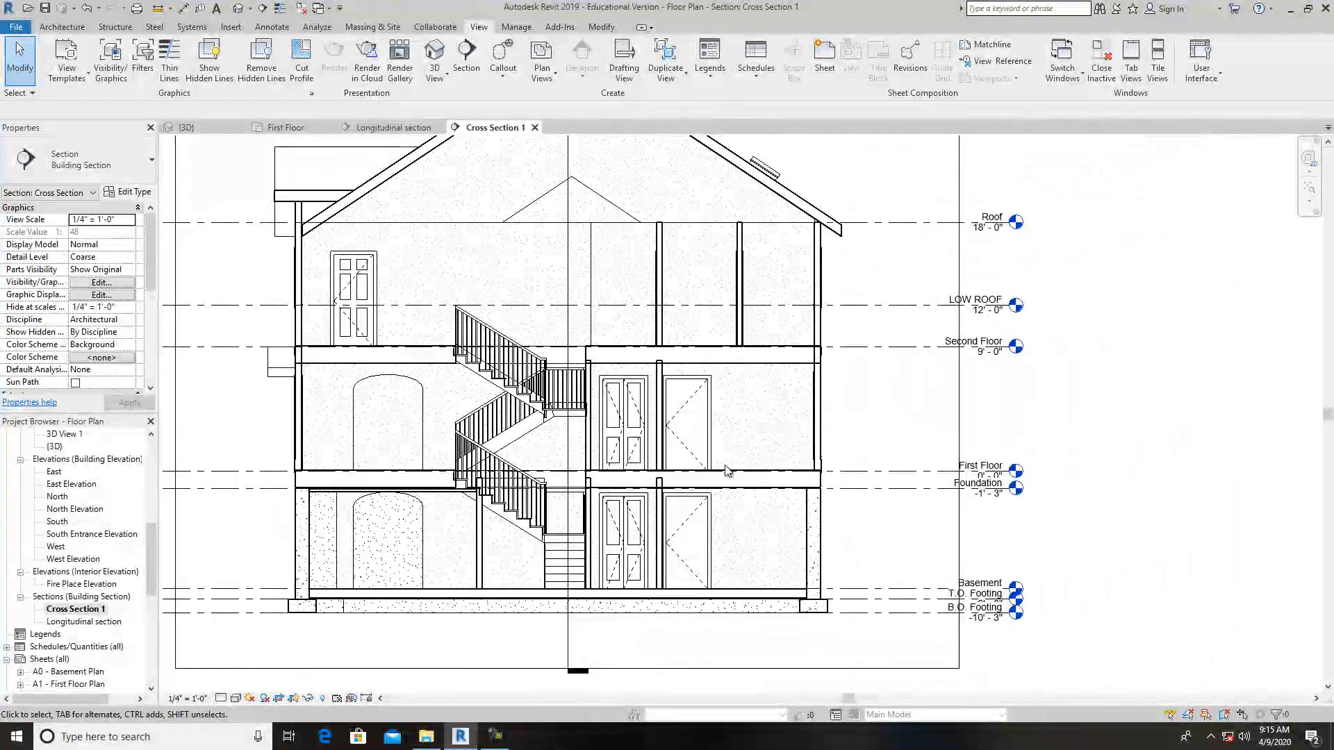
scroll(598, 495, "up", 3)
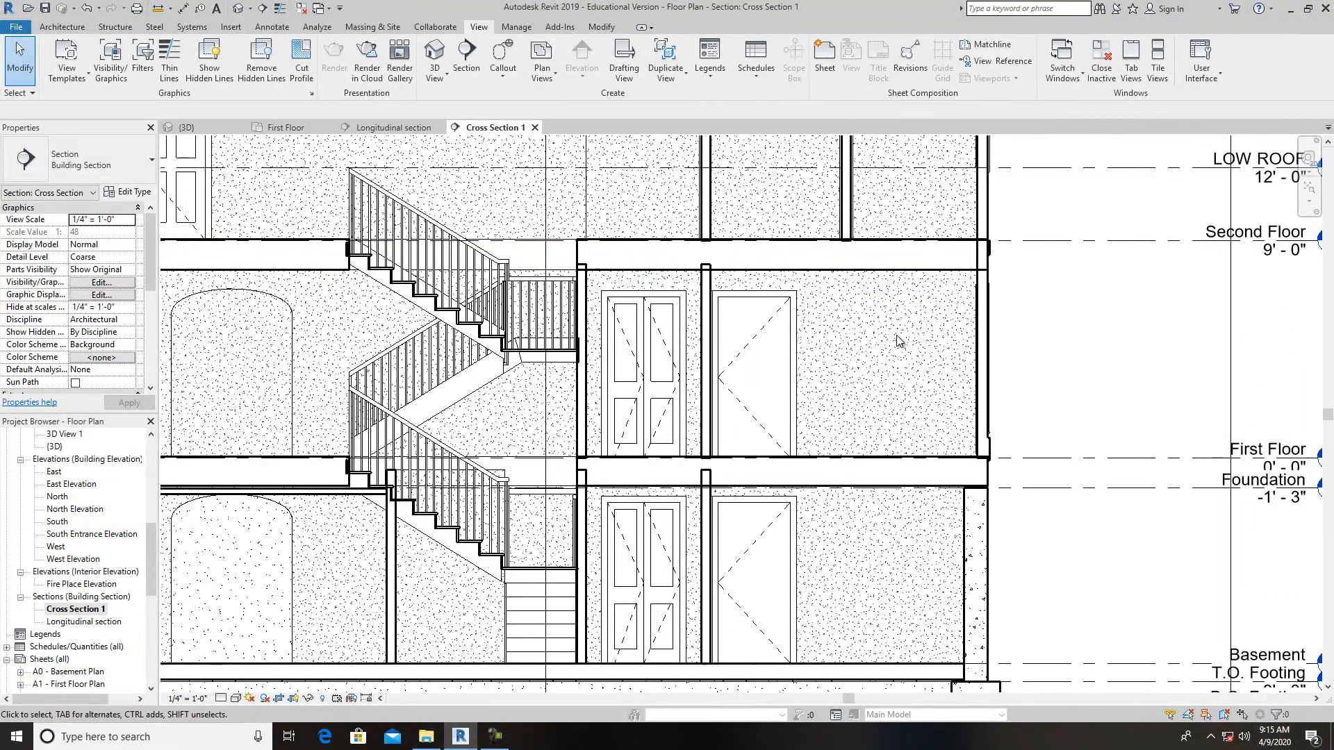
scroll(708, 503, "up", 3)
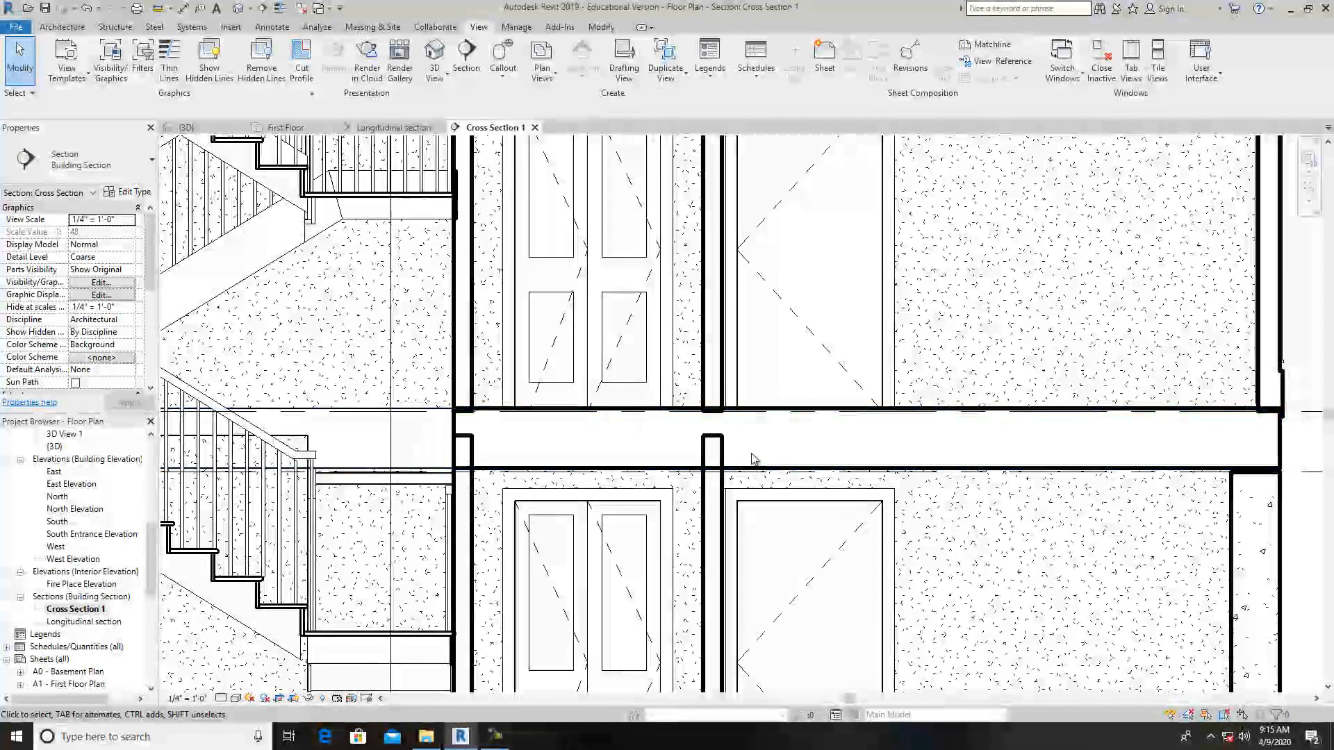
scroll(804, 445, "down", 4)
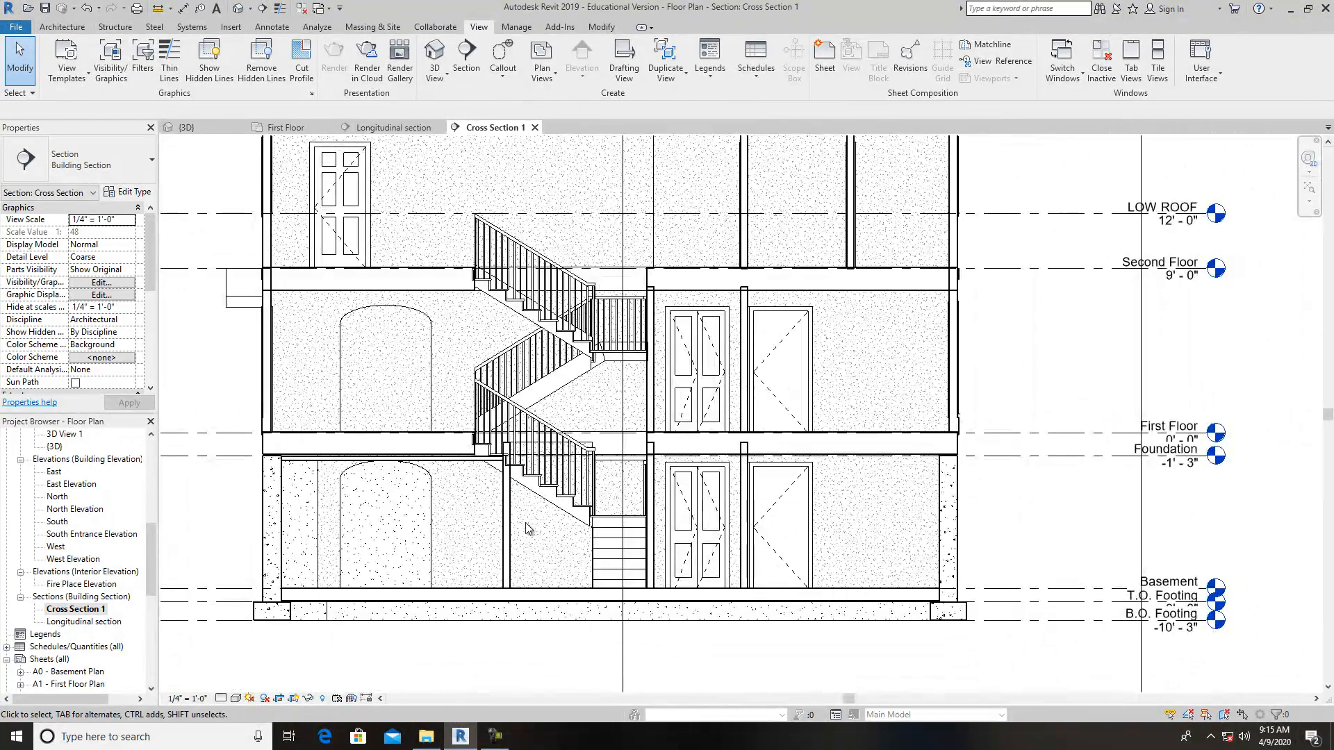
scroll(507, 513, "up", 2)
scroll(508, 492, "down", 2)
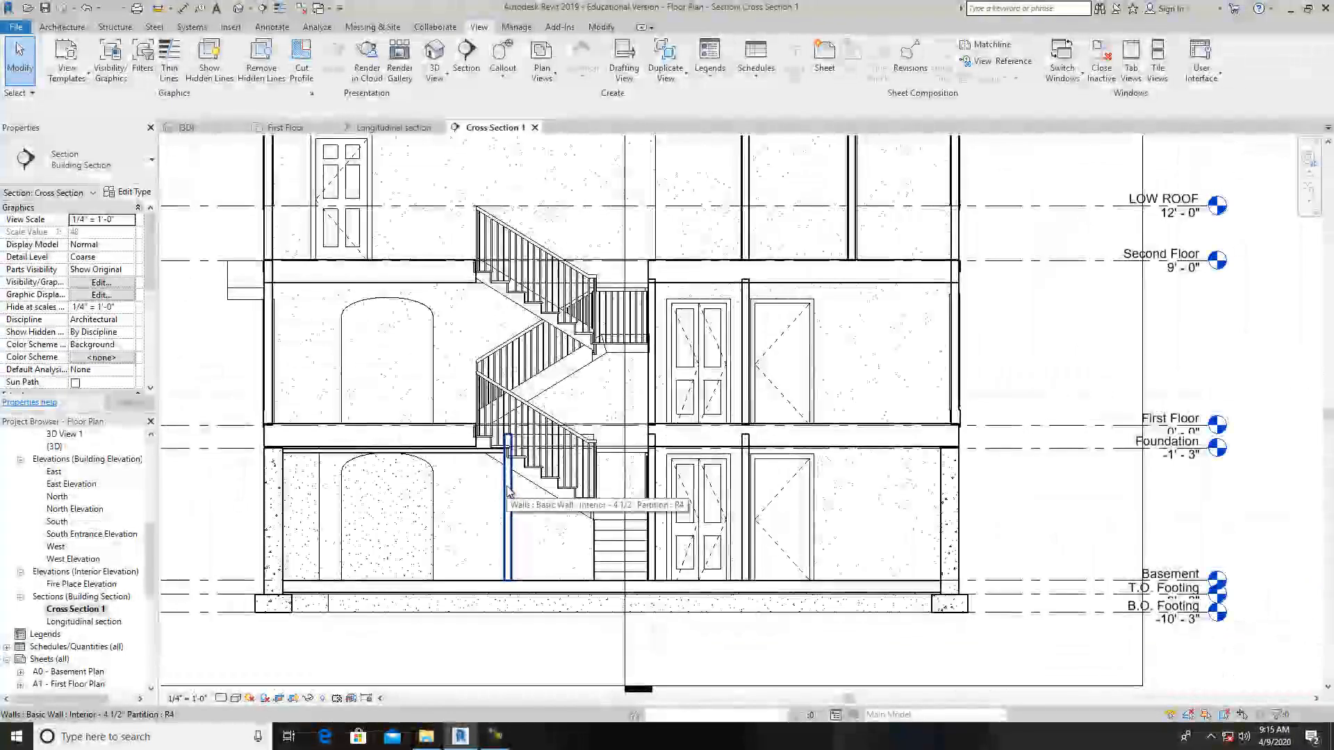
Examine where the basement partitions and the foundation wall meet the First Floor structure in the cross section
scroll(532, 459, "up", 5)
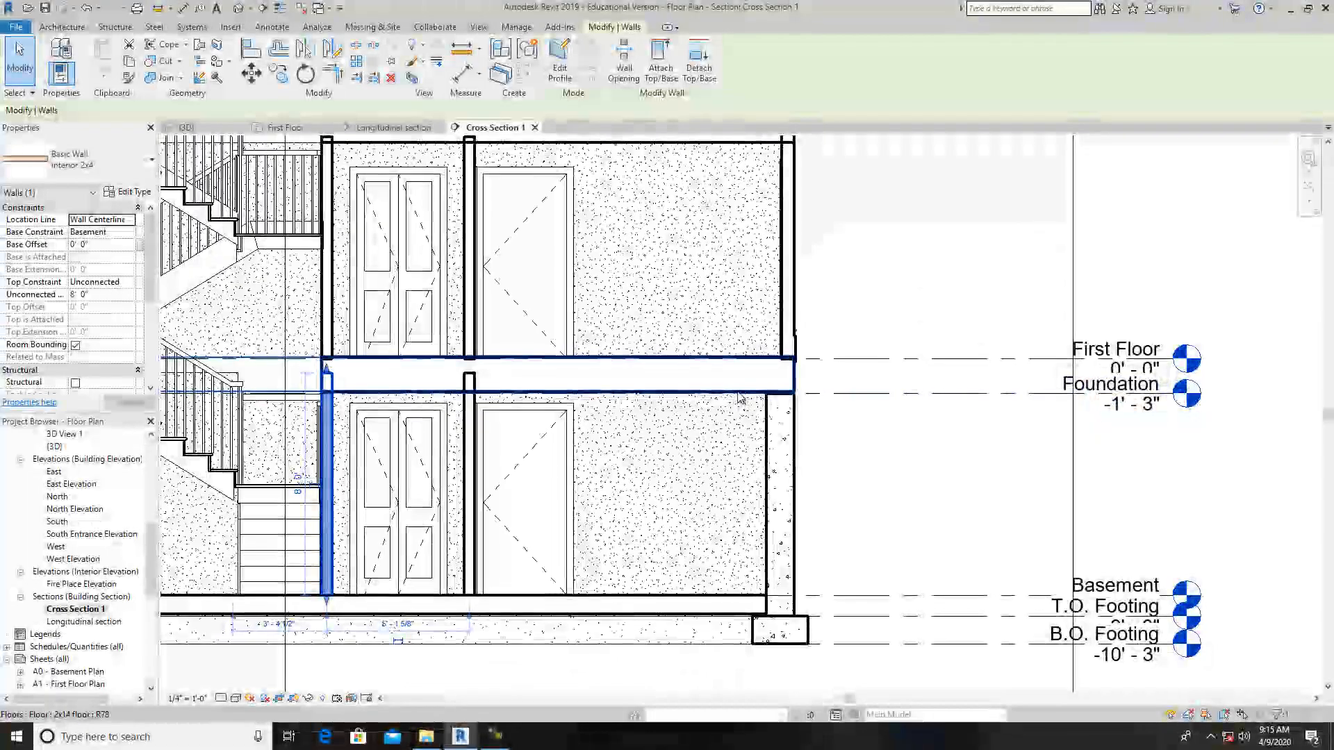
scroll(743, 403, "up", 6)
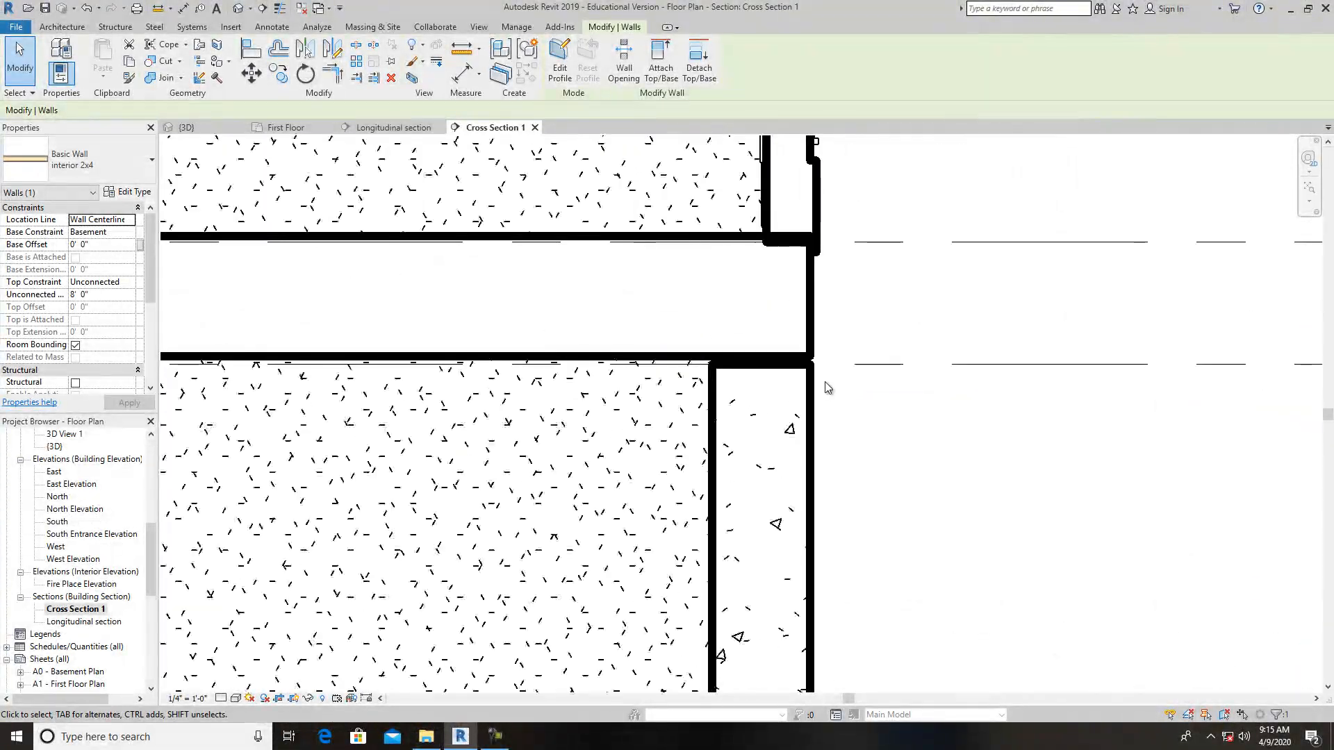
scroll(826, 387, "down", 7)
left_click(949, 479)
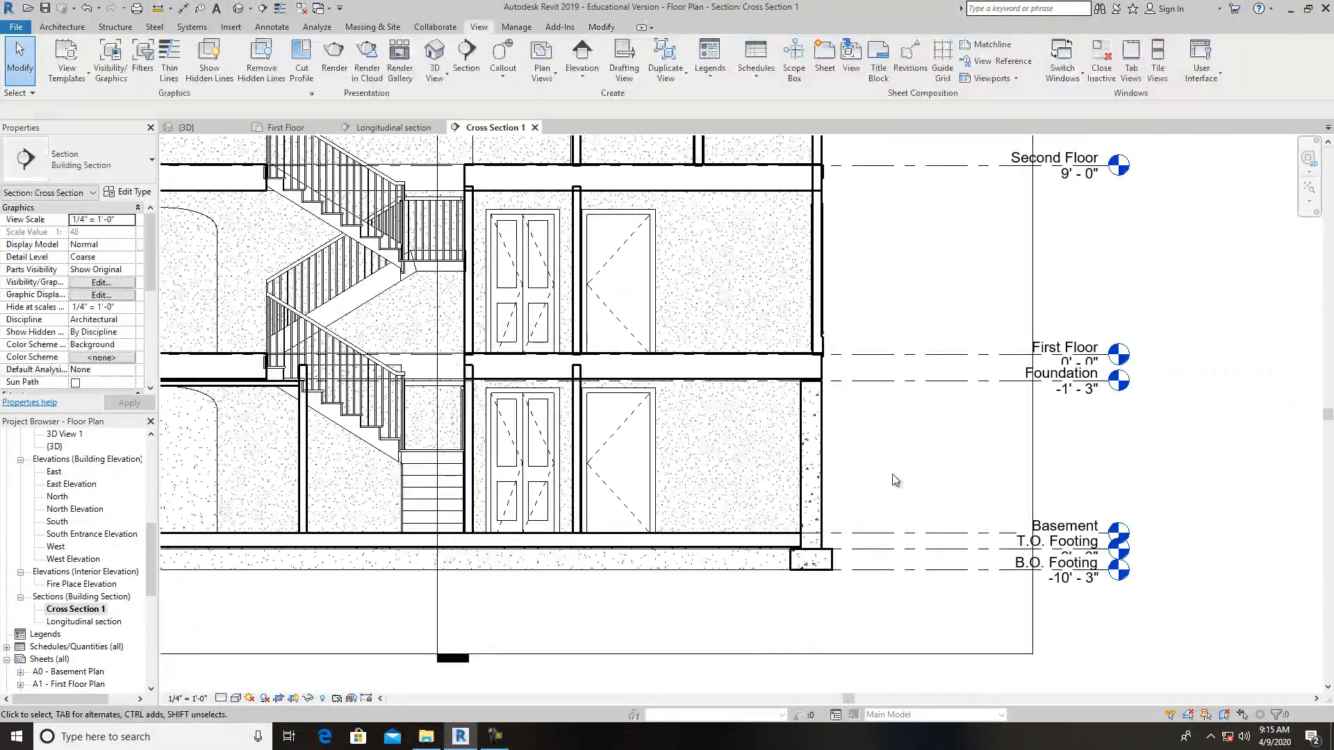
scroll(840, 453, "down", 4)
middle_click_drag(878, 466, 864, 487)
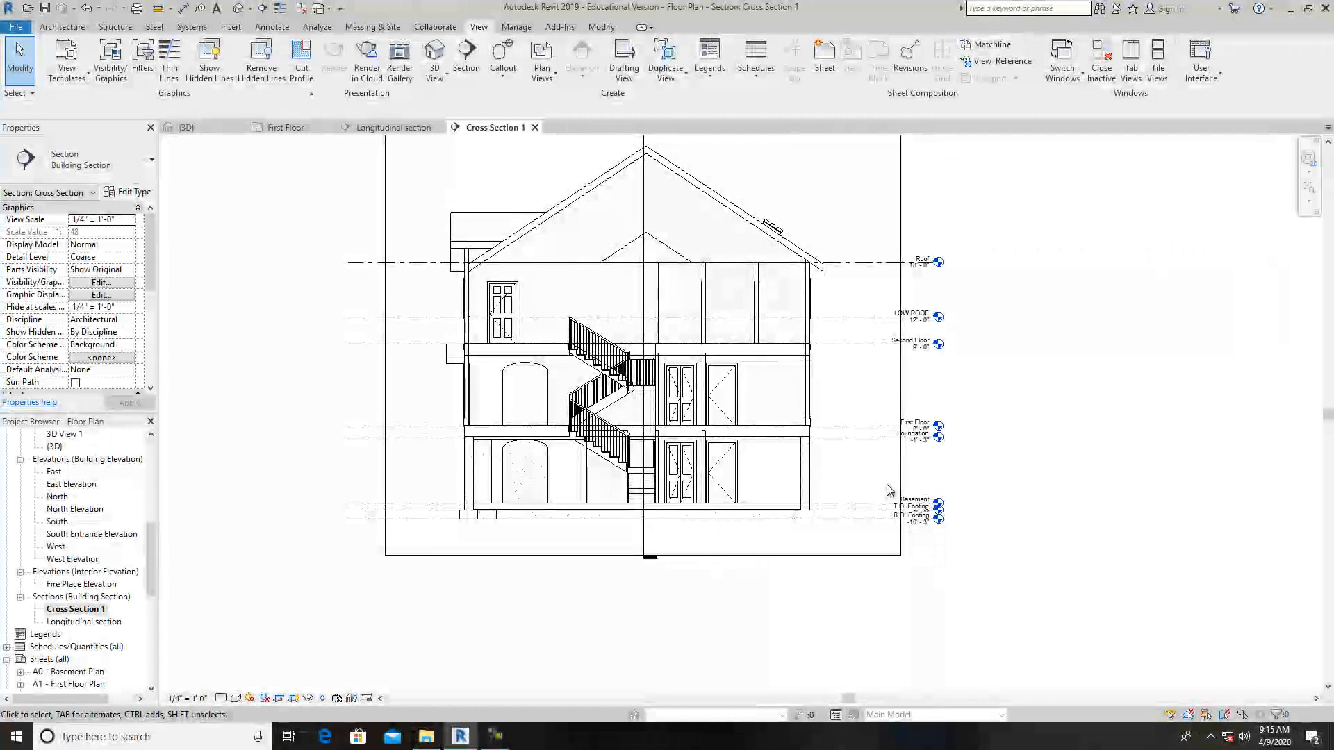
scroll(724, 448, "up", 2)
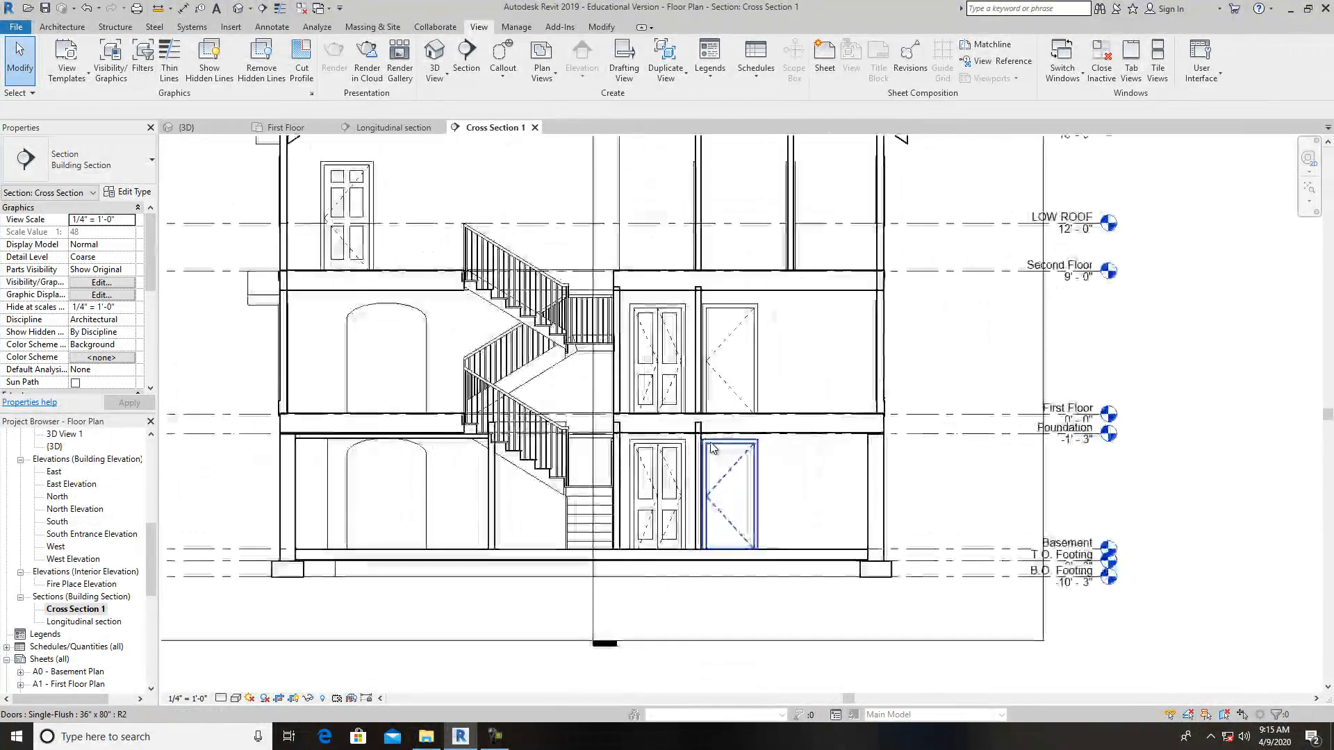
scroll(849, 453, "up", 3)
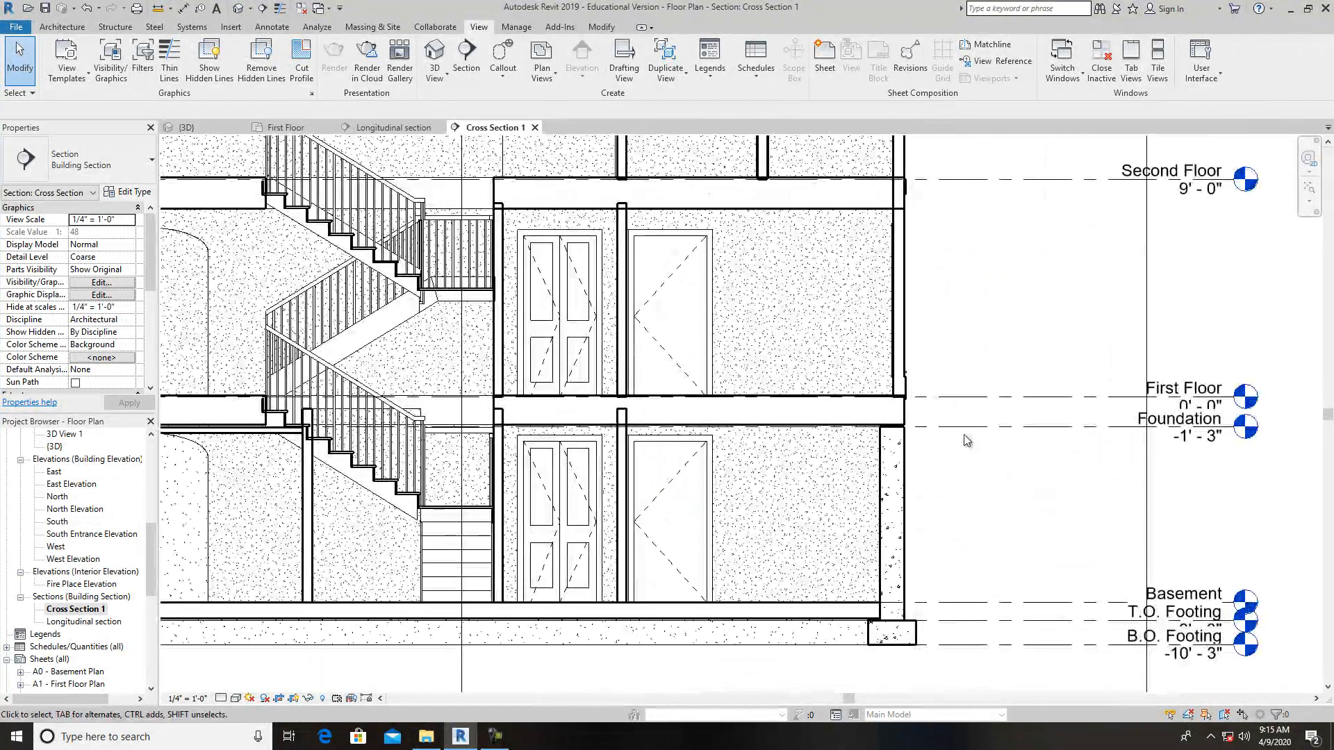
scroll(965, 435, "up", 4)
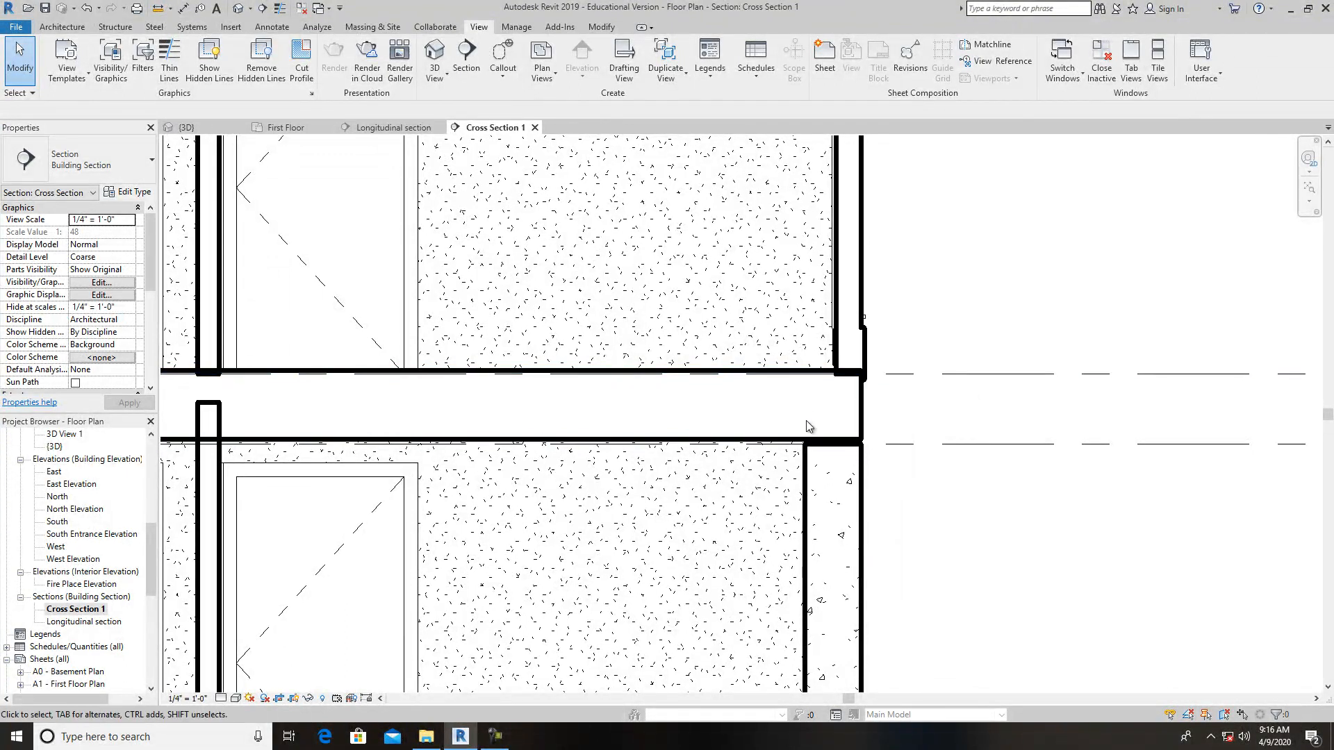
scroll(807, 343, "down", 3)
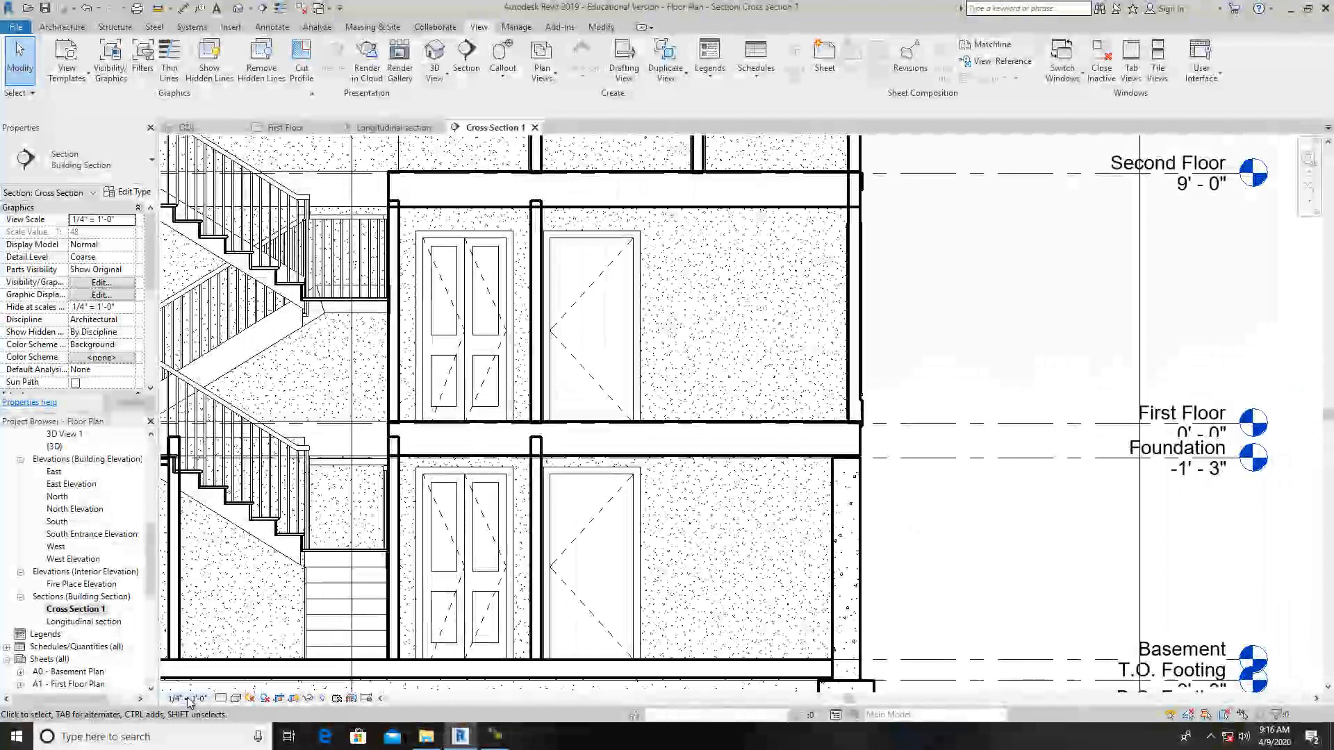
Set the cross section's view scale to 3/4" = 1'-0" and its detail level to Fine
left_click(188, 700)
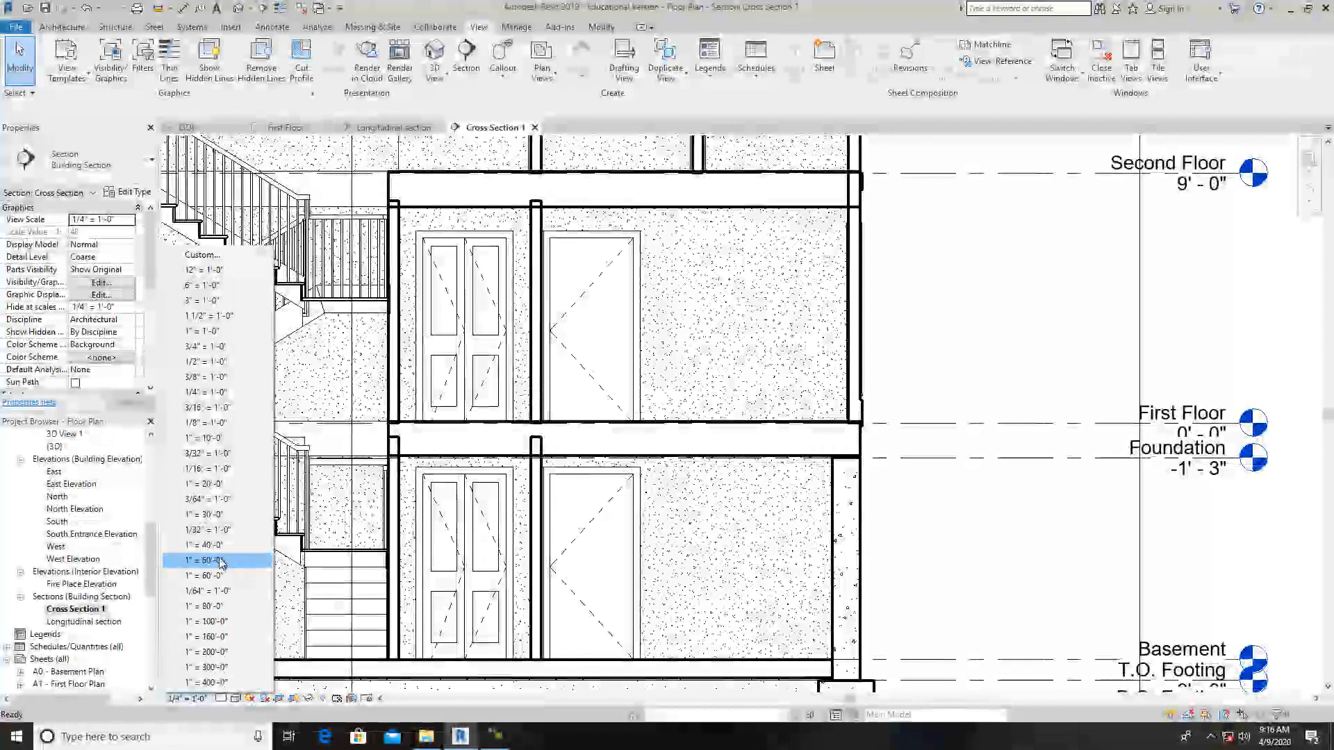
left_click(209, 346)
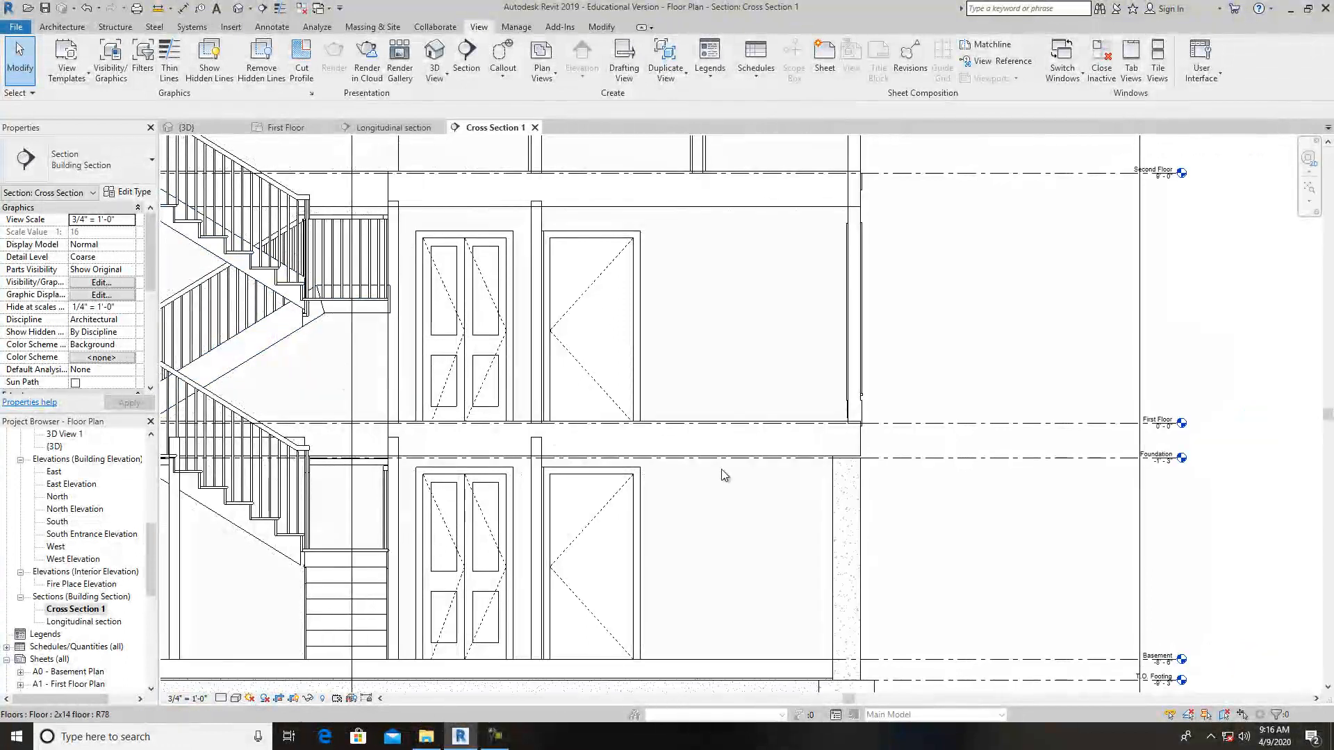
scroll(761, 478, "up", 4)
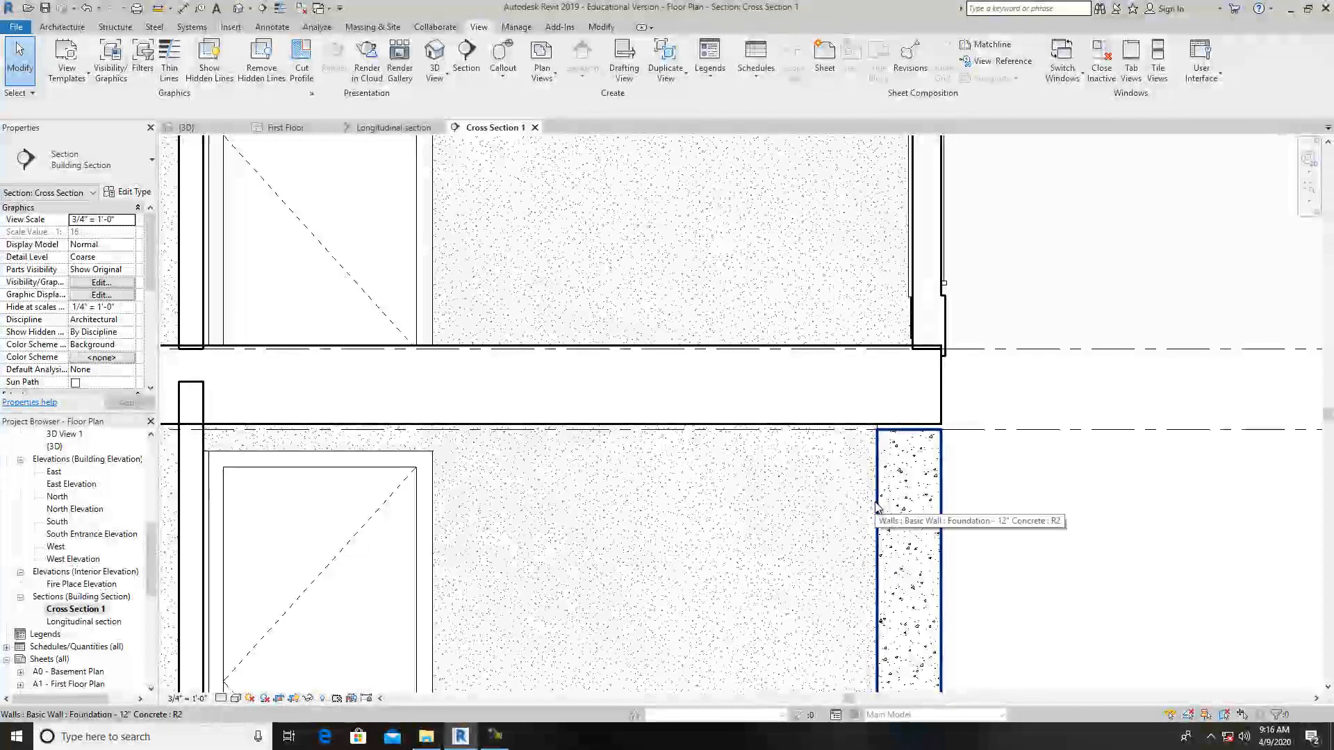
scroll(806, 556, "down", 3)
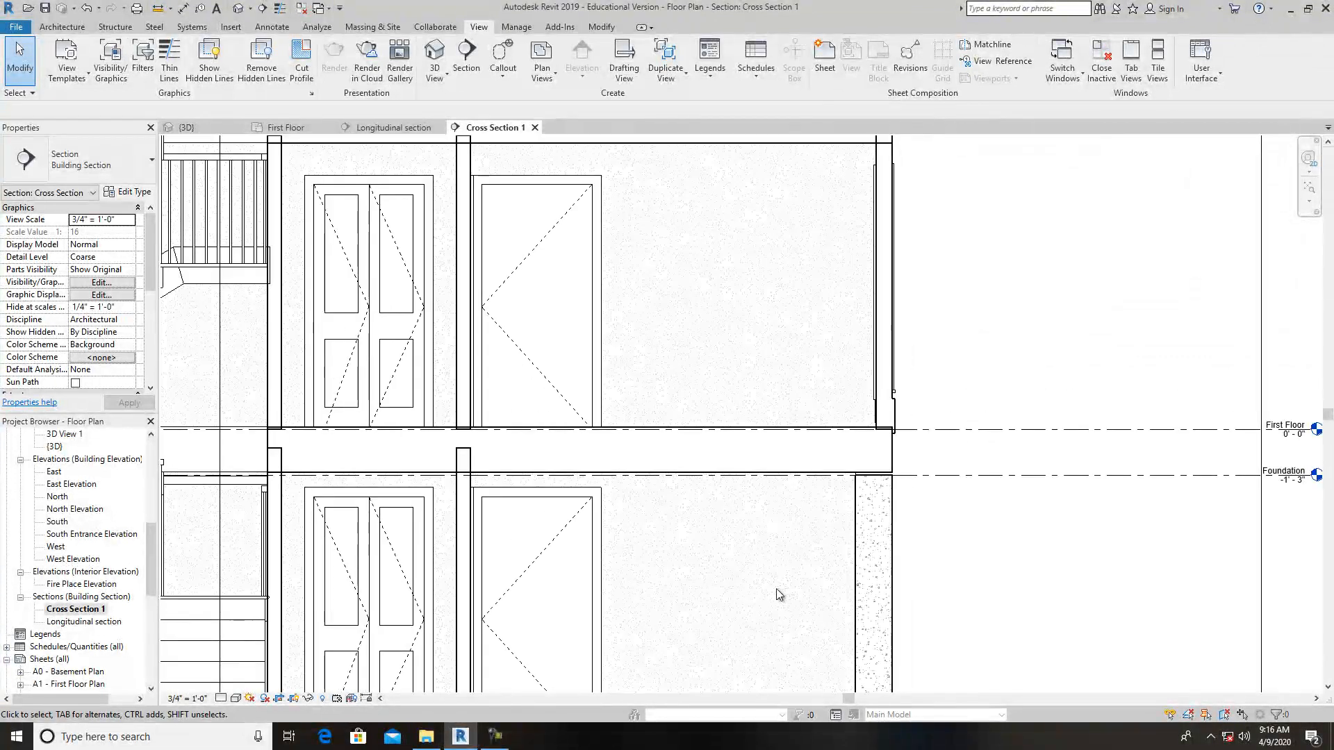
scroll(777, 589, "down", 2)
middle_click_drag(744, 616, 1039, 545)
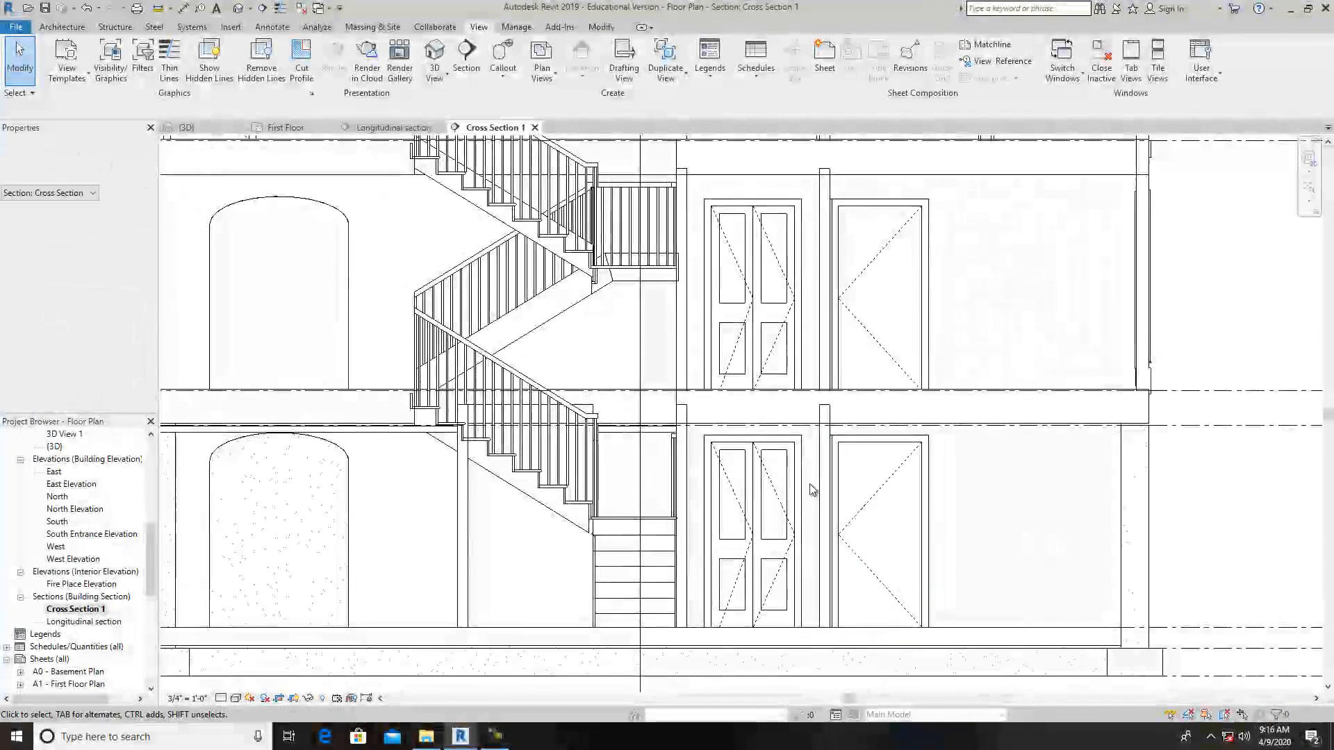
left_click(220, 699)
left_click(223, 685)
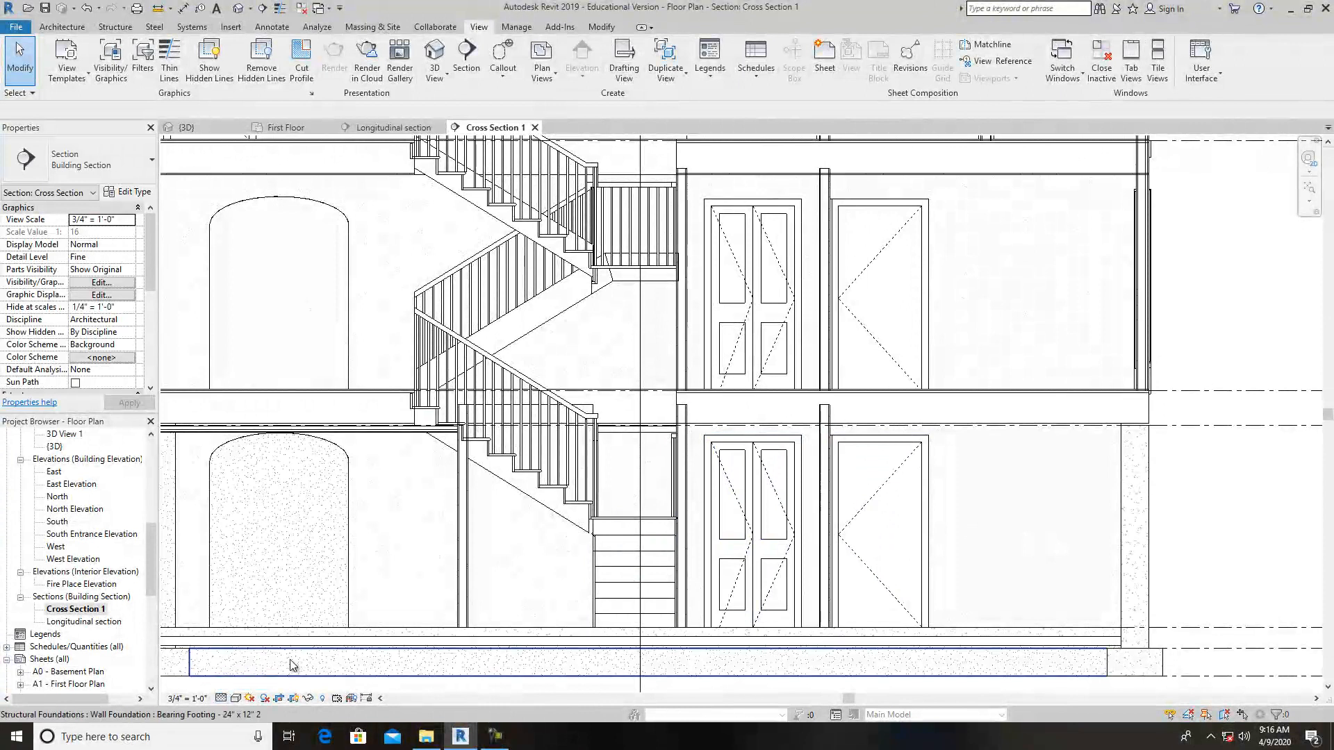
Examine the floor layers and the joints between interior partitions, exterior wall and floors at the First and Second Floor levels
scroll(634, 442, "up", 3)
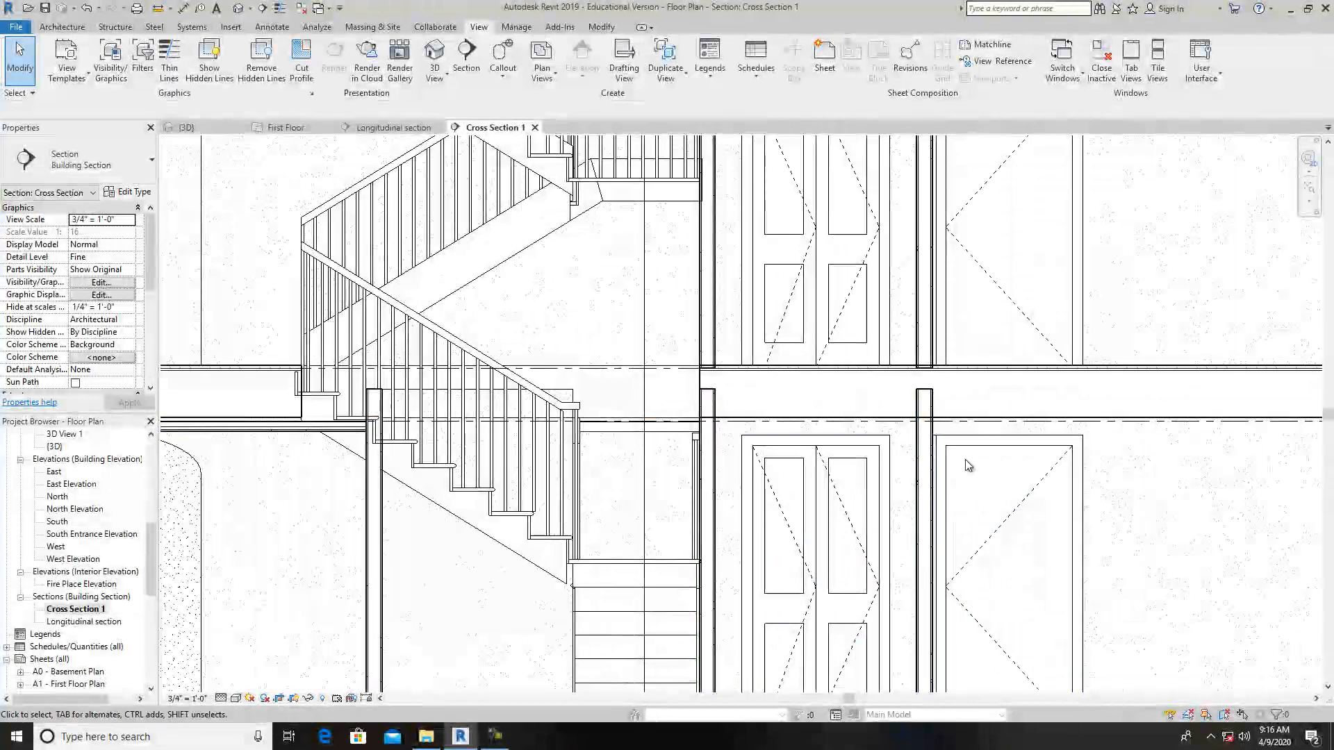
scroll(963, 438, "up", 2)
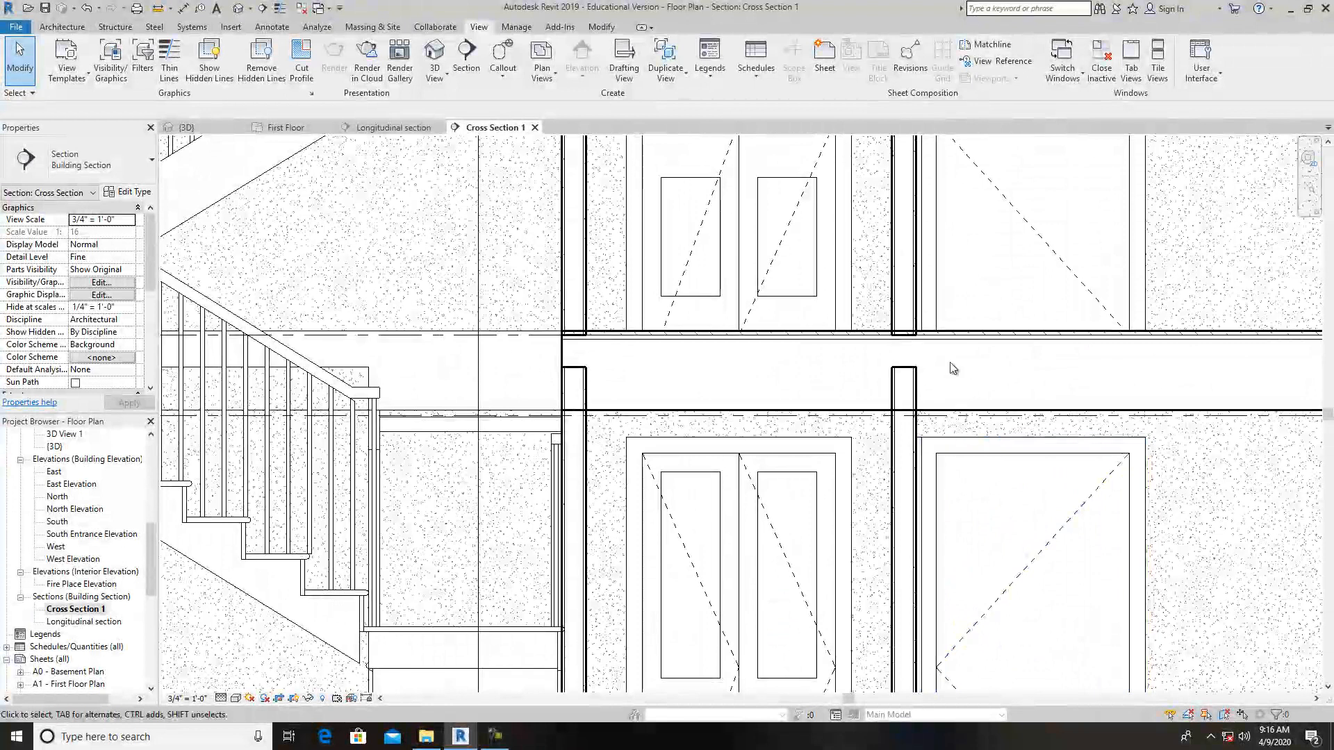
scroll(946, 365, "up", 2)
scroll(893, 343, "up", 3)
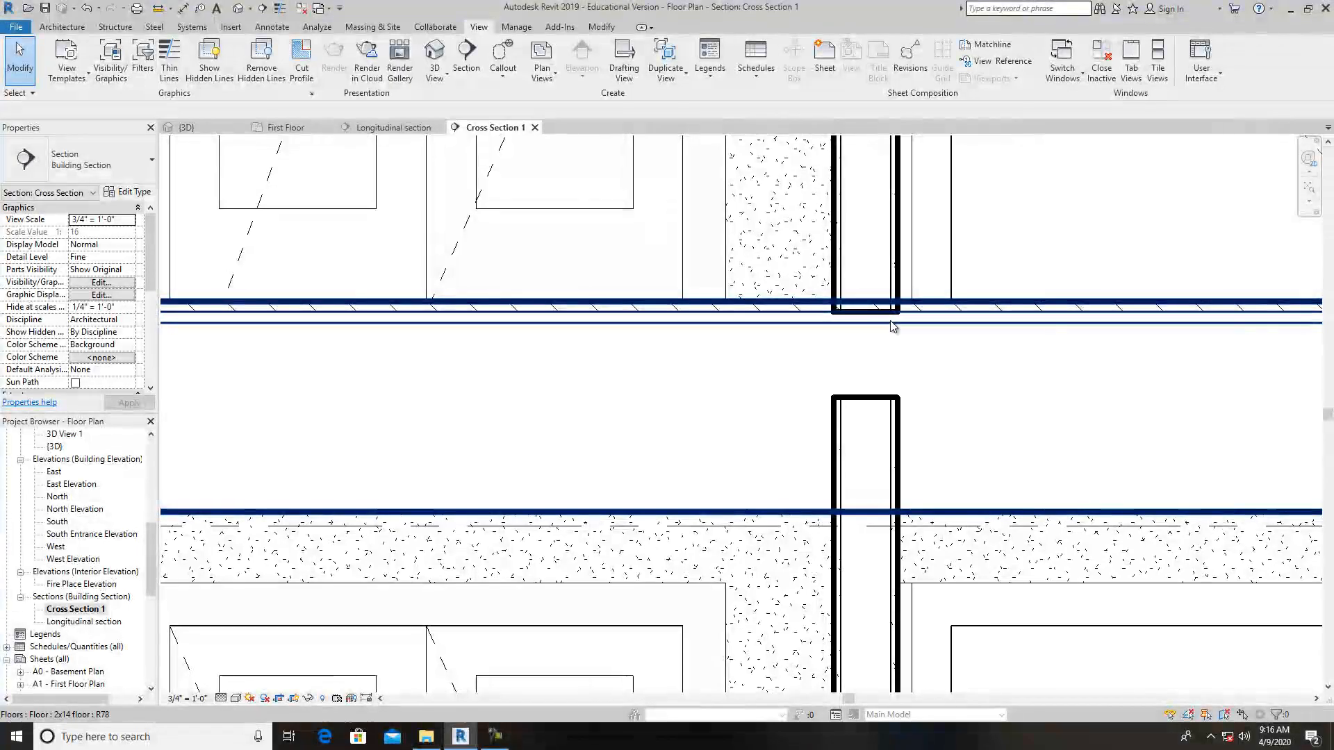
scroll(897, 397, "down", 4)
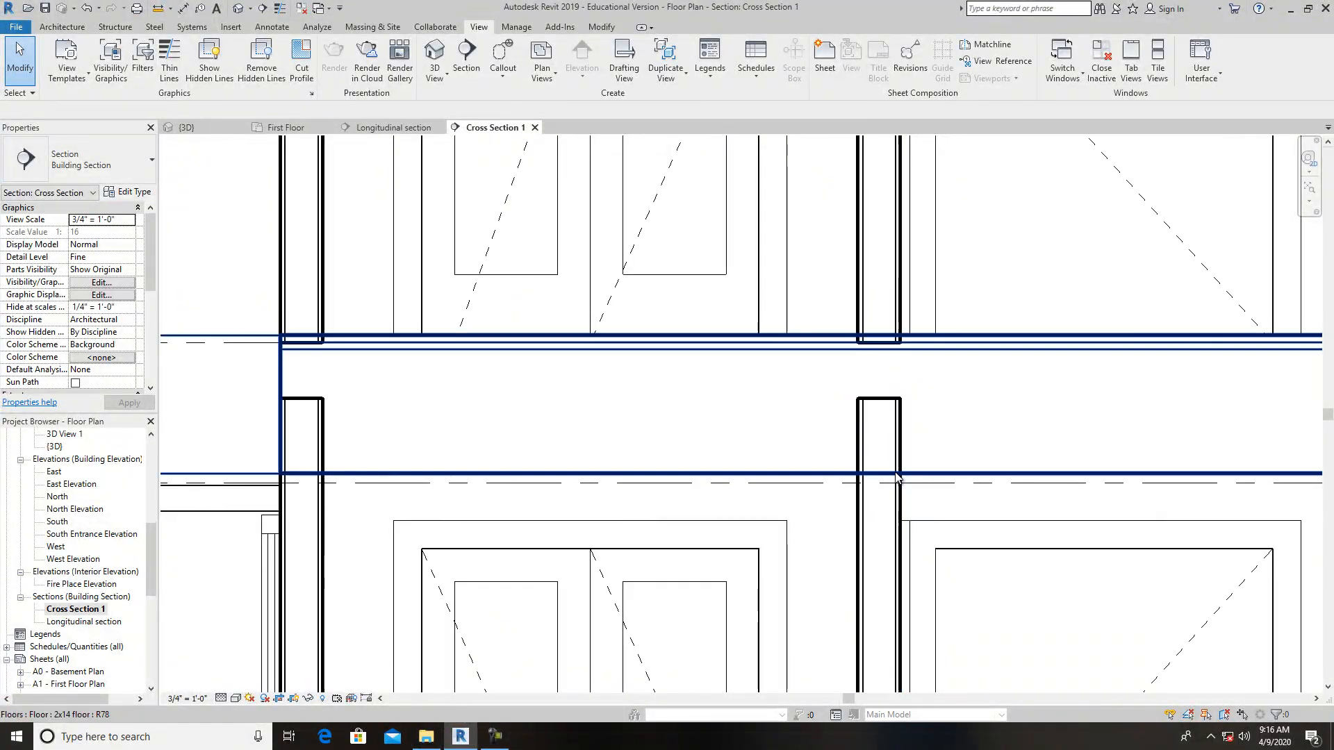
scroll(903, 494, "down", 1)
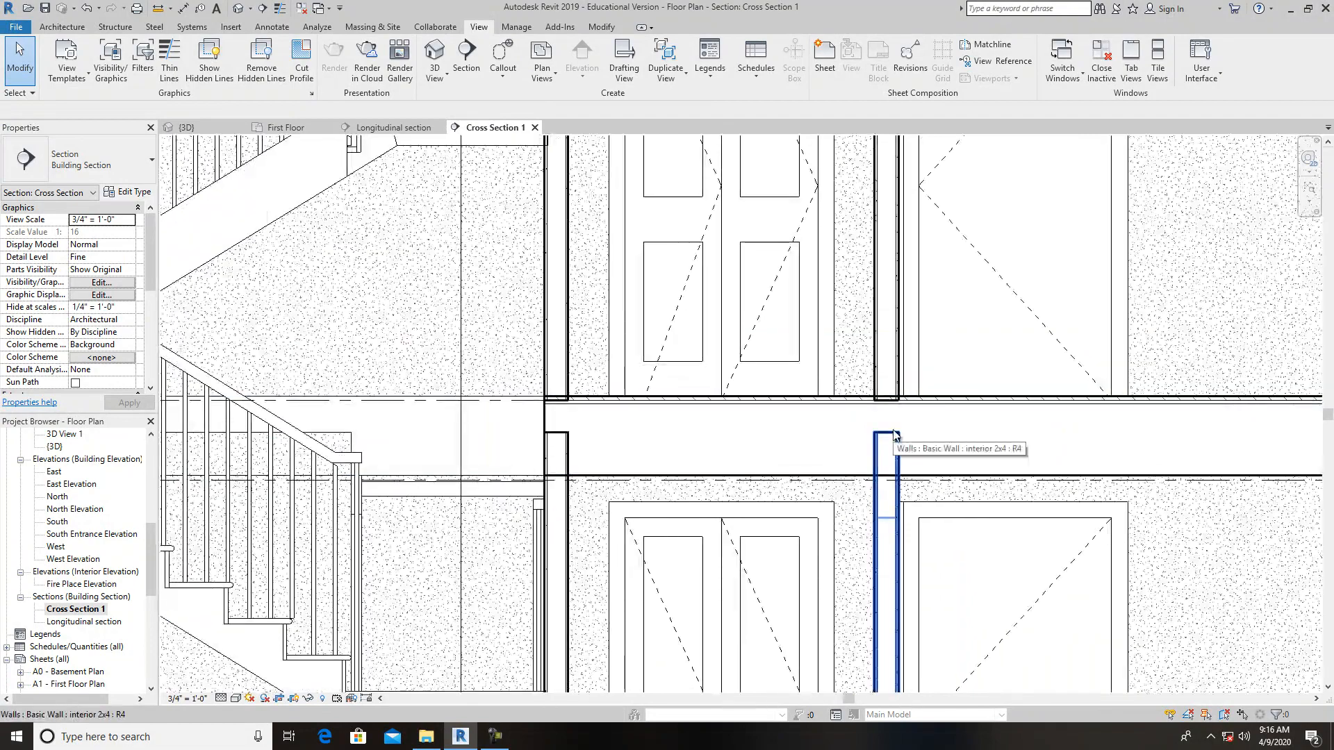
scroll(896, 531, "down", 5)
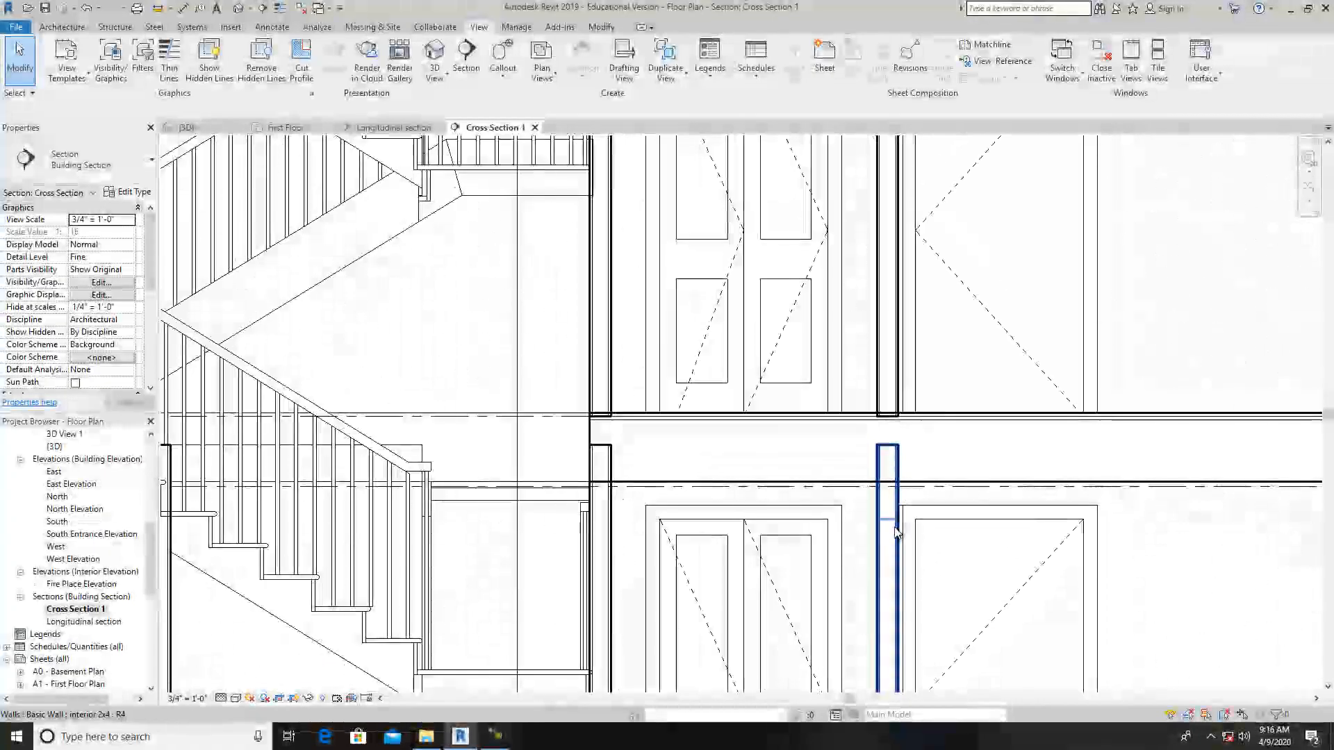
middle_click_drag(1025, 504, 798, 587)
scroll(798, 587, "down", 1)
scroll(965, 360, "up", 3)
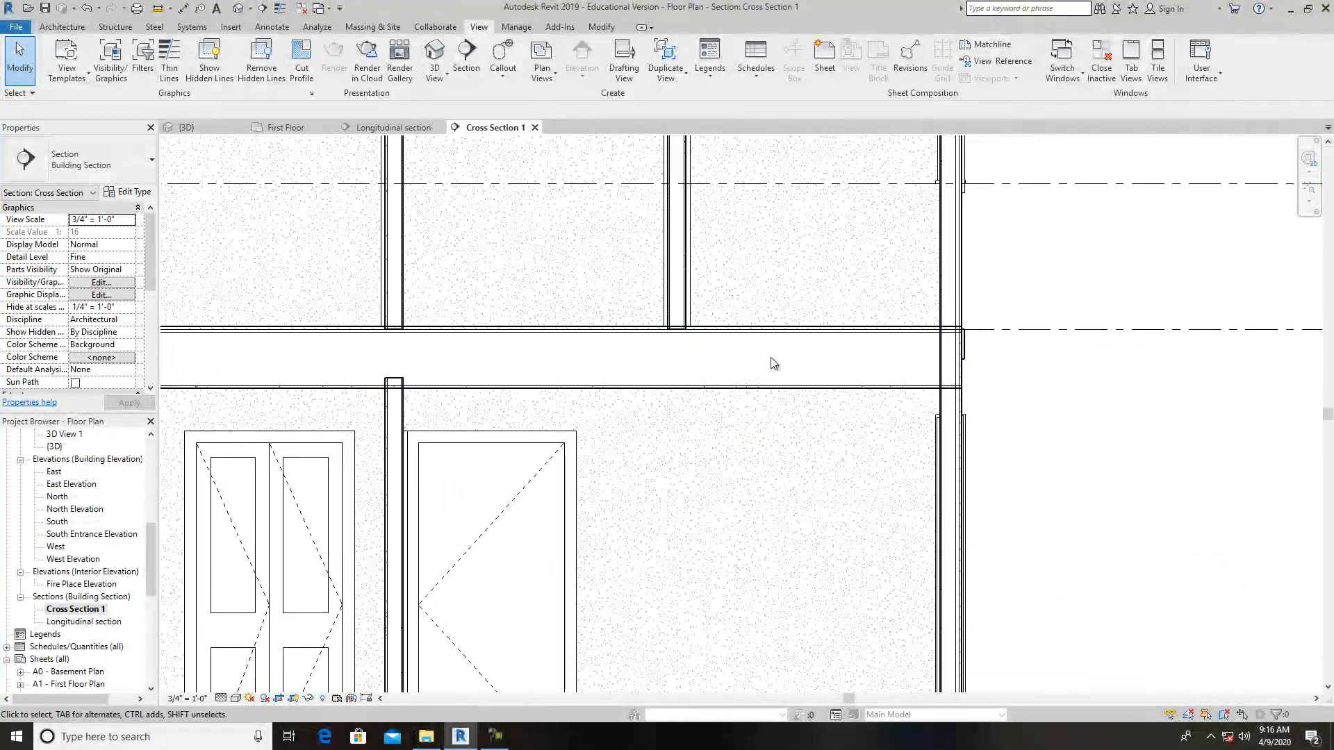
scroll(877, 372, "down", 5)
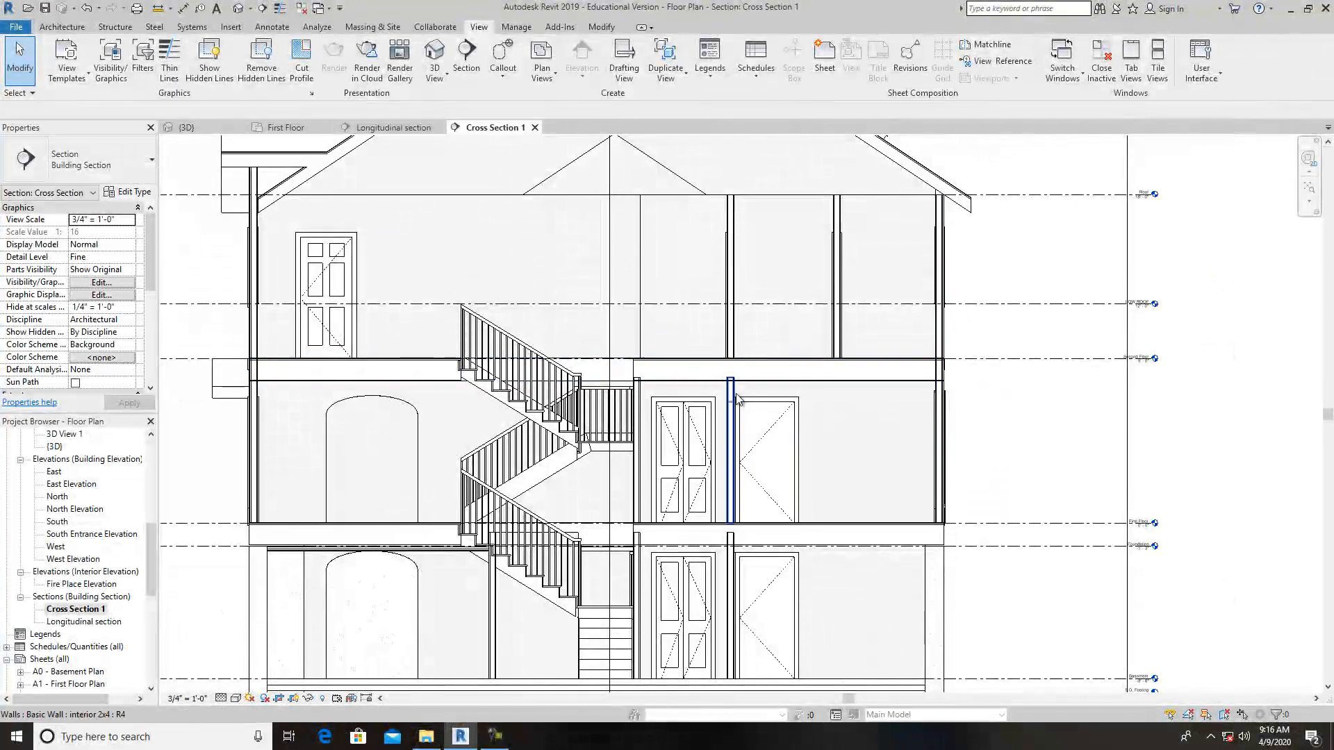
scroll(692, 417, "up", 1)
scroll(999, 364, "up", 5)
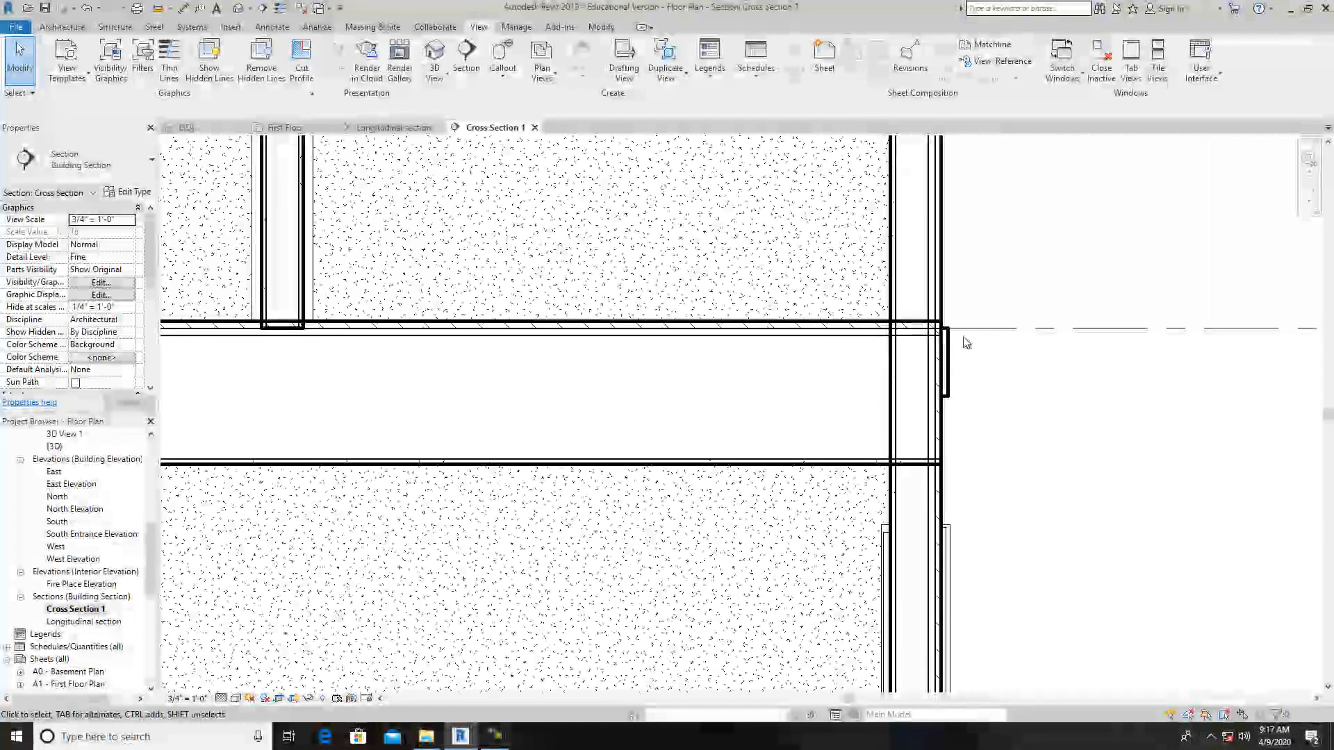
Return to the First Floor plan and open the Longitudinal section view from its section head
scroll(827, 450, "down", 2)
scroll(827, 449, "down", 2)
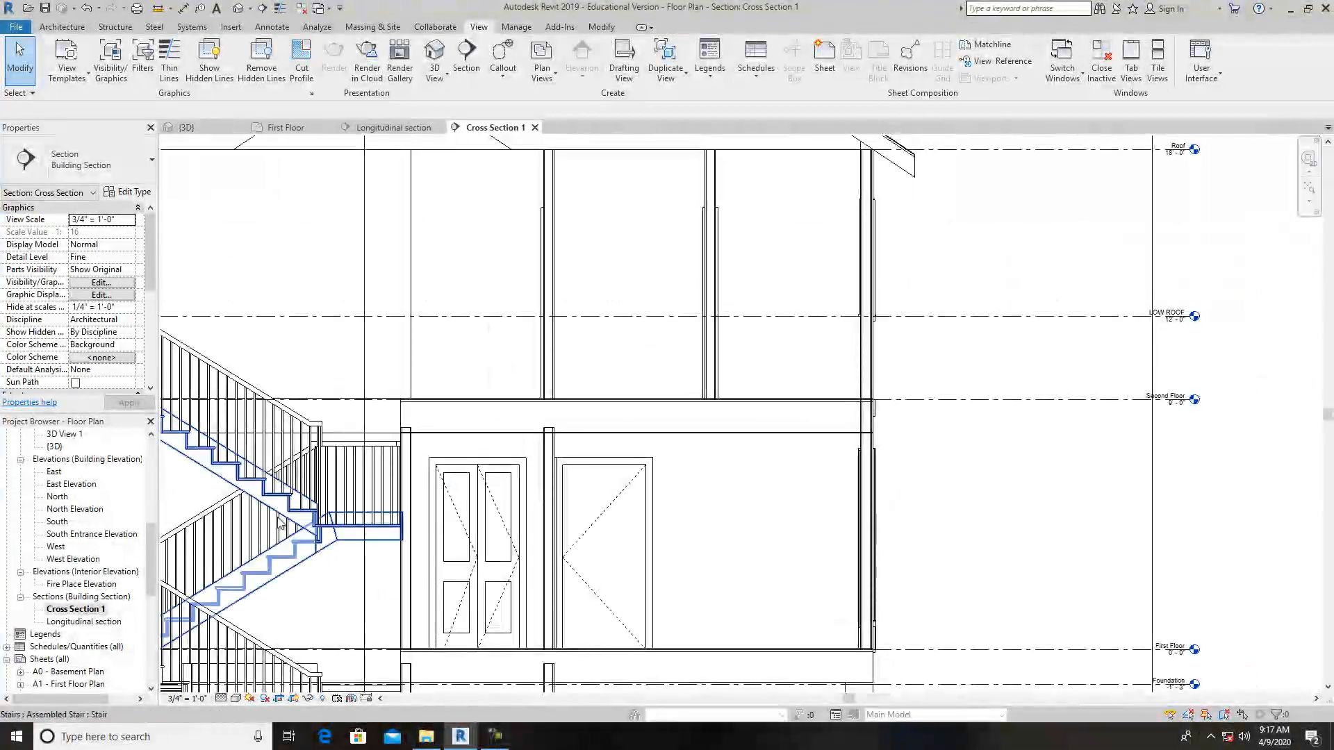
left_click_drag(152, 533, 109, 489)
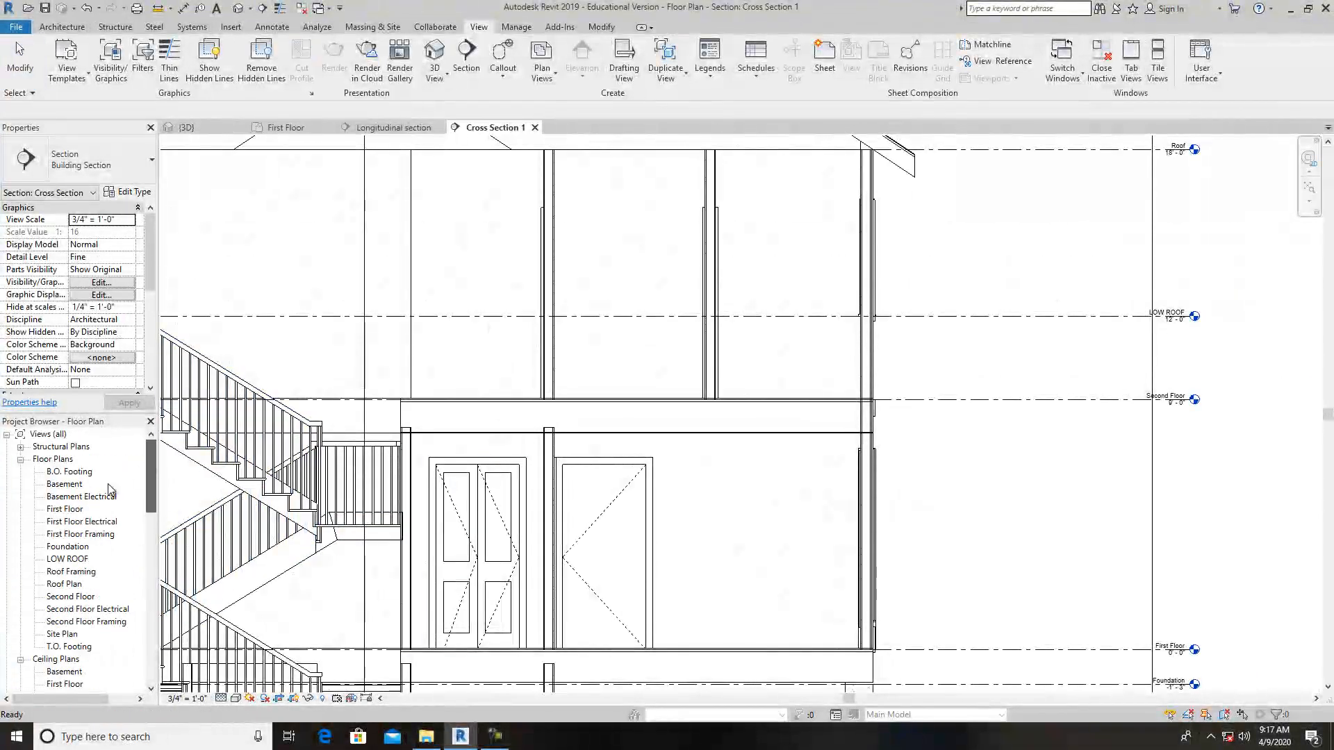
double_click(77, 511)
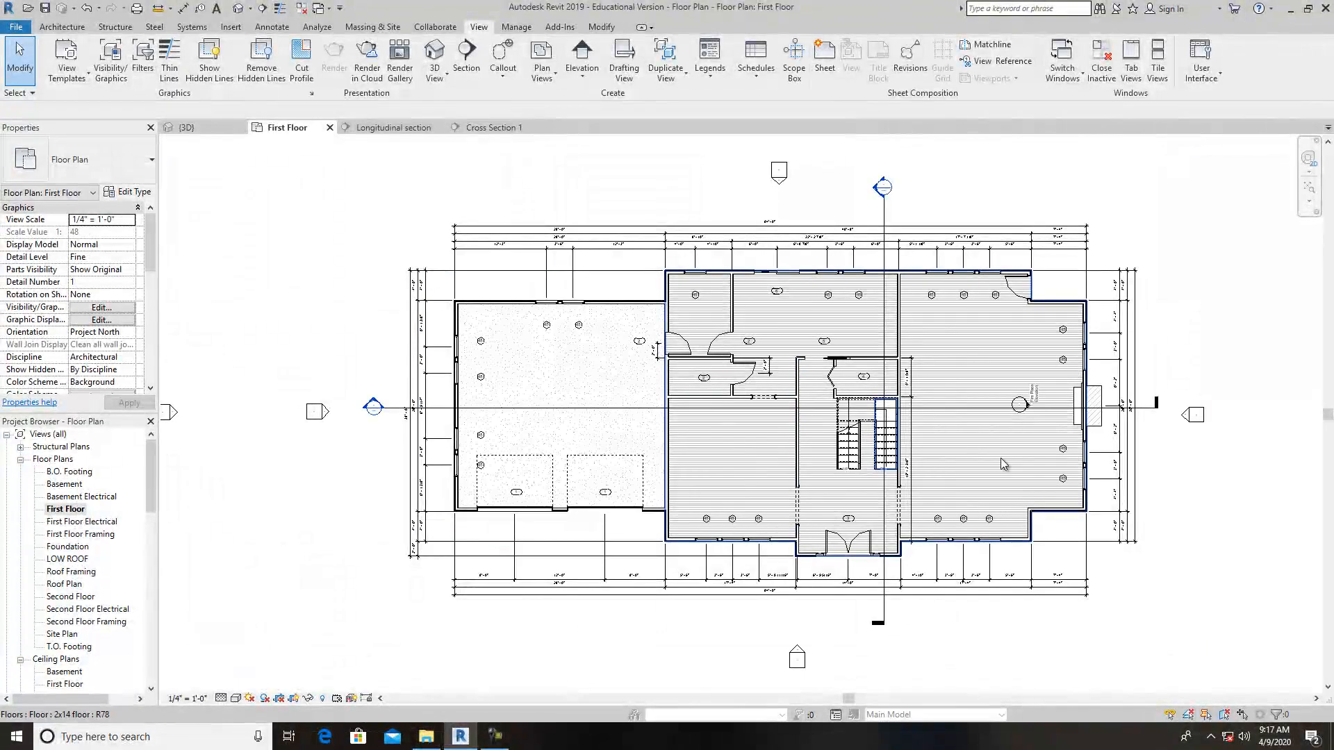
scroll(993, 471, "up", 2)
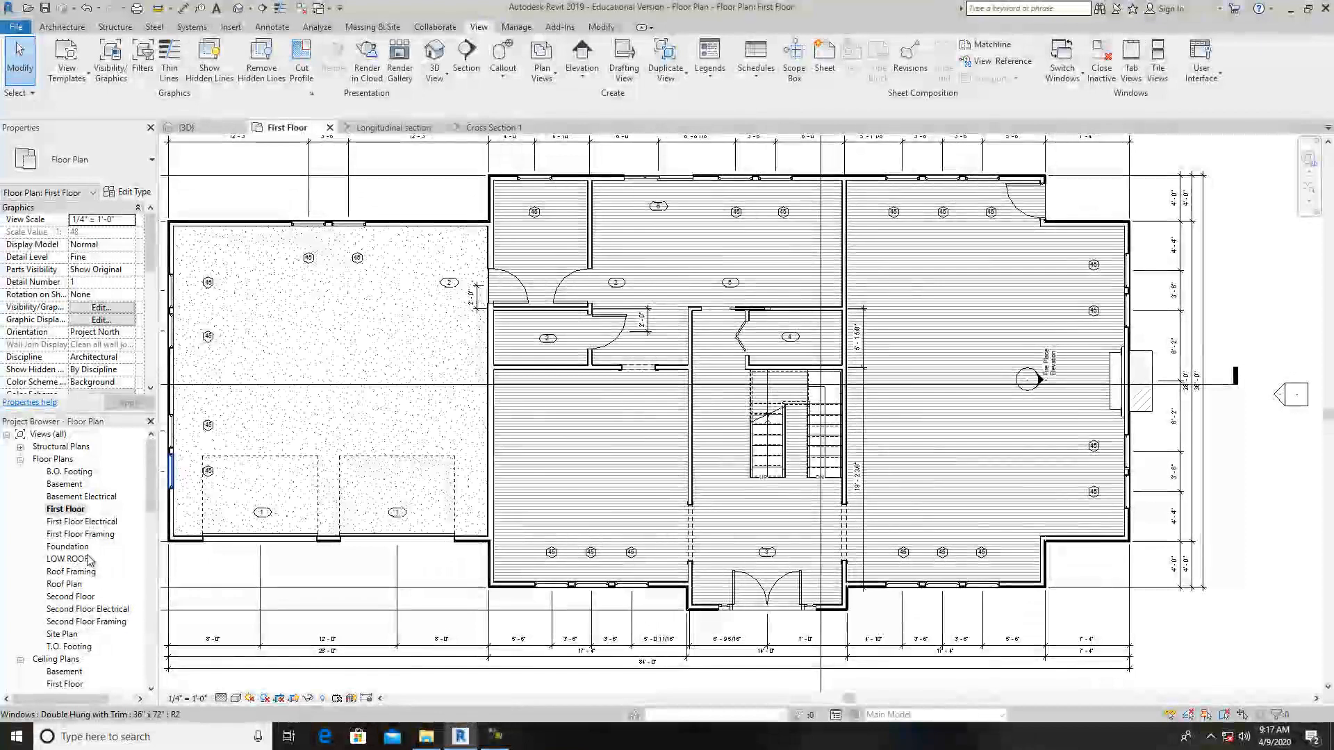
scroll(668, 465, "down", 2)
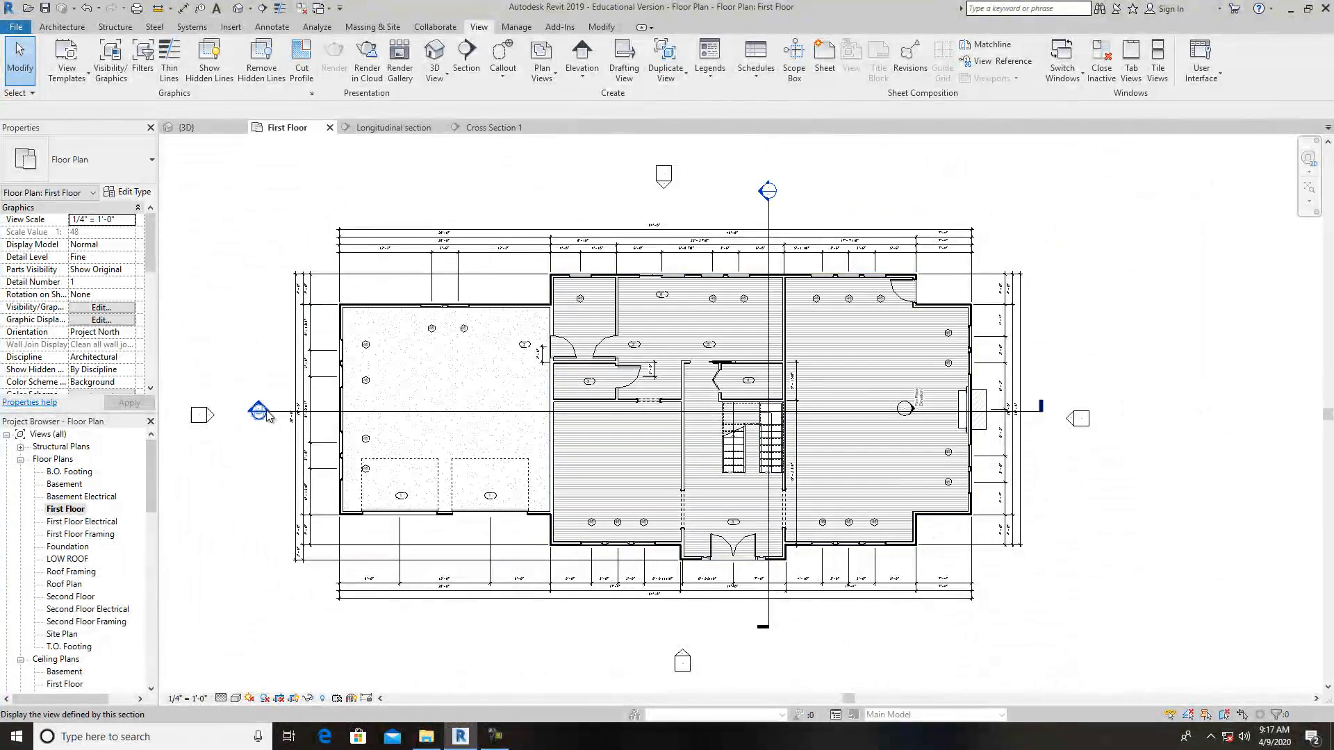
double_click(260, 412)
scroll(564, 489, "up", 3)
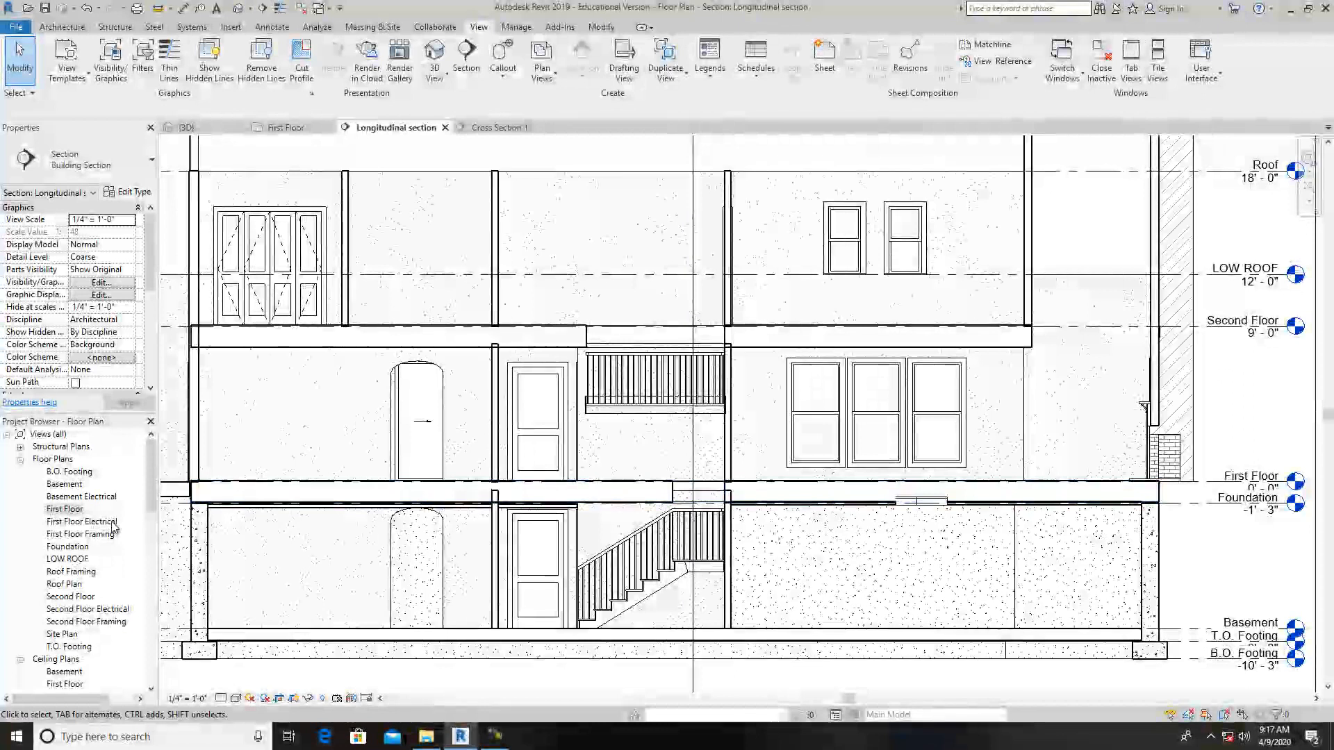
Reopen Cross Section 1 and examine where the first-floor partition tops meet the ceiling layer of the Second Floor structure
scroll(98, 628, "down", 5)
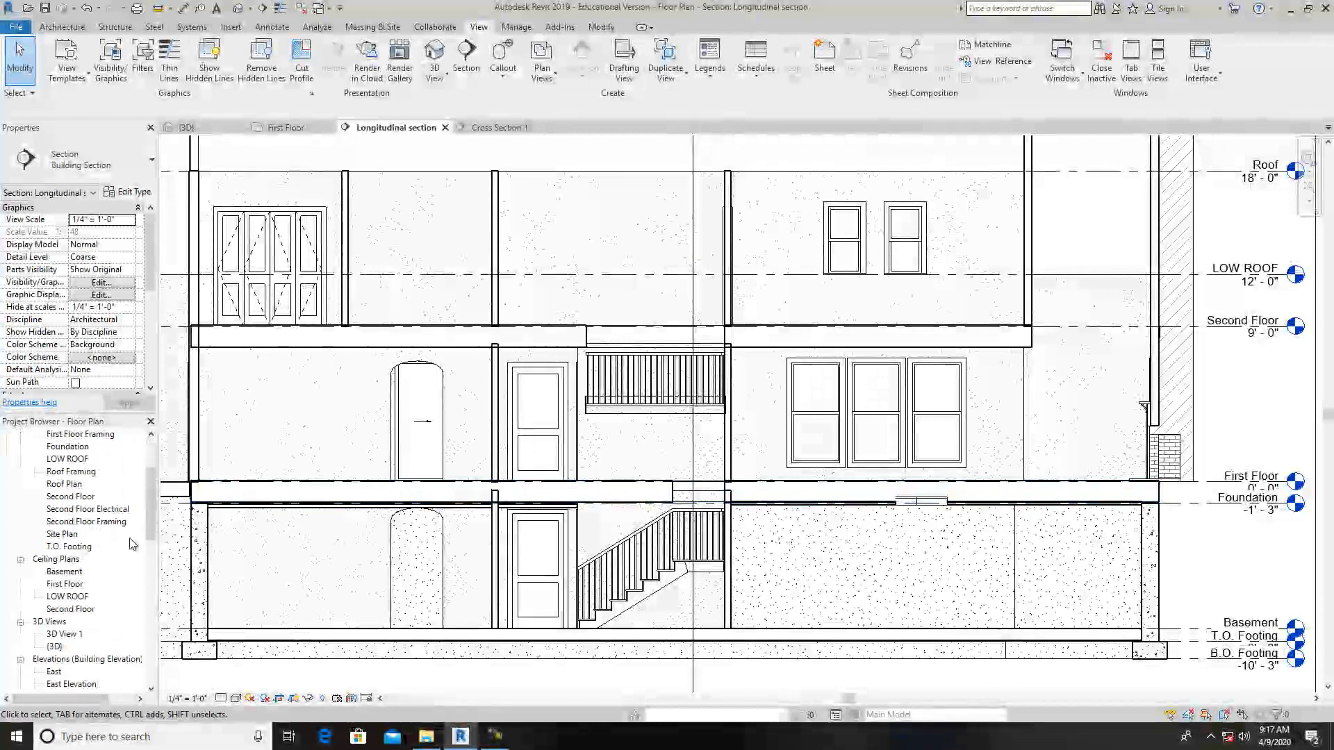
left_click_drag(149, 508, 145, 546)
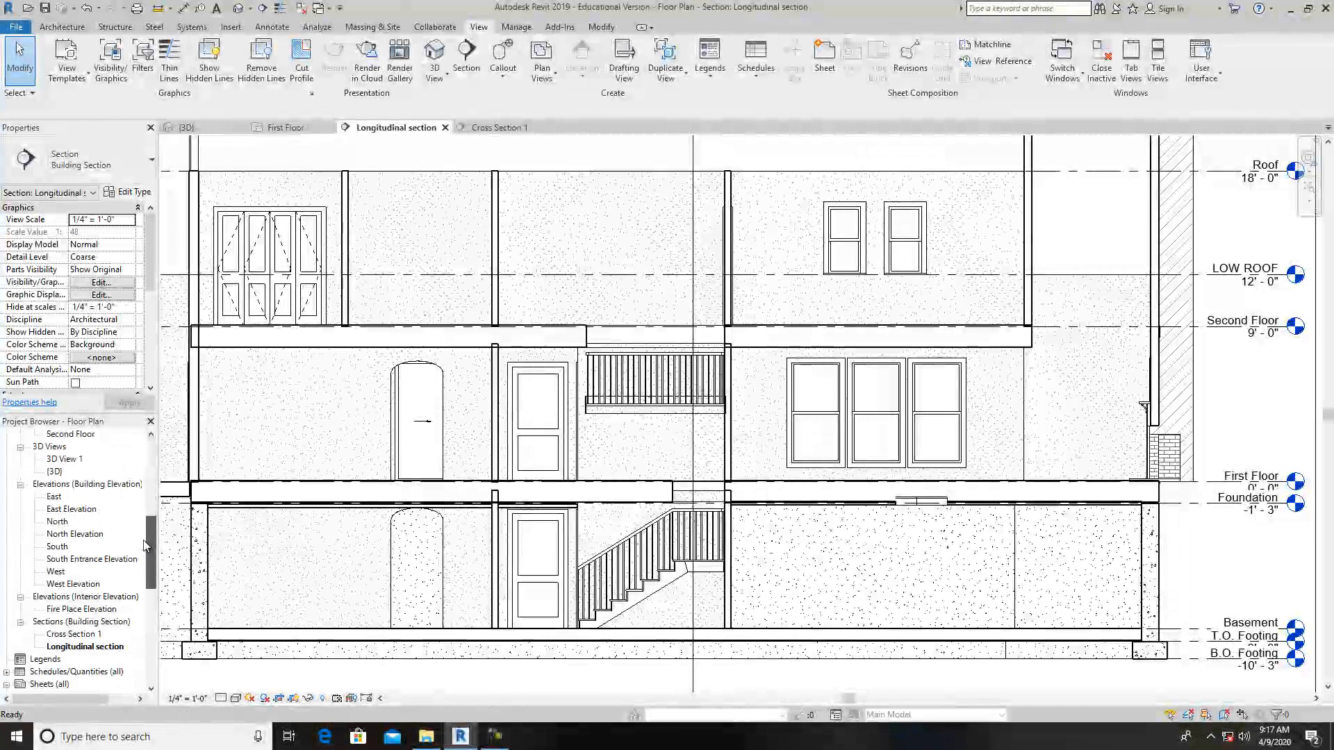
double_click(73, 634)
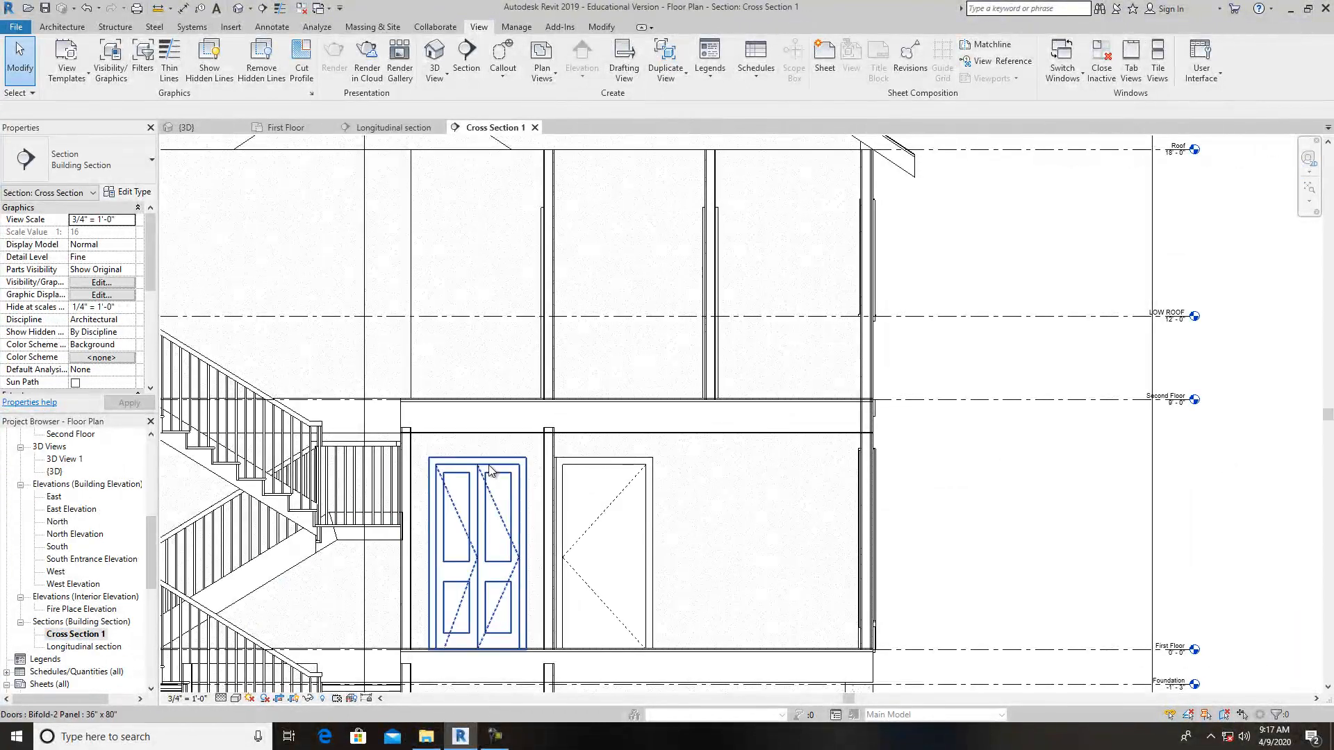
scroll(556, 417, "up", 5)
scroll(601, 492, "down", 3)
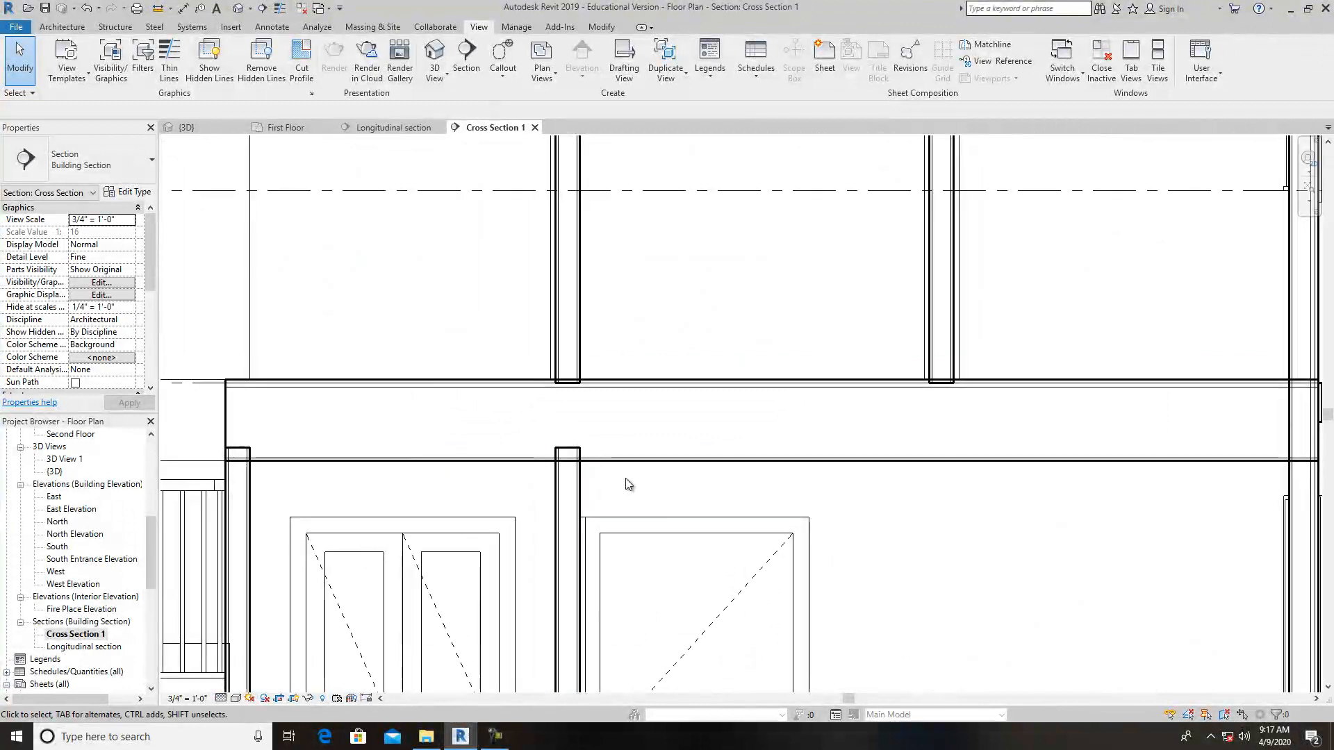
scroll(590, 470, "up", 4)
scroll(591, 461, "up", 2)
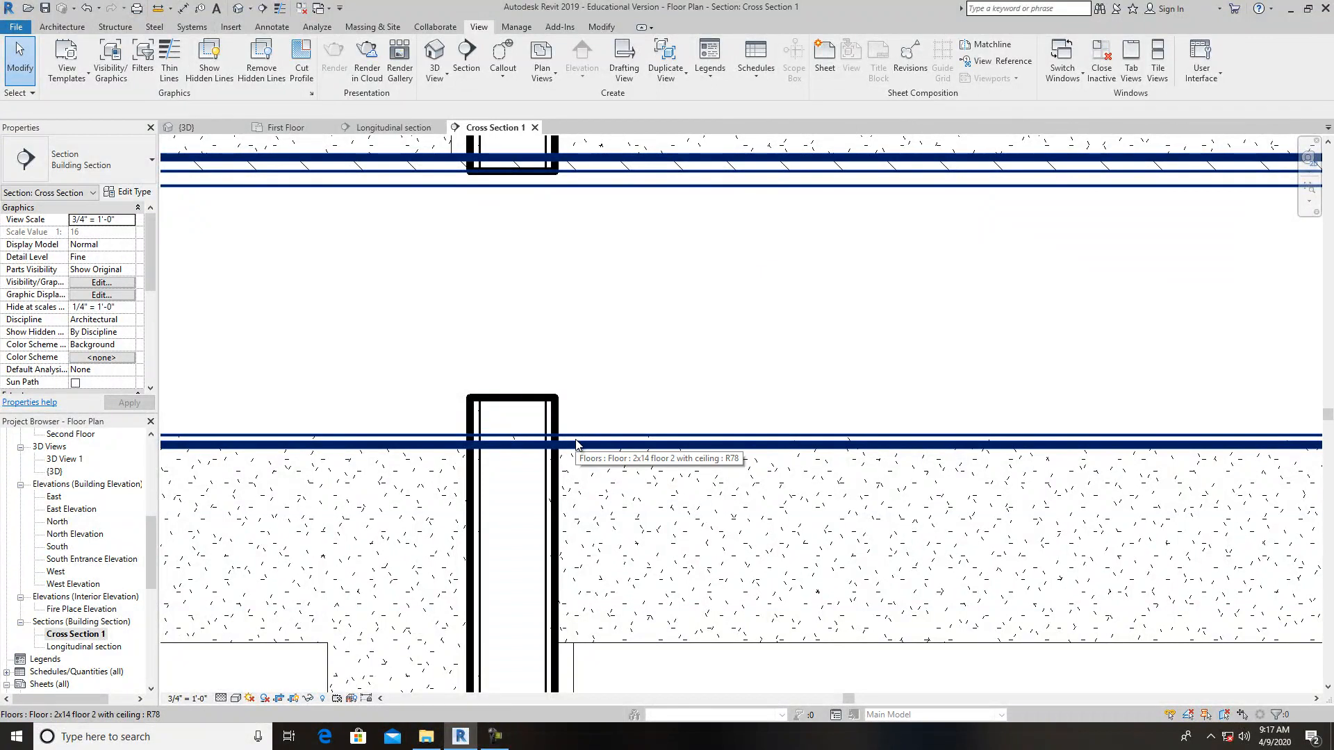
scroll(576, 445, "down", 5)
middle_click_drag(917, 583, 646, 336)
scroll(647, 336, "down", 2)
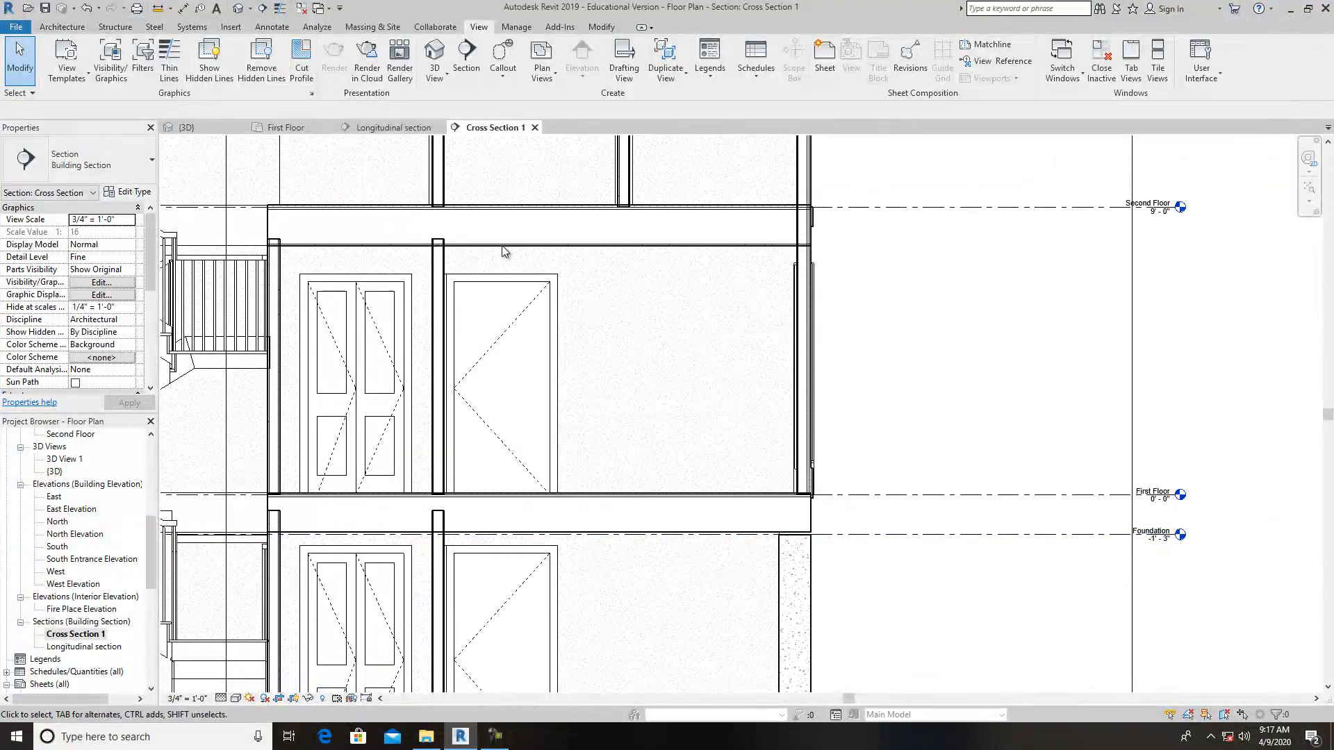
Place an aligned dimension beside the exterior wall from the ceiling layer under the Second Floor structure to the First Floor level
left_click(283, 32)
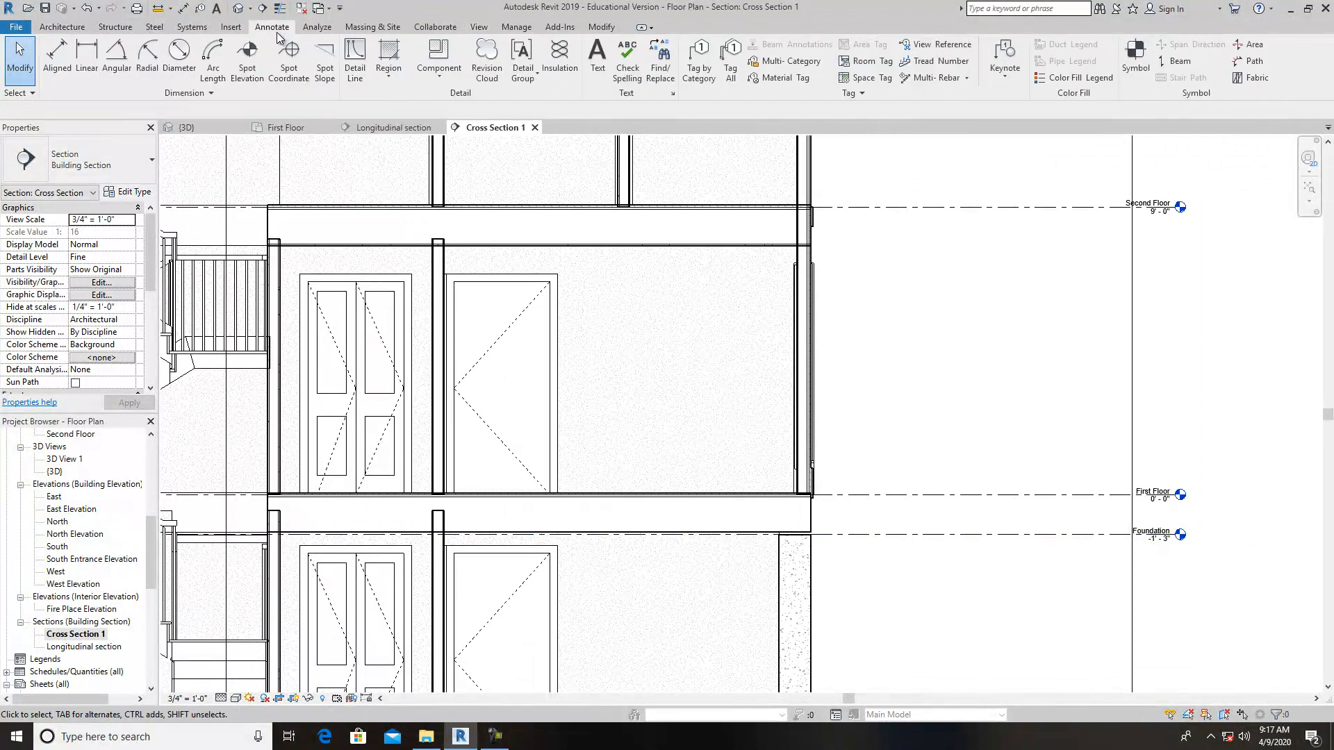
left_click(50, 59)
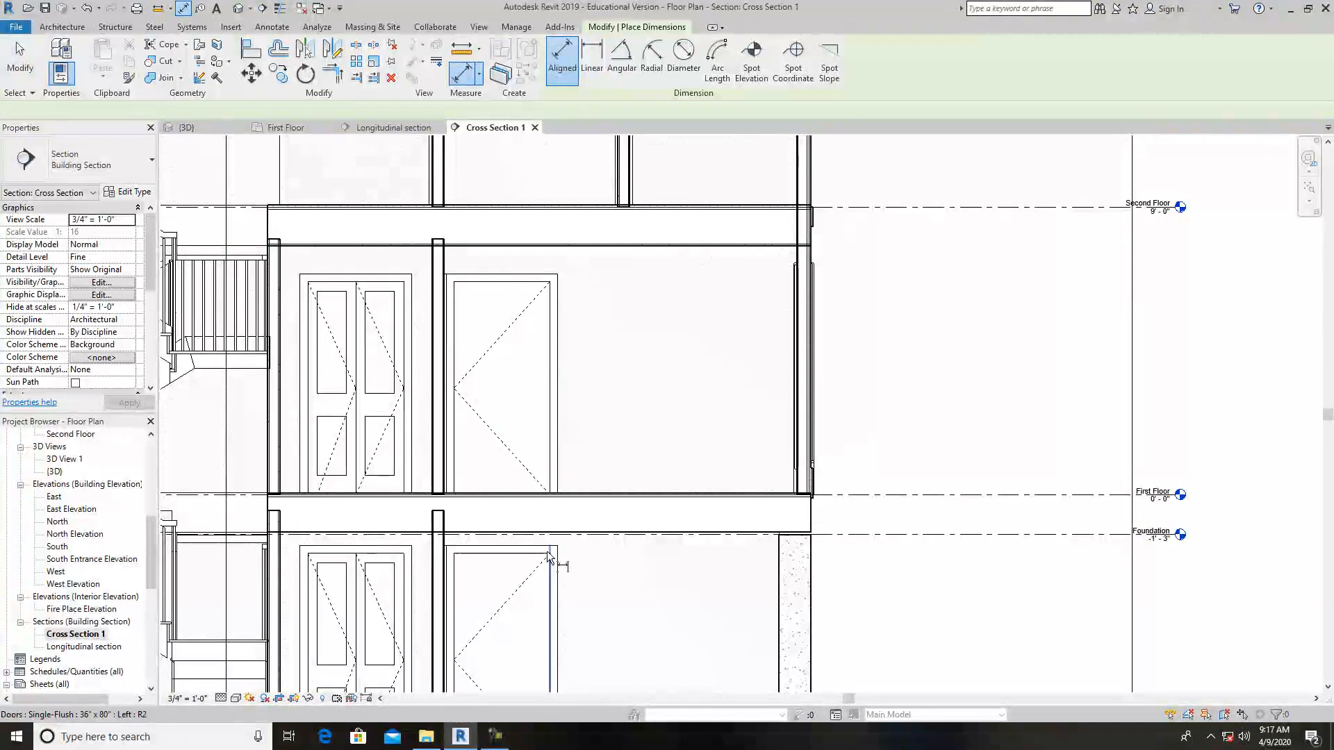
scroll(585, 534, "down", 2)
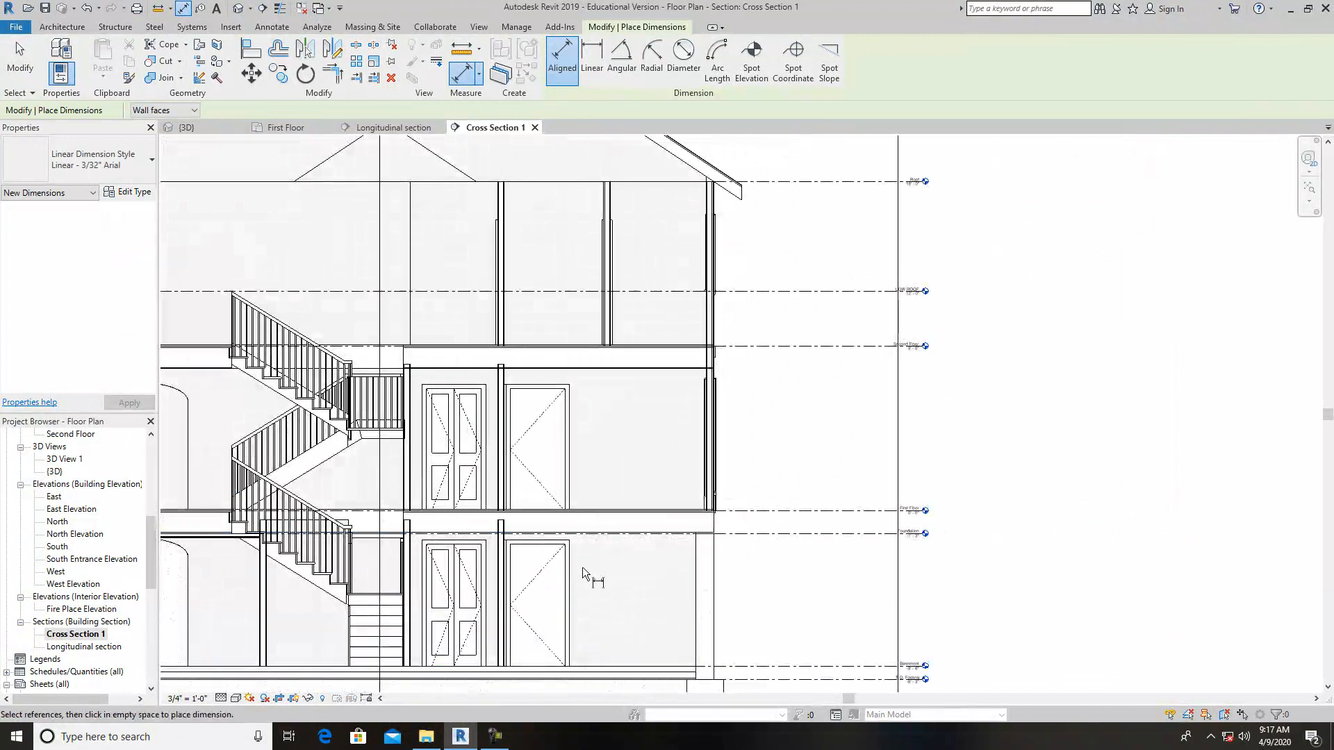
scroll(590, 383, "up", 5)
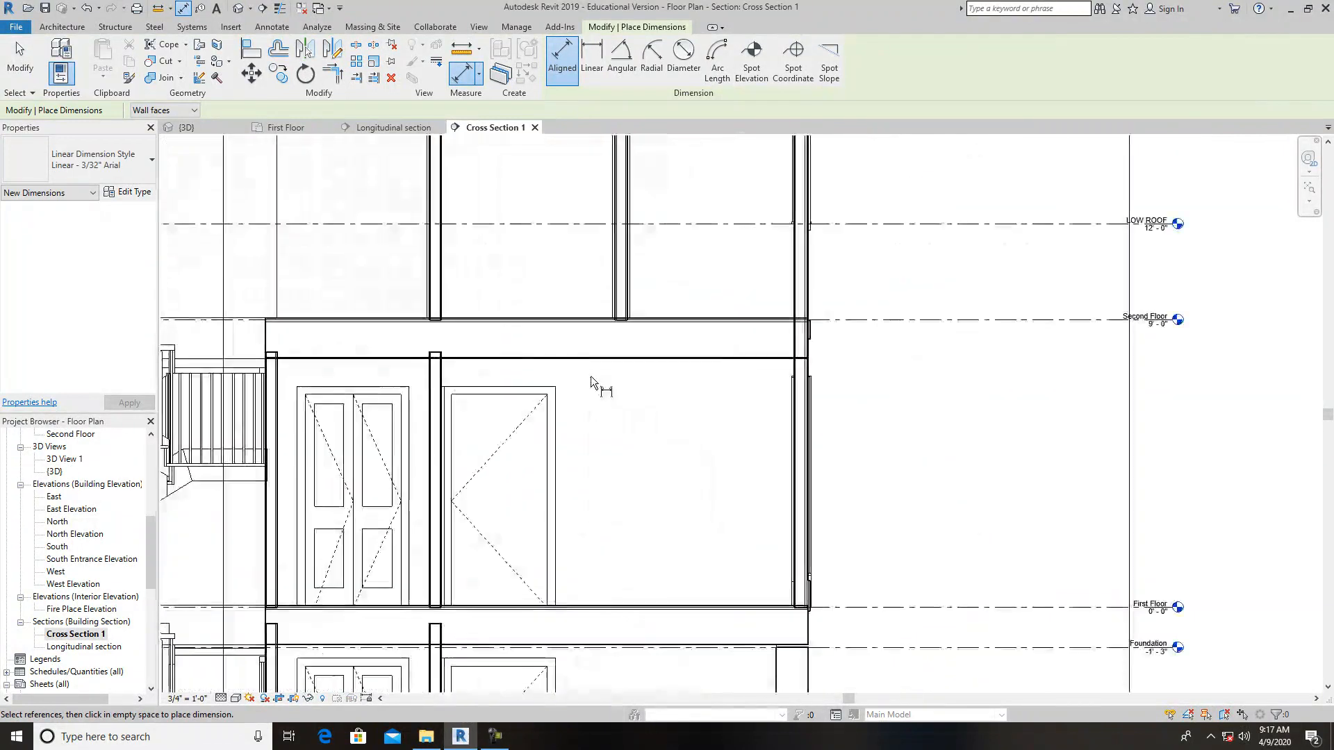
left_click(649, 346)
scroll(661, 387, "down", 3)
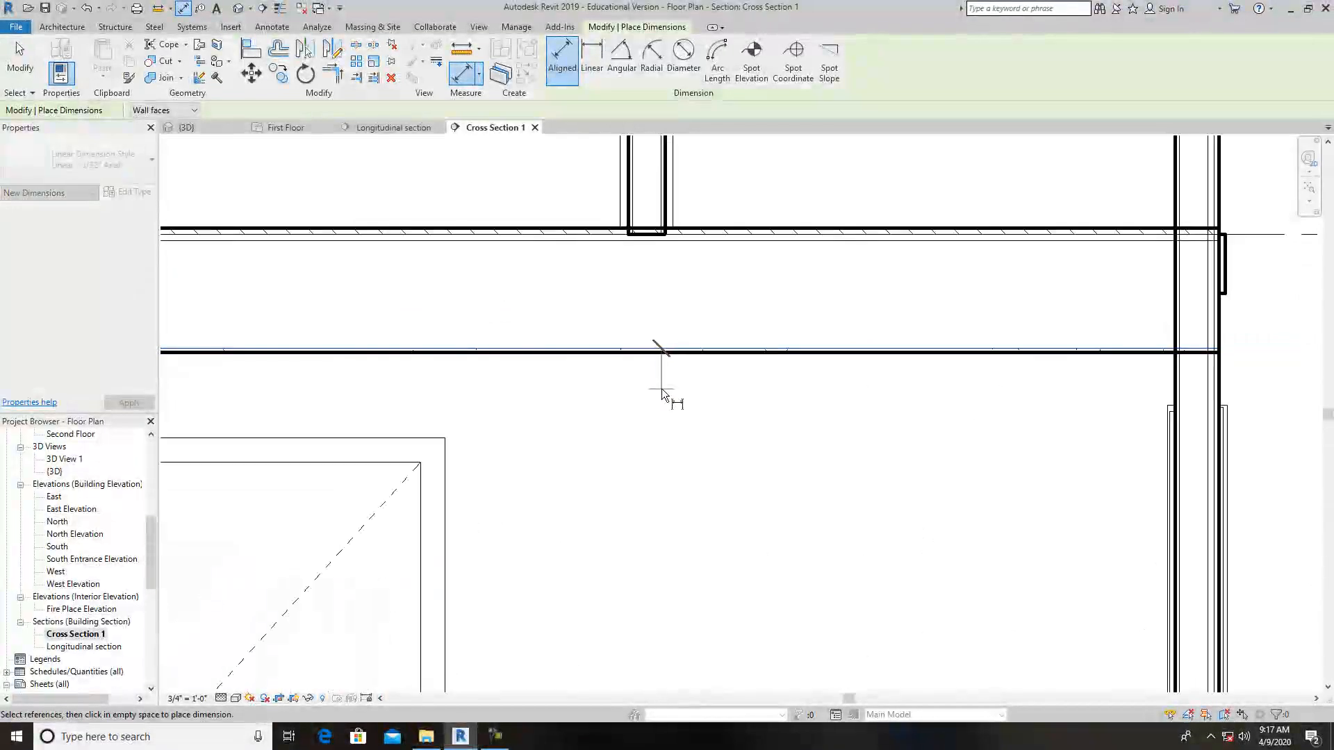
scroll(660, 386, "down", 3)
scroll(667, 650, "up", 3)
left_click(1009, 614)
left_click(1024, 532)
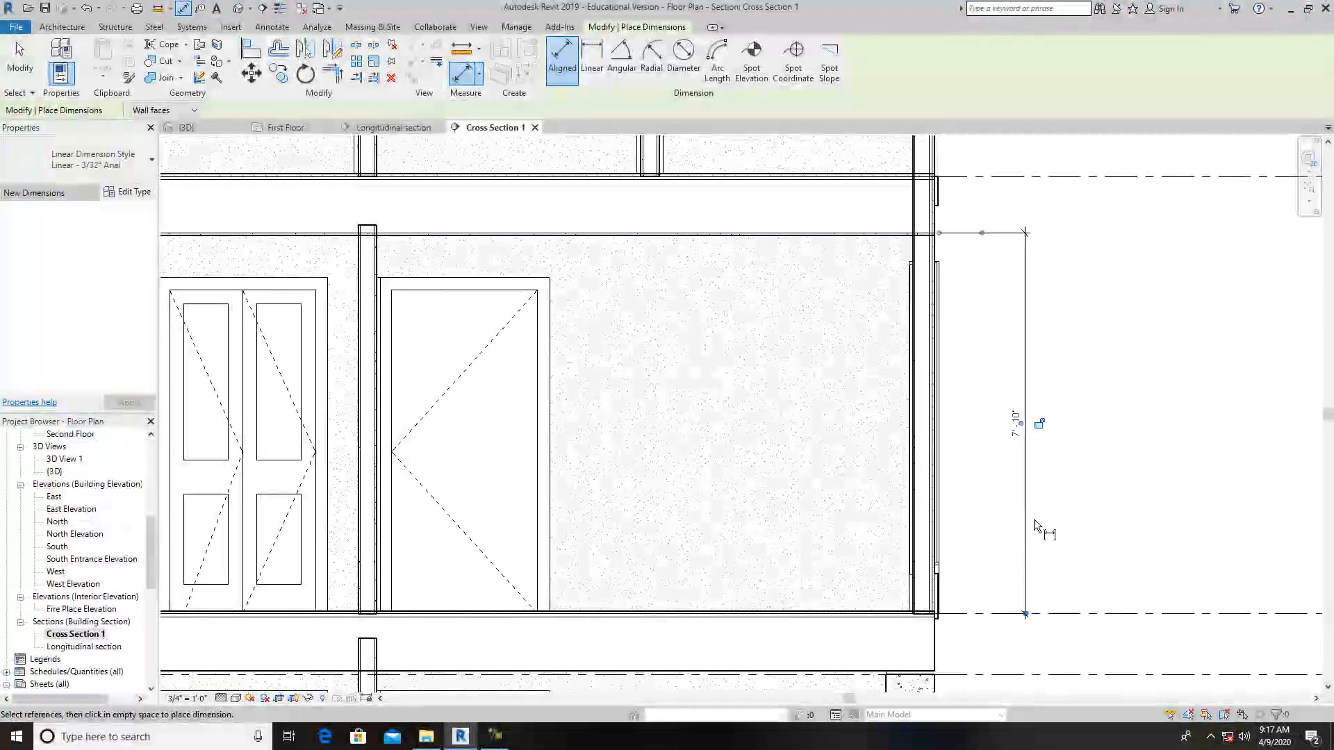
scroll(1033, 508, "down", 2)
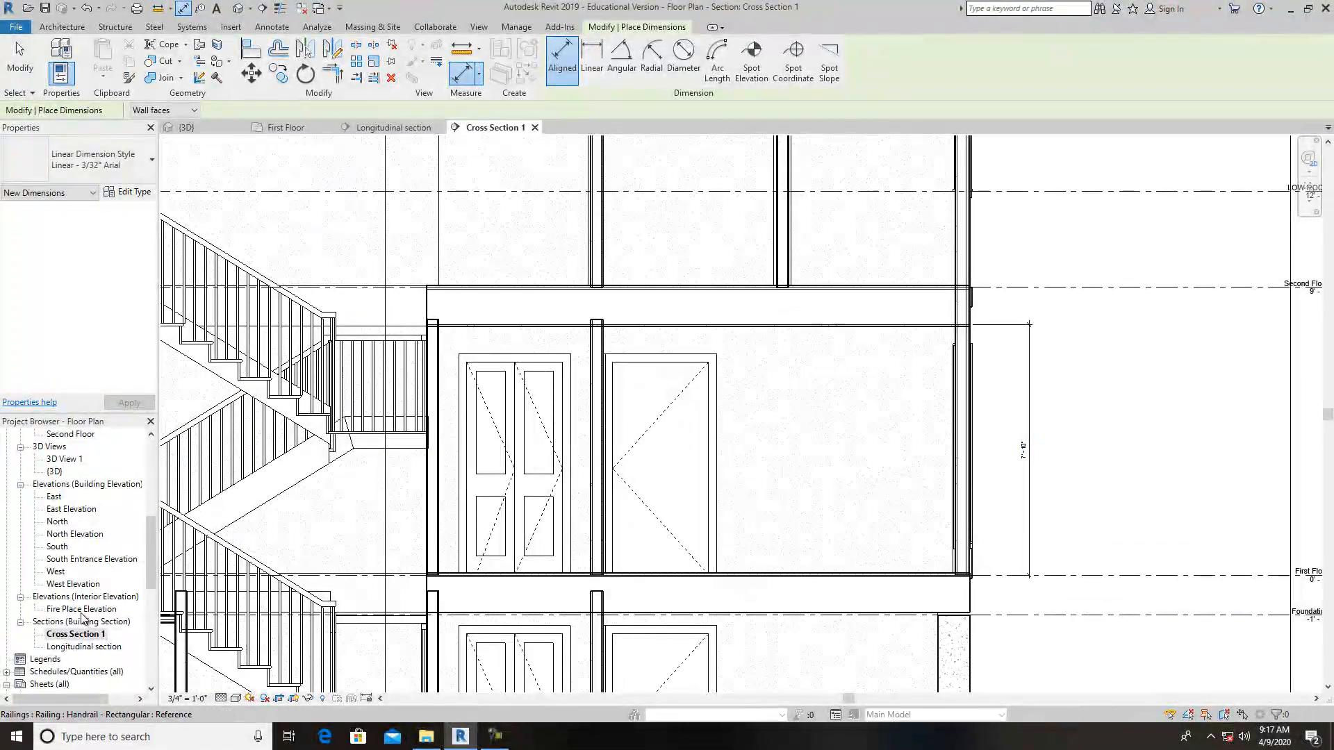
key("Escape")
Open the First Floor plan at the interior partitions around the stairs and closet
scroll(148, 495, "up", 5)
left_click(73, 510)
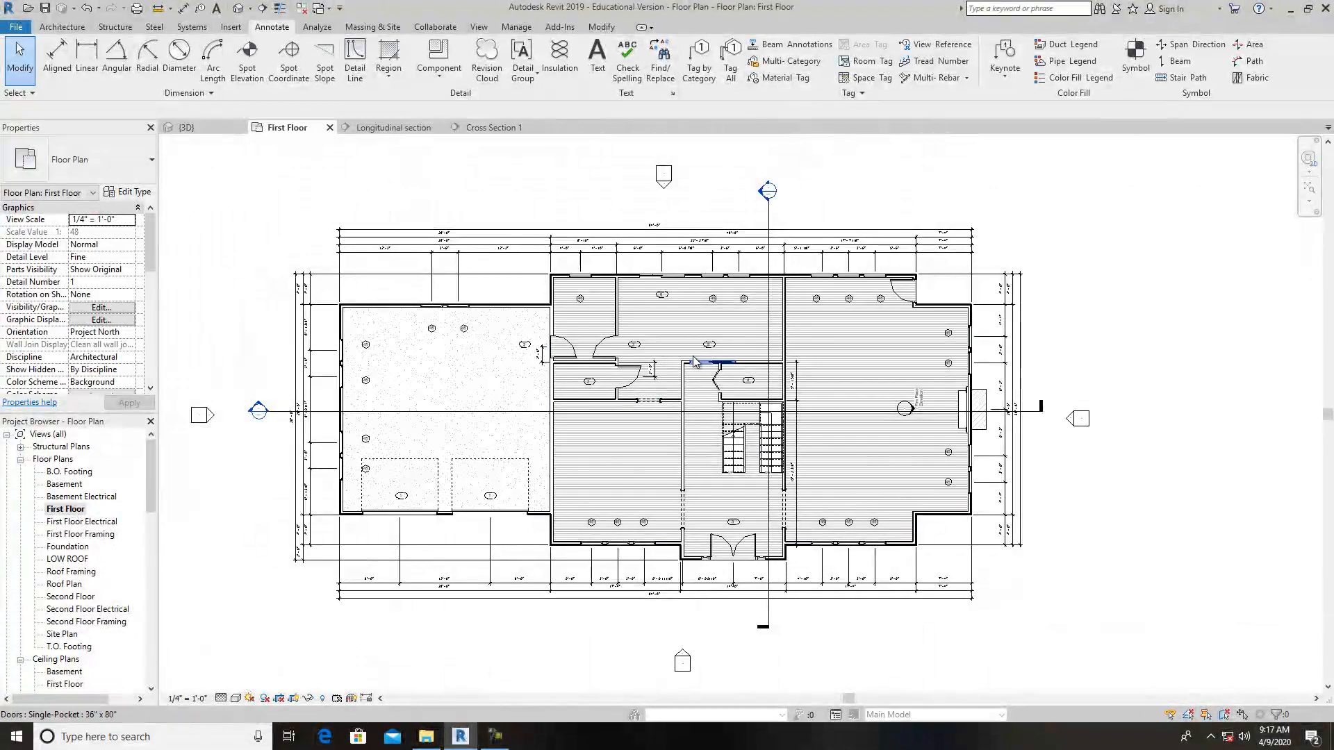
scroll(797, 309, "up", 3)
middle_click_drag(803, 219, 804, 214)
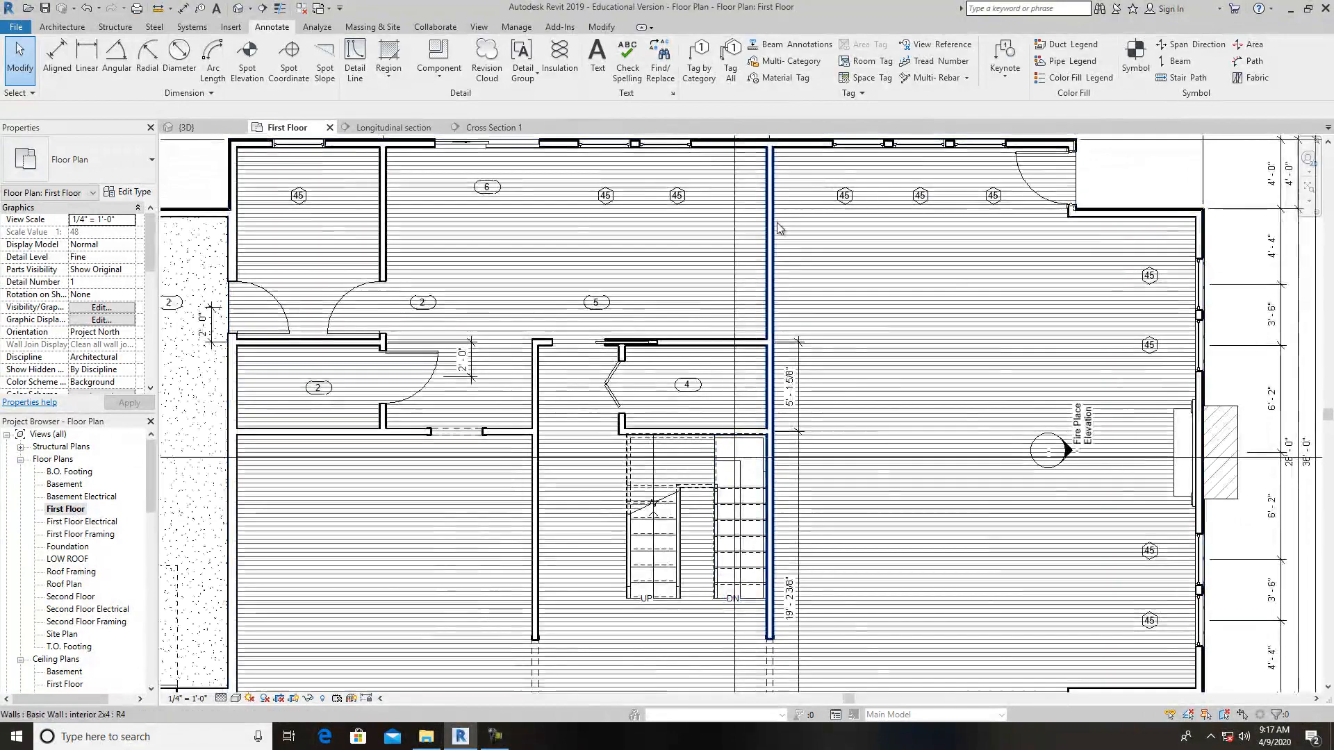
left_click(773, 223)
left_click(671, 342, "ctrl")
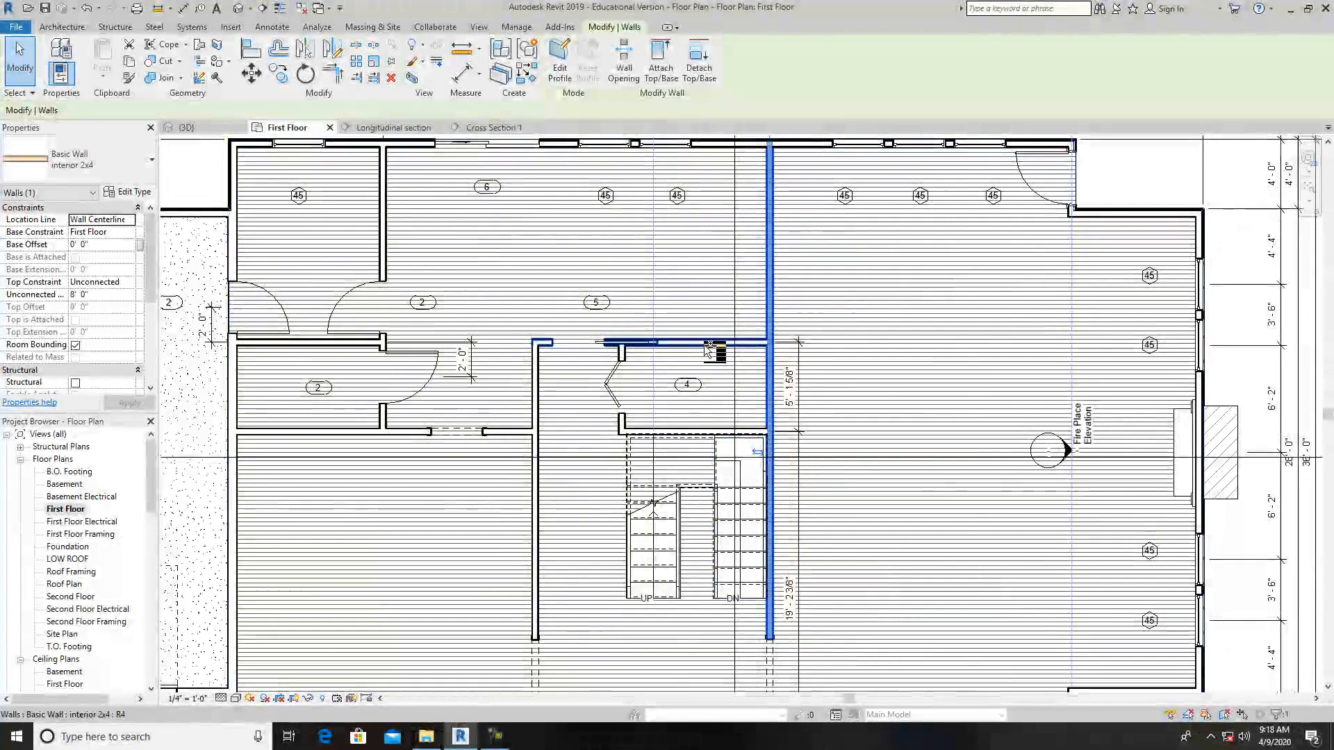
left_click(696, 428, "ctrl")
left_click(629, 422, "ctrl")
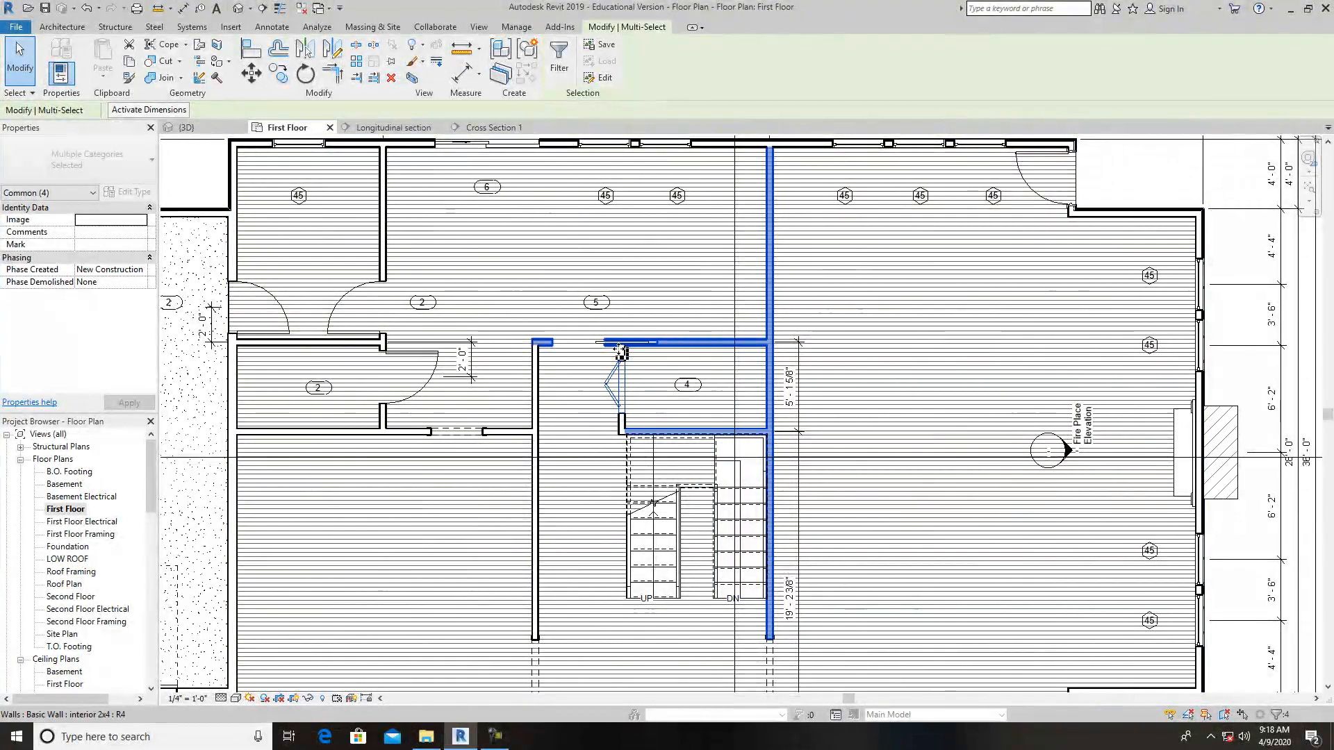
left_click(1169, 181)
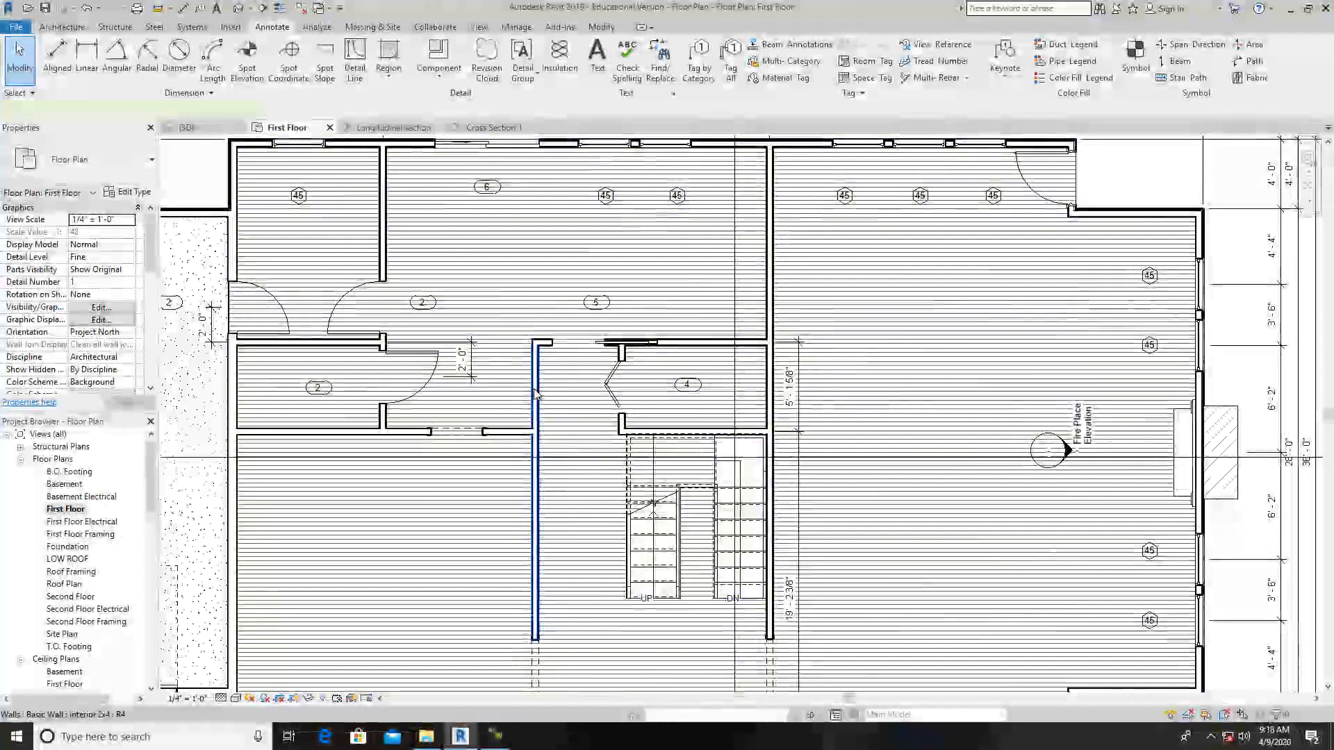
Select the first-floor interior partitions and the wall between house and garage, and set their top constraint to Unconnected with a height of 7' 10"
left_click(551, 344)
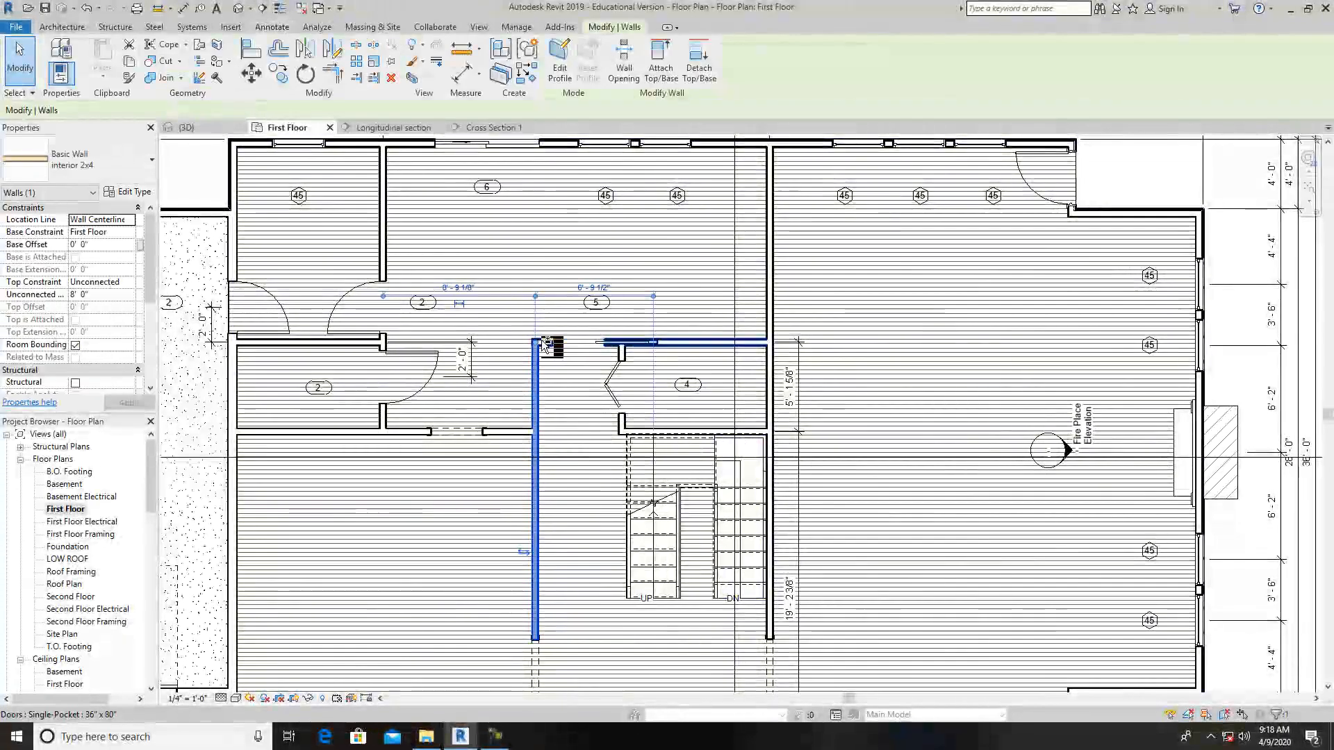
left_click(715, 351, "ctrl")
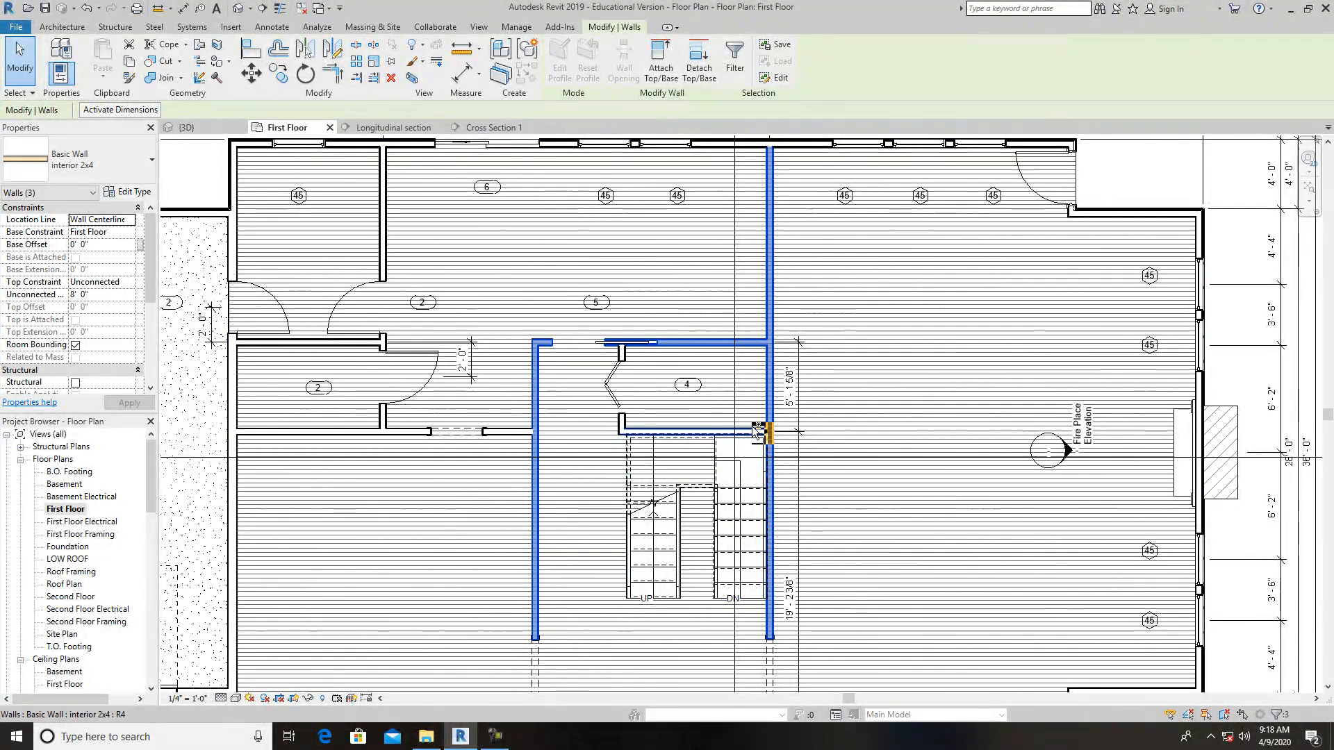
left_click(757, 431, "ctrl")
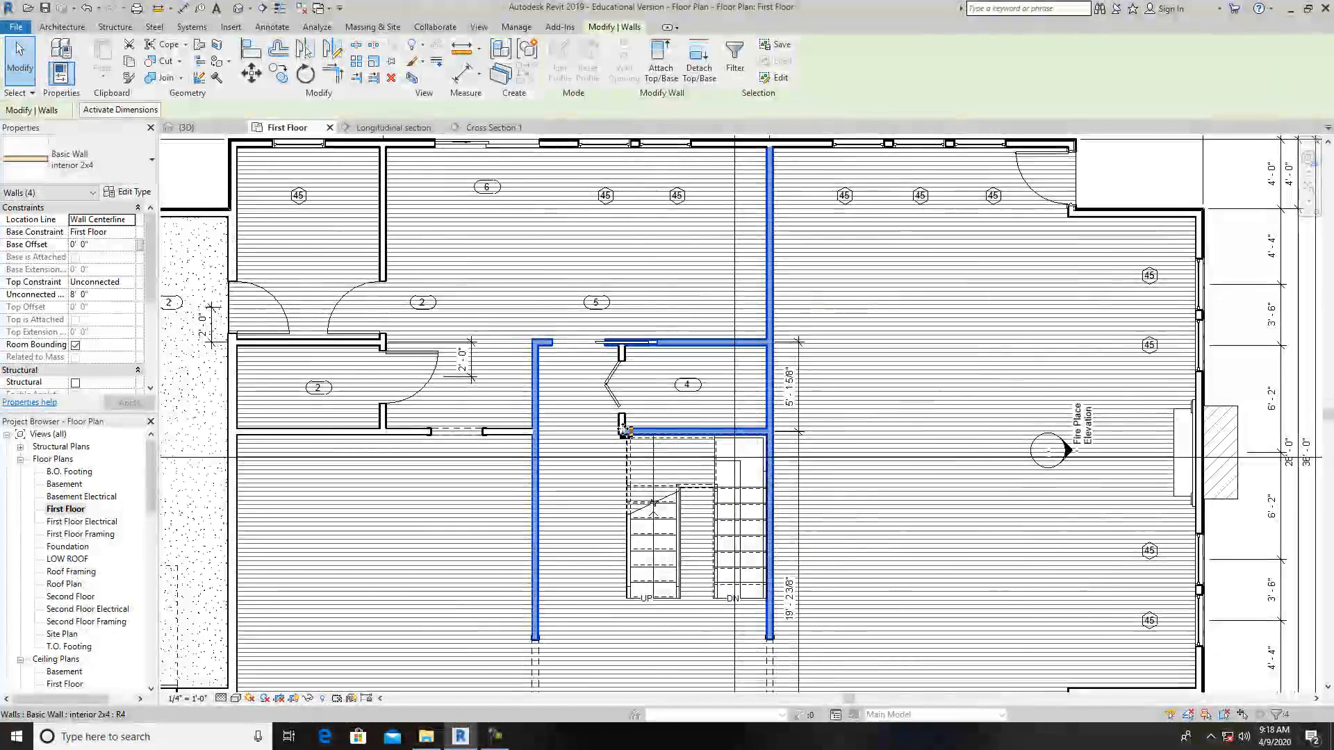
left_click(512, 432, "ctrl")
left_click(383, 419, "ctrl")
left_click(359, 342, "ctrl")
left_click(232, 248, "ctrl")
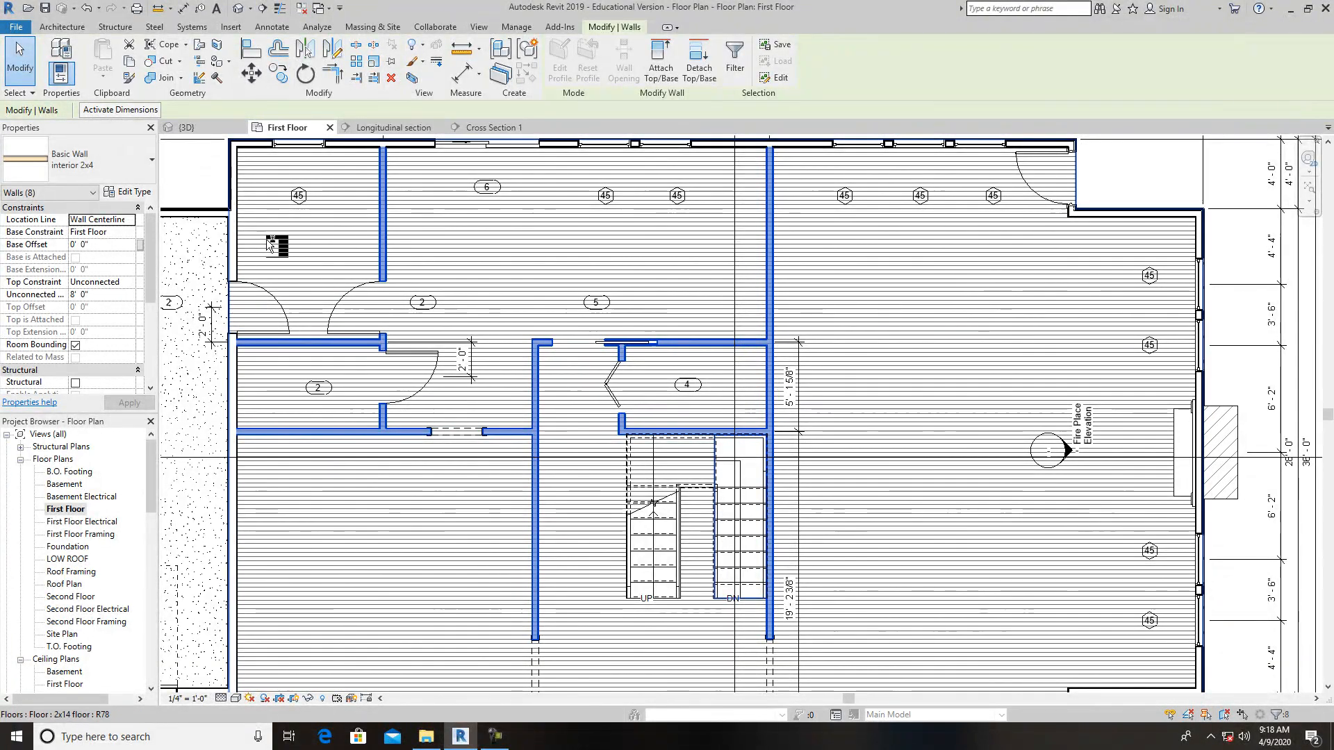
left_click(235, 248, "ctrl")
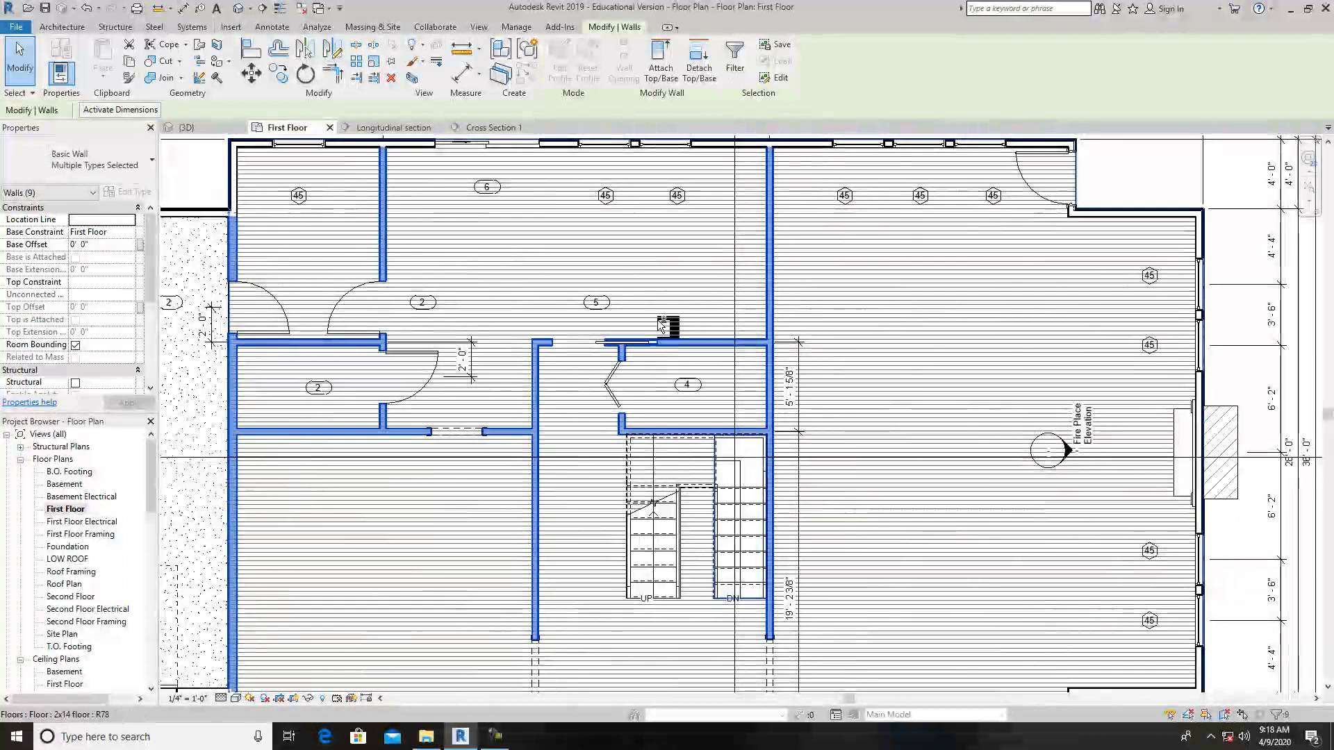
scroll(983, 362, "down", 3)
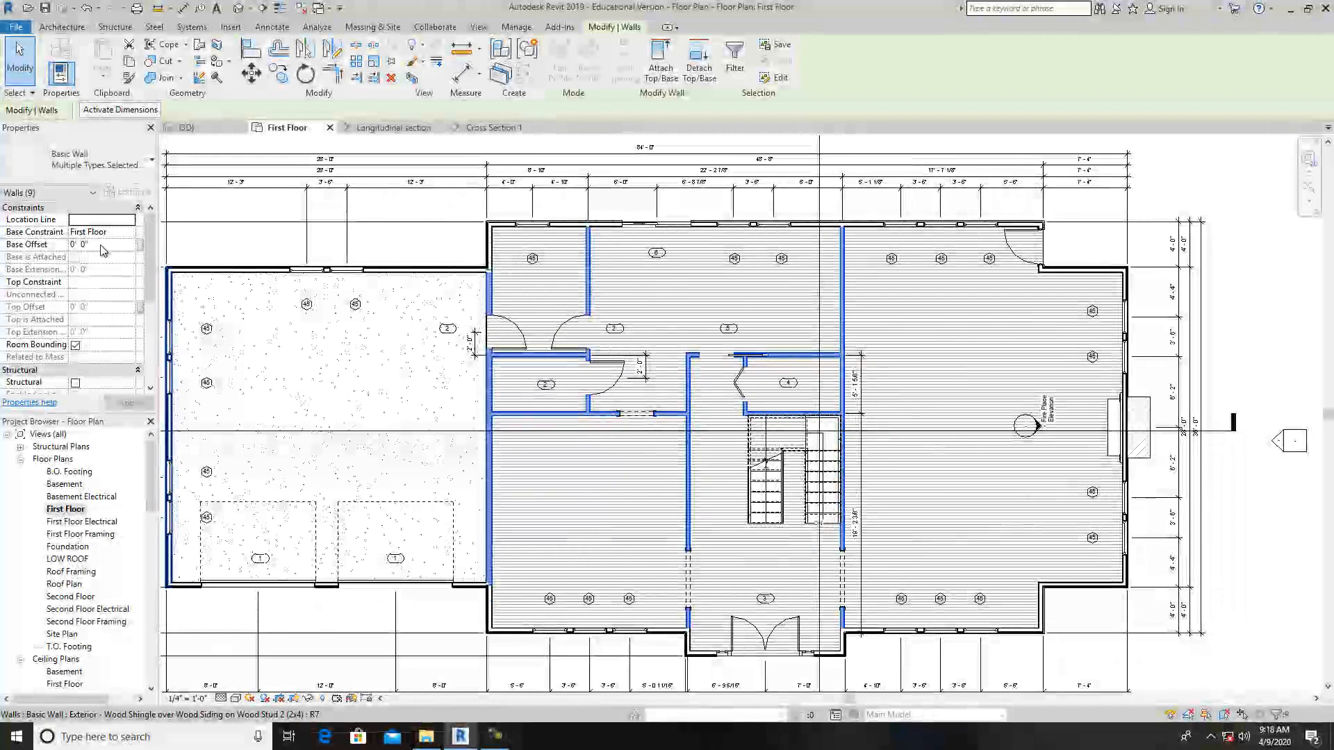
left_click(116, 282)
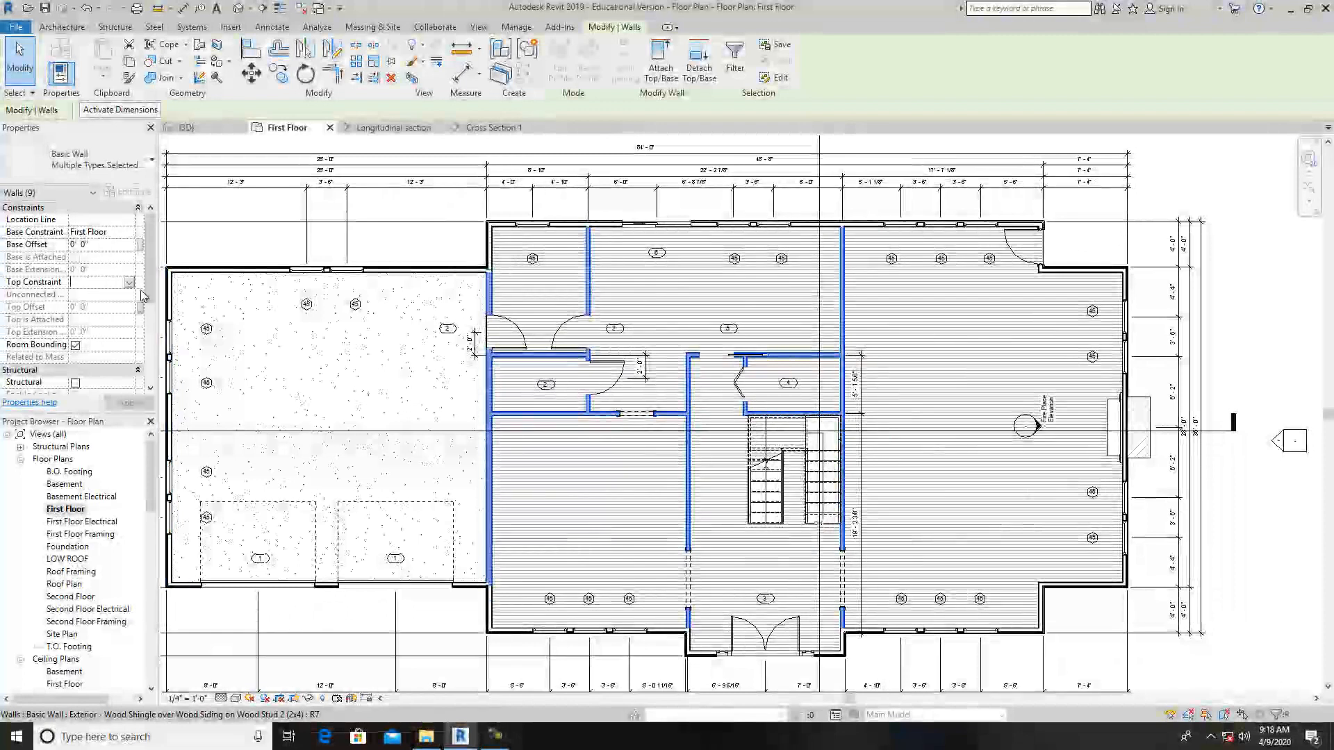
left_click(130, 284)
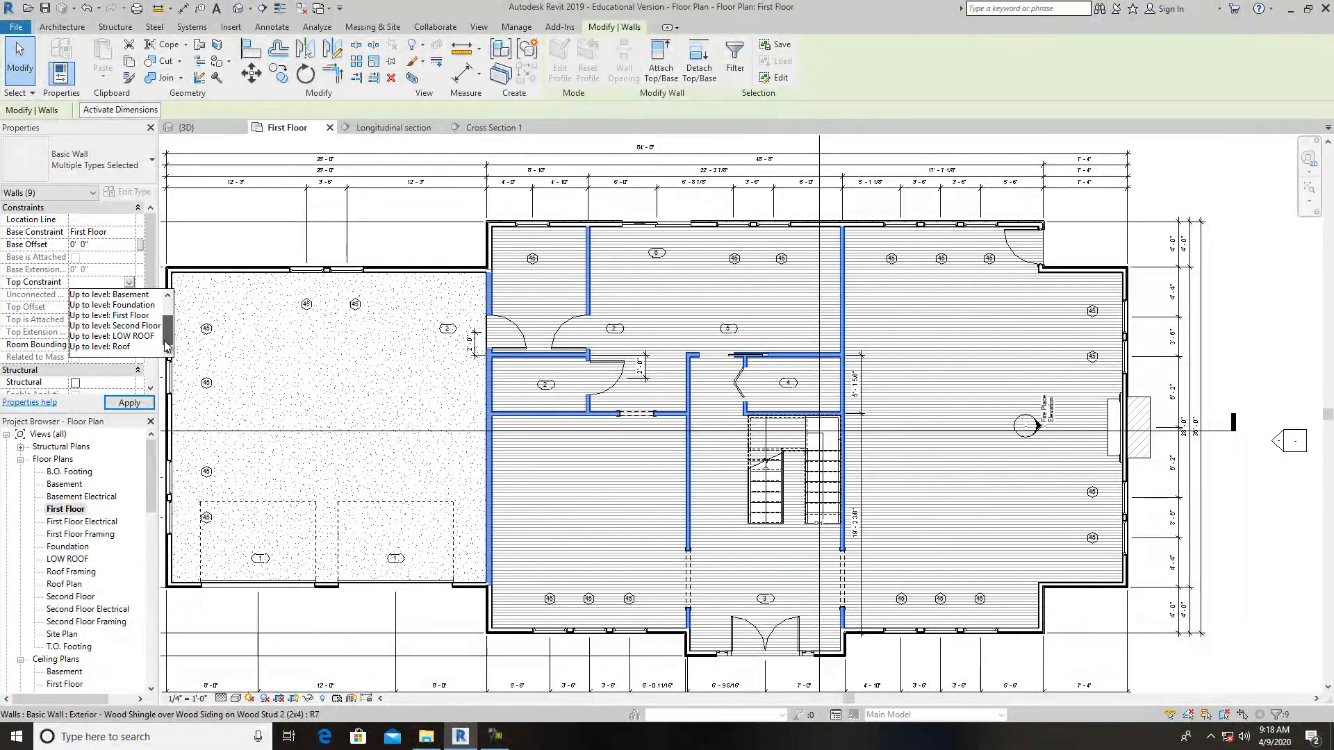
left_click(127, 295)
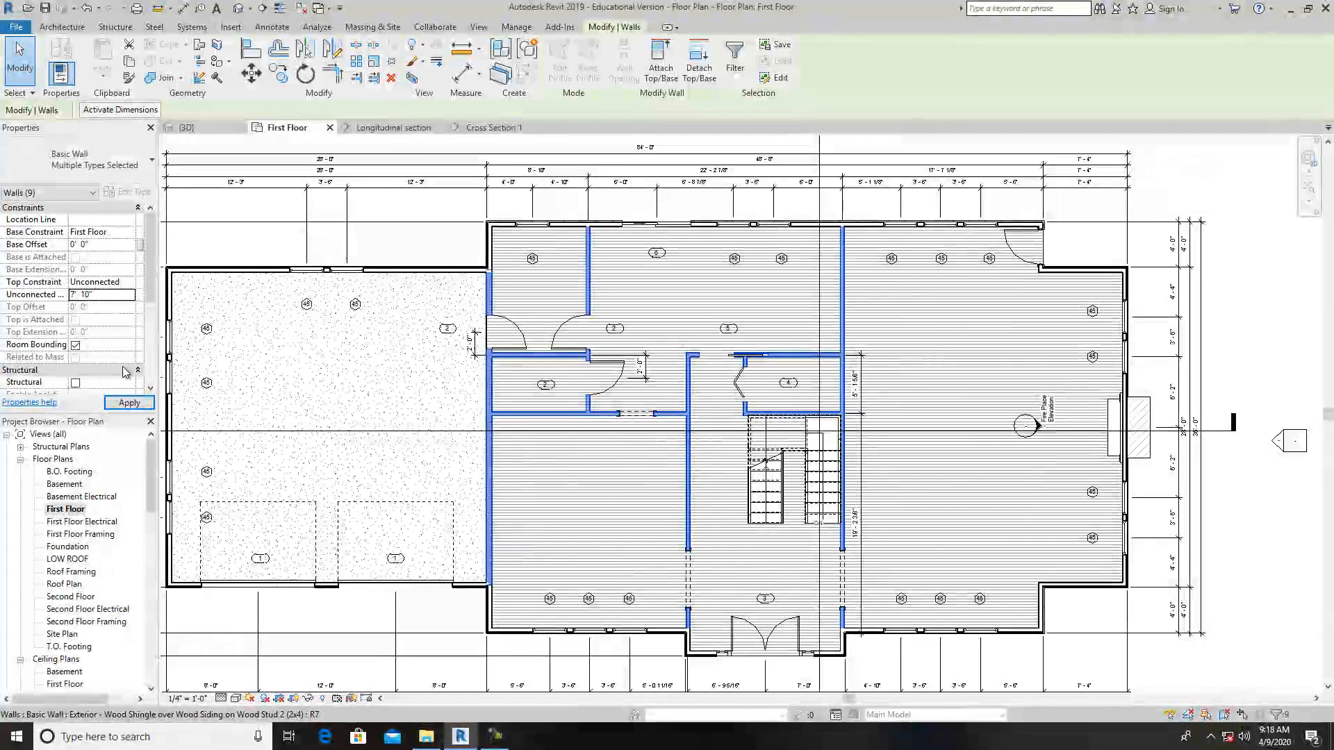
left_click(129, 403)
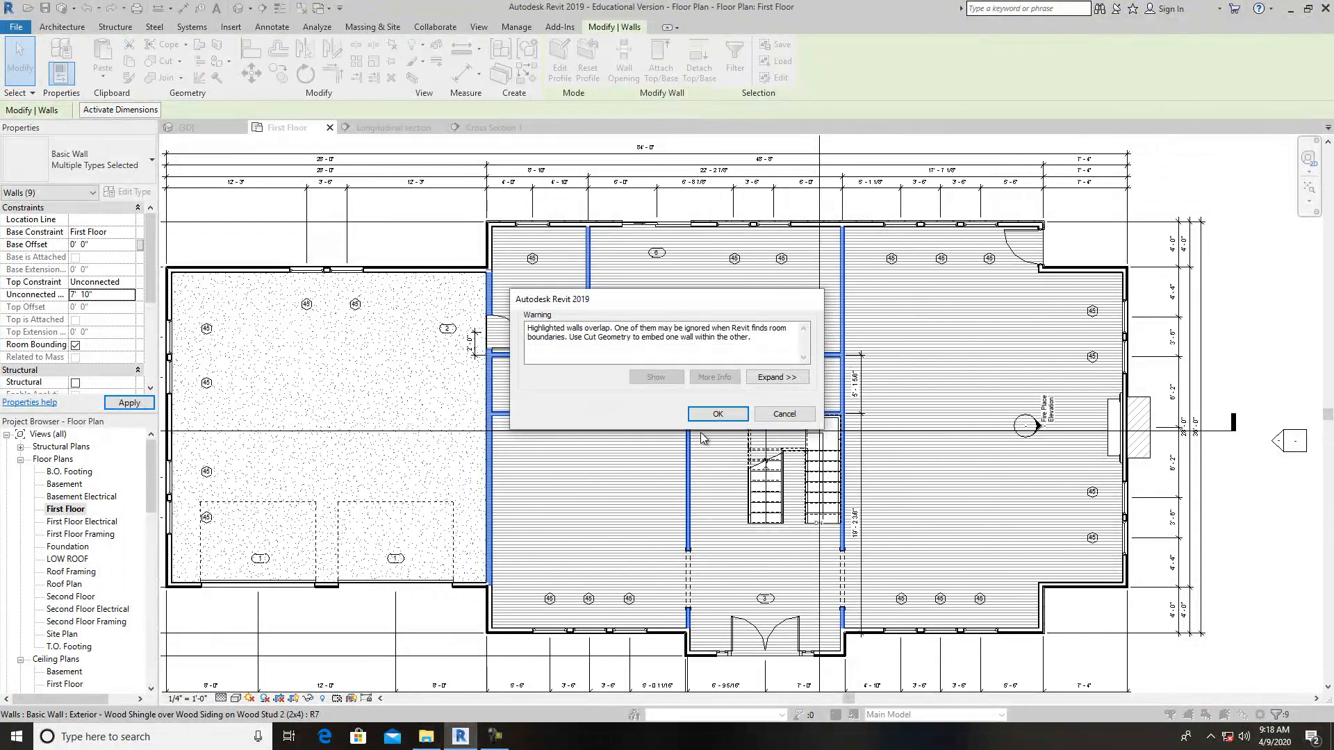
left_click(719, 414)
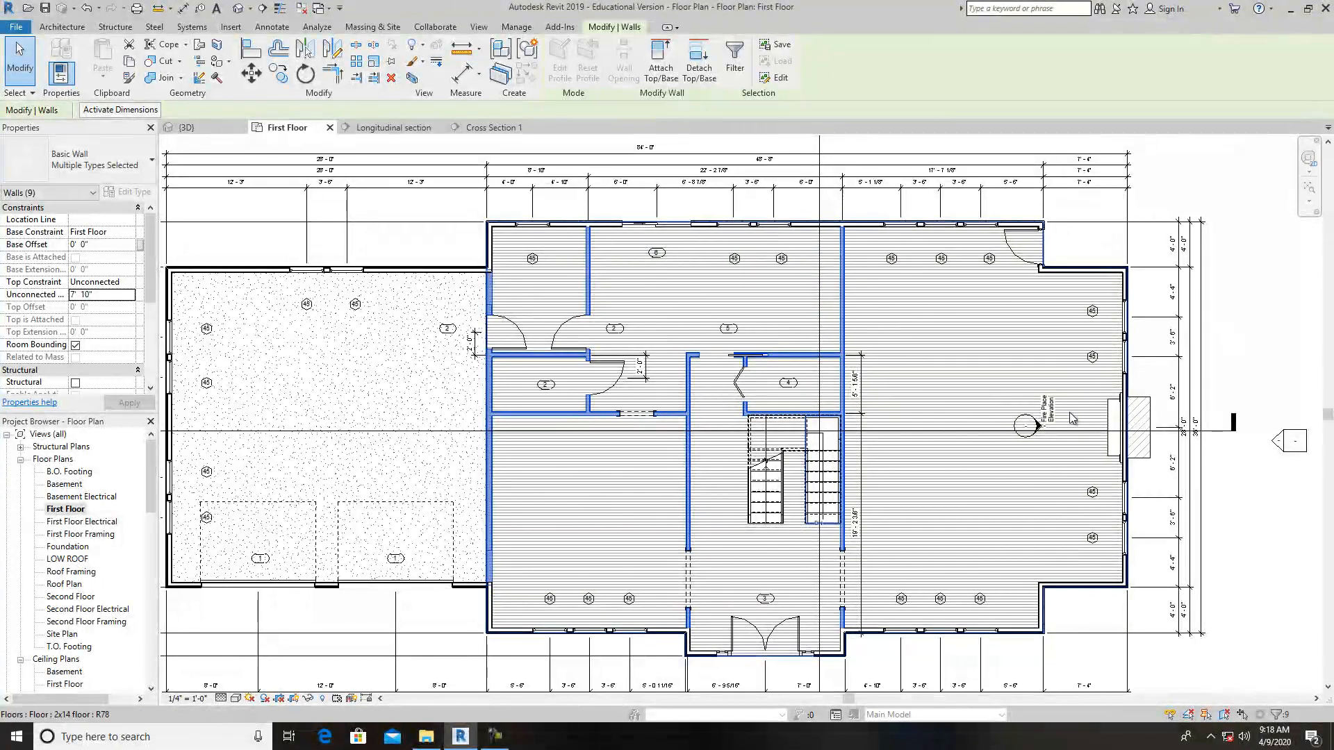
Clear the wall selection and check the unconnected height of a single interior partition on the First Floor plan
left_click(1242, 358)
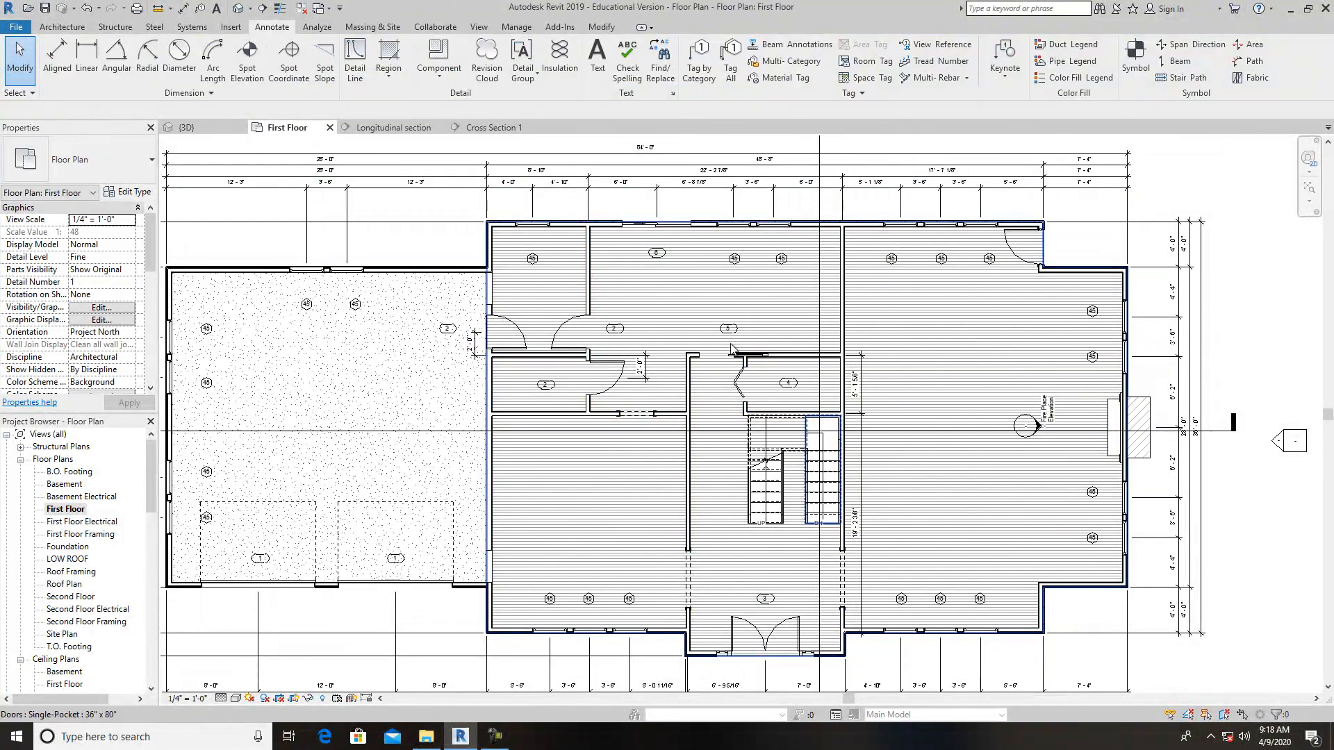
left_click(594, 287)
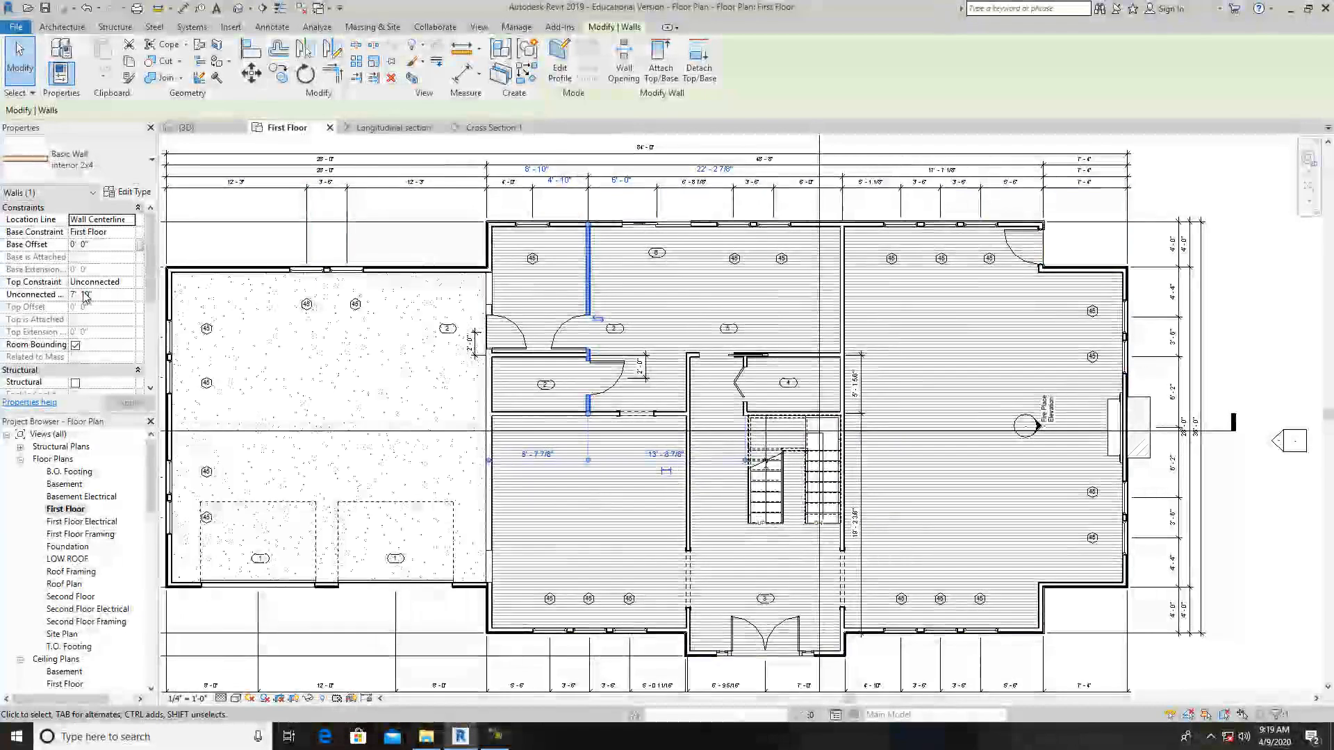
left_click(206, 556)
Return to Cross Section 1 and check how the first-floor and second-floor partition tops meet the structure above
left_click_drag(154, 483, 164, 562)
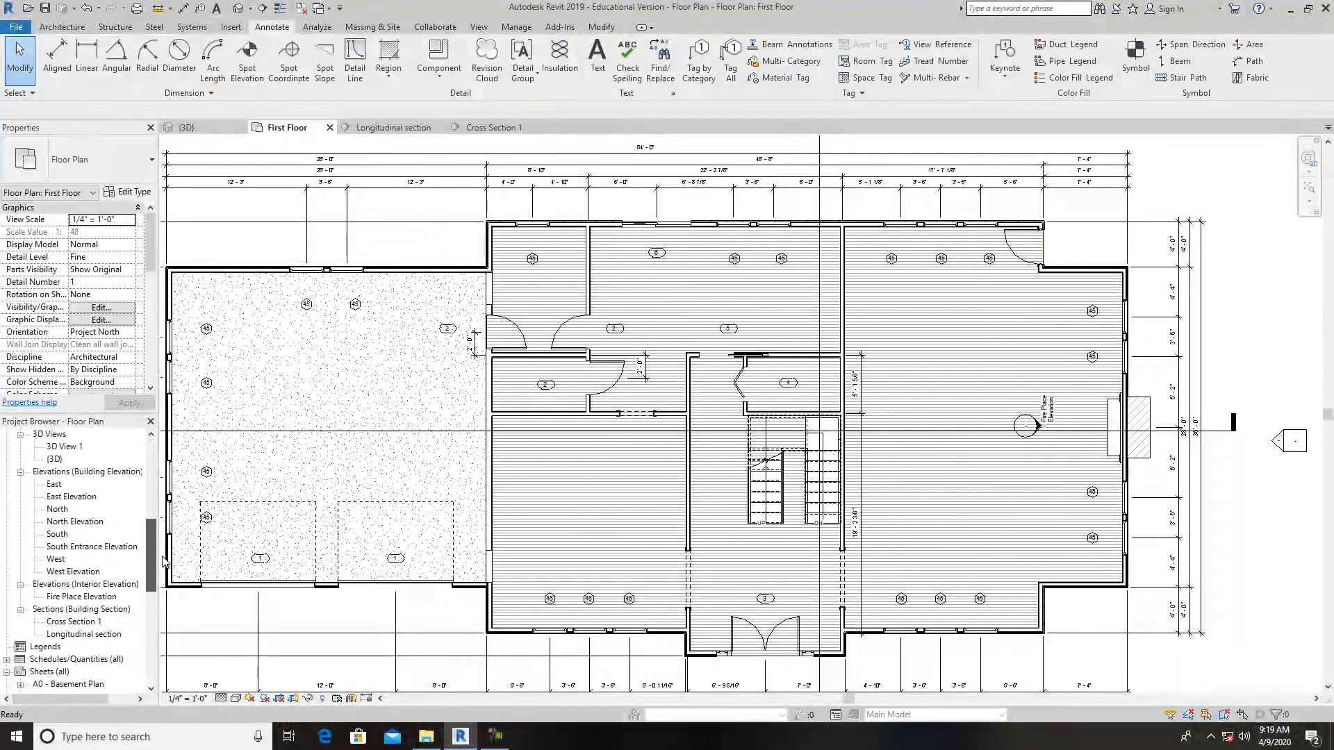
double_click(74, 621)
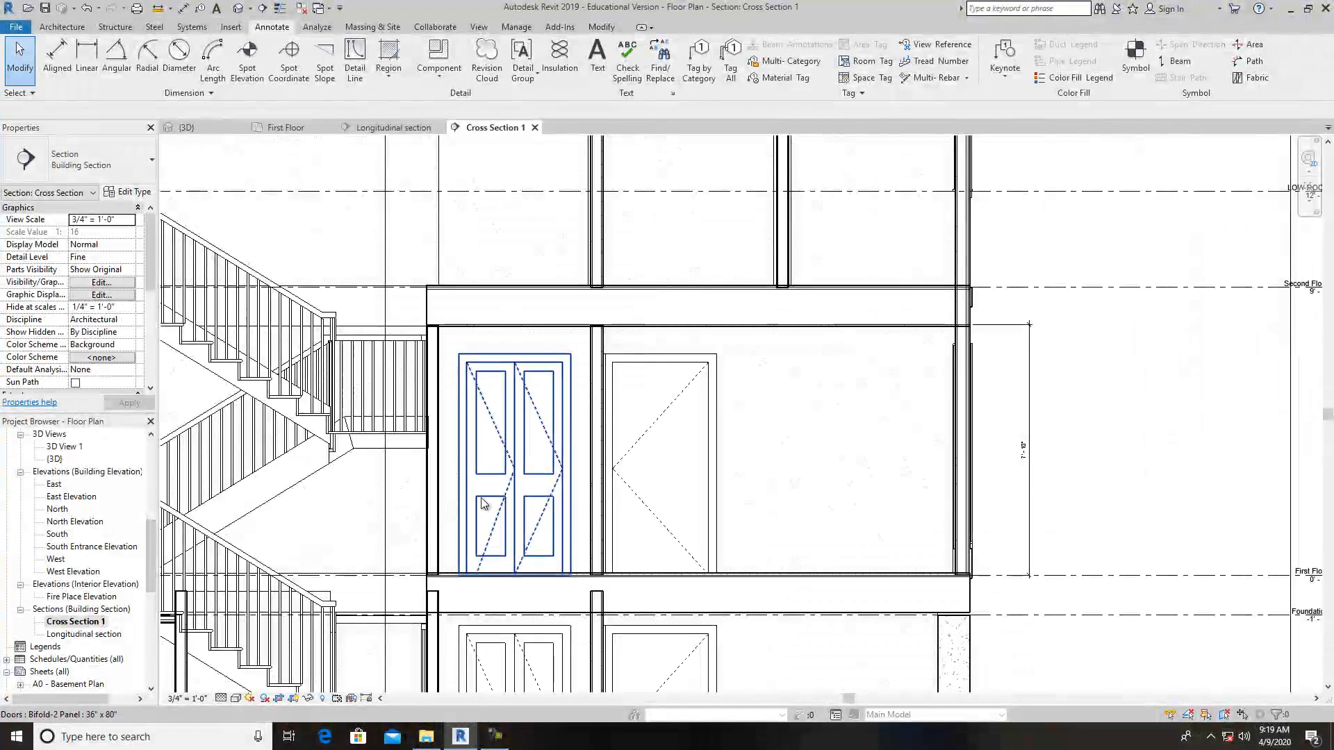
scroll(603, 631, "up", 1)
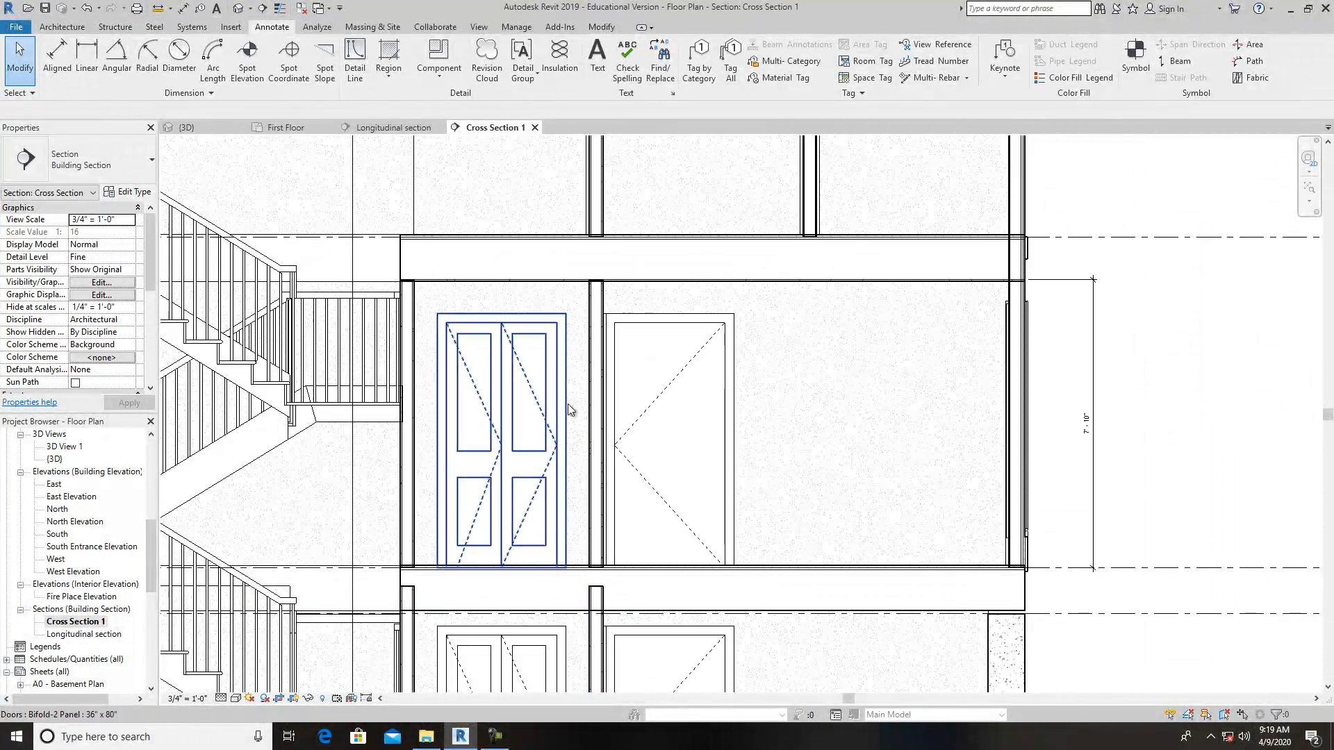
scroll(601, 281, "up", 10)
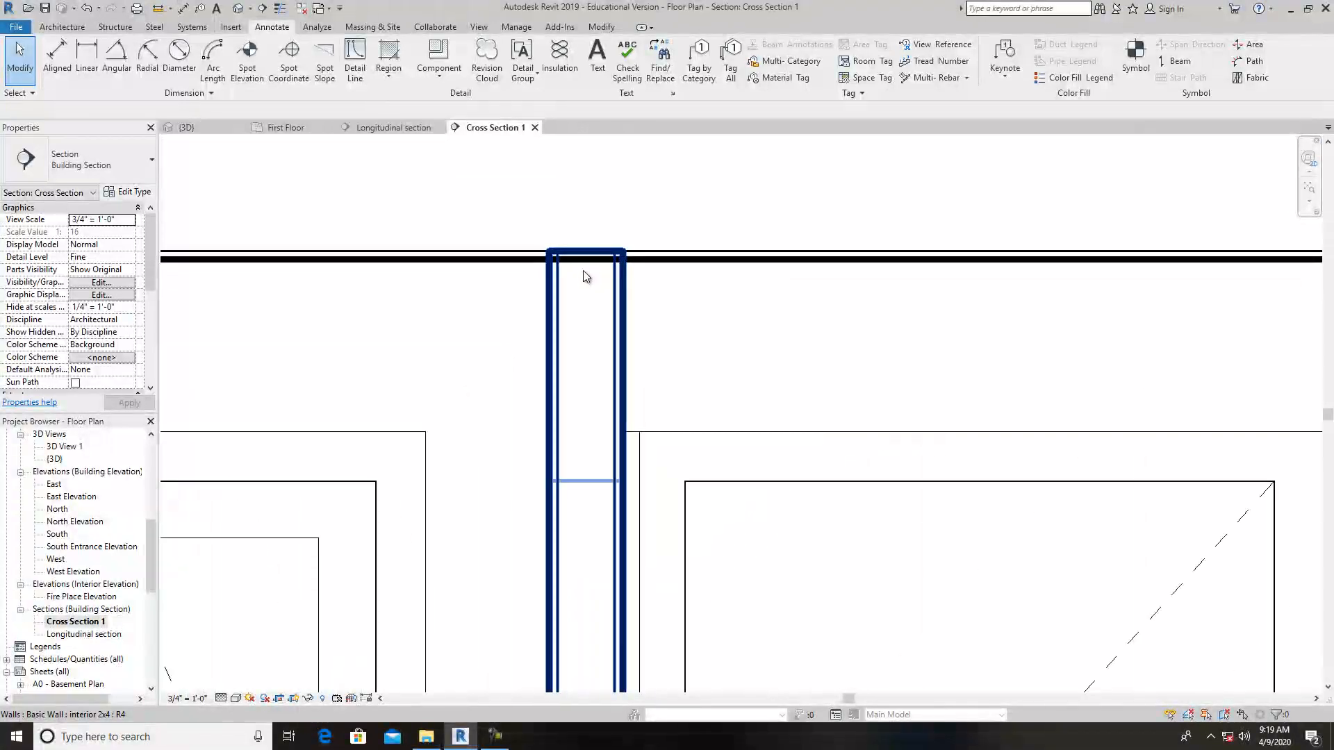
scroll(622, 253, "down", 8)
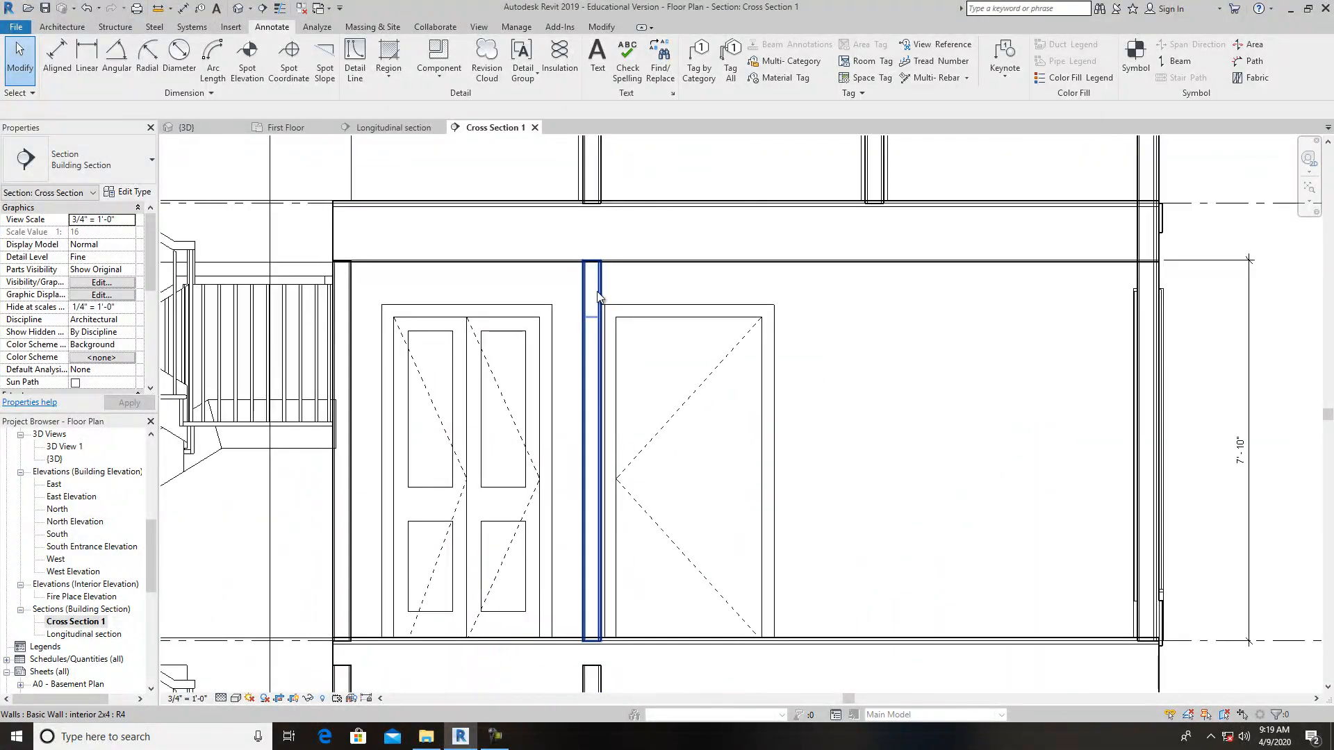
scroll(612, 316, "down", 6)
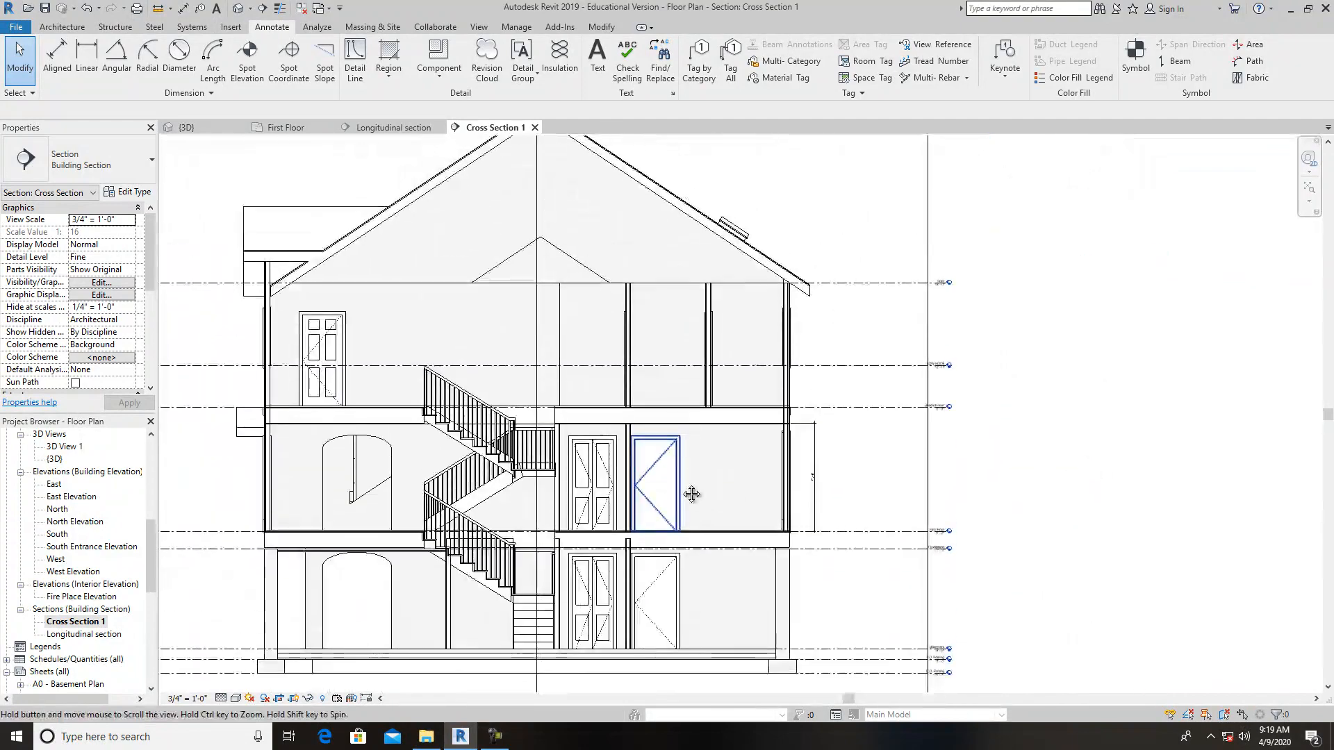
scroll(698, 341, "up", 2)
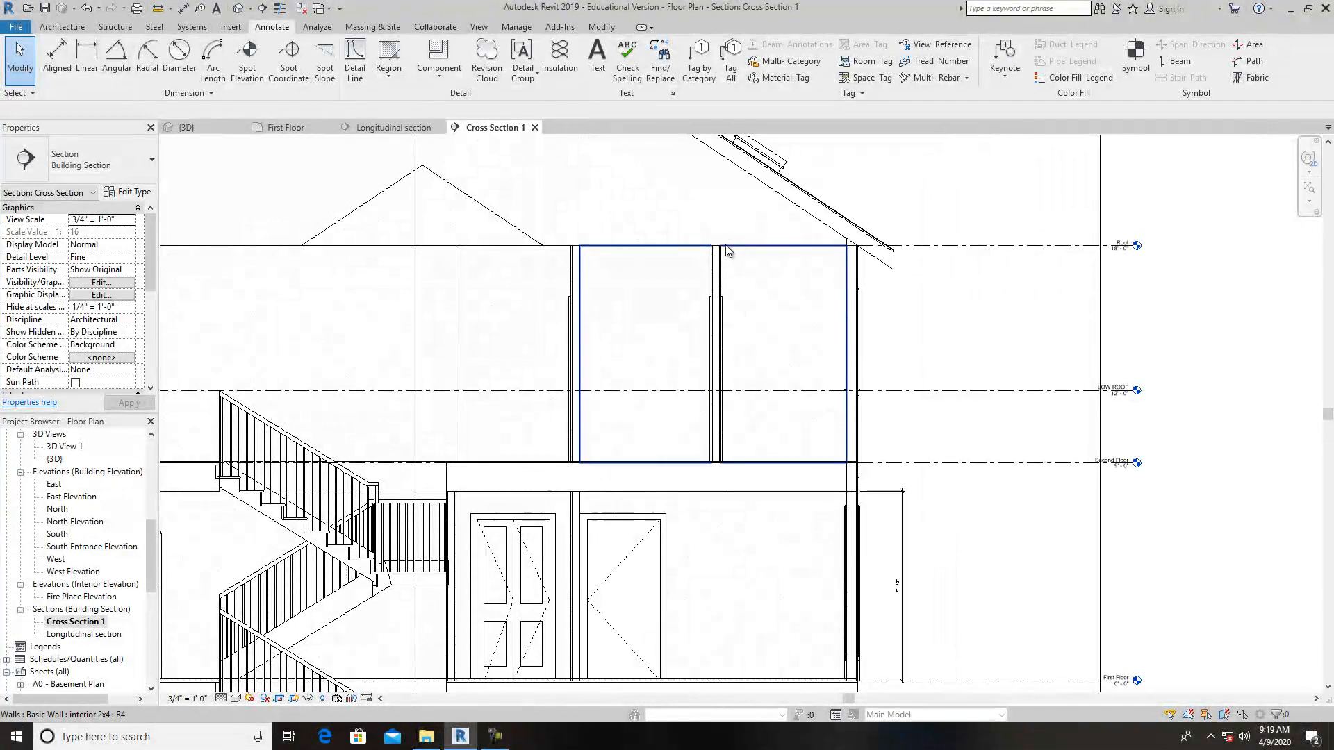
scroll(735, 267, "down", 3)
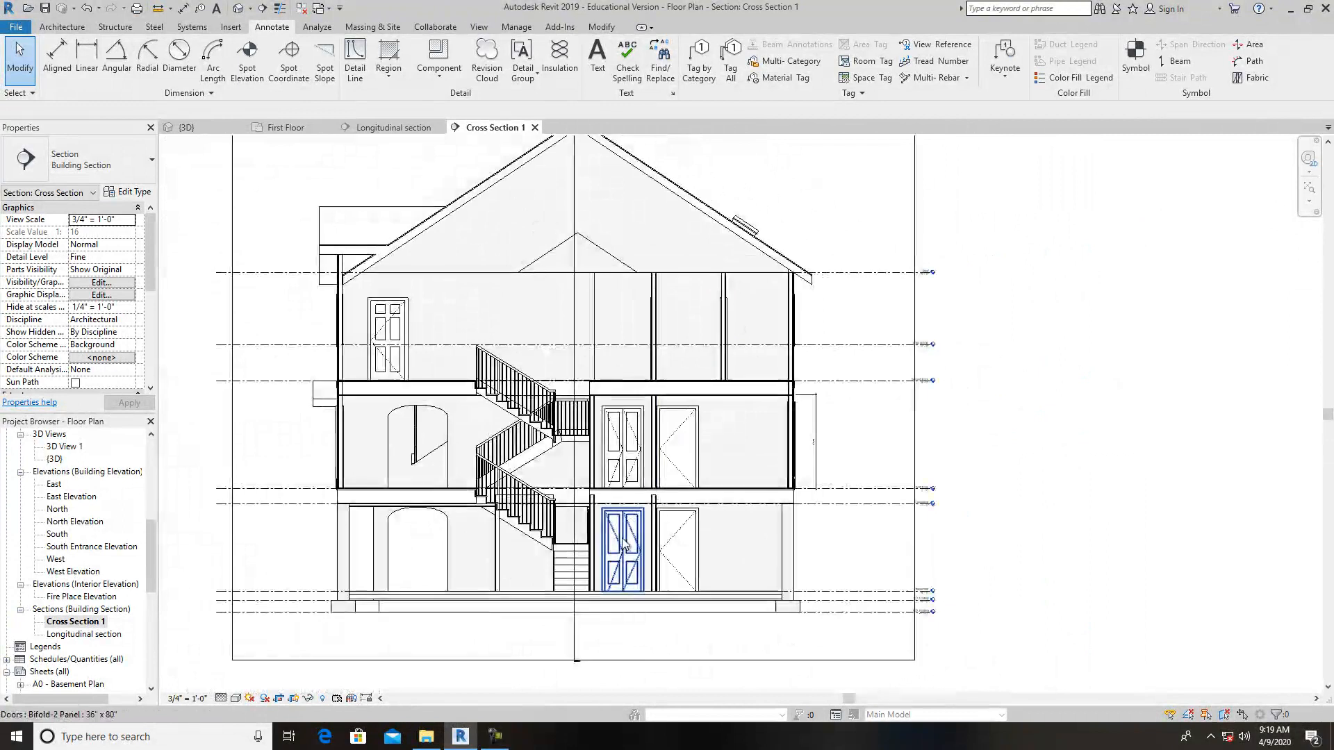
Measure the basement height with an aligned dimension from the underside of the First Floor structure to the Basement level
scroll(631, 523, "up", 4)
middle_click_drag(759, 512, 674, 357)
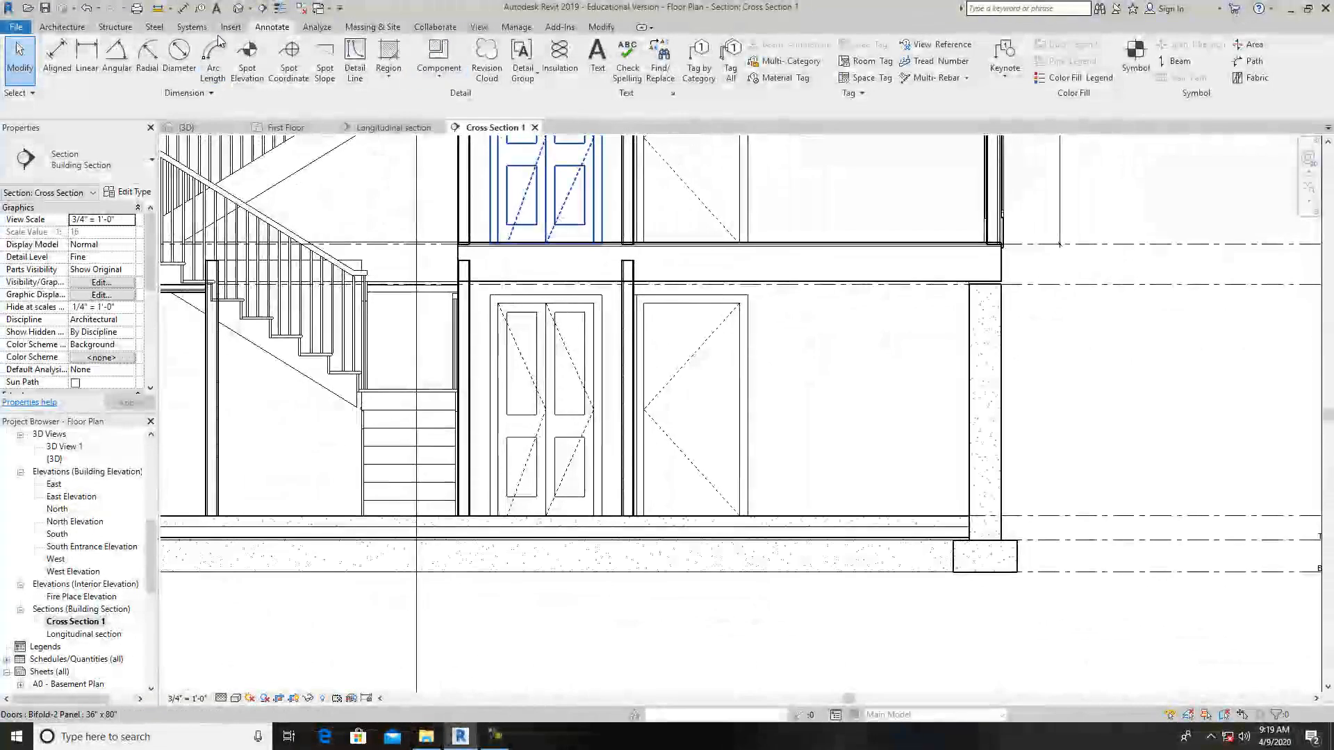
left_click(58, 53)
scroll(861, 292, "up", 3)
scroll(847, 263, "up", 1)
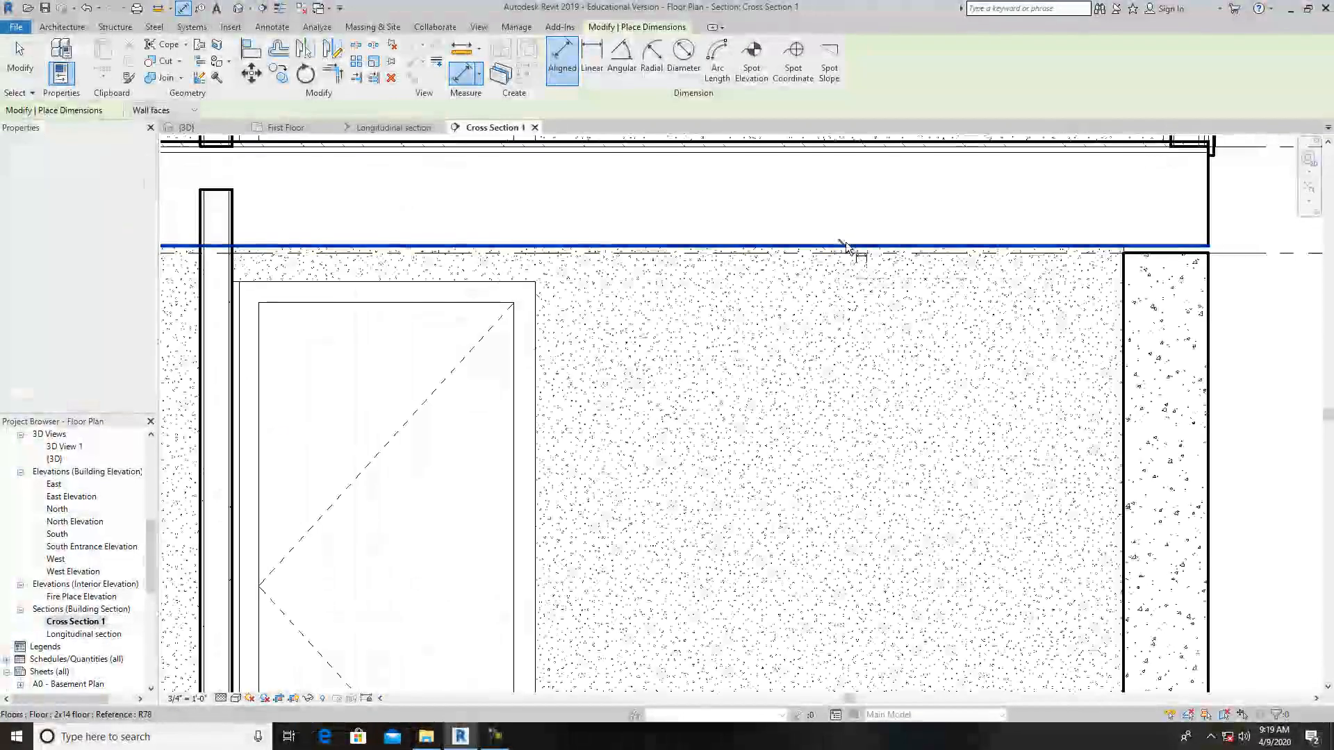
scroll(844, 254, "down", 4)
scroll(840, 257, "down", 1)
left_click(840, 257)
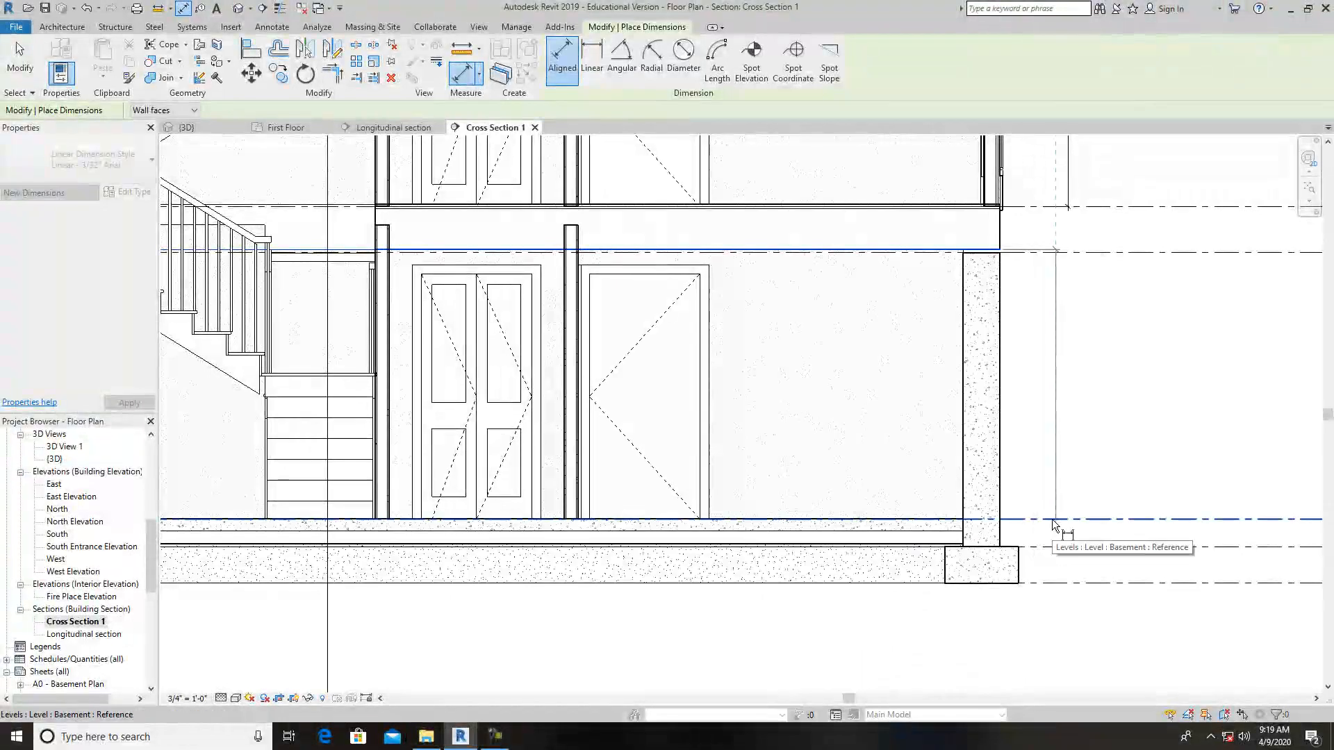
left_click(1052, 519)
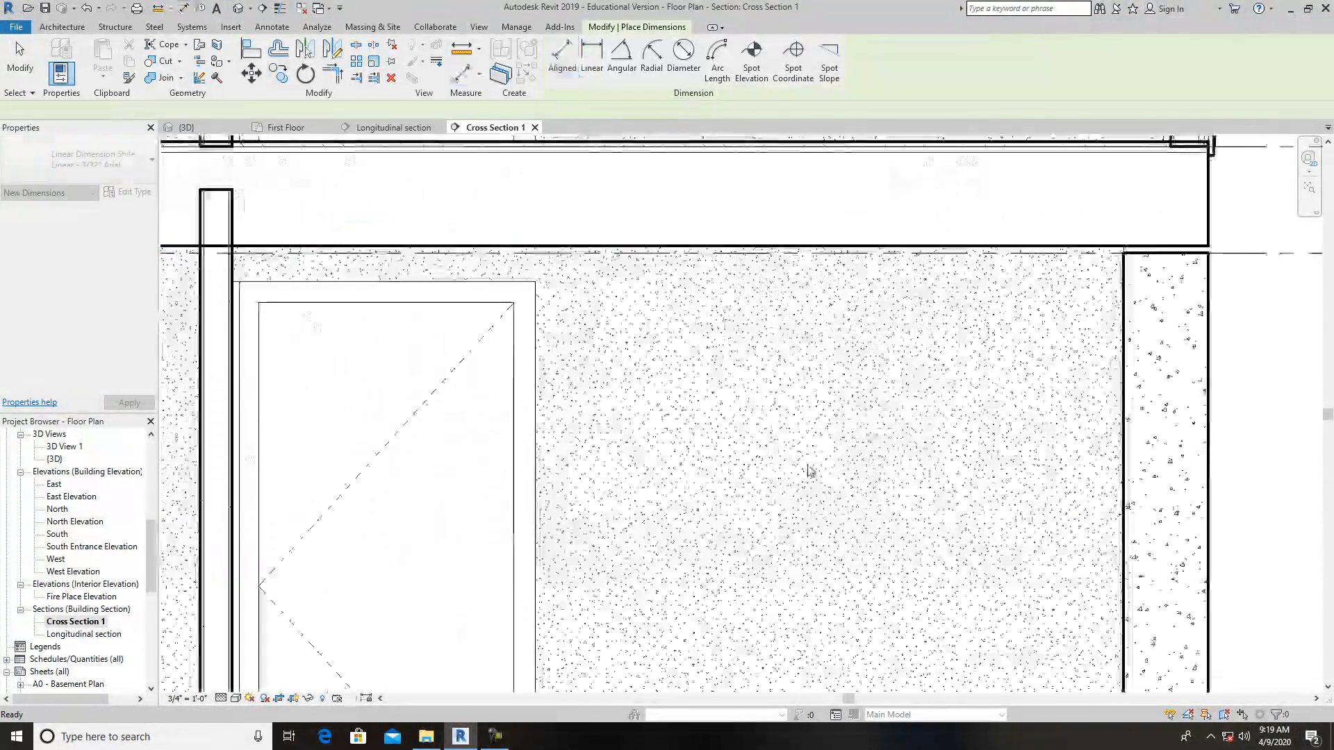
key("Escape")
On the Basement plan, set the unconnected height of the interior partitions, including those beside the closet and stairs, to 7' 4"
scroll(125, 528, "up", 10)
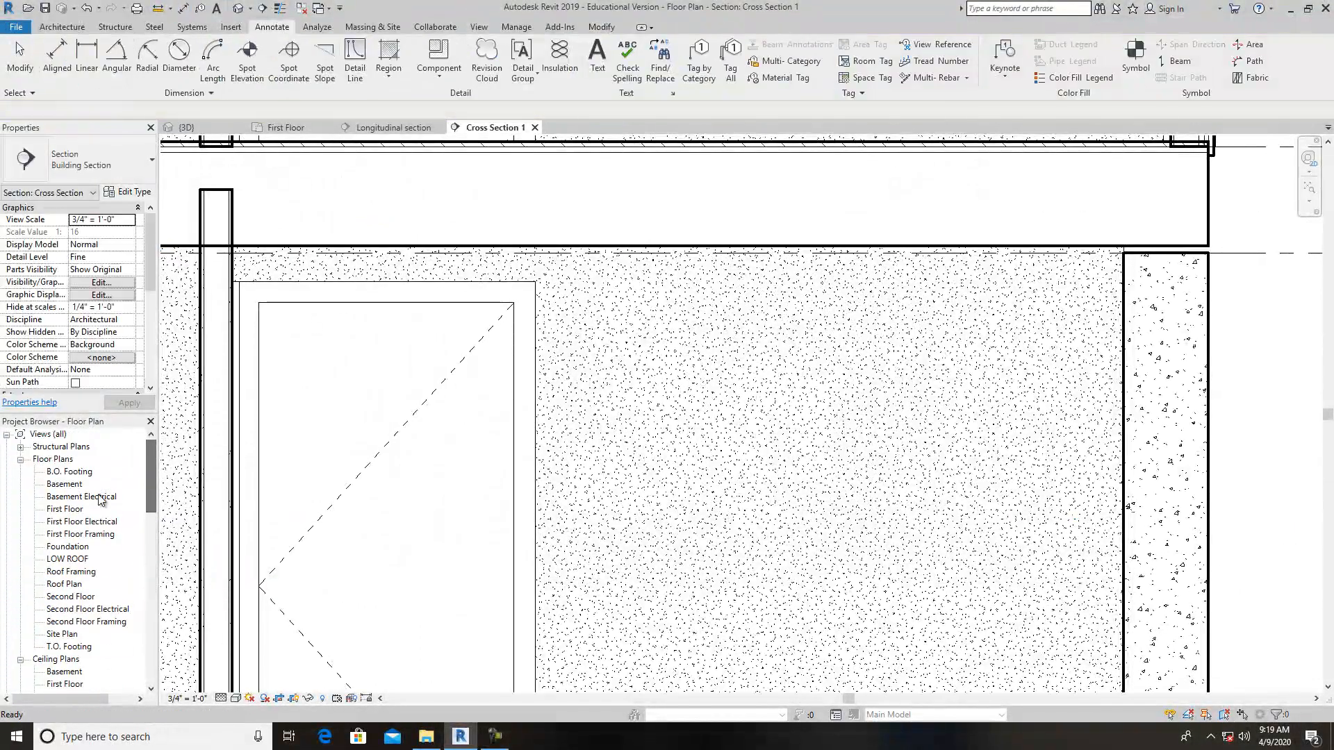
double_click(66, 484)
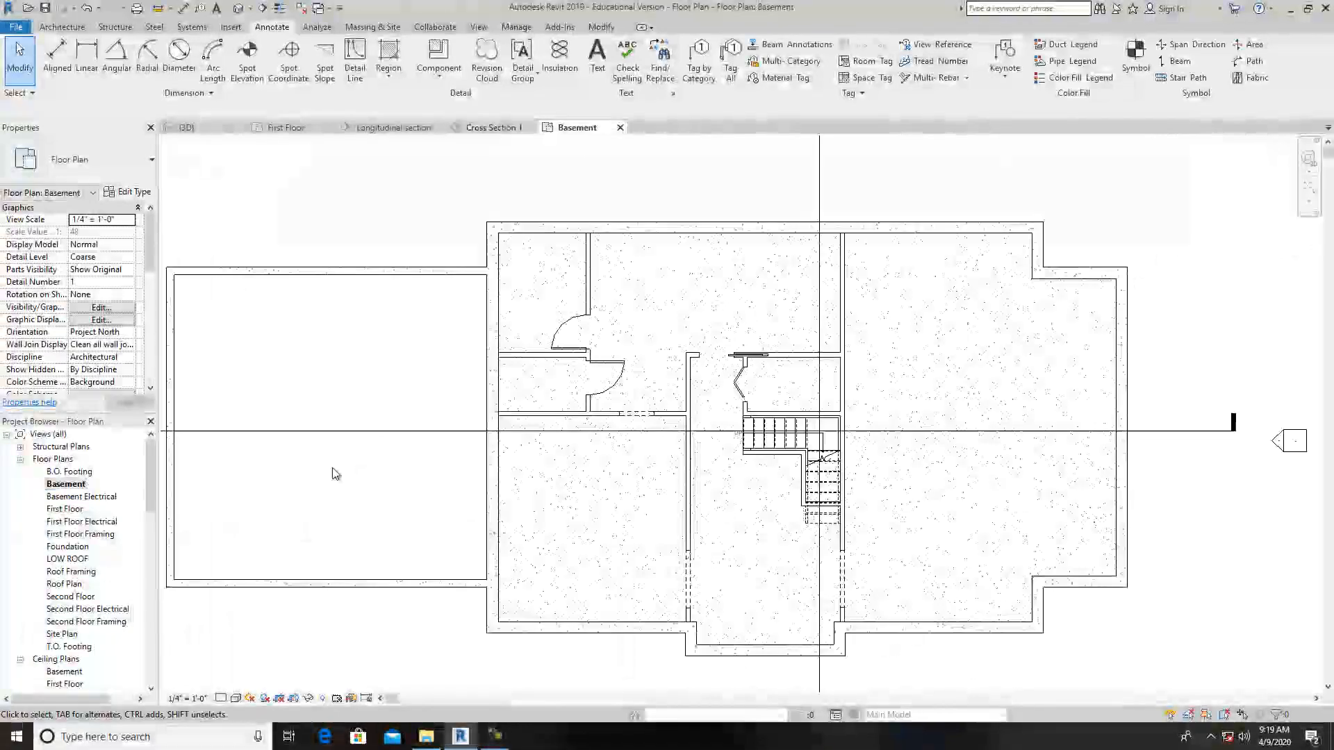
left_click(686, 483)
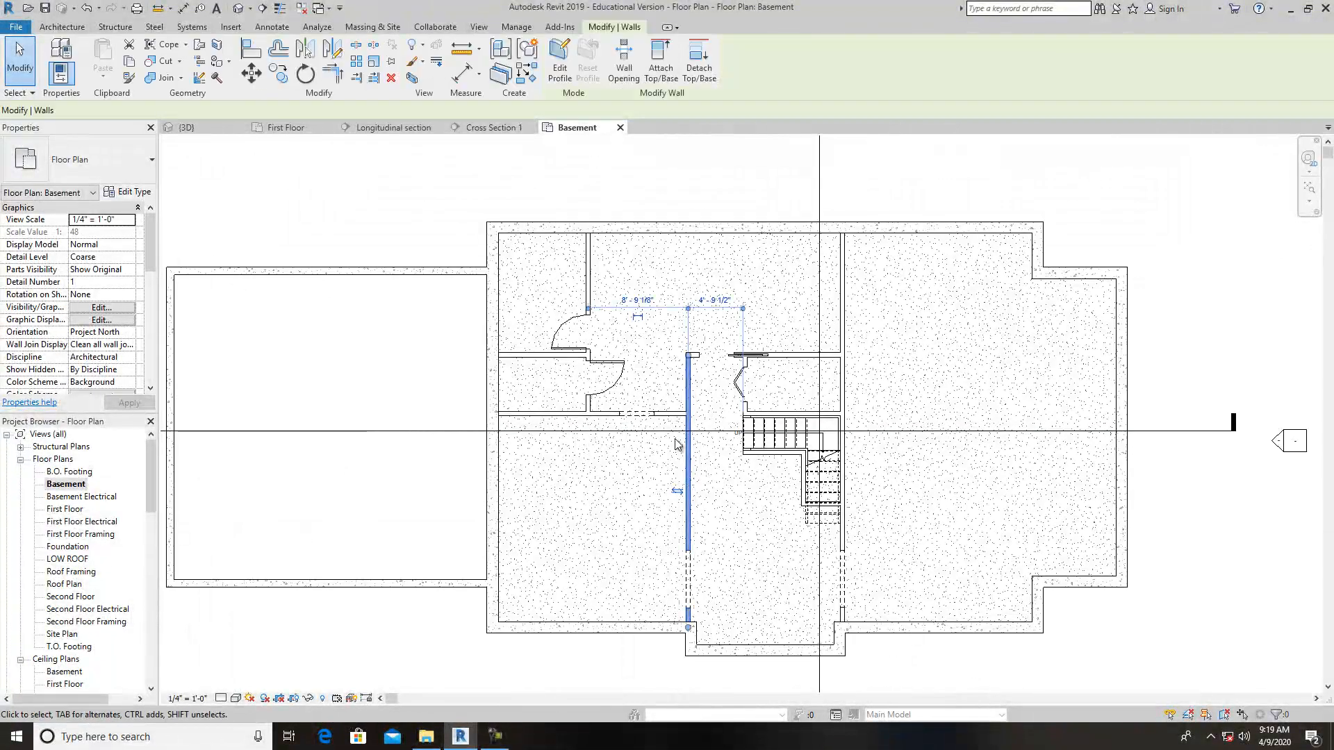
left_click(675, 414, "ctrl")
left_click(590, 401, "ctrl")
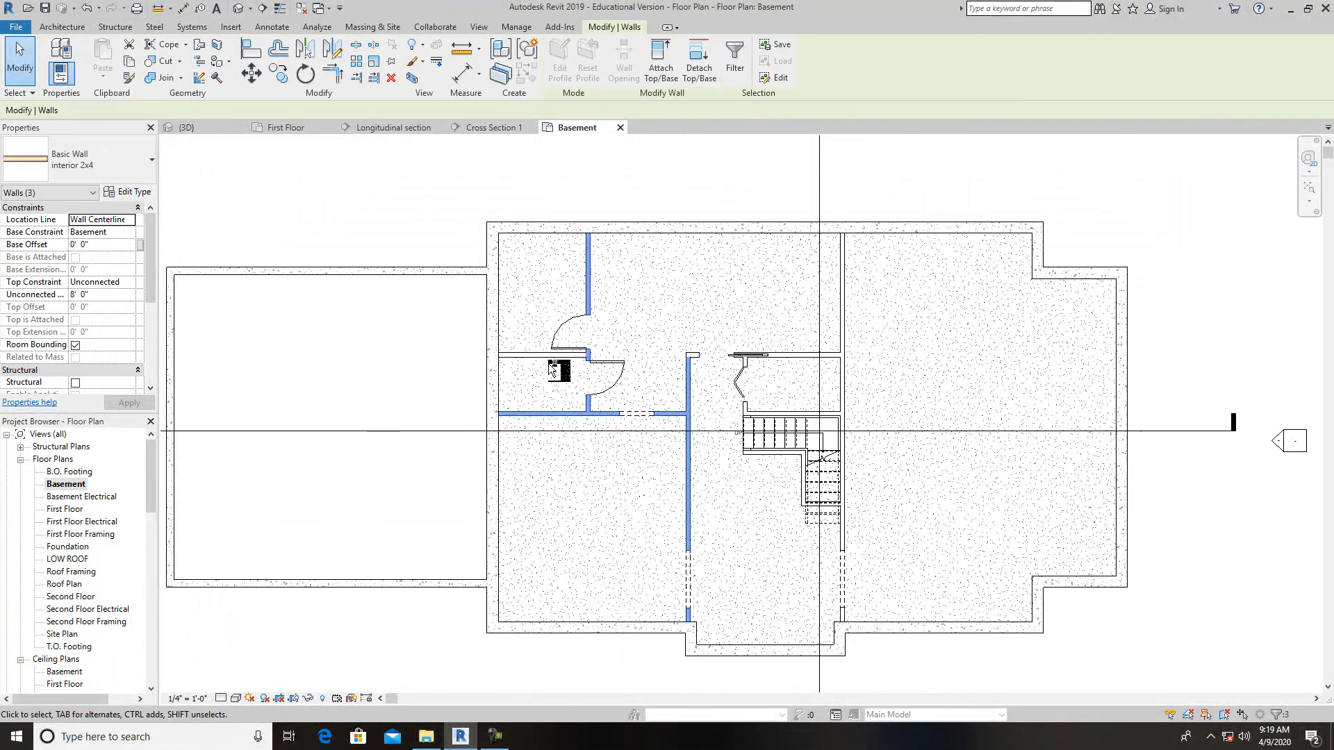
left_click(797, 353, "ctrl")
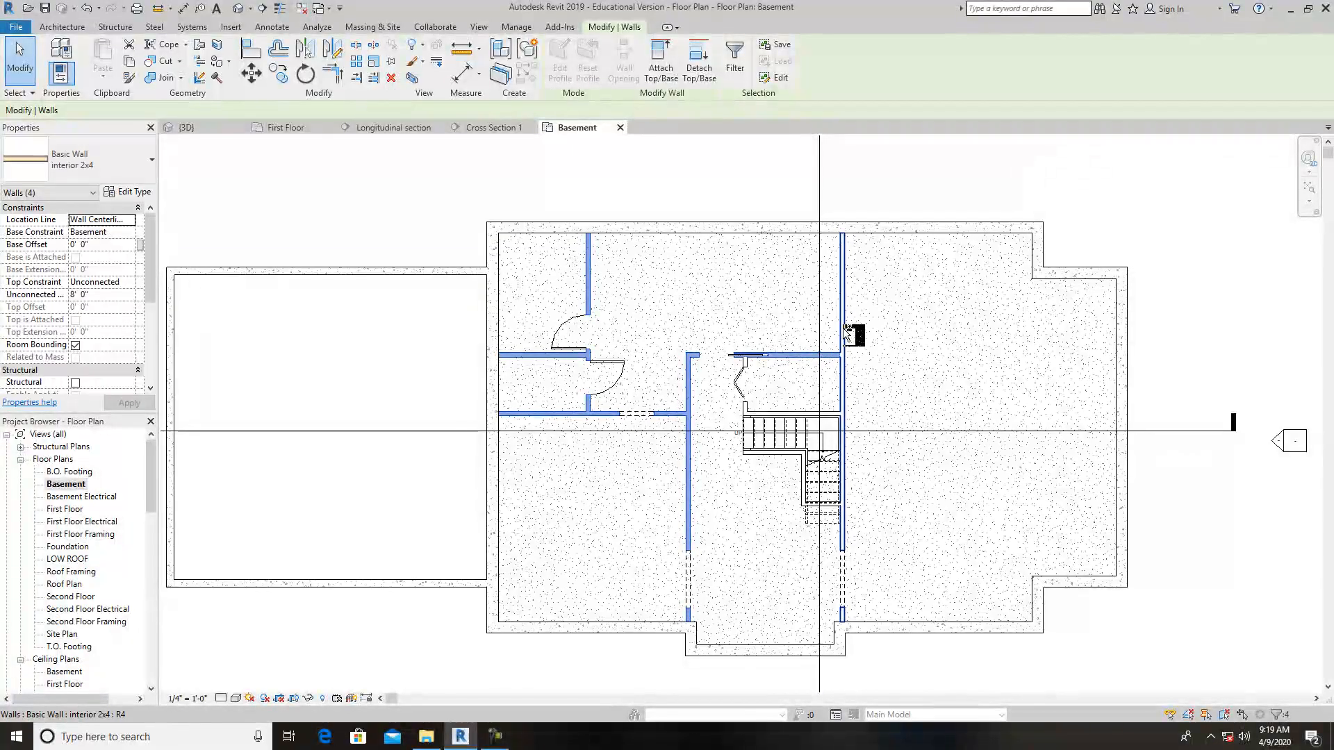
left_click(843, 358, "ctrl")
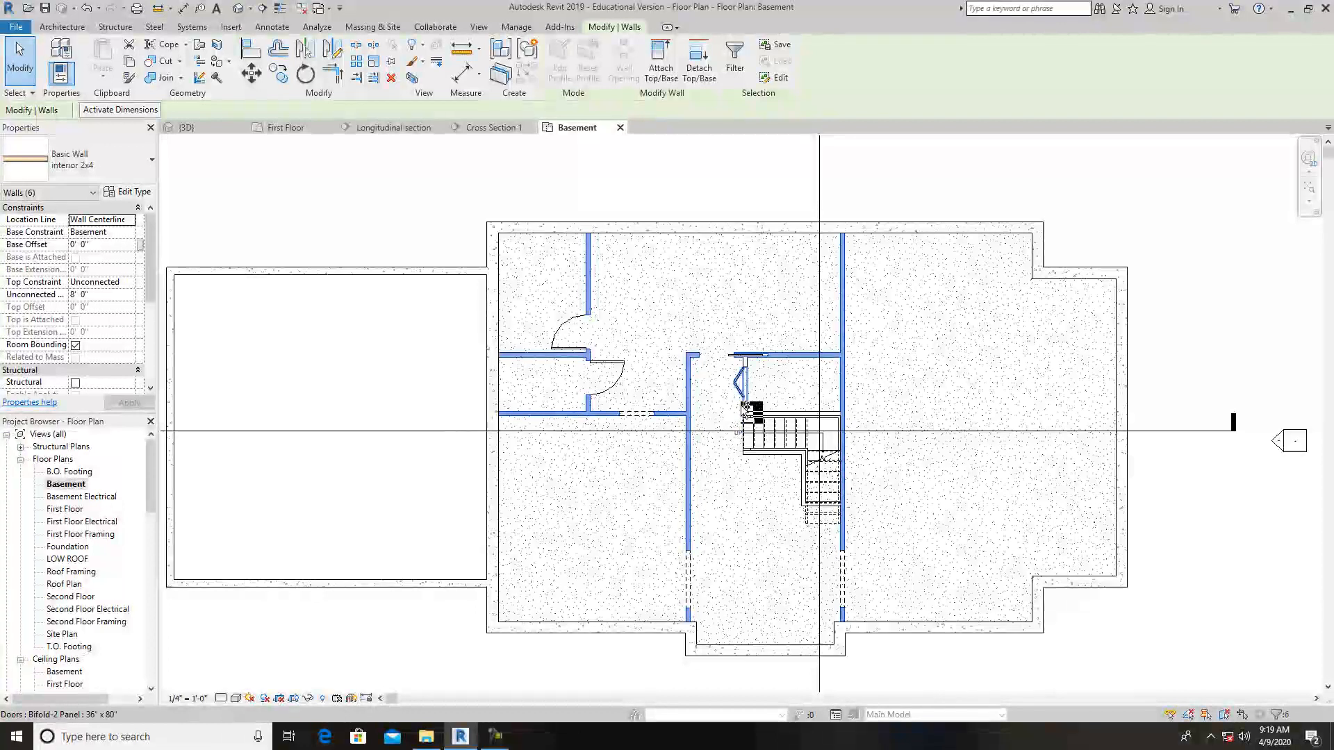
scroll(747, 414, "up", 5)
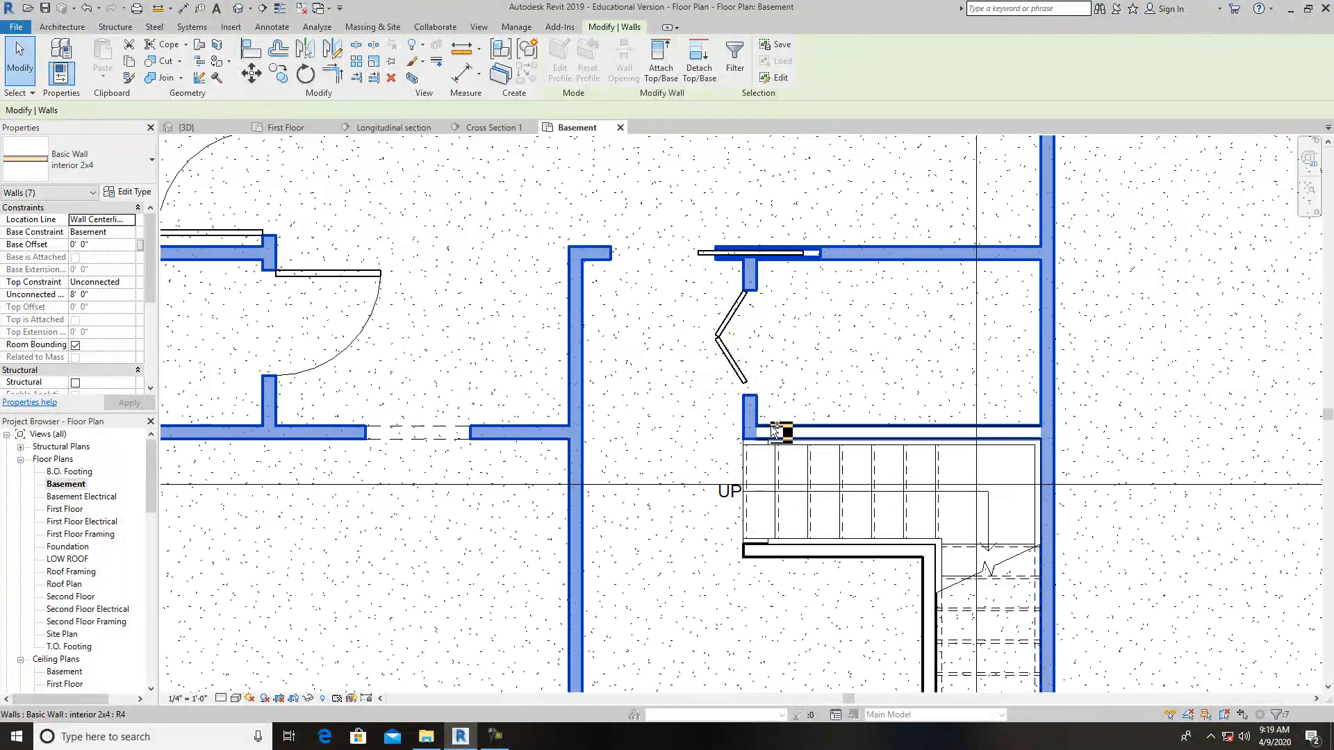
left_click(782, 429, "ctrl")
scroll(810, 495, "down", 2)
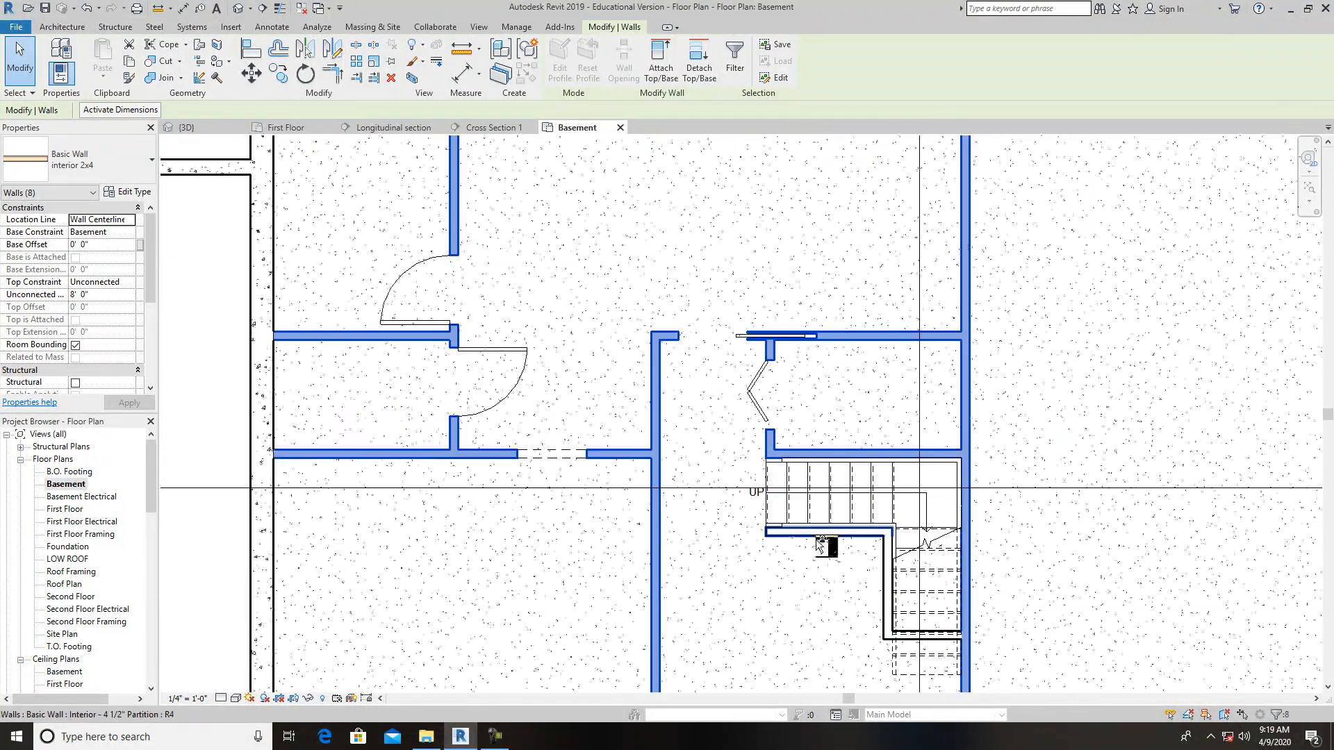
left_click(889, 578, "ctrl")
left_click(889, 578, "ctrl")
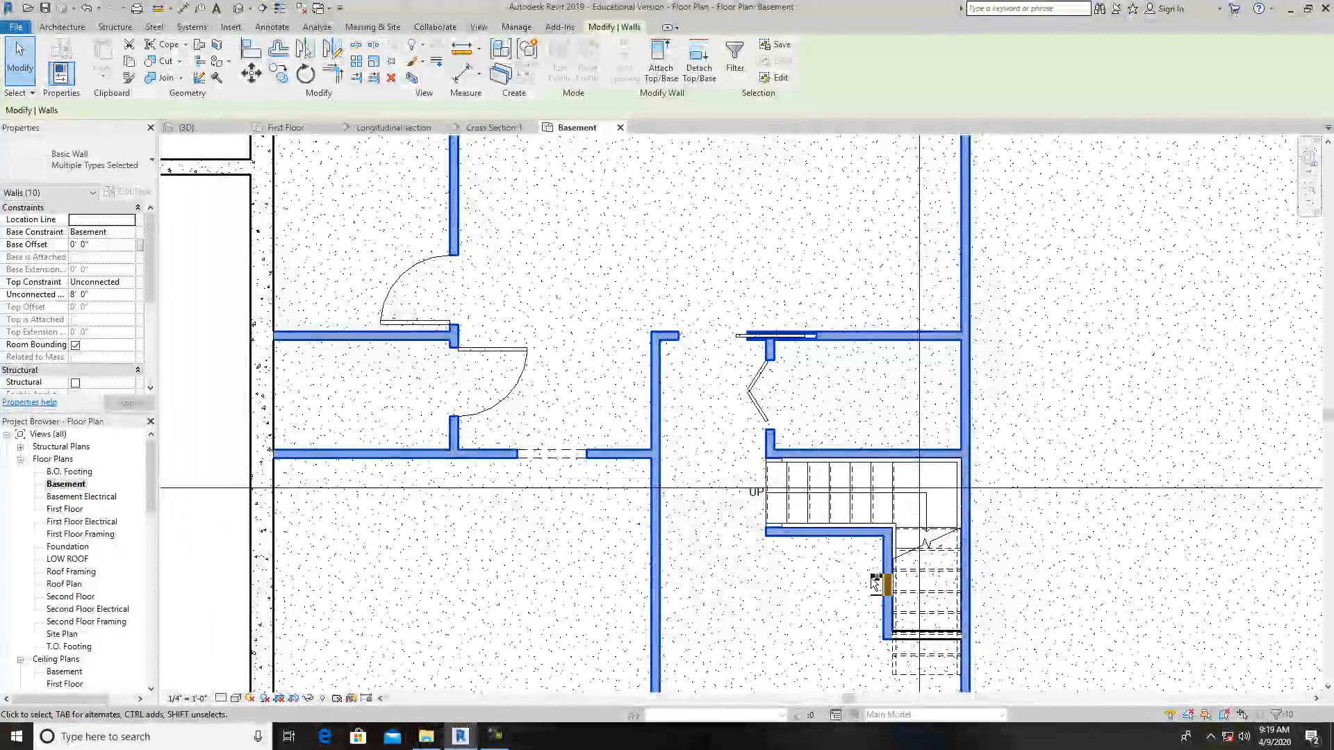
scroll(833, 599, "down", 2)
middle_click_drag(998, 687, 998, 558)
scroll(865, 488, "up", 2)
scroll(862, 491, "down", 3)
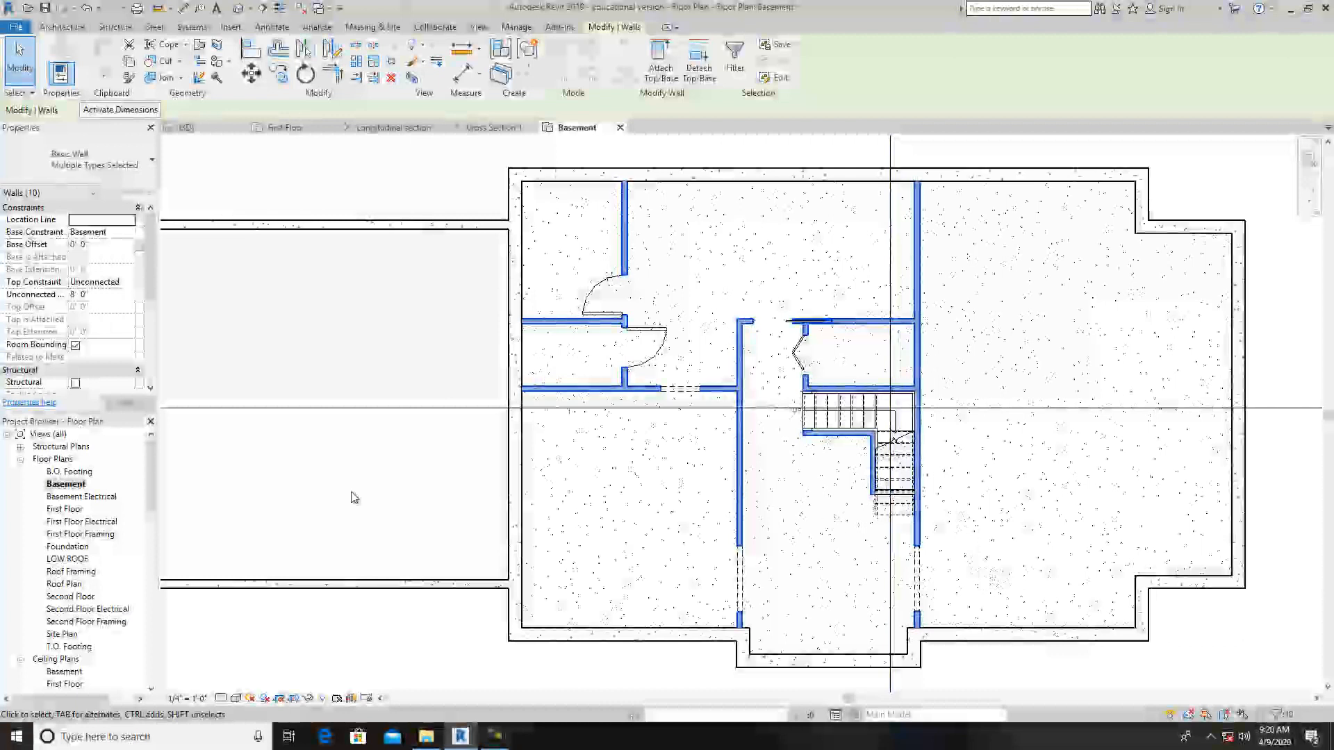
left_click(104, 296)
type("7 4")
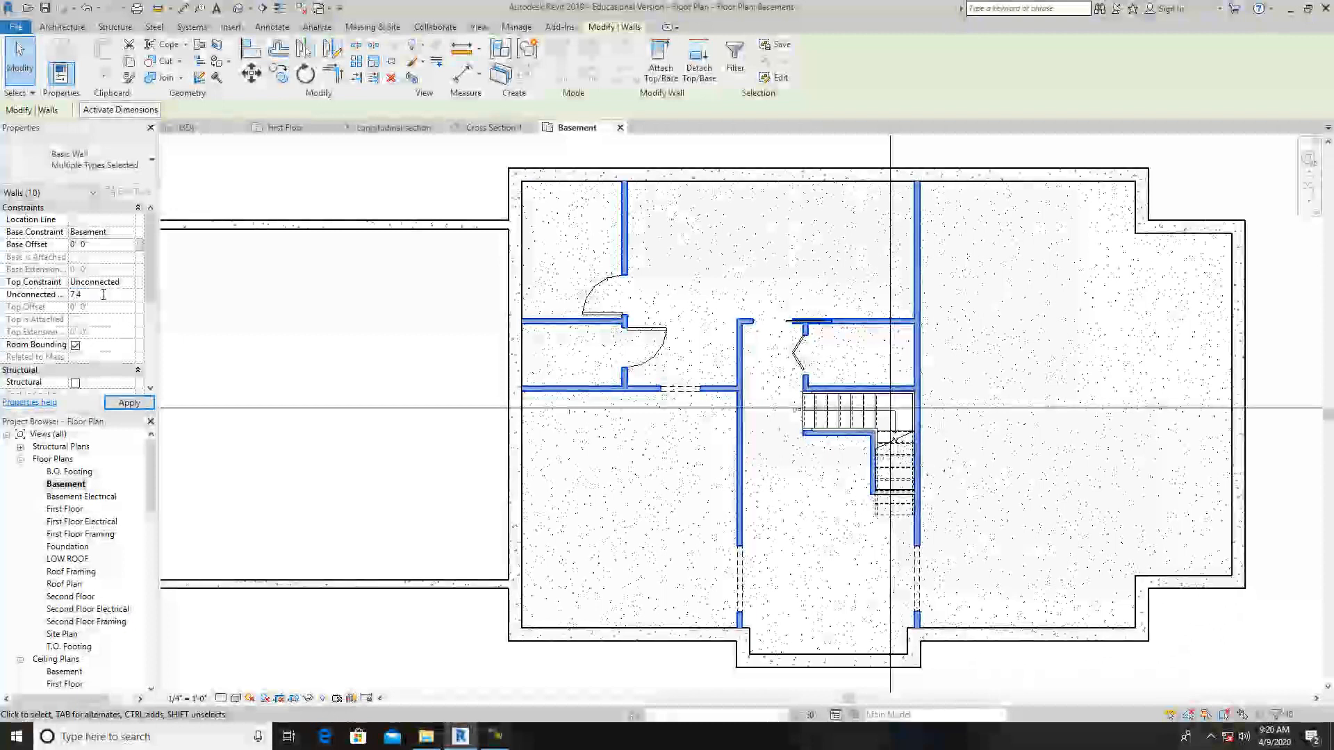
left_click(129, 403)
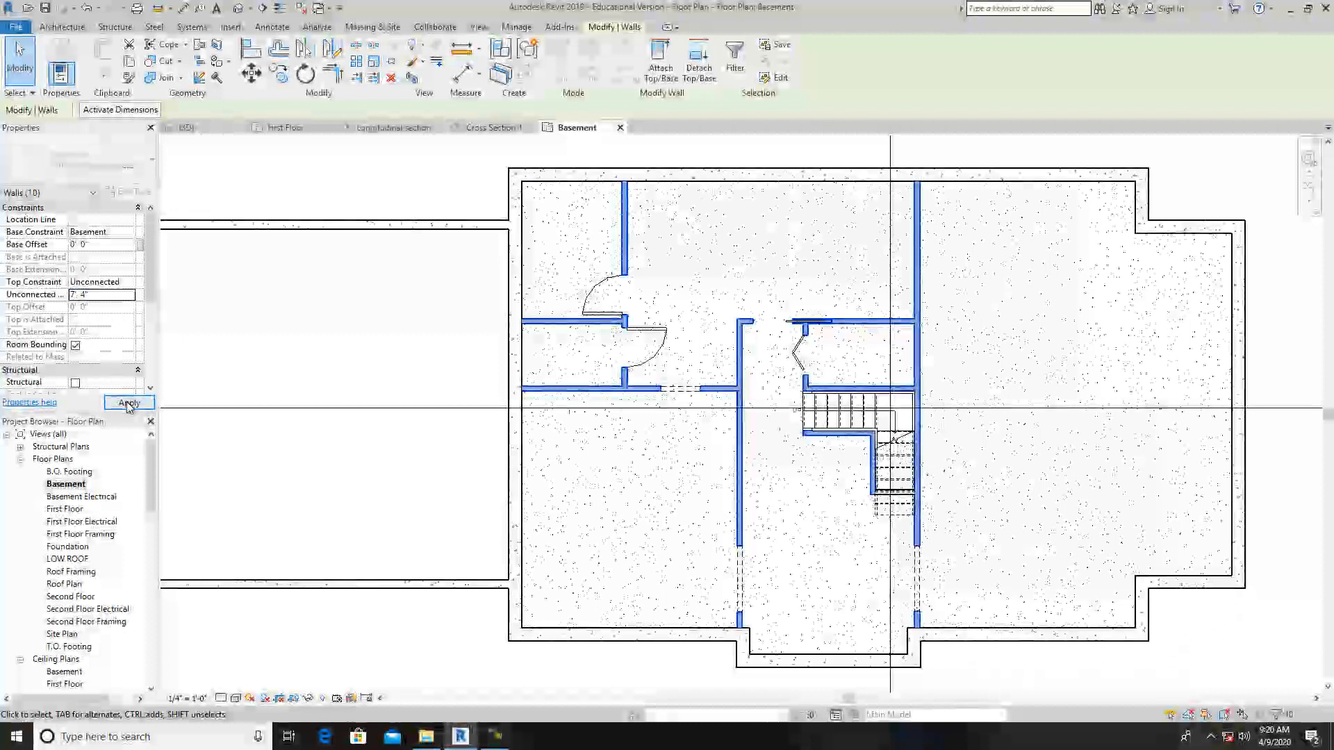
left_click(398, 477)
Reopen Cross Section 1 and examine the basement and first-floor partition tops against the floor structures above them
left_click_drag(152, 471, 168, 558)
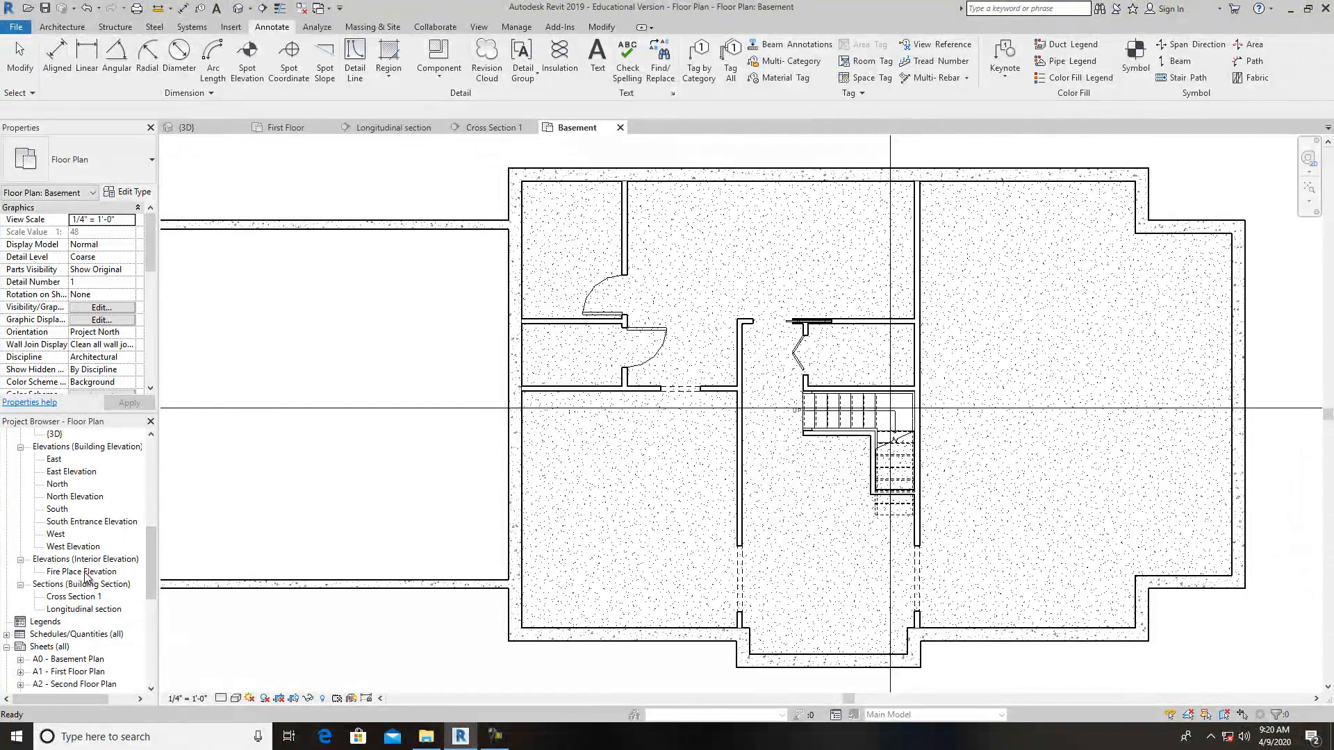
double_click(73, 598)
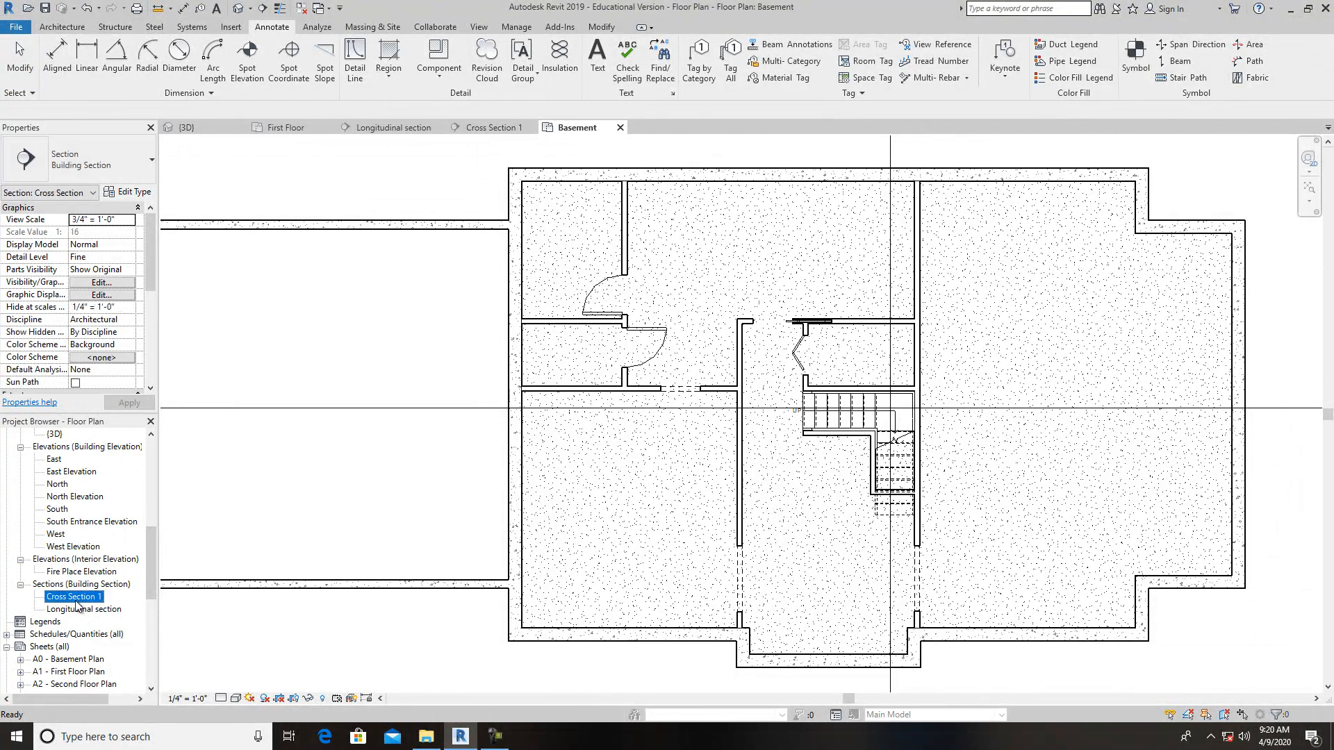
scroll(622, 528, "down", 4)
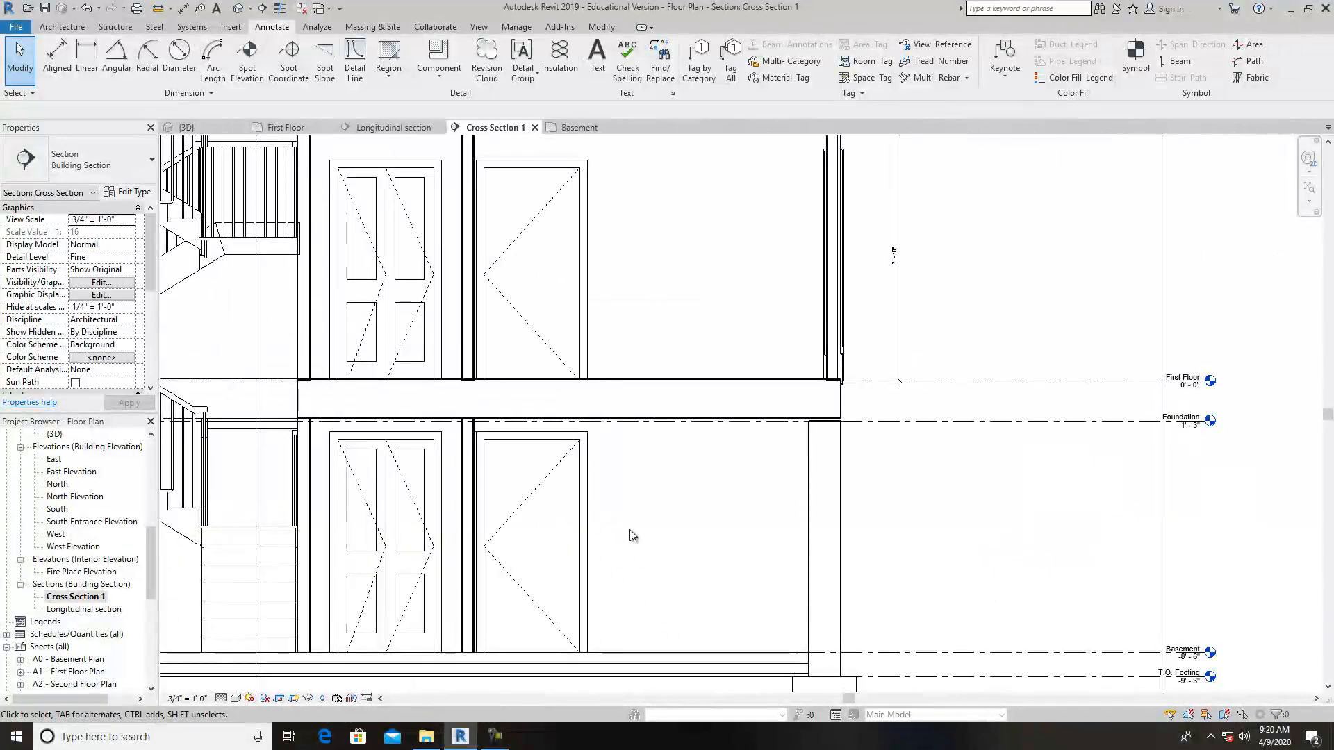
scroll(653, 512, "down", 2)
middle_click_drag(665, 456, 762, 560)
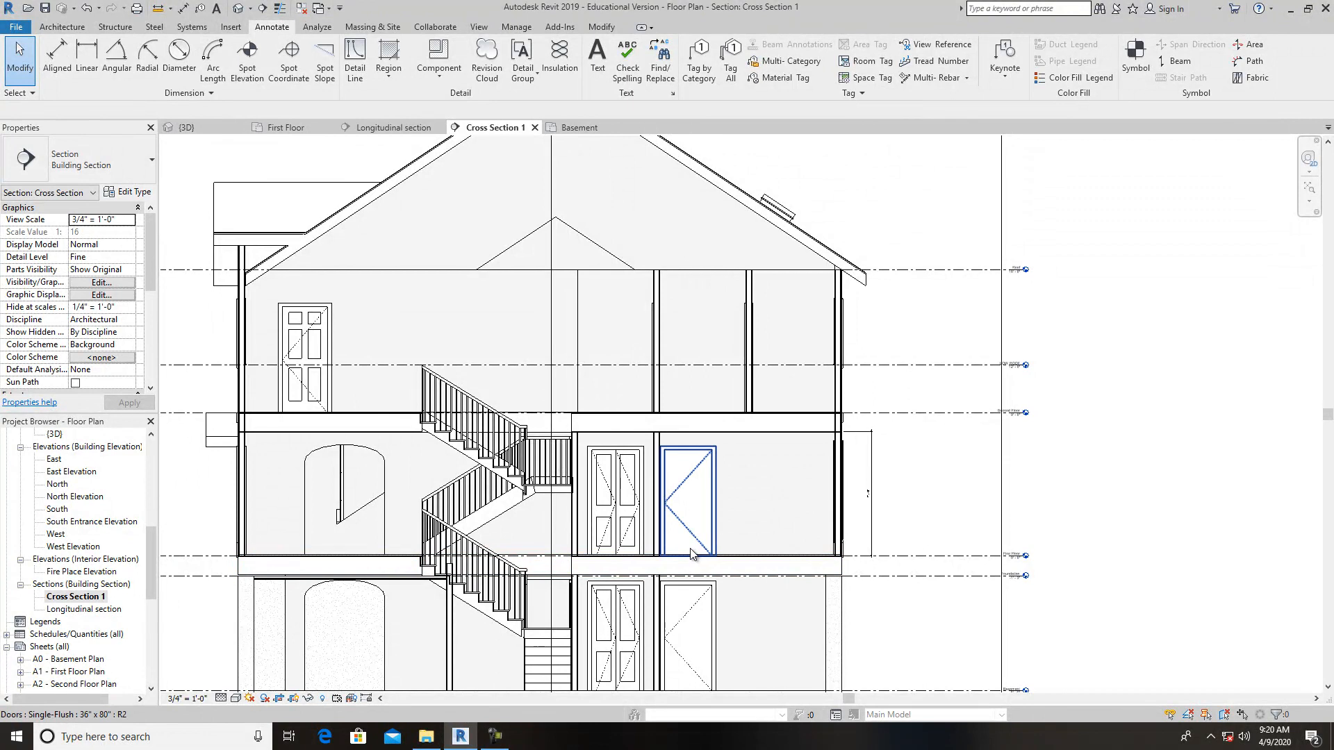
scroll(580, 470, "up", 5)
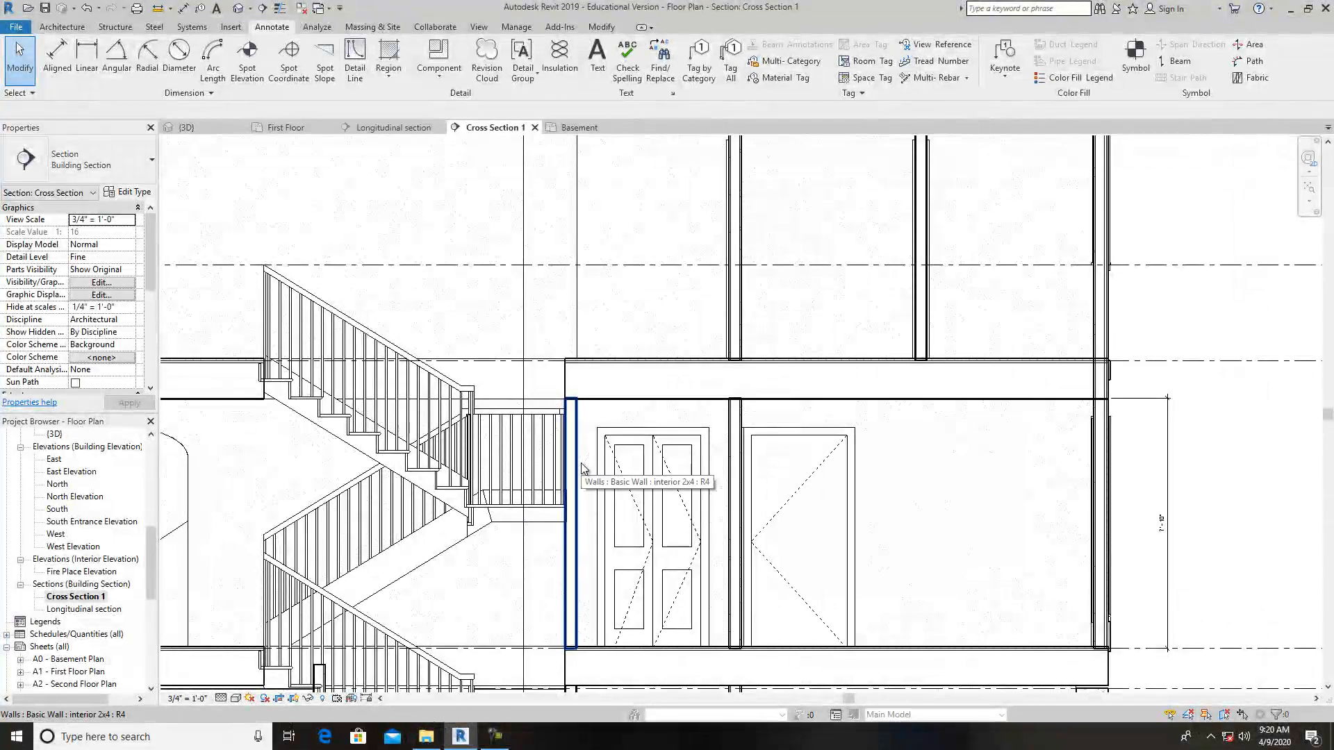
scroll(295, 386, "up", 1)
scroll(294, 386, "down", 2)
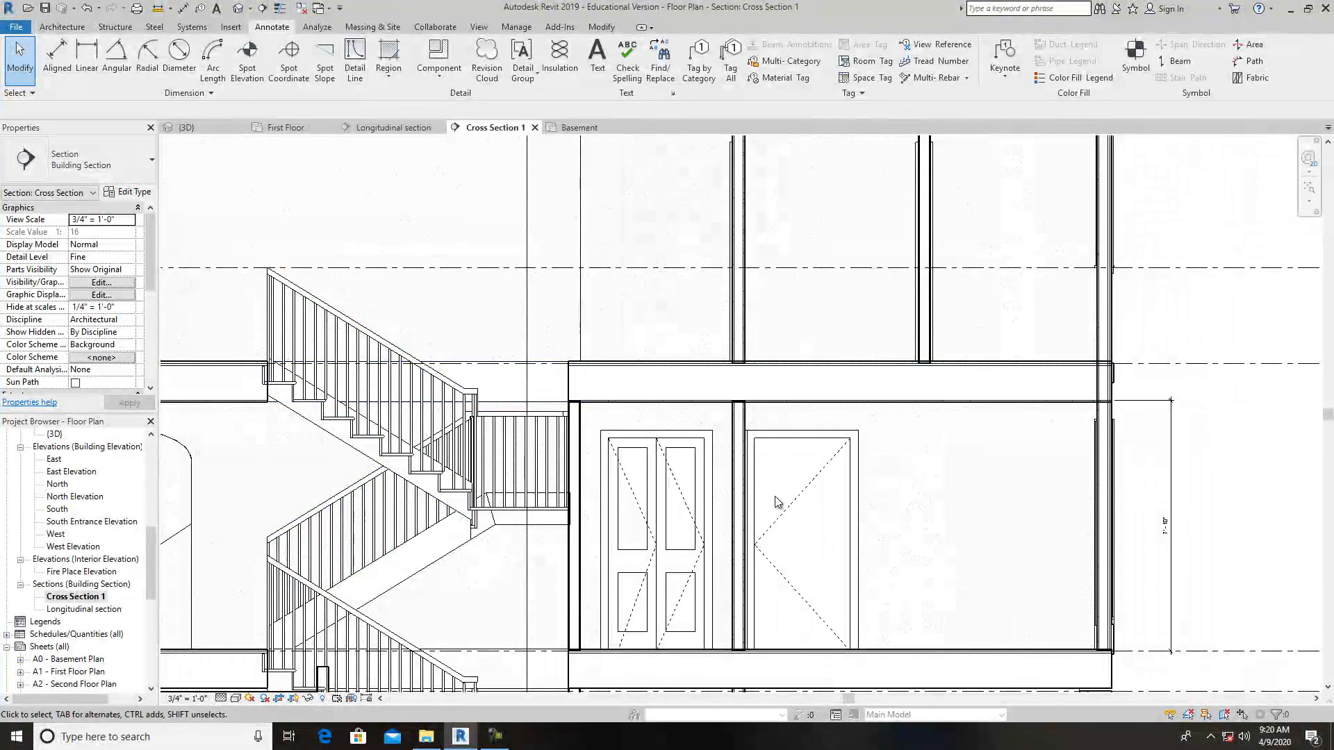
scroll(947, 405, "down", 1)
scroll(946, 405, "down", 3)
scroll(951, 403, "up", 1)
scroll(952, 403, "down", 2)
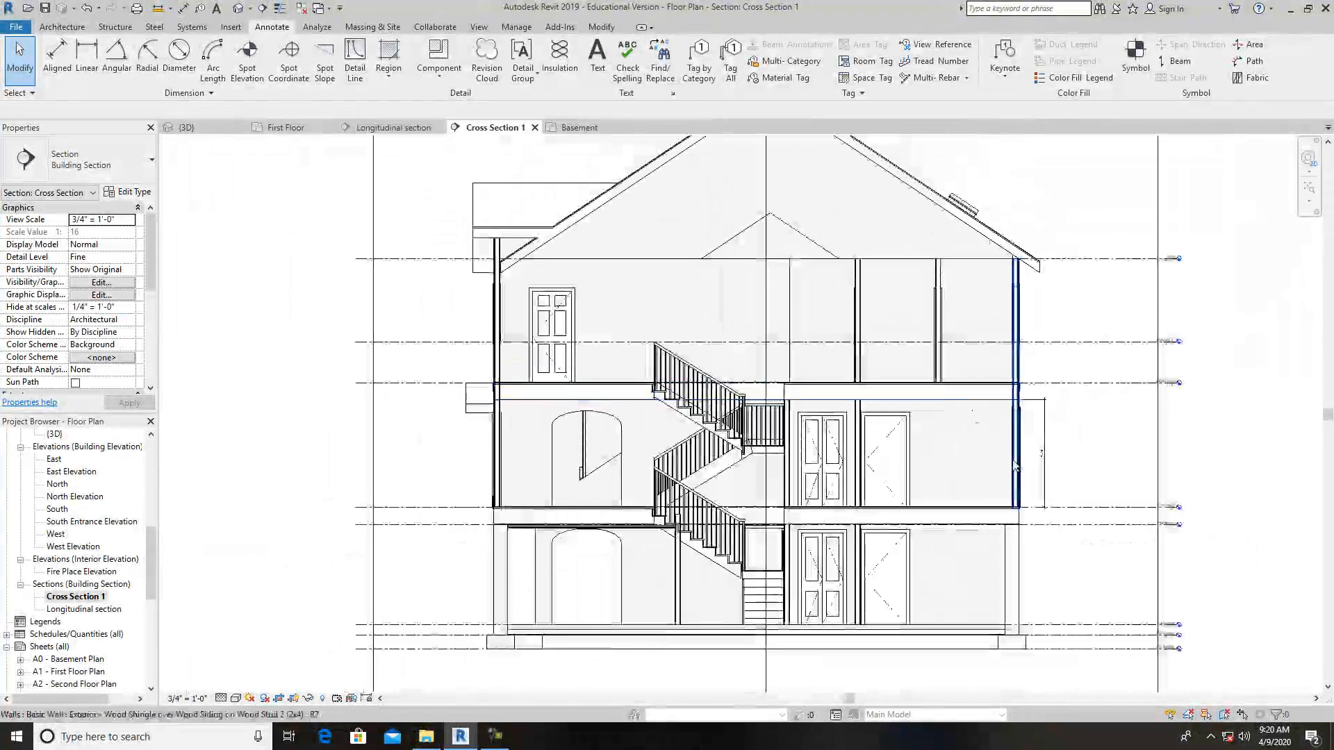
middle_click_drag(1012, 542, 915, 502)
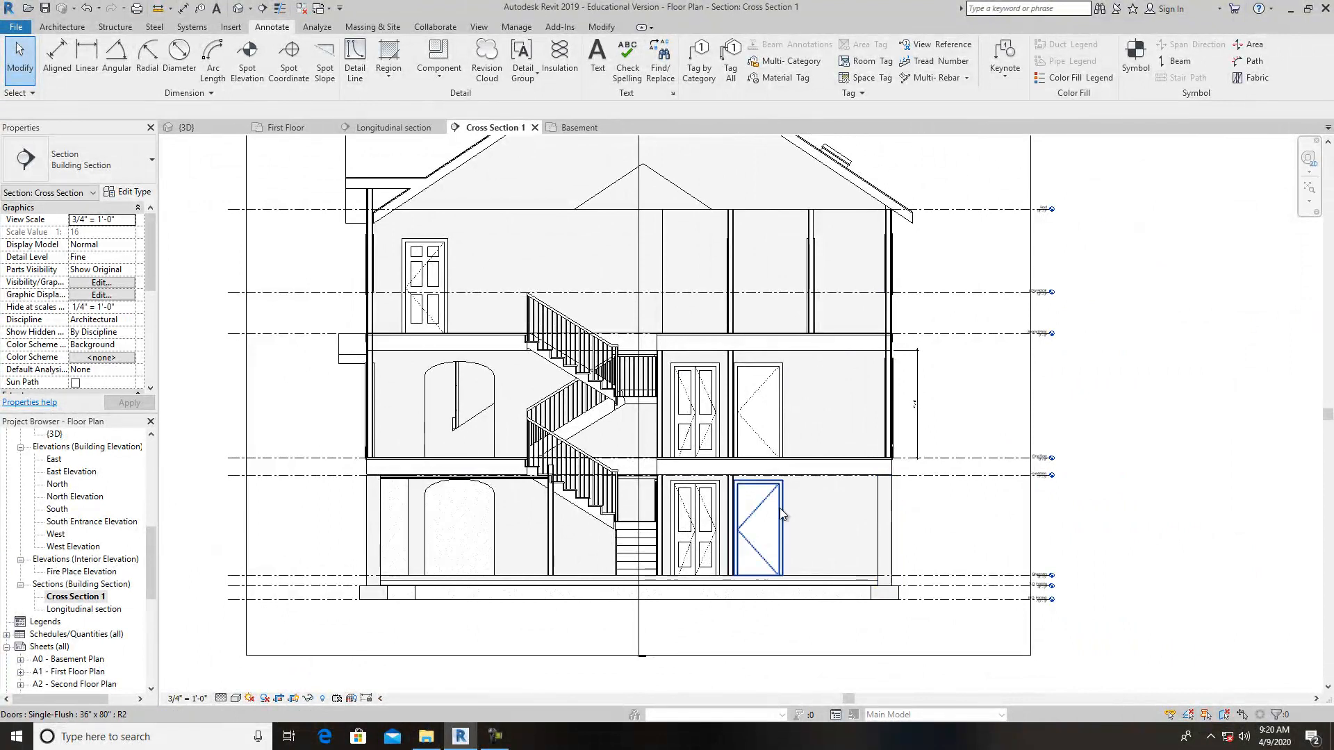
scroll(886, 570, "up", 1)
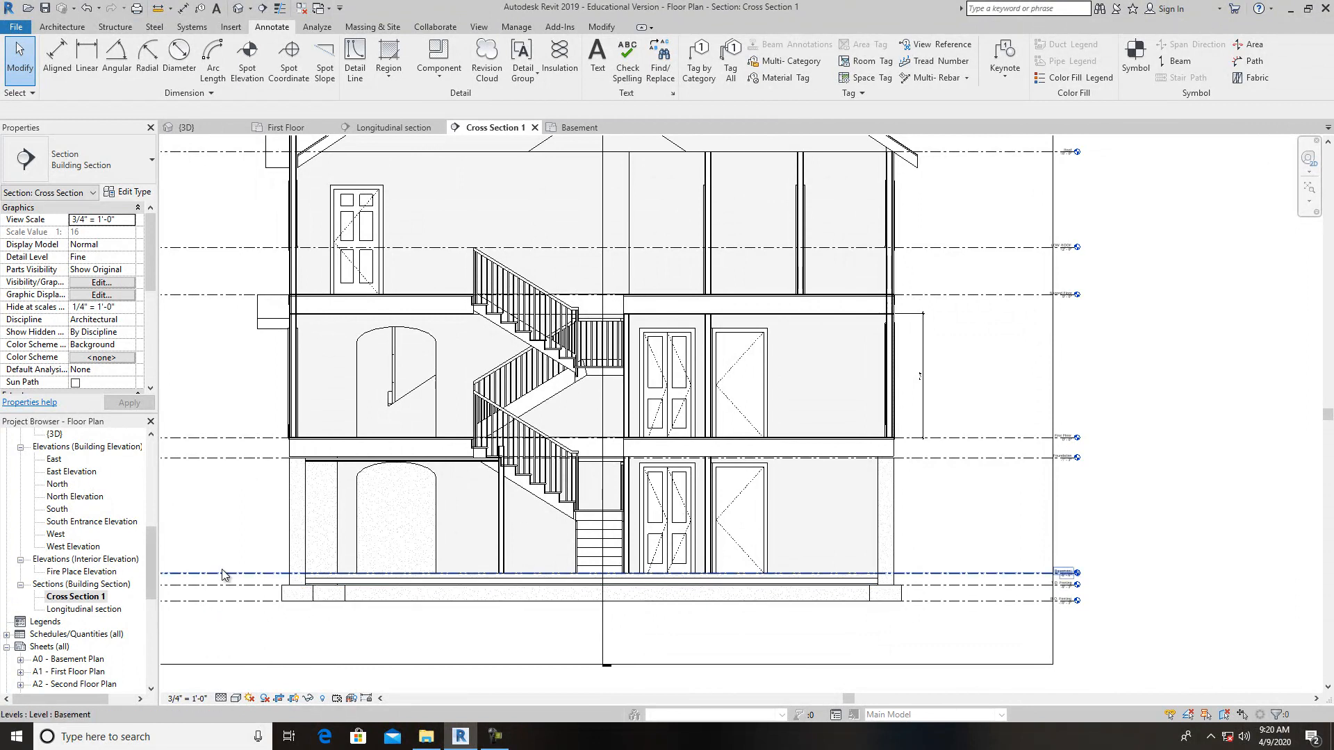
Examine the basement partition beside the stairs in Cross Section 1, compare the floor and stair area in the Longitudinal section, and return to Cross Section 1
scroll(574, 522, "up", 2)
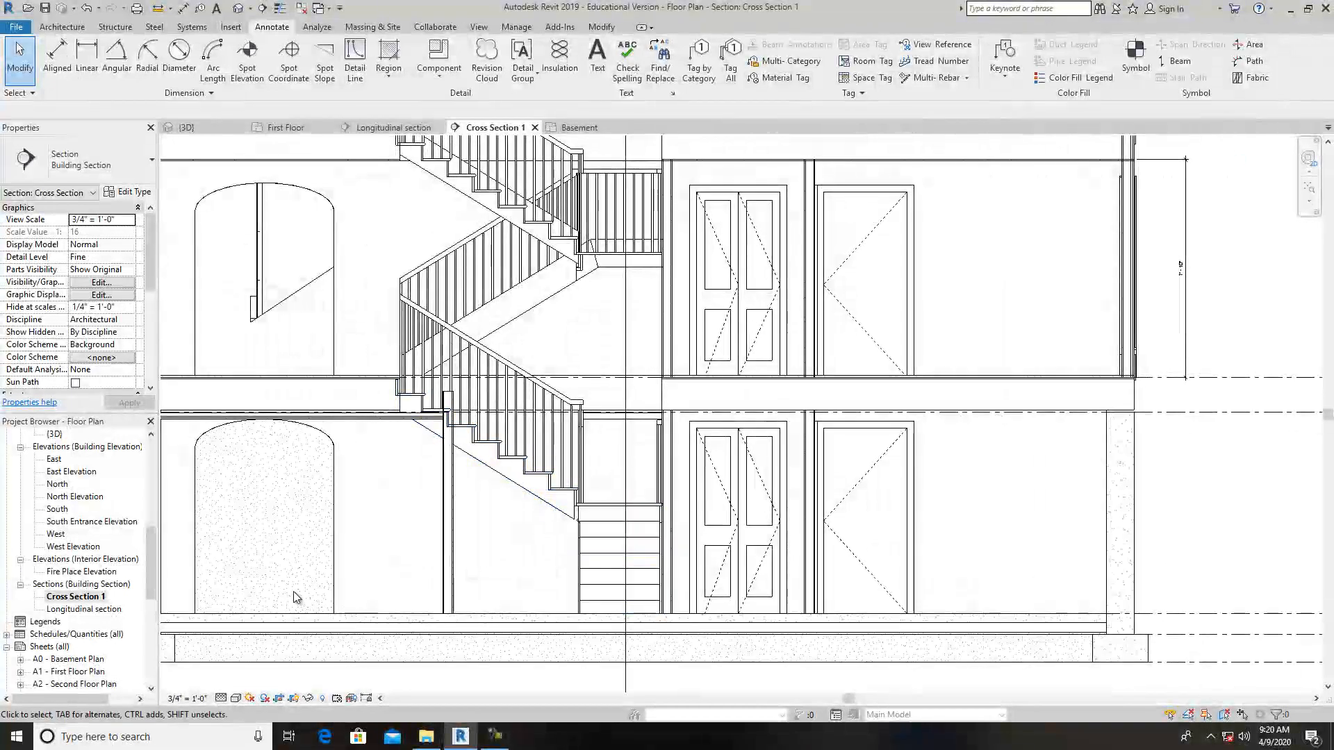
scroll(439, 498, "up", 2)
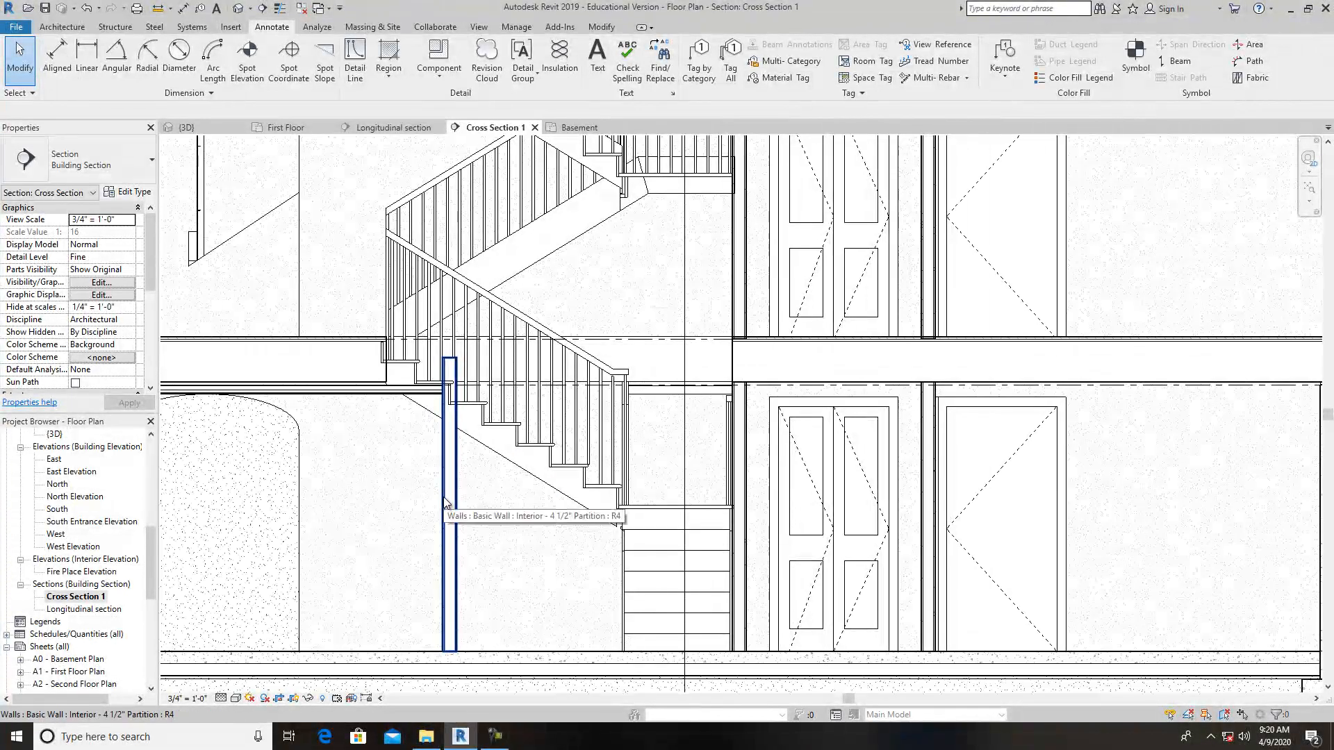
scroll(444, 497, "up", 2)
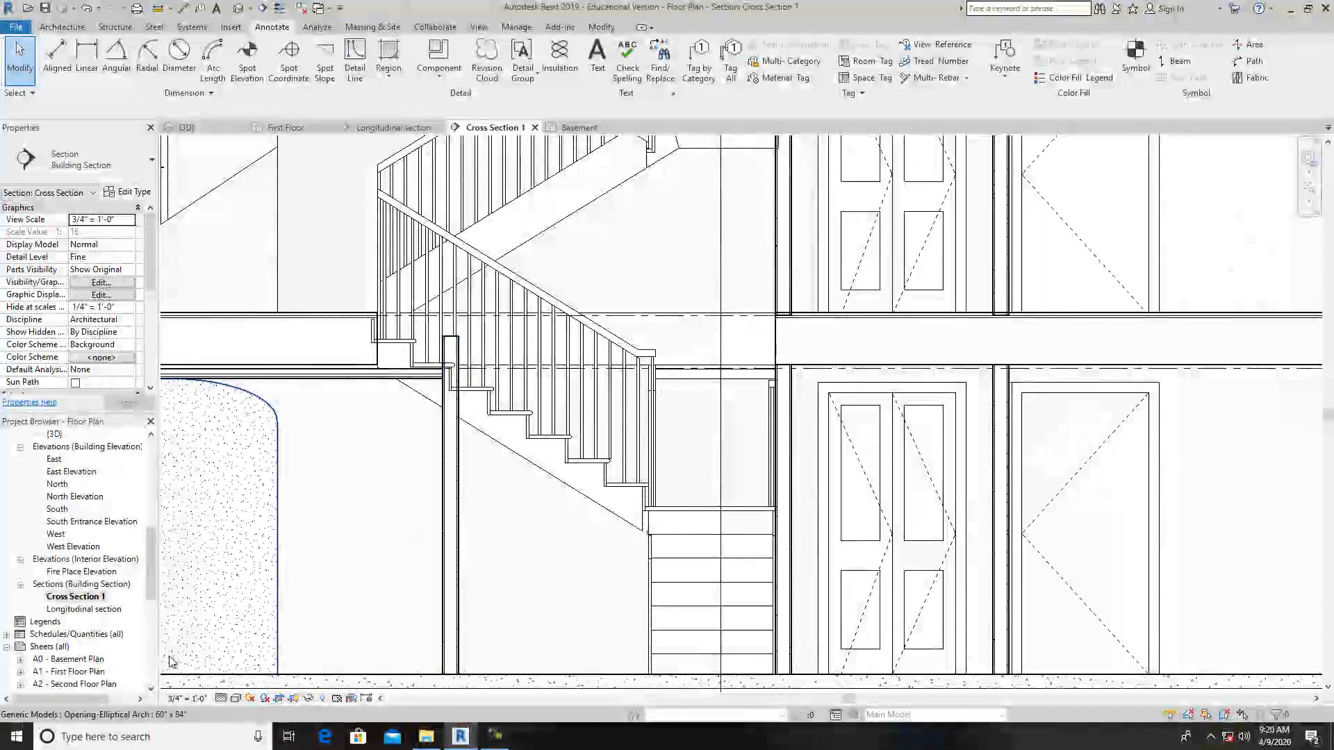
double_click(63, 609)
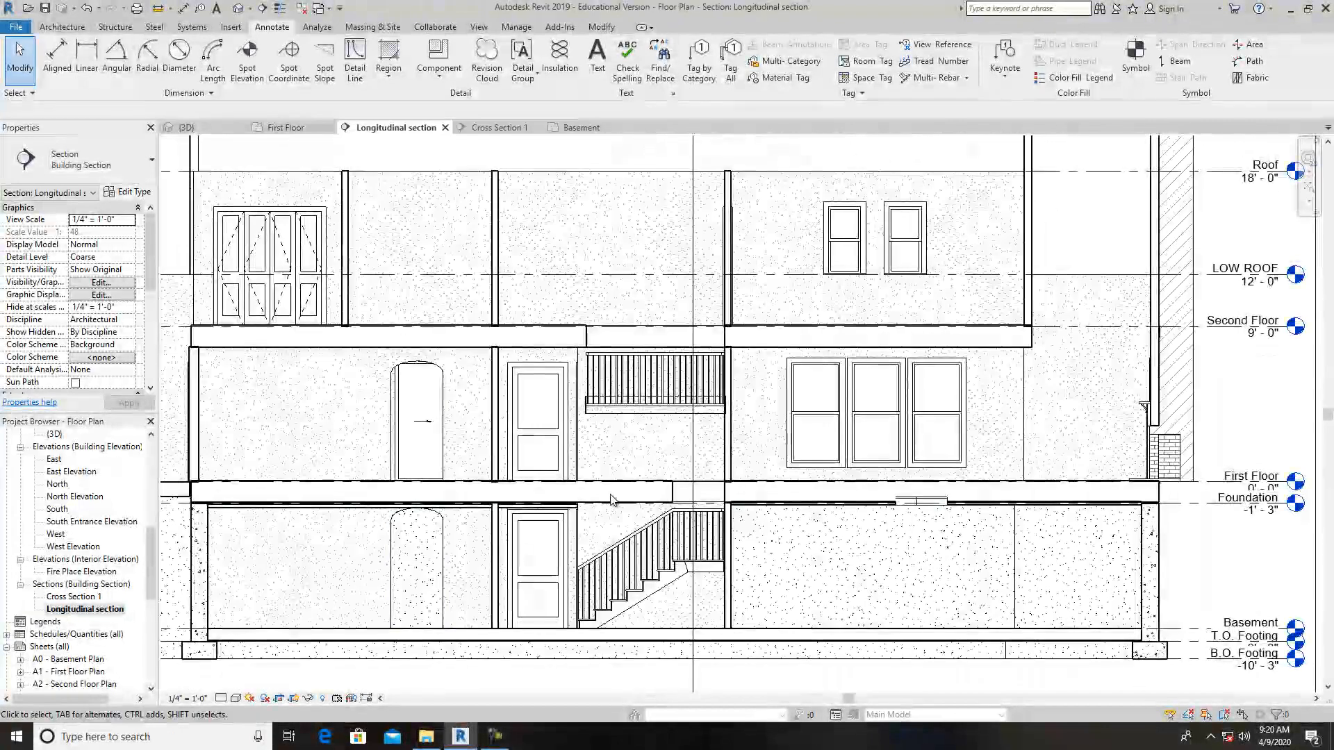
scroll(615, 501, "up", 3)
scroll(615, 501, "up", 1)
scroll(619, 503, "down", 2)
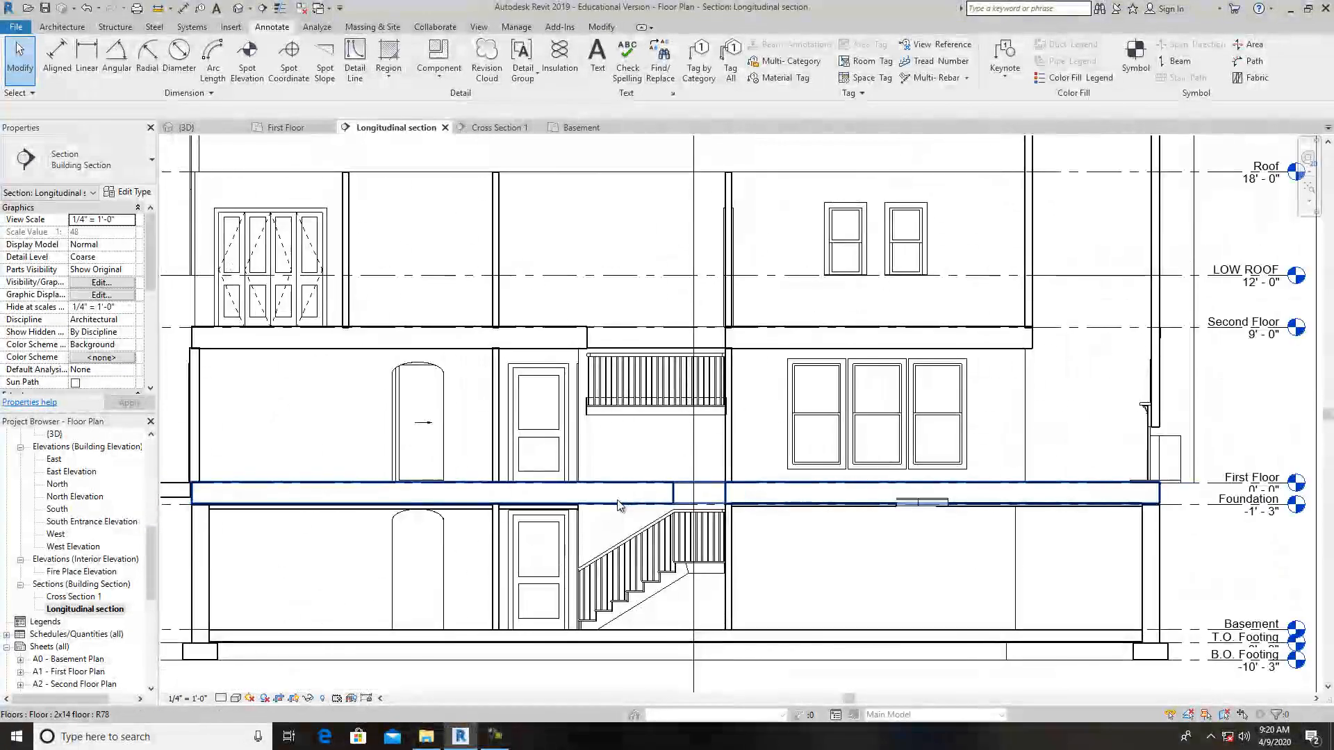
scroll(619, 503, "down", 3)
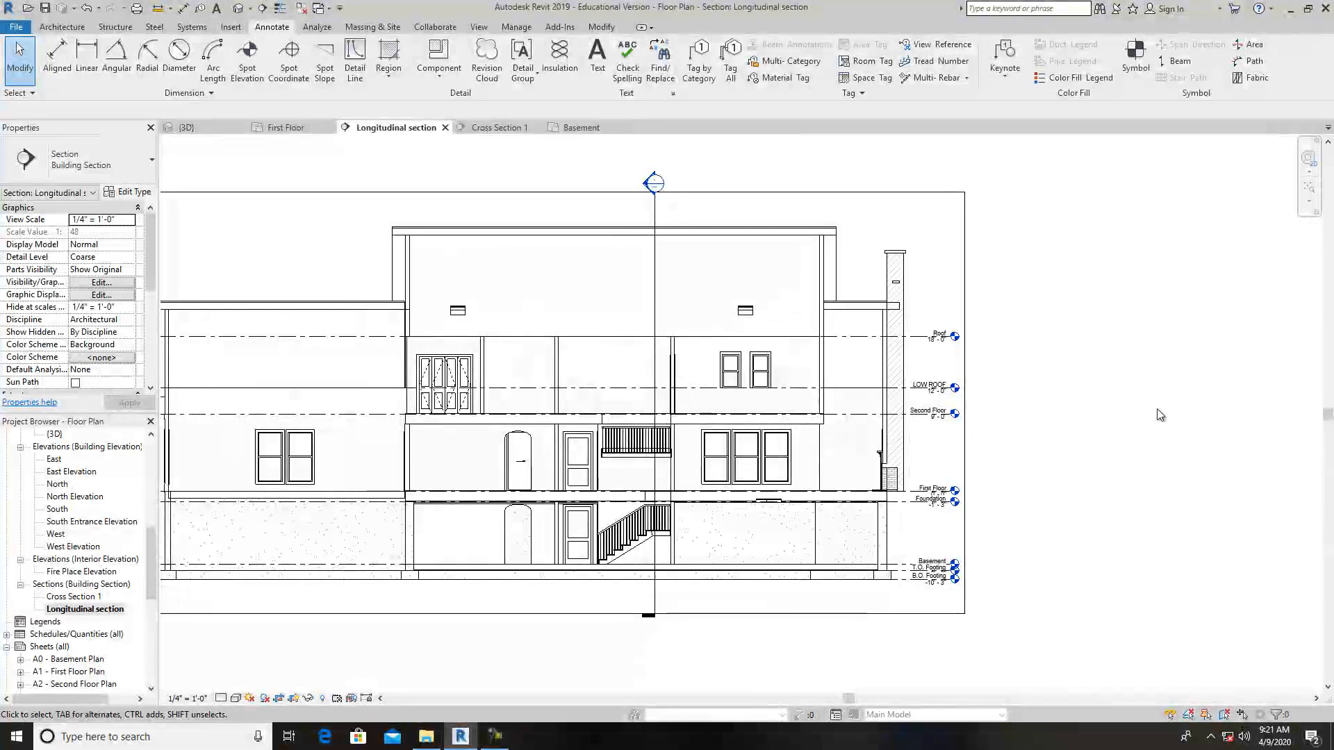
double_click(92, 598)
scroll(528, 542, "down", 4)
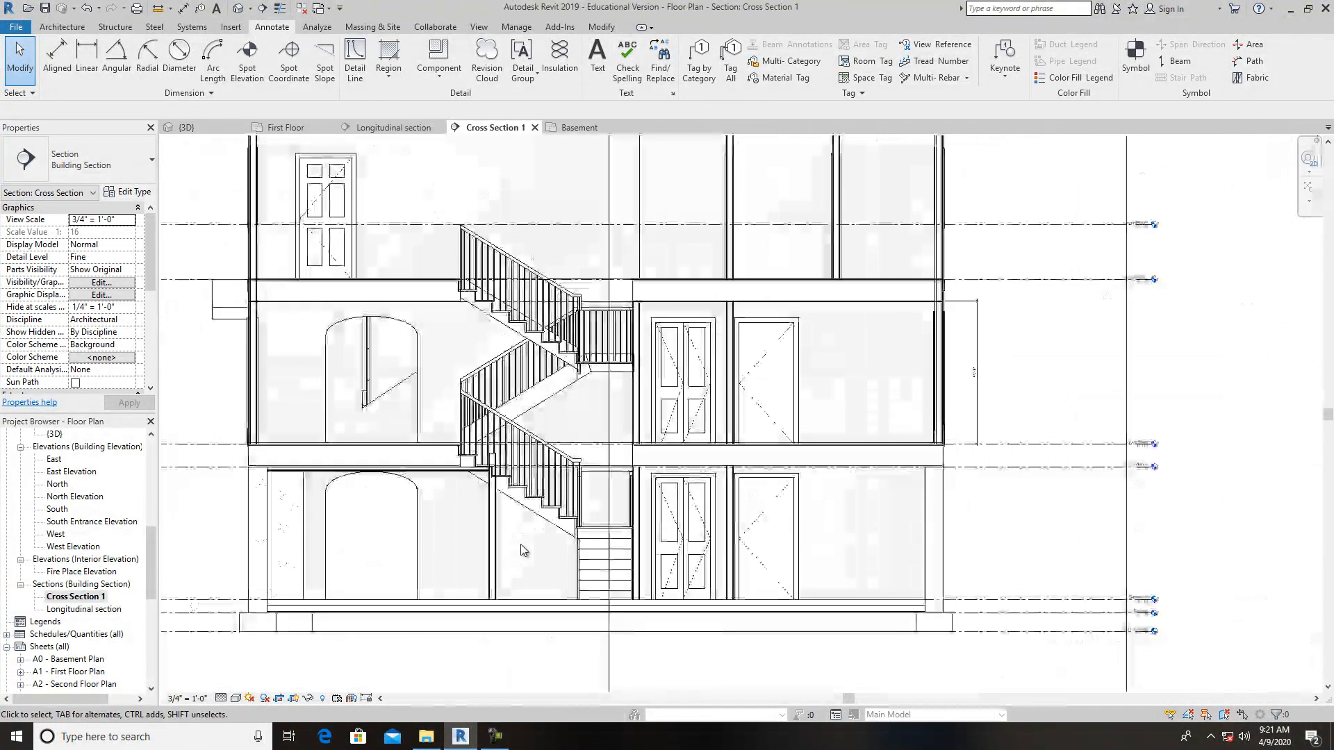
middle_click_drag(580, 544, 507, 582)
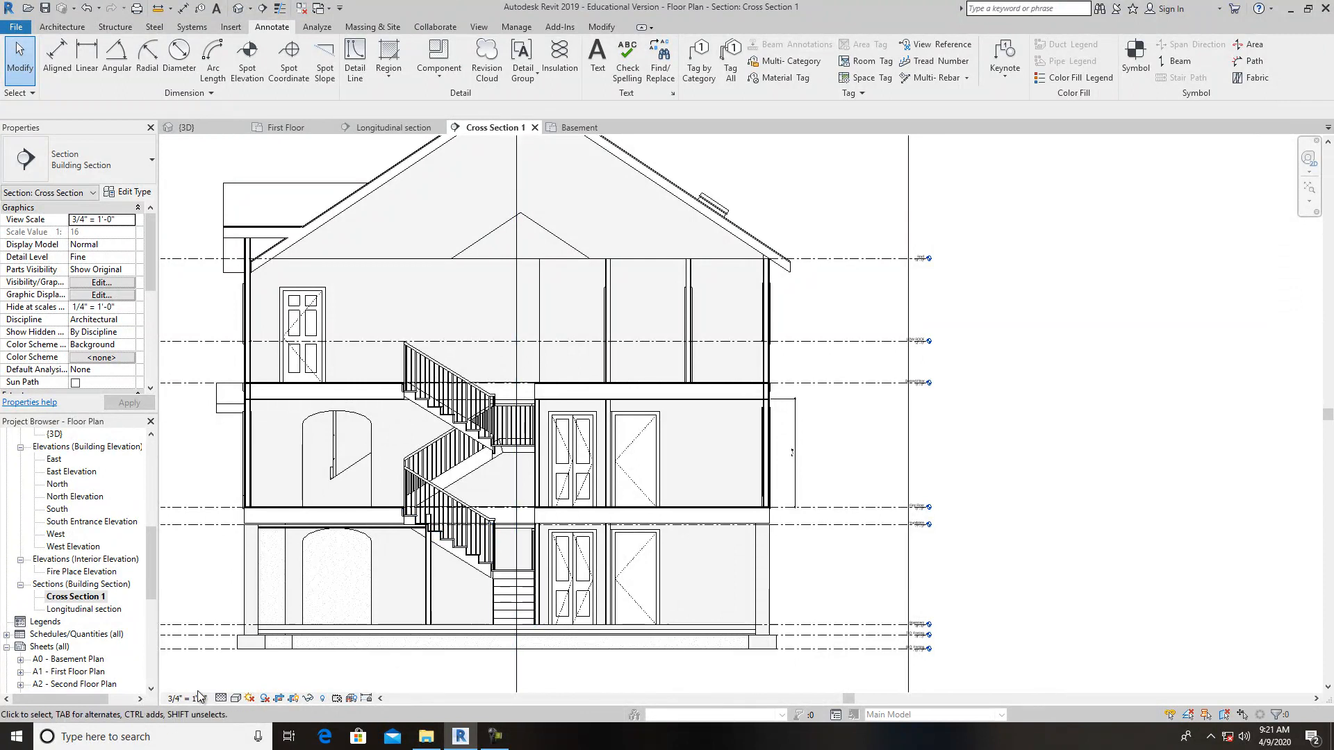
In the Longitudinal section, place a rectangular callout around the garage's outer wall from roof to footing, with its head moved outside the building
double_click(82, 609)
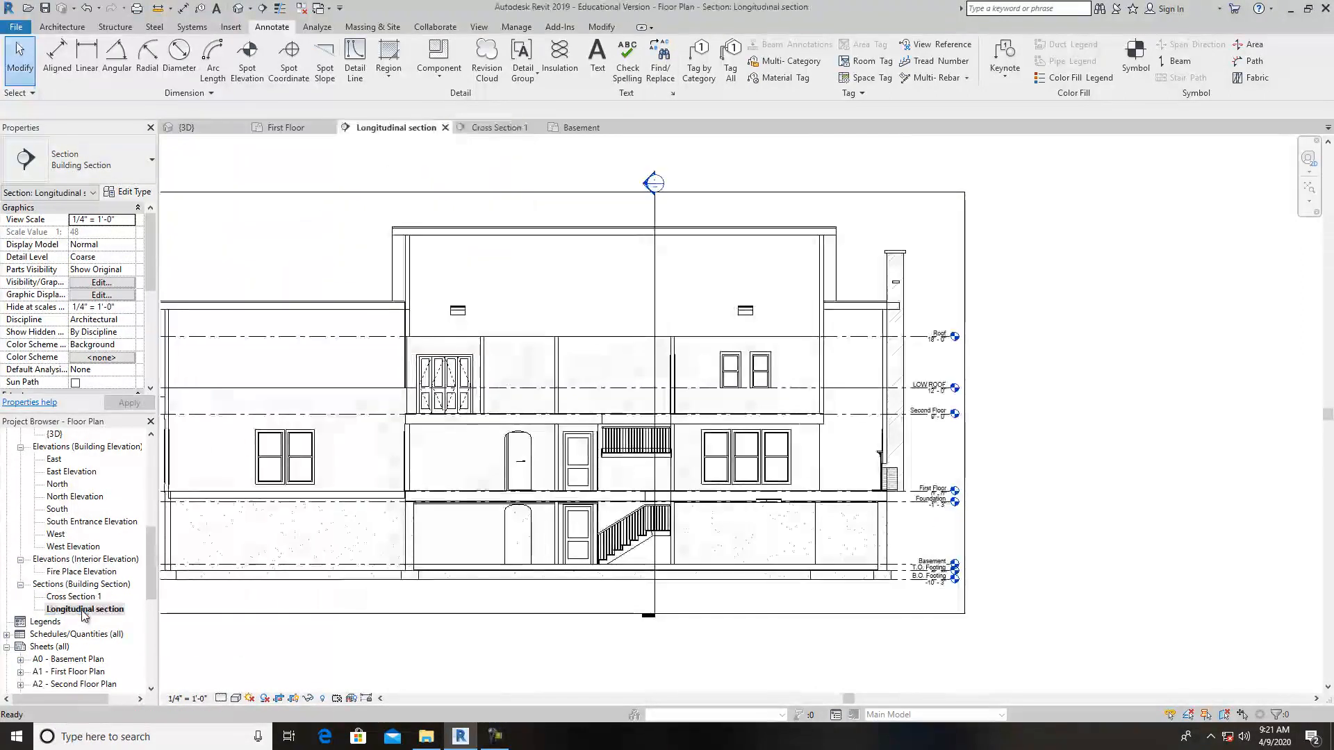
scroll(373, 497, "up", 4)
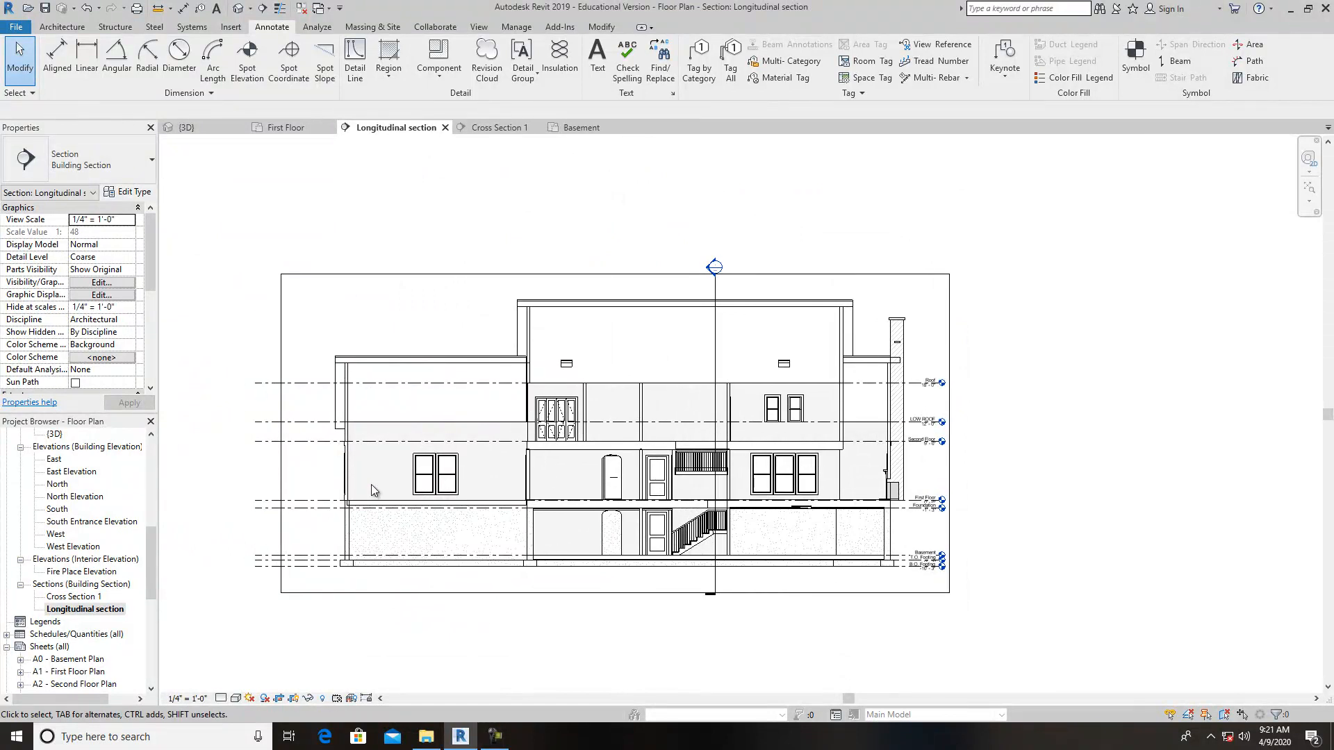
scroll(498, 477, "up", 4)
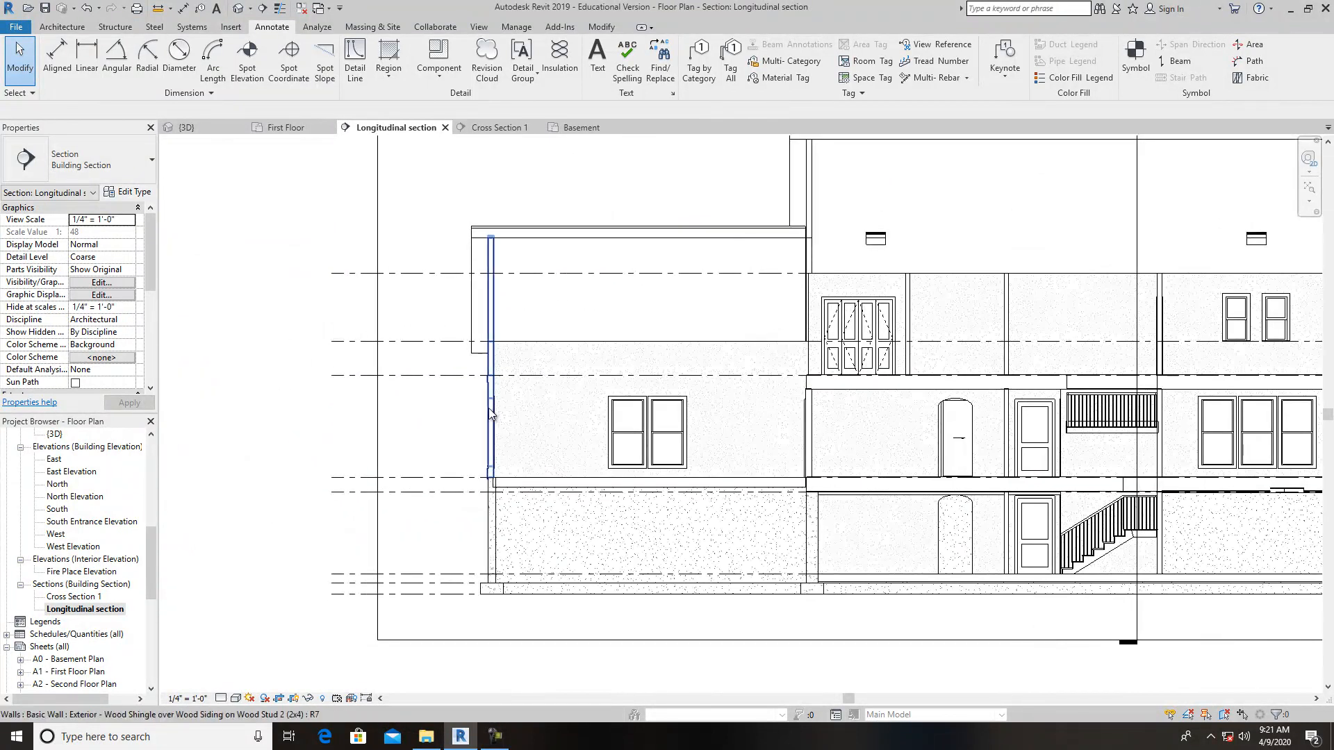
scroll(520, 570, "down", 3)
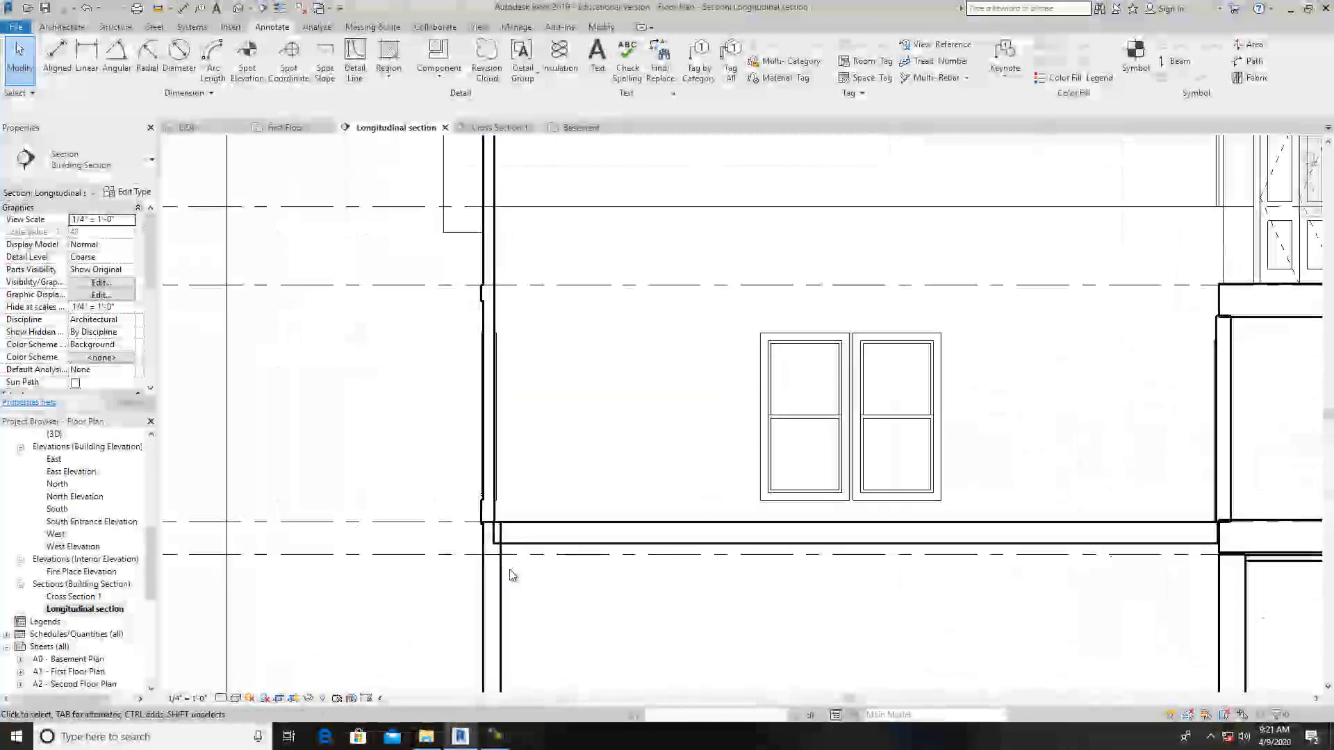
scroll(521, 569, "down", 4)
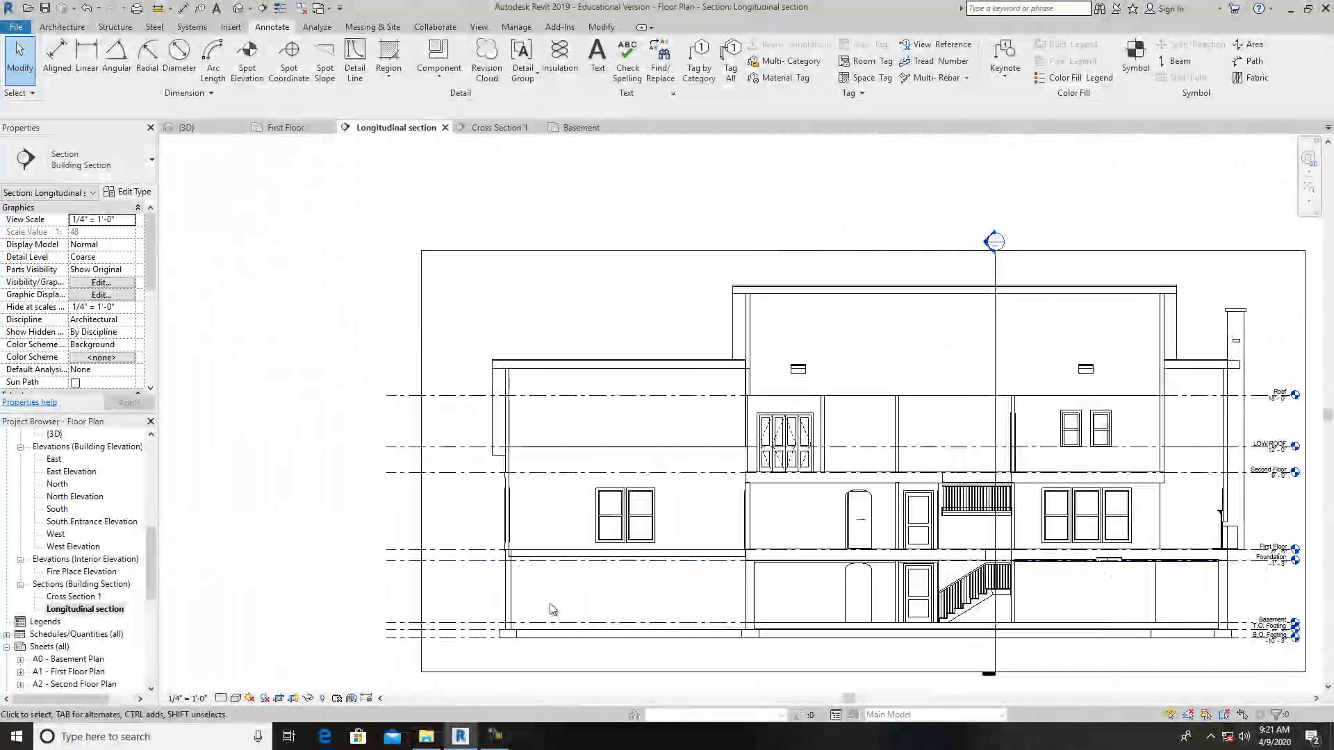
middle_click_drag(649, 667, 633, 612)
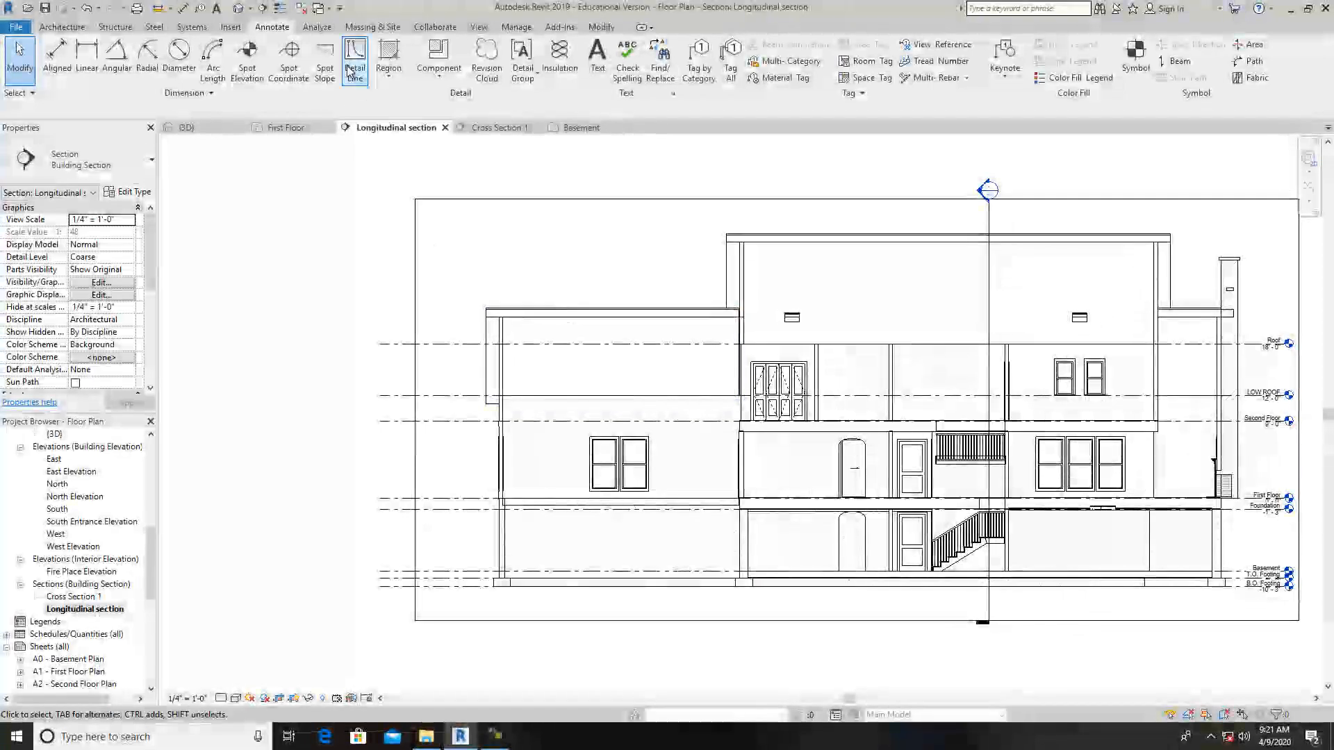
left_click(481, 28)
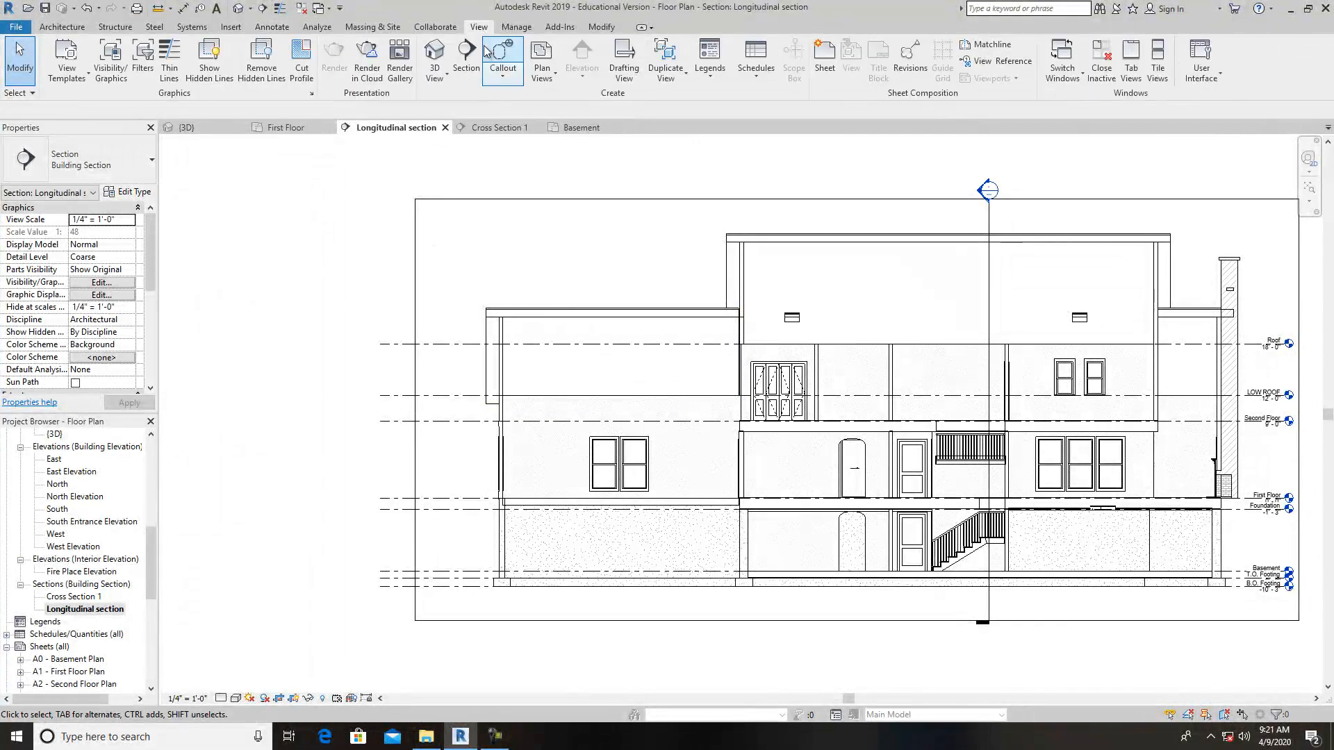
left_click(502, 77)
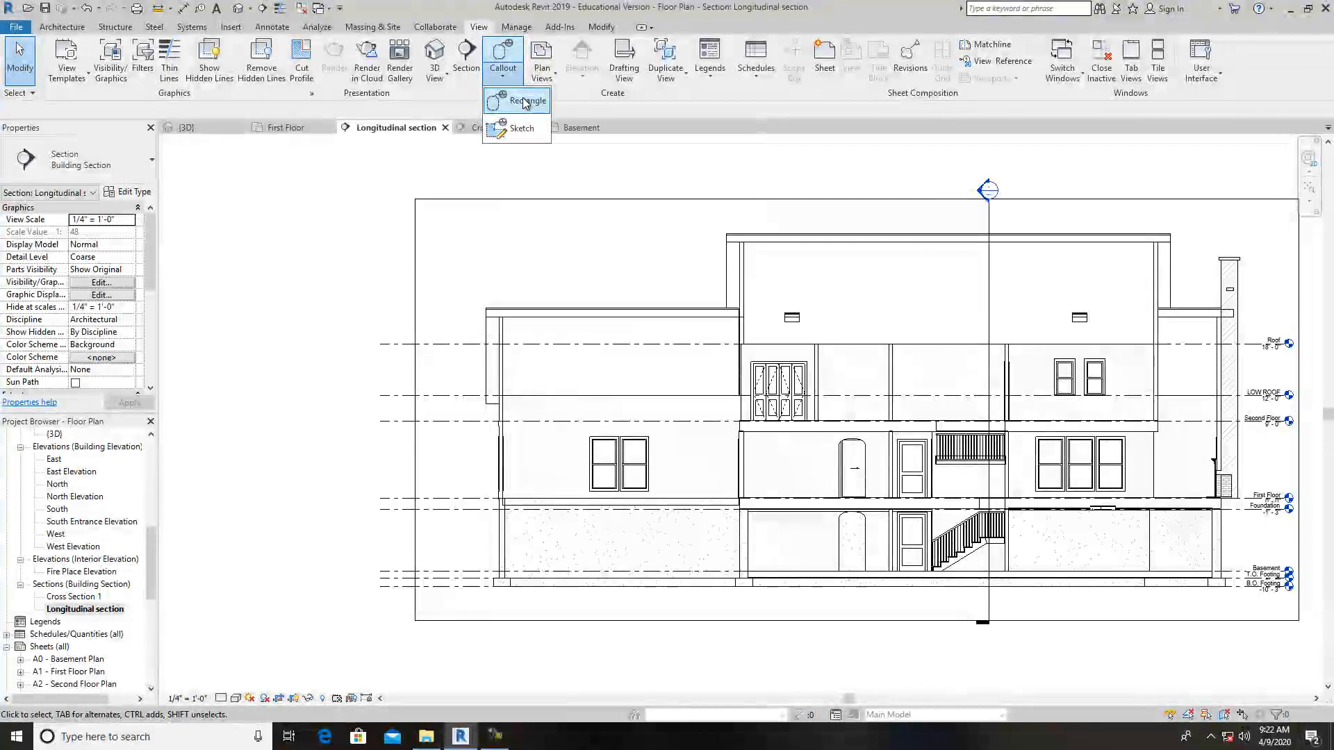
left_click(525, 103)
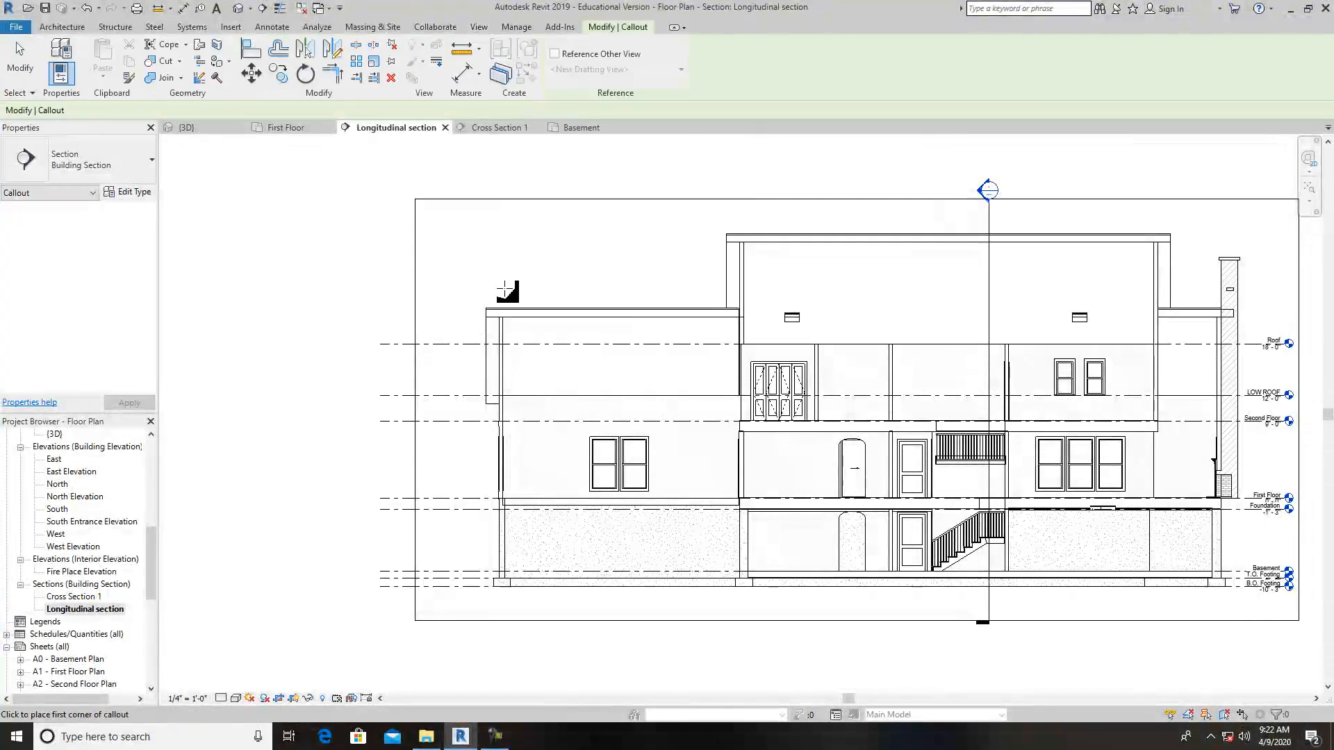
left_click(450, 280)
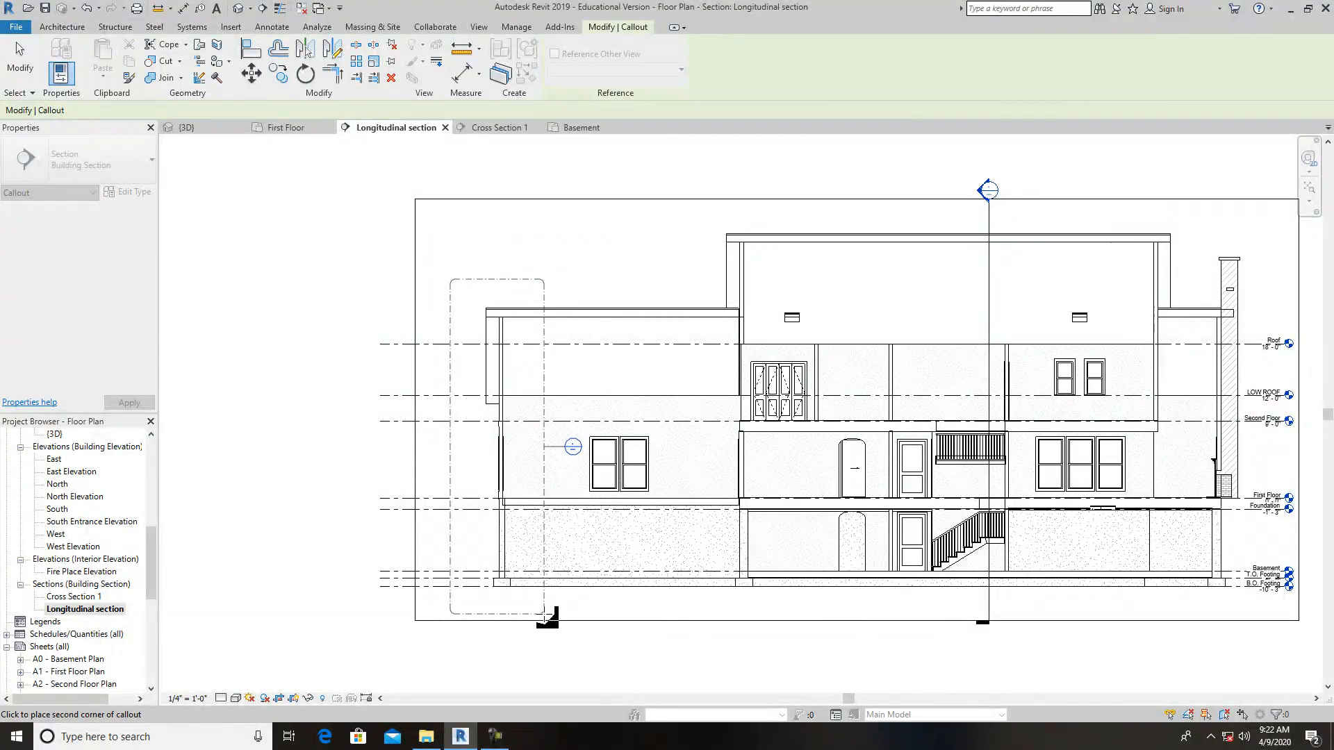
left_click(545, 614)
left_click_drag(563, 455, 392, 453)
left_click(603, 647)
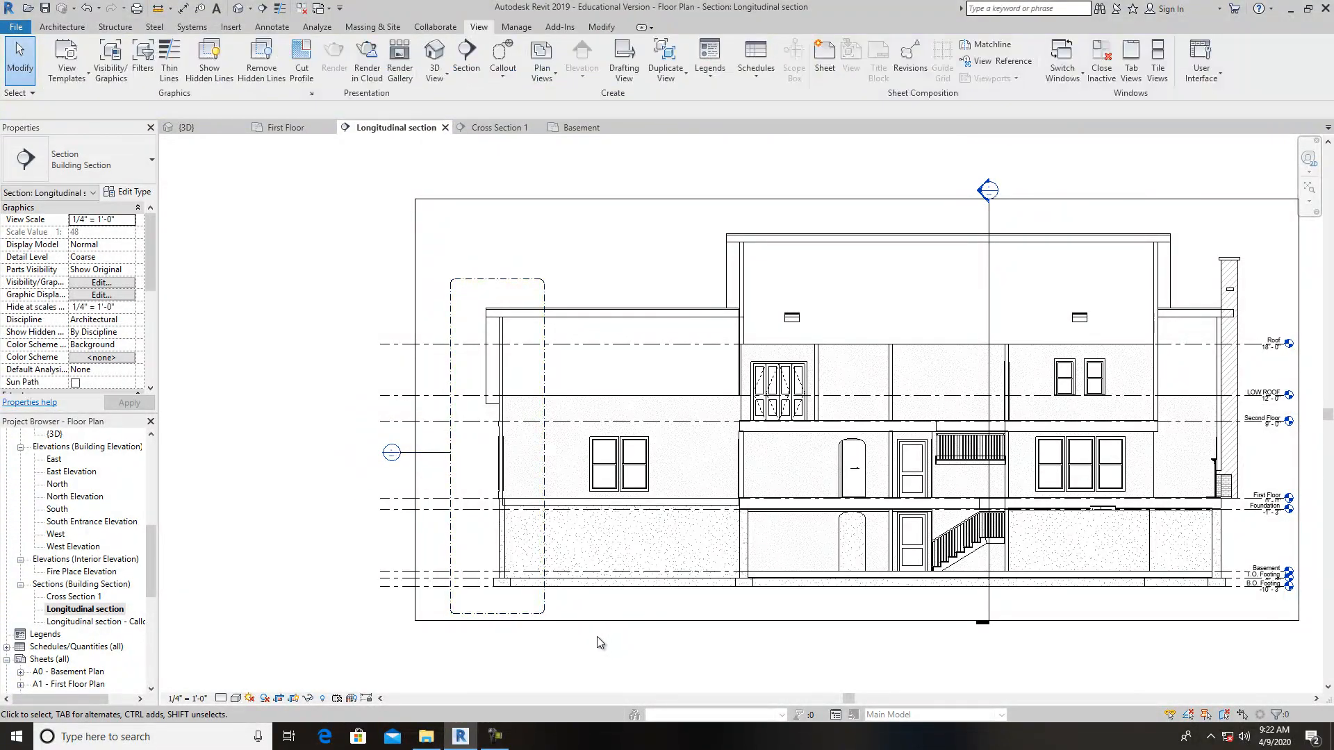
Rename the new callout view as Garage Wall Section and open it
right_click(108, 622)
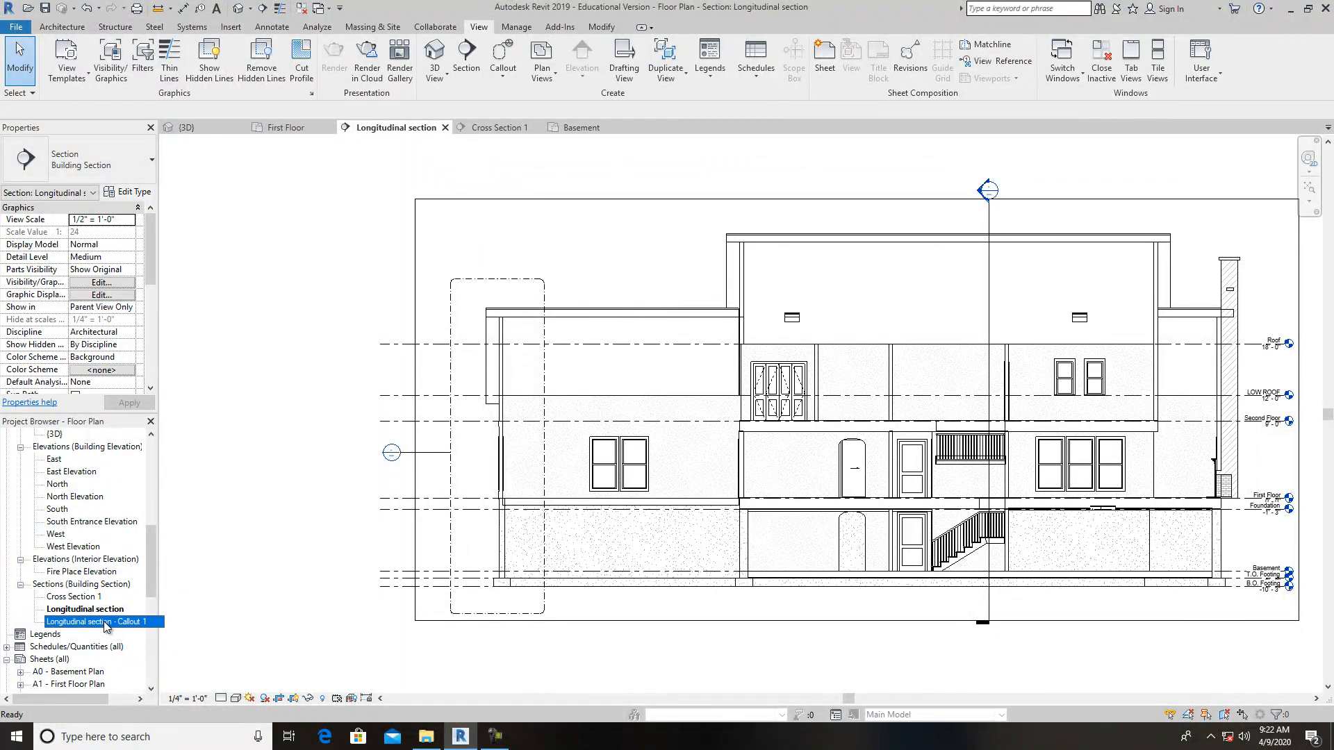
left_click(145, 509)
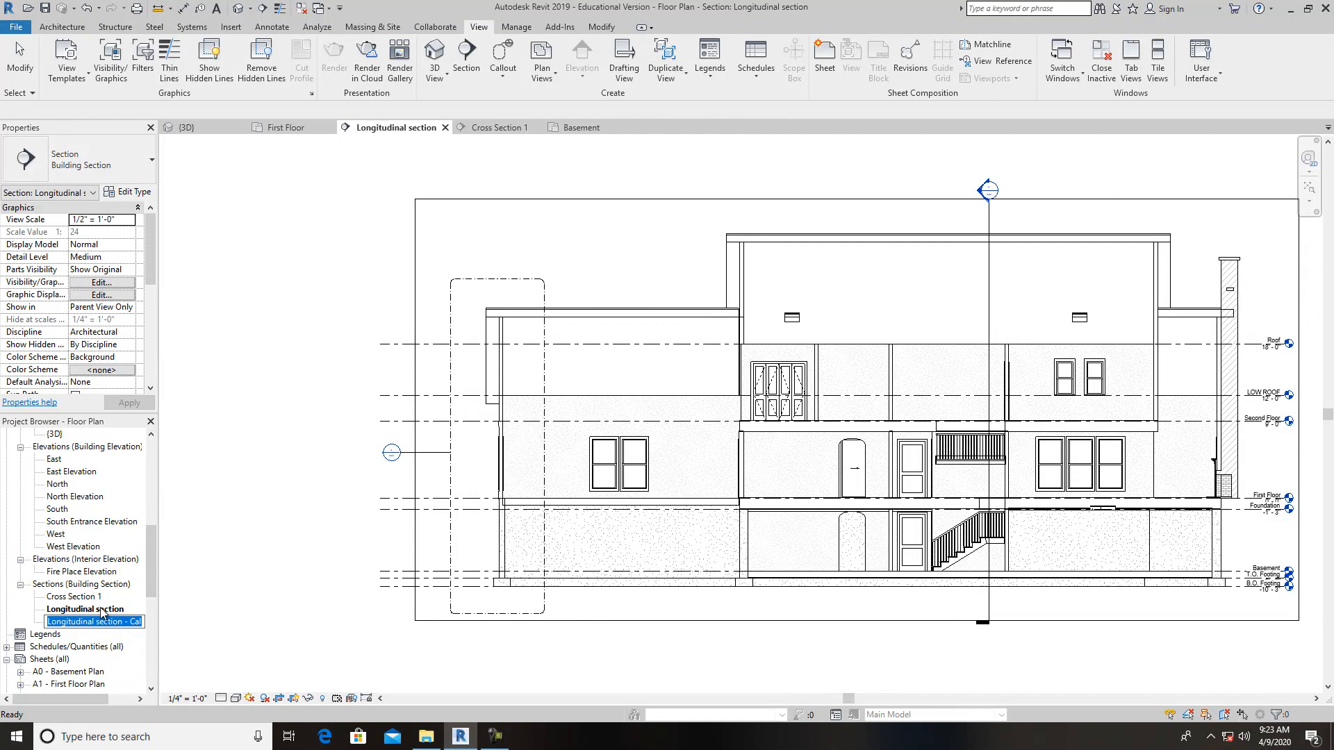
type("garage Wall Section")
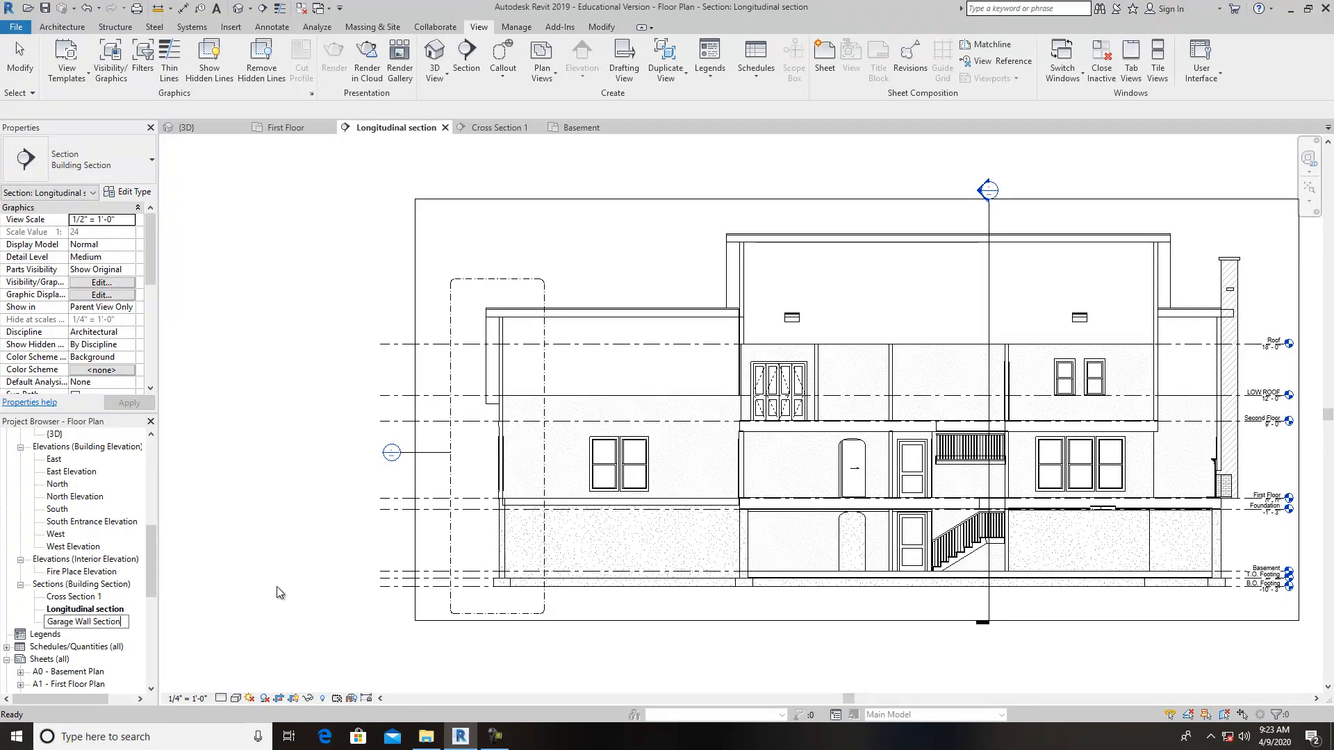
key("Return")
double_click(98, 610)
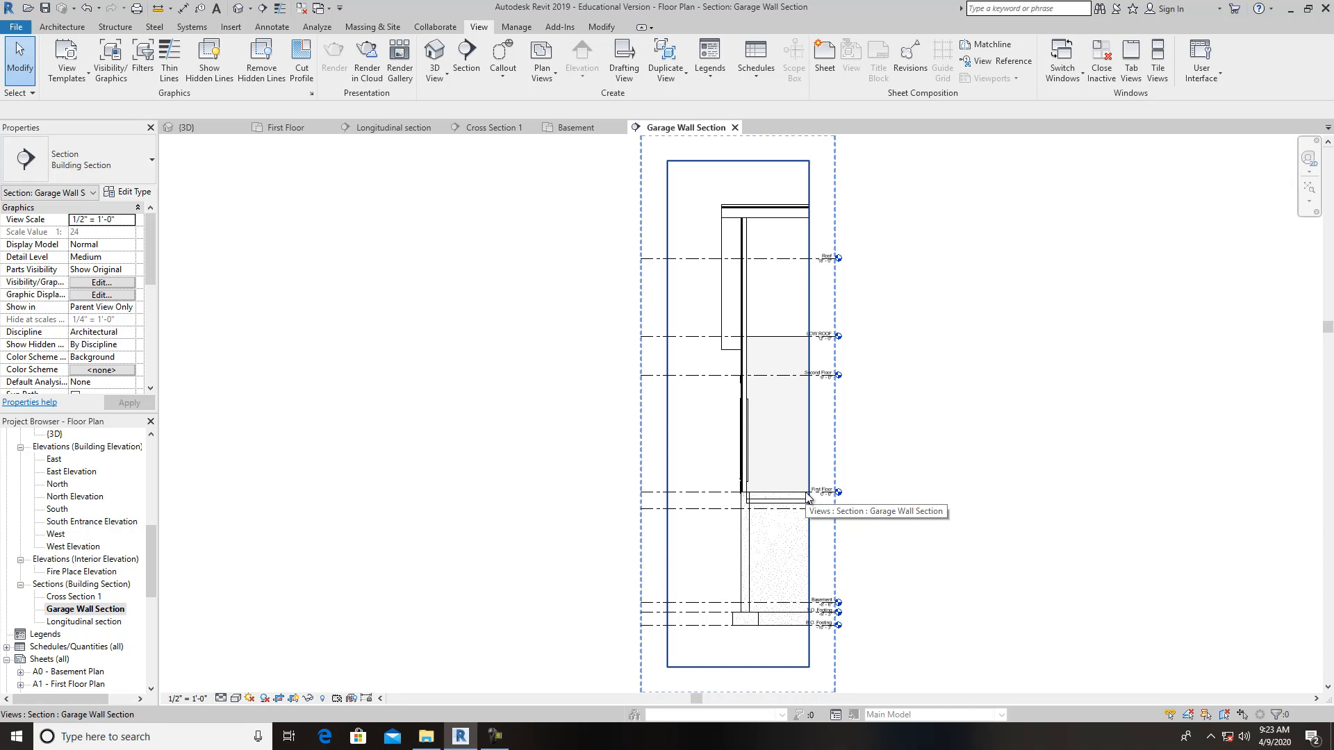
key("Escape")
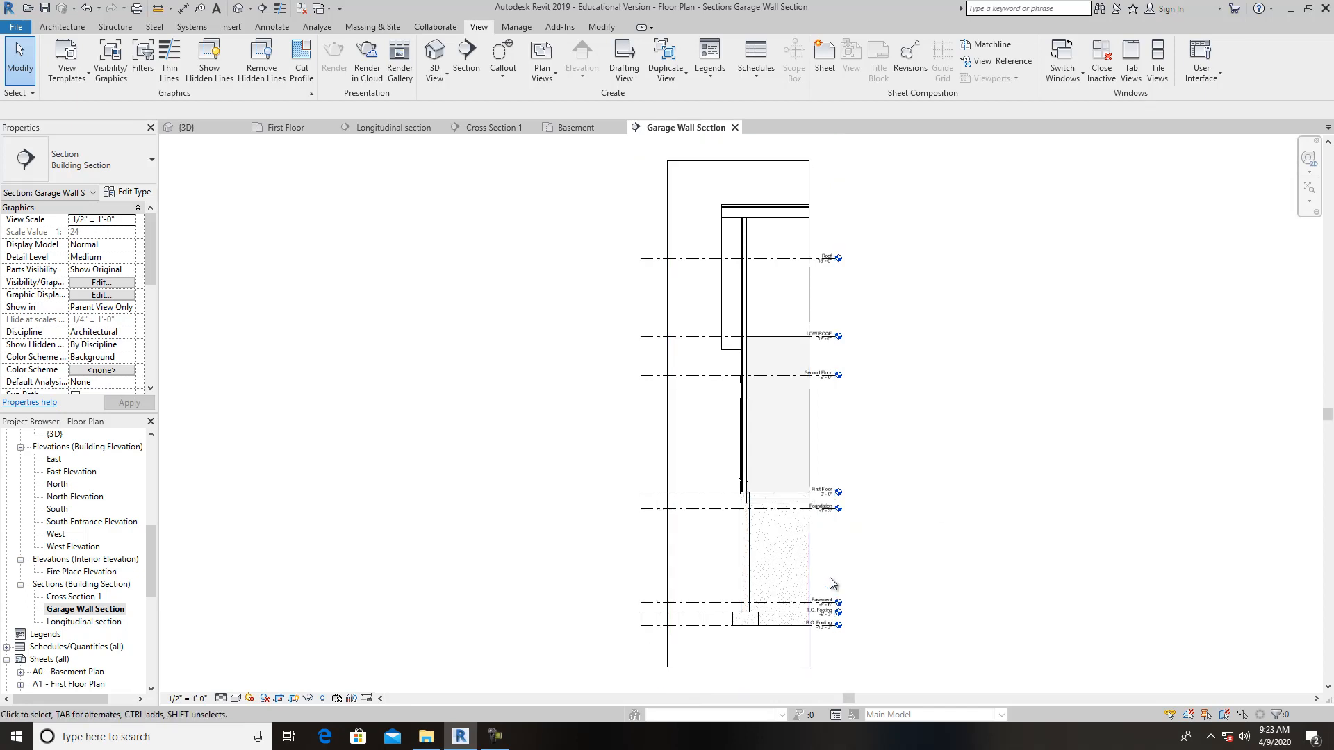
Set the Garage Wall Section view scale to 3/4" = 1'-0"
scroll(841, 590, "up", 1)
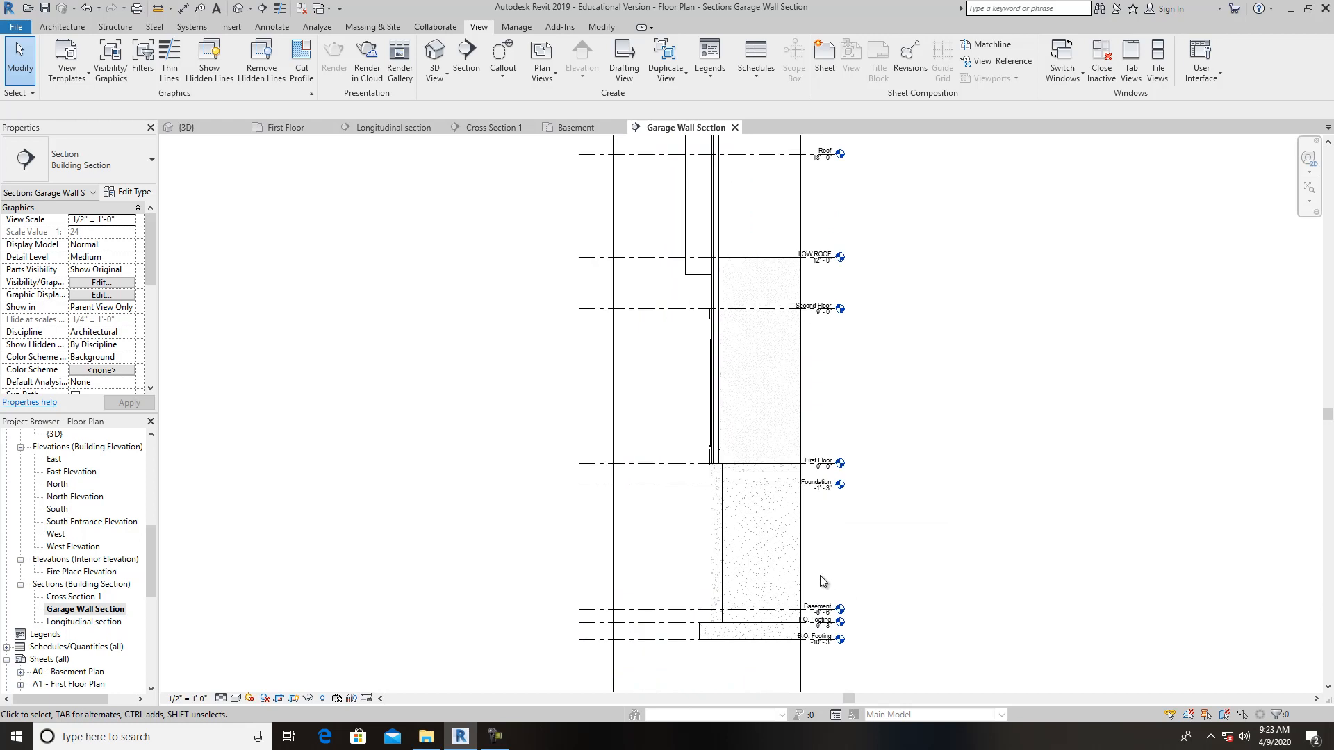
left_click(200, 700)
left_click(226, 349)
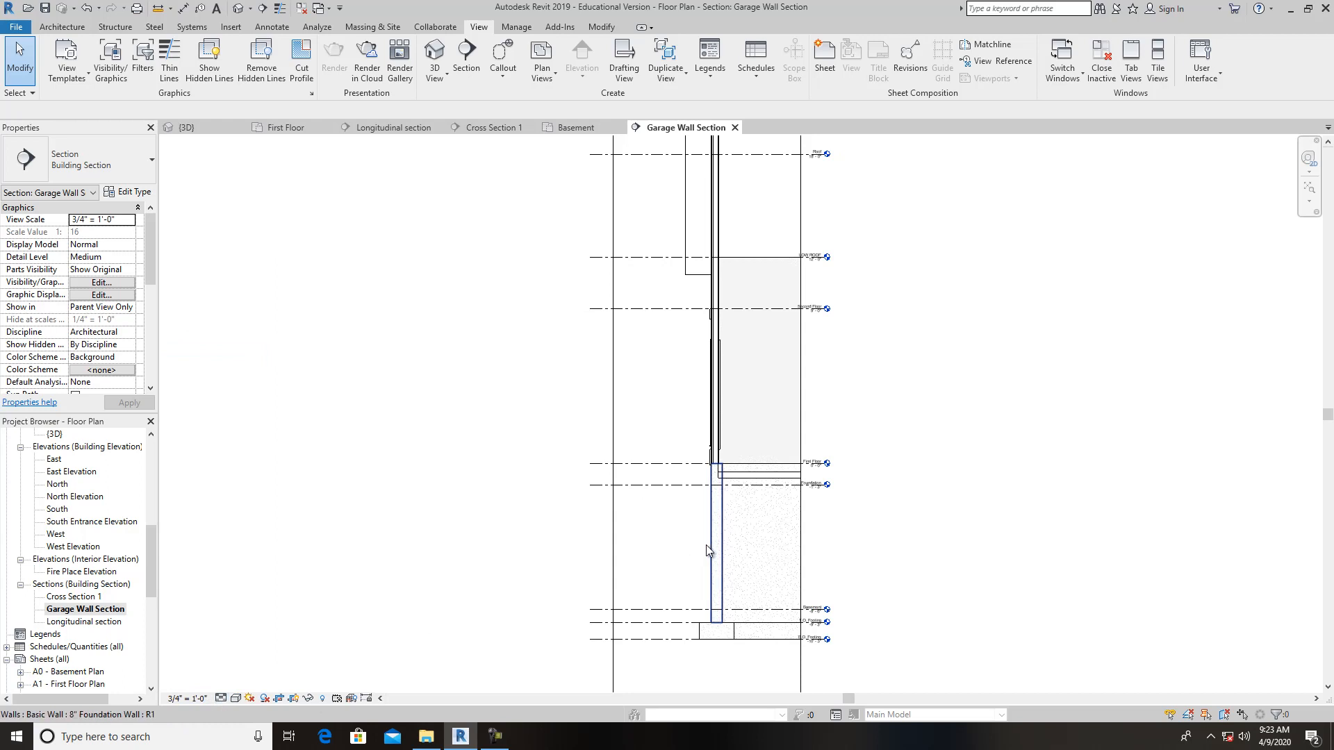
Join the garage floor slab with the 8" foundation wall at the First Floor level in the Garage Wall Section
scroll(743, 545, "up", 4)
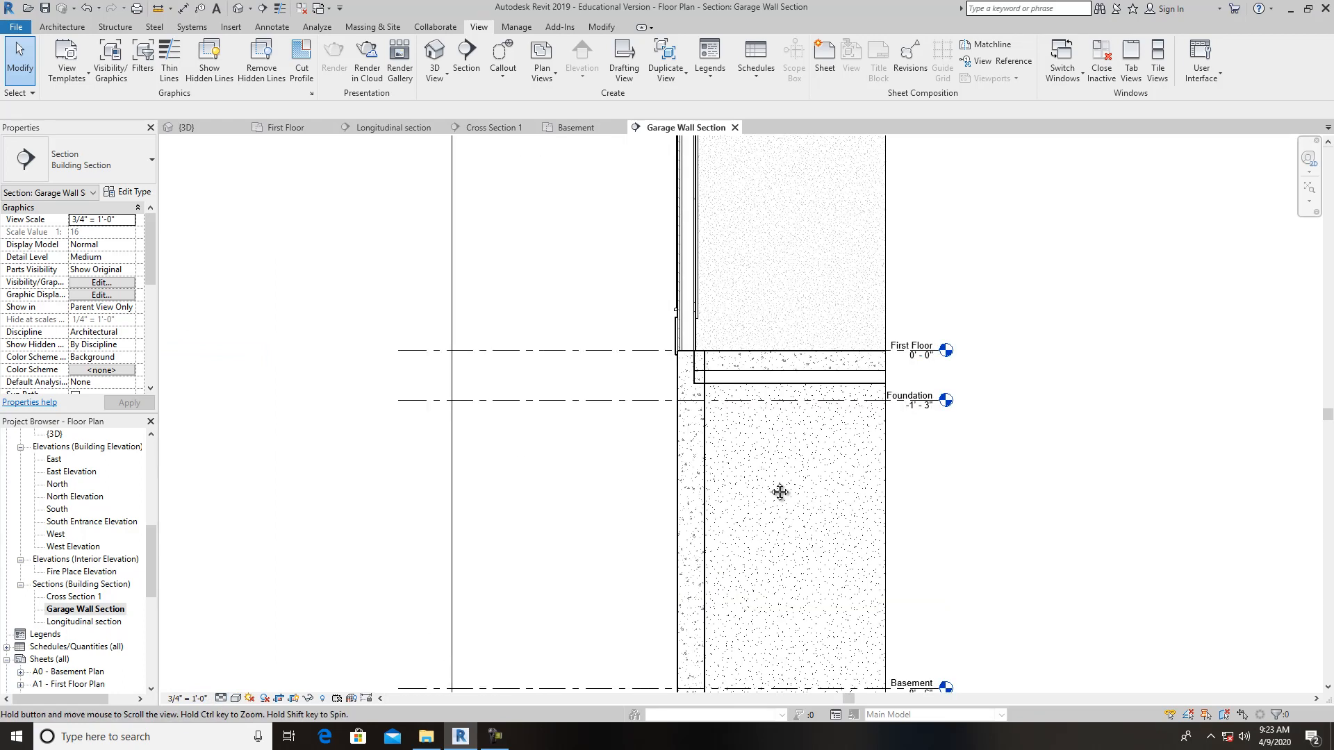
middle_click_drag(771, 486, 536, 529)
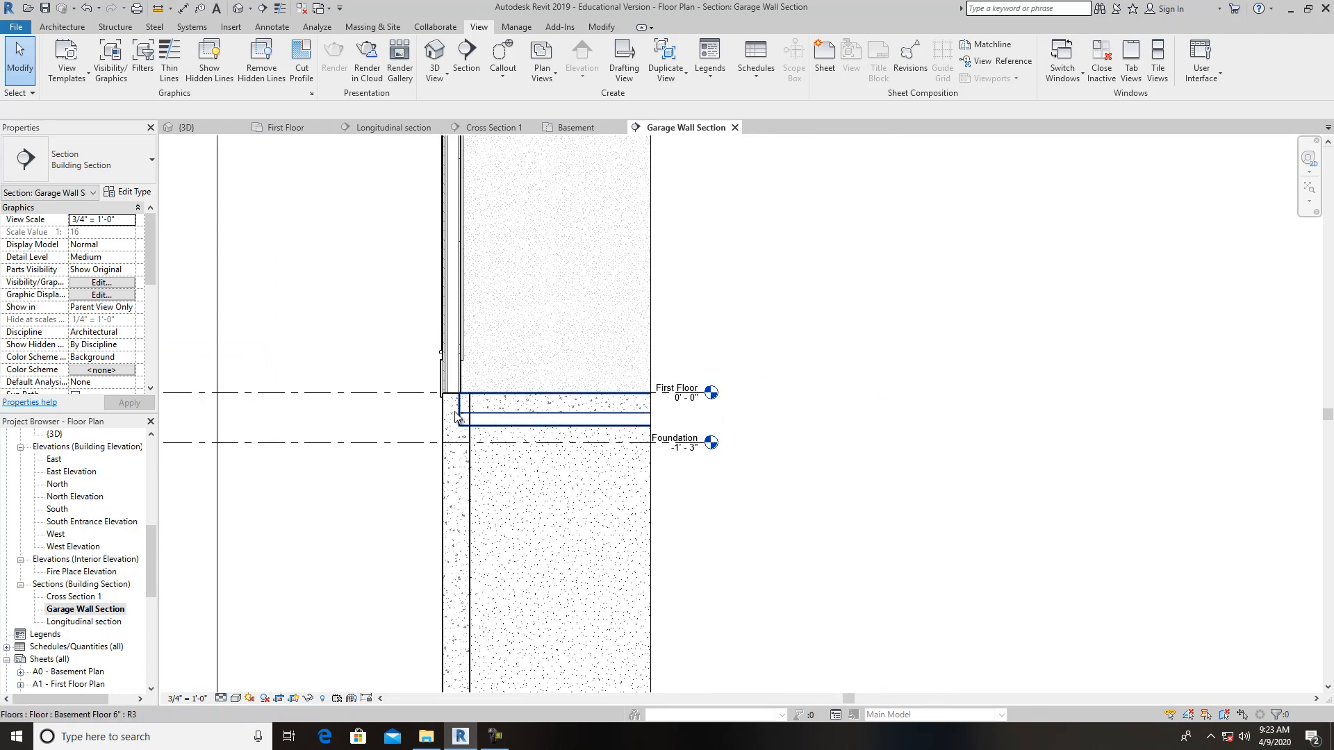
scroll(448, 436, "up", 2)
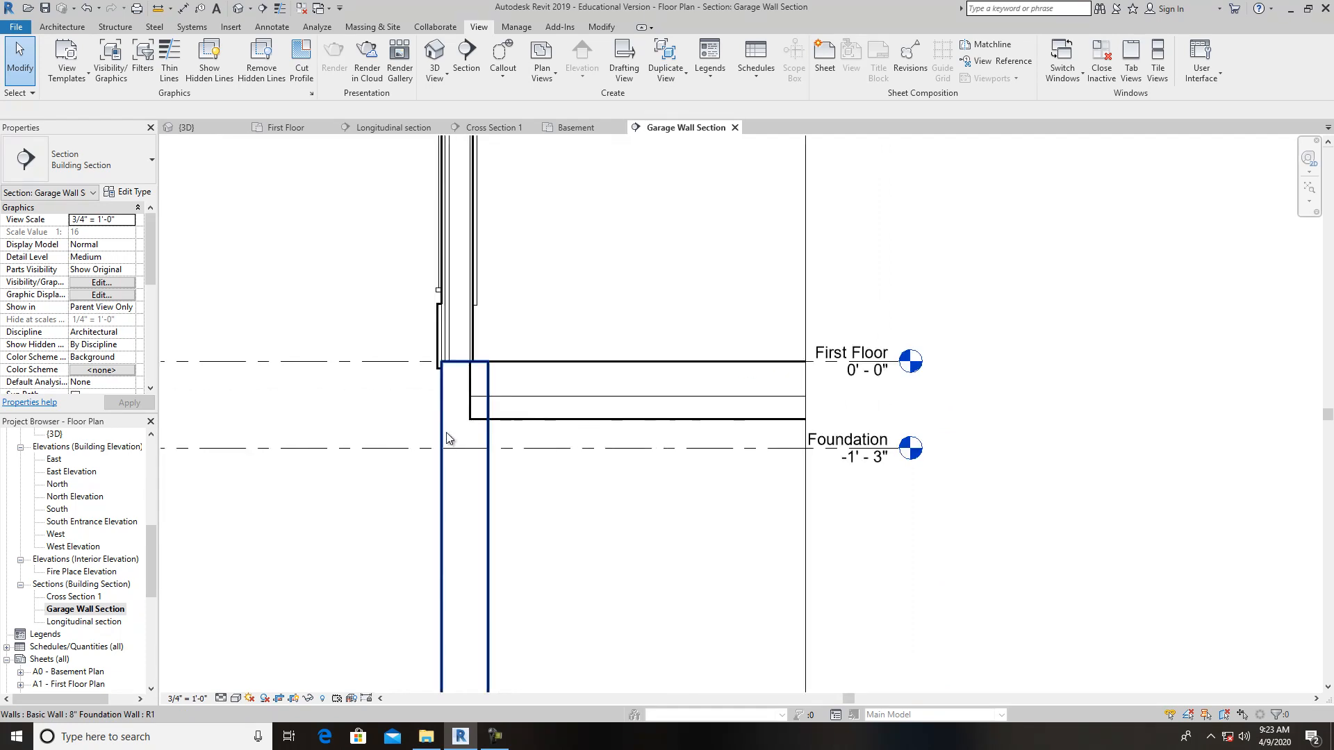
scroll(467, 385, "up", 2)
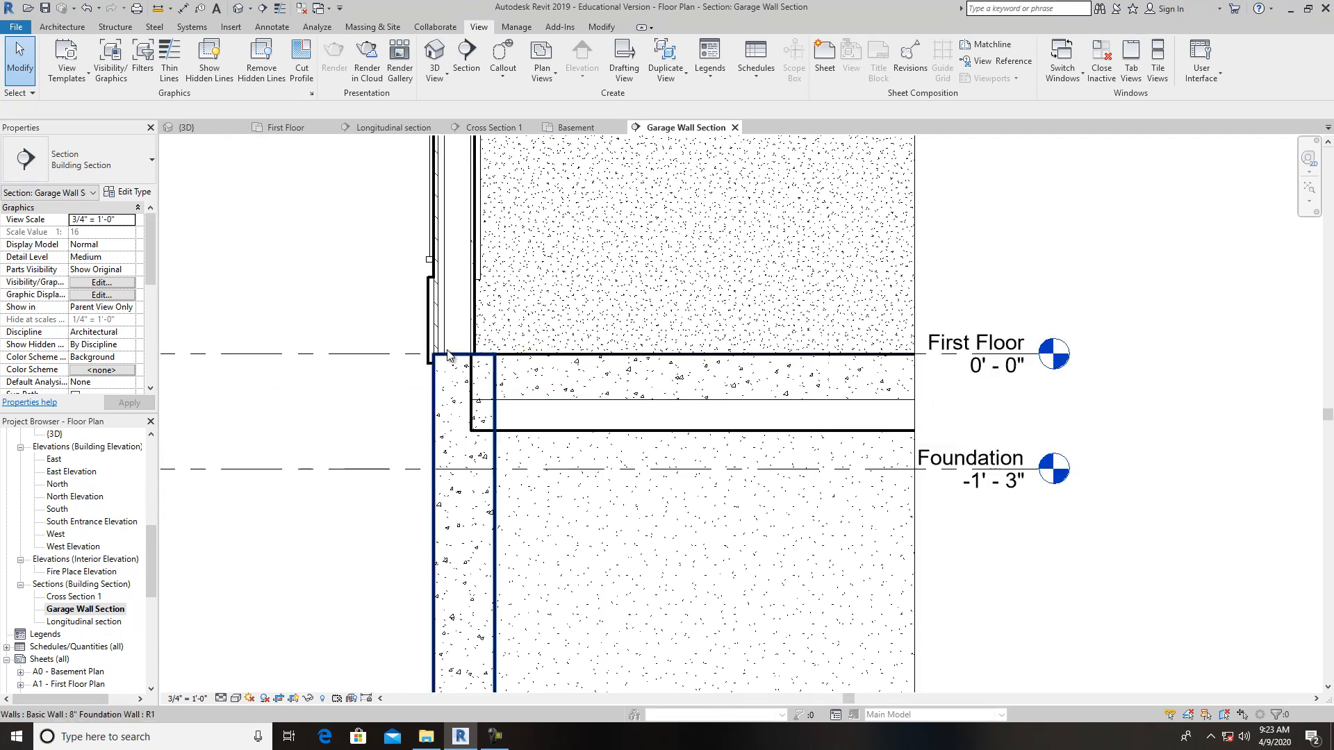
scroll(448, 355, "up", 3)
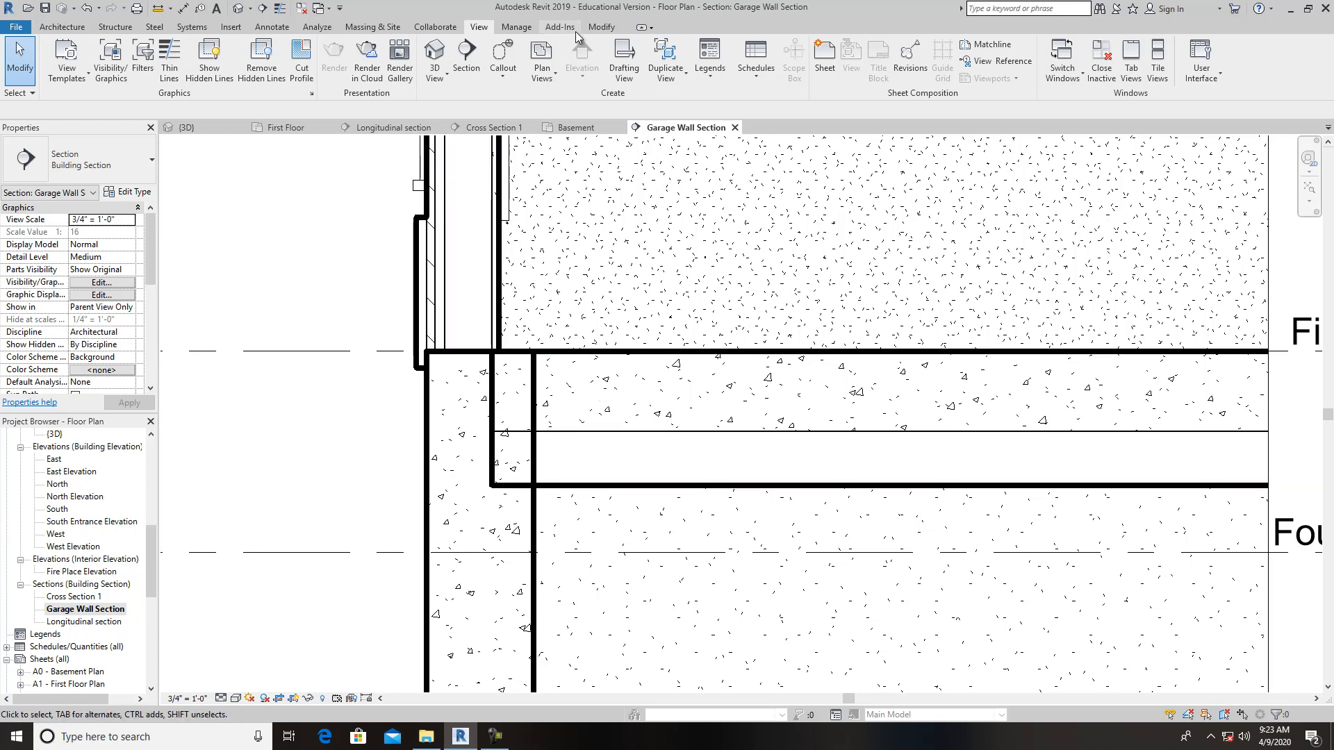
left_click(599, 27)
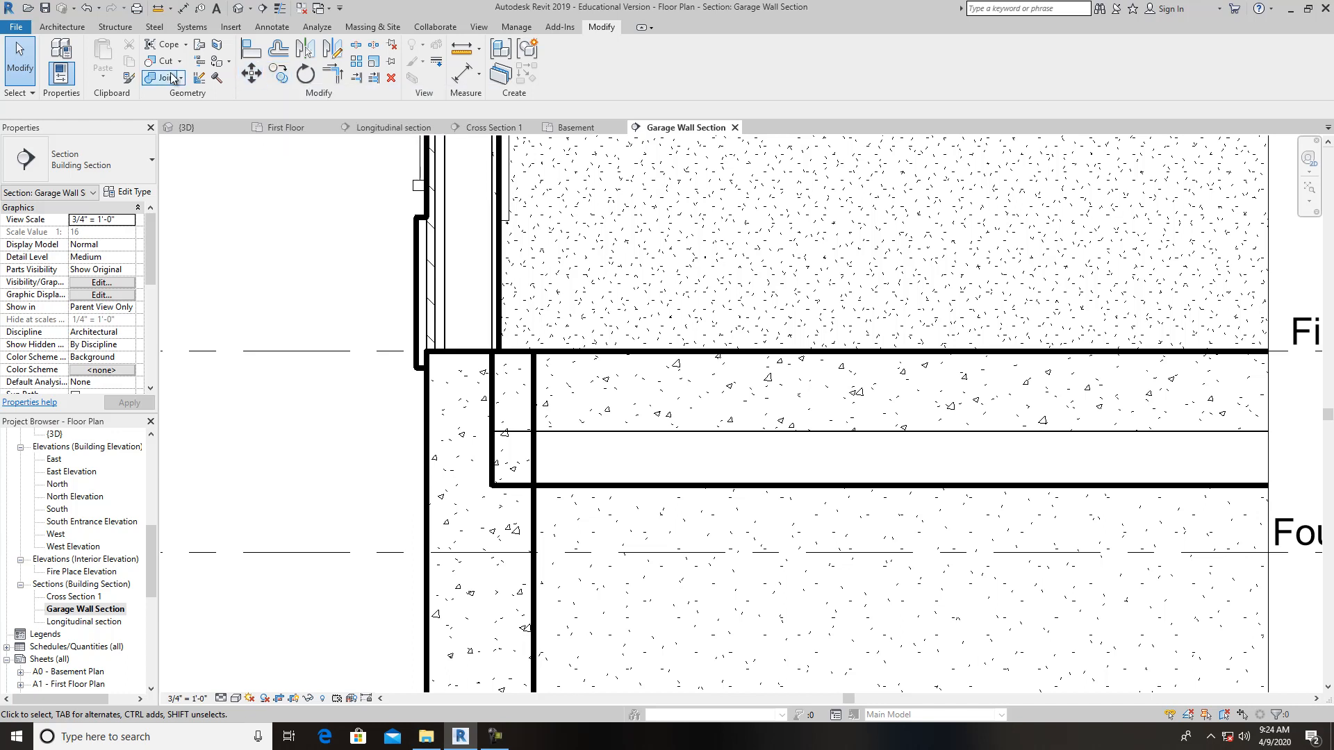
left_click(167, 78)
left_click(603, 366)
left_click(470, 367)
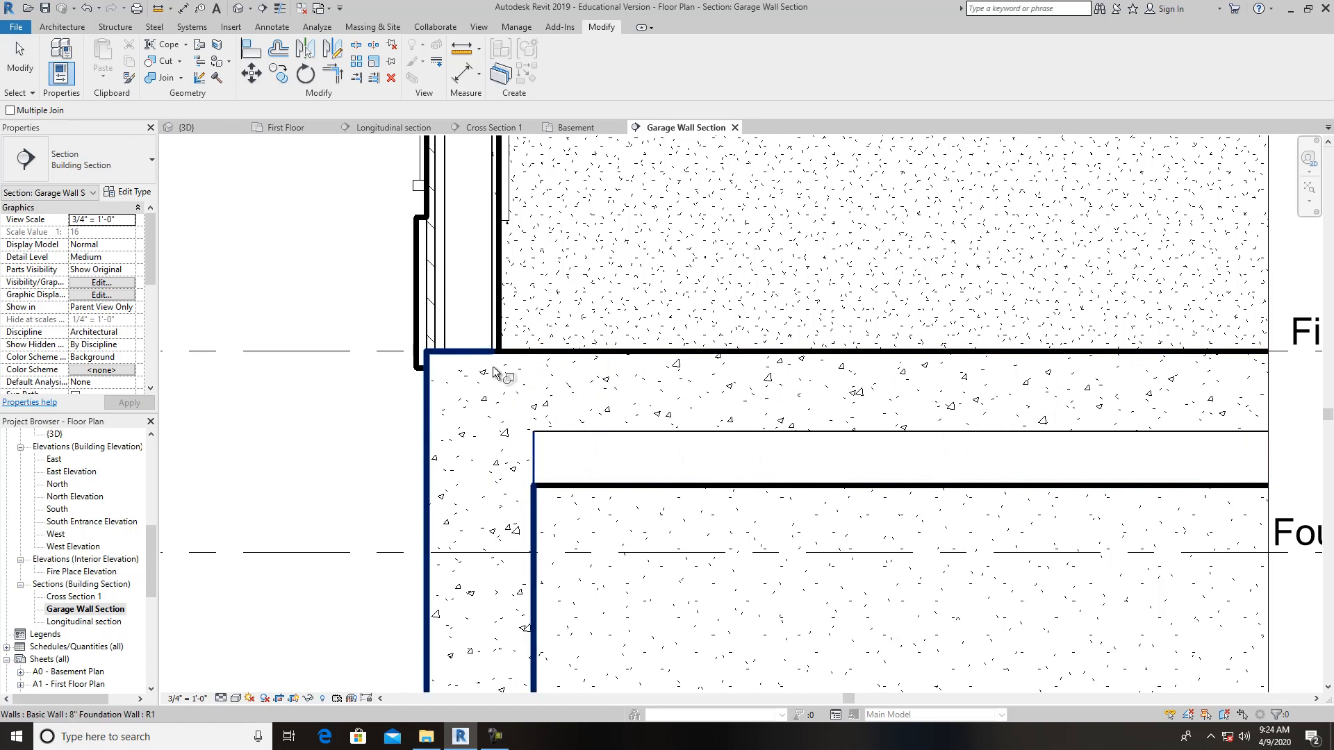
scroll(531, 510, "down", 4)
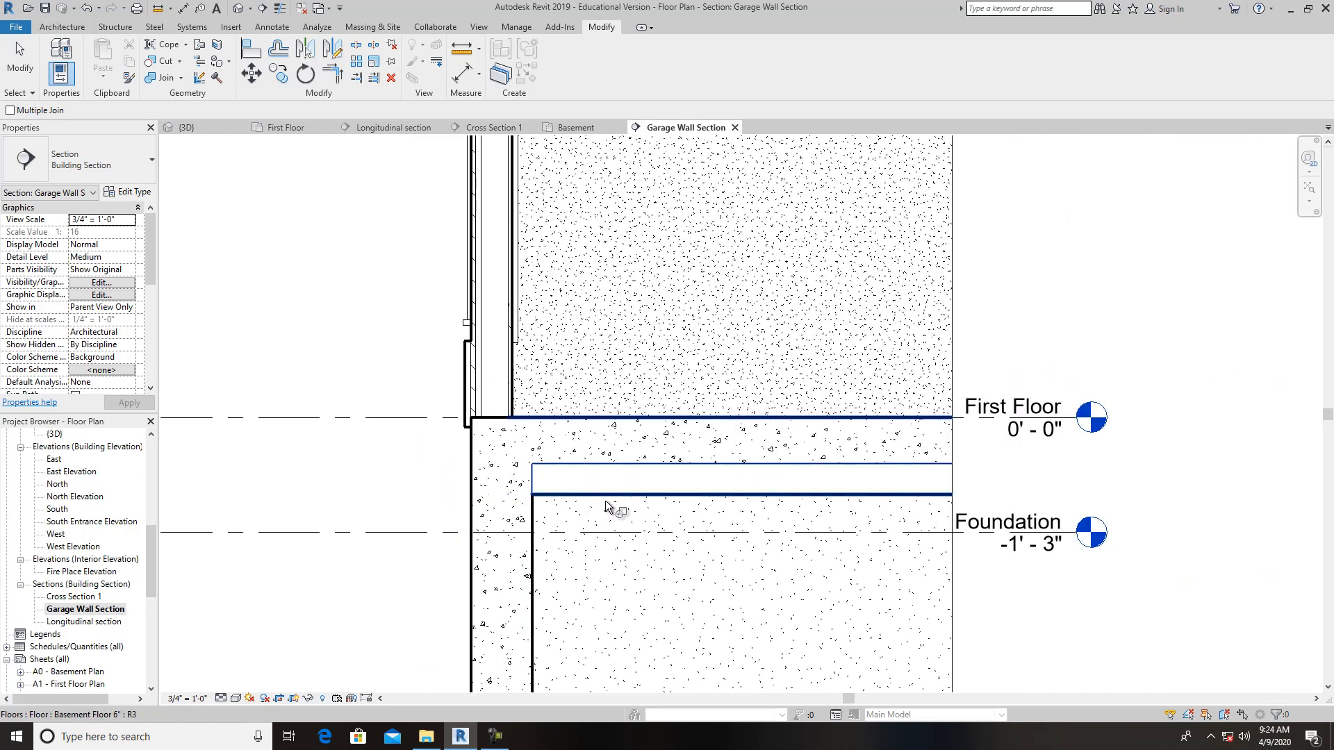
key("Escape")
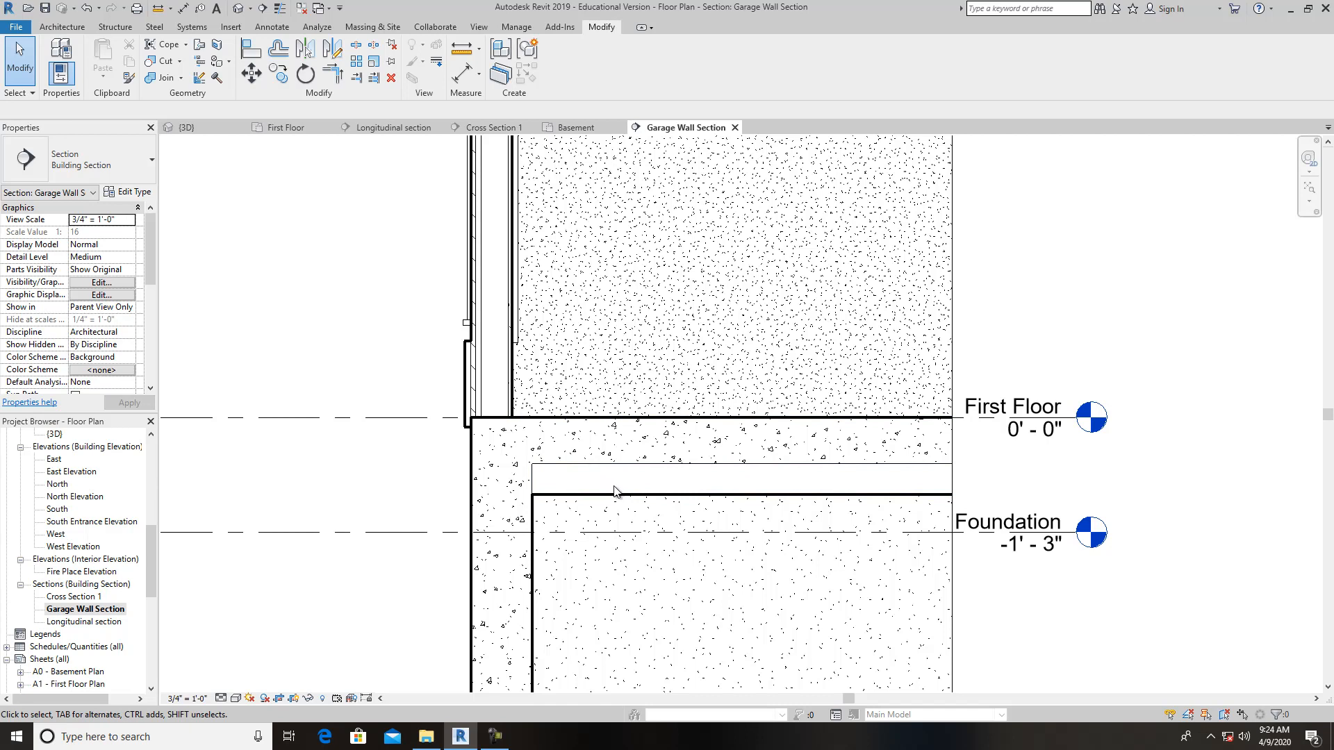
In the Garage Wall Section, show level heads at the outer ends of the First Floor and Foundation levels
scroll(616, 489, "down", 2)
middle_click_drag(624, 495, 544, 658)
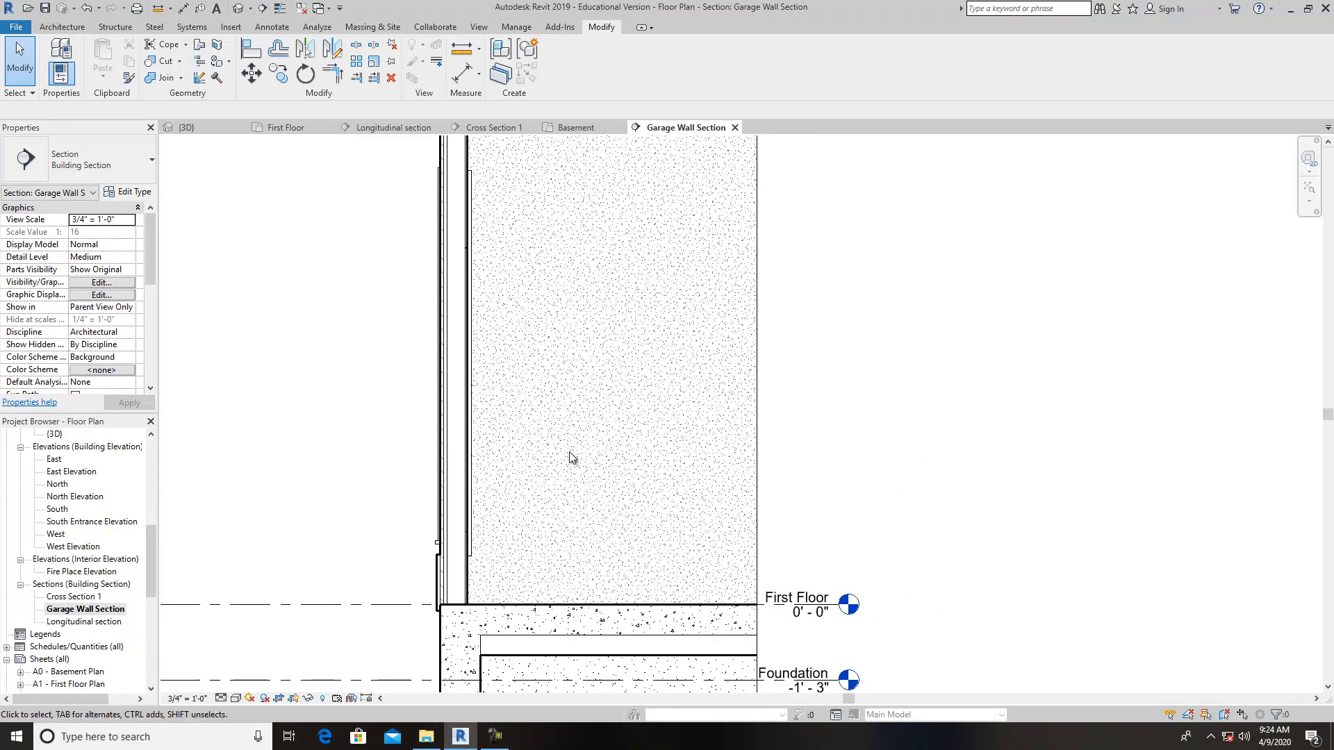
scroll(626, 487, "down", 3)
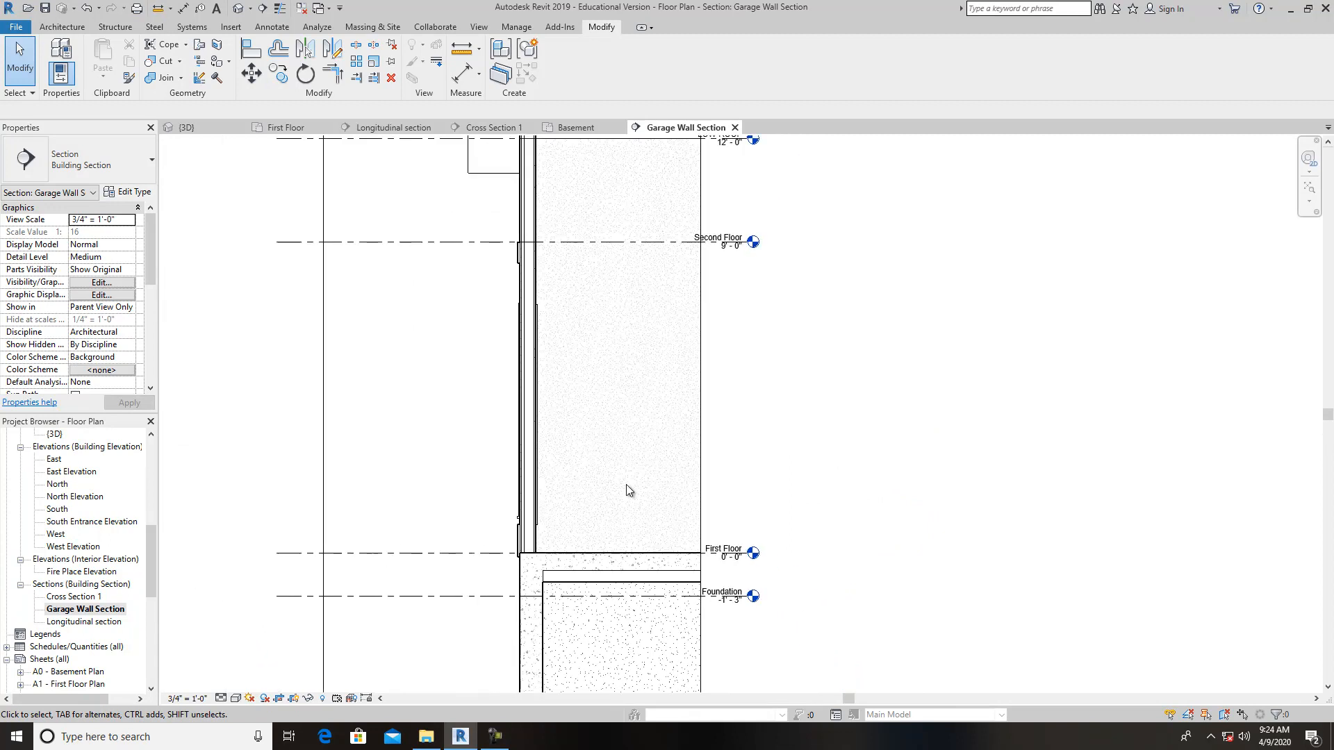
scroll(627, 485, "down", 1)
middle_click_drag(793, 438, 672, 551)
scroll(660, 532, "down", 3)
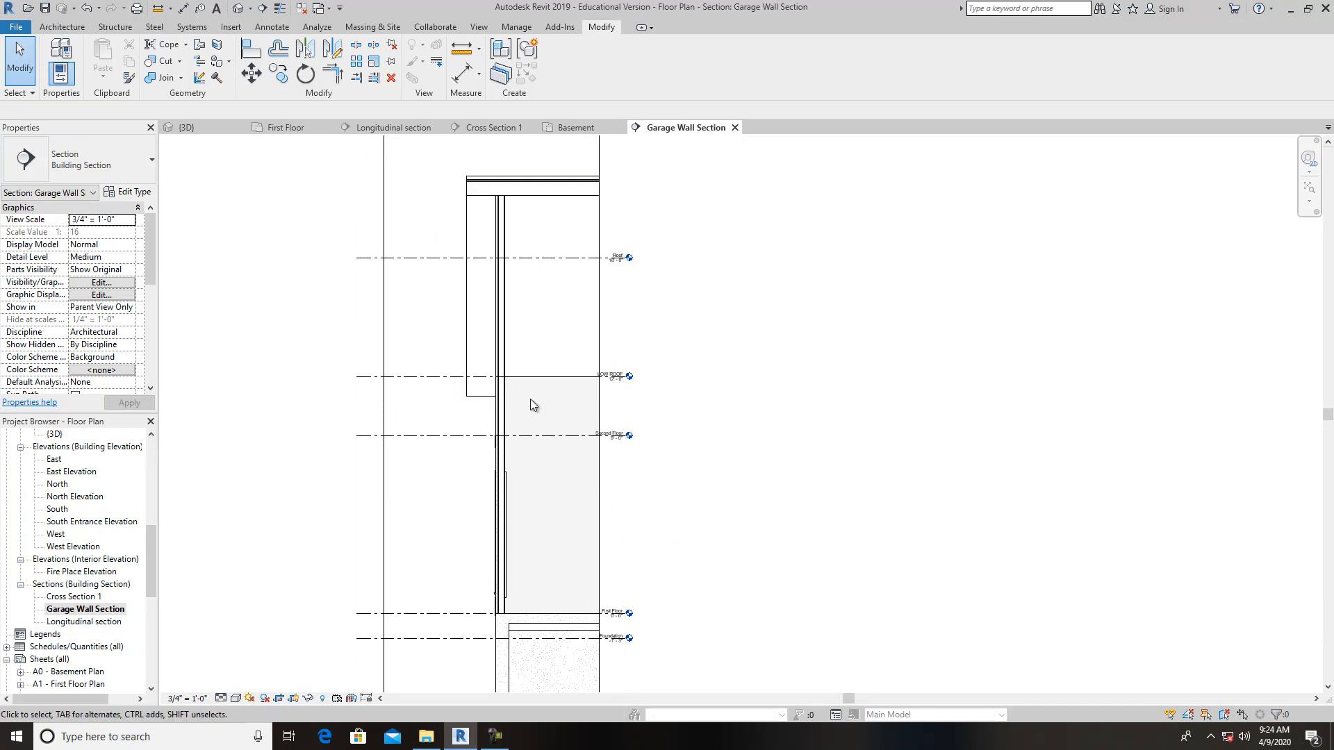
scroll(649, 487, "down", 4)
middle_click_drag(668, 486, 644, 441)
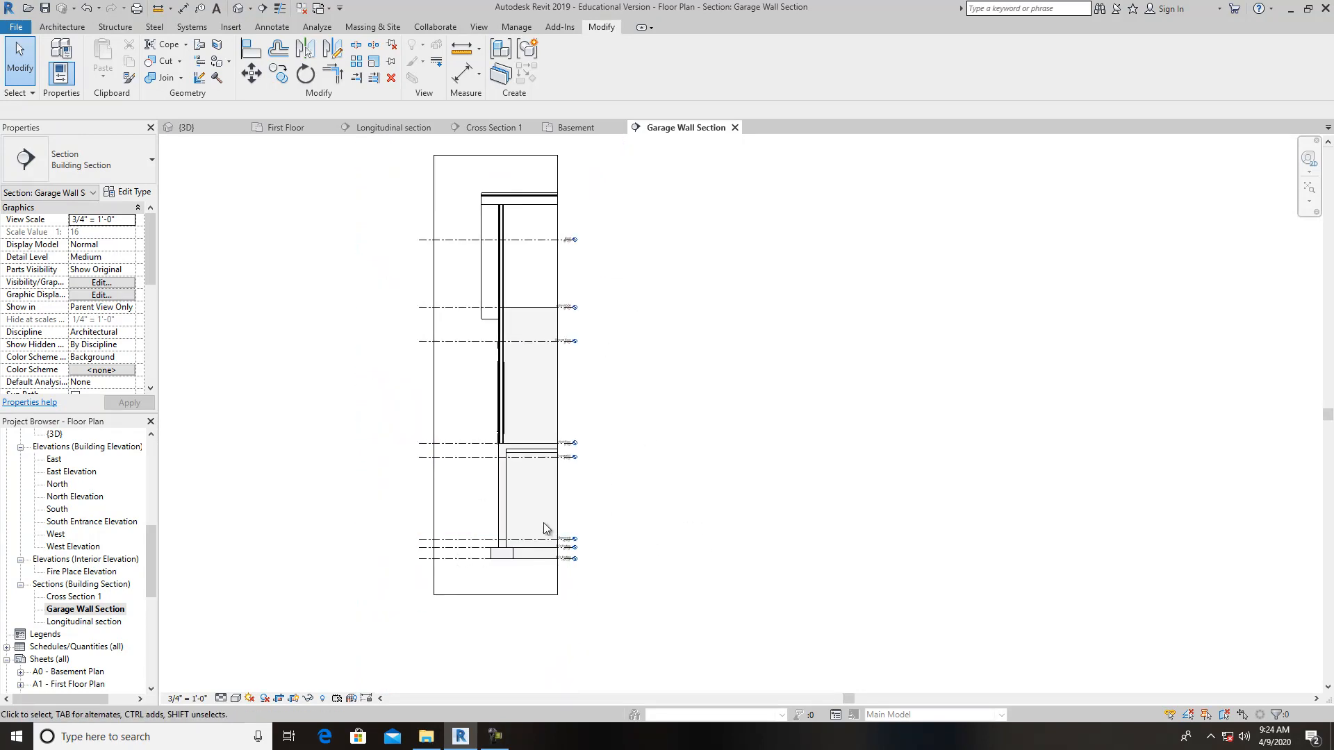
left_click(470, 451)
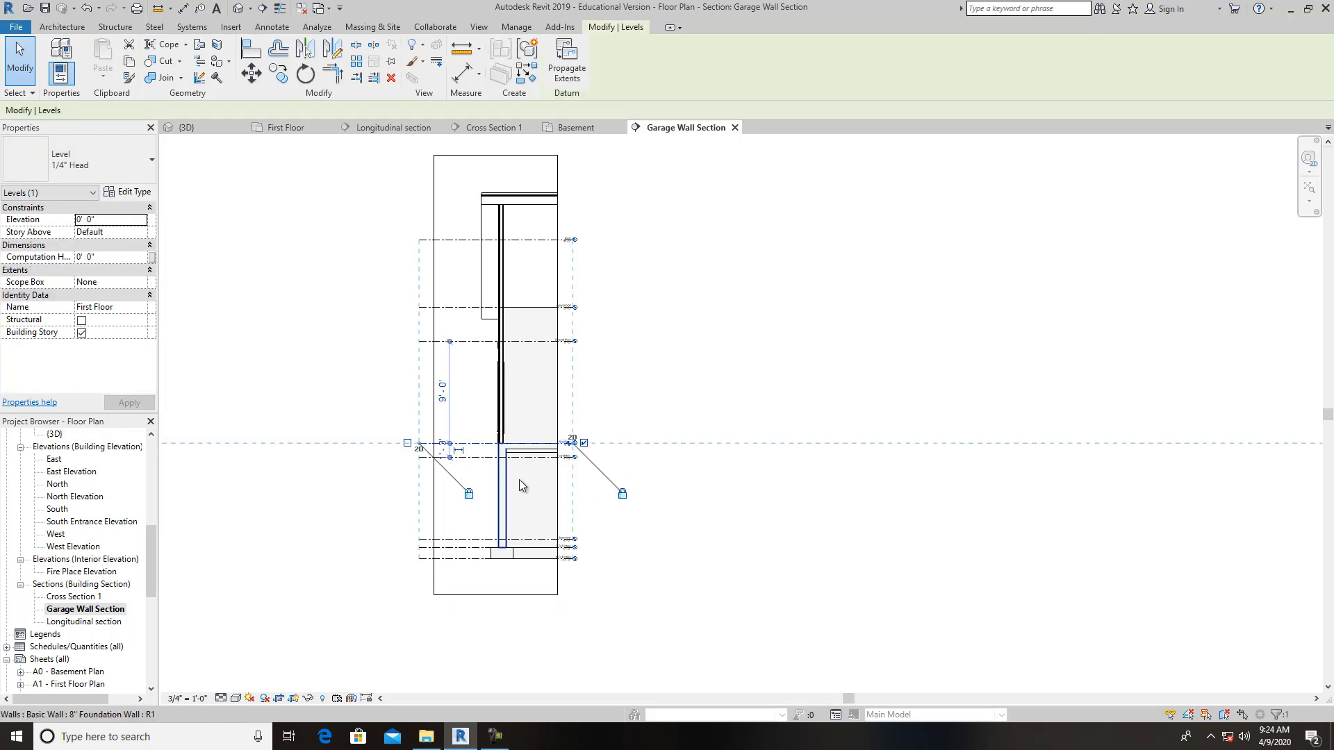
scroll(465, 474, "up", 2)
left_click(365, 420)
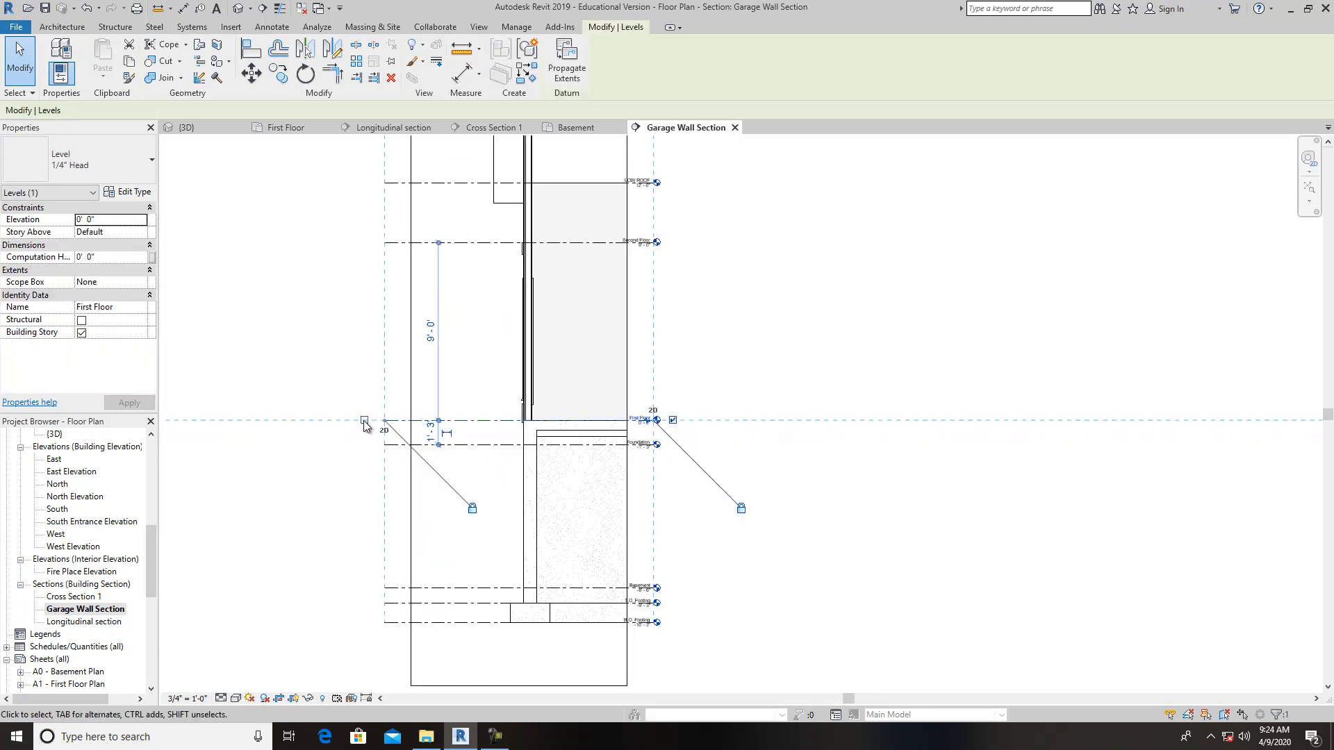
left_click(486, 445)
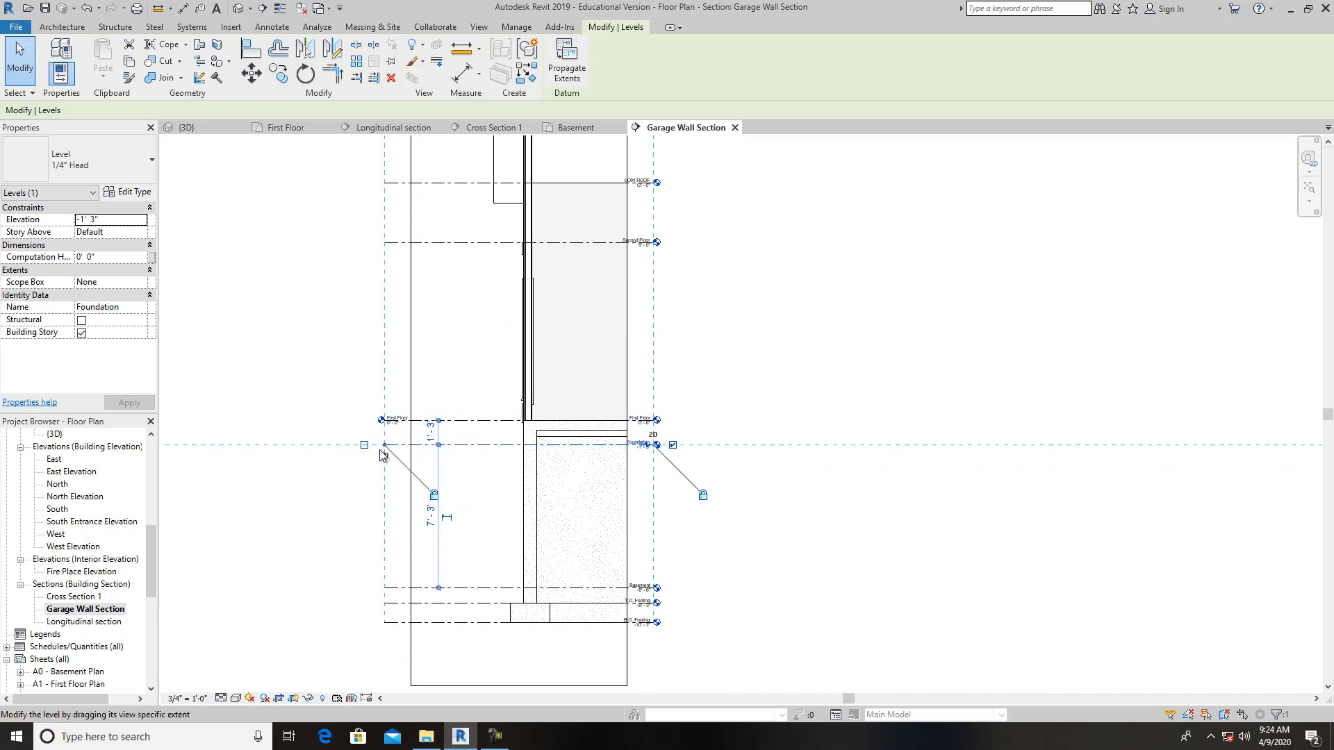
Show level heads at the outer ends of the Basement, T.O. Footing and B.O. Footing levels
left_click(397, 589)
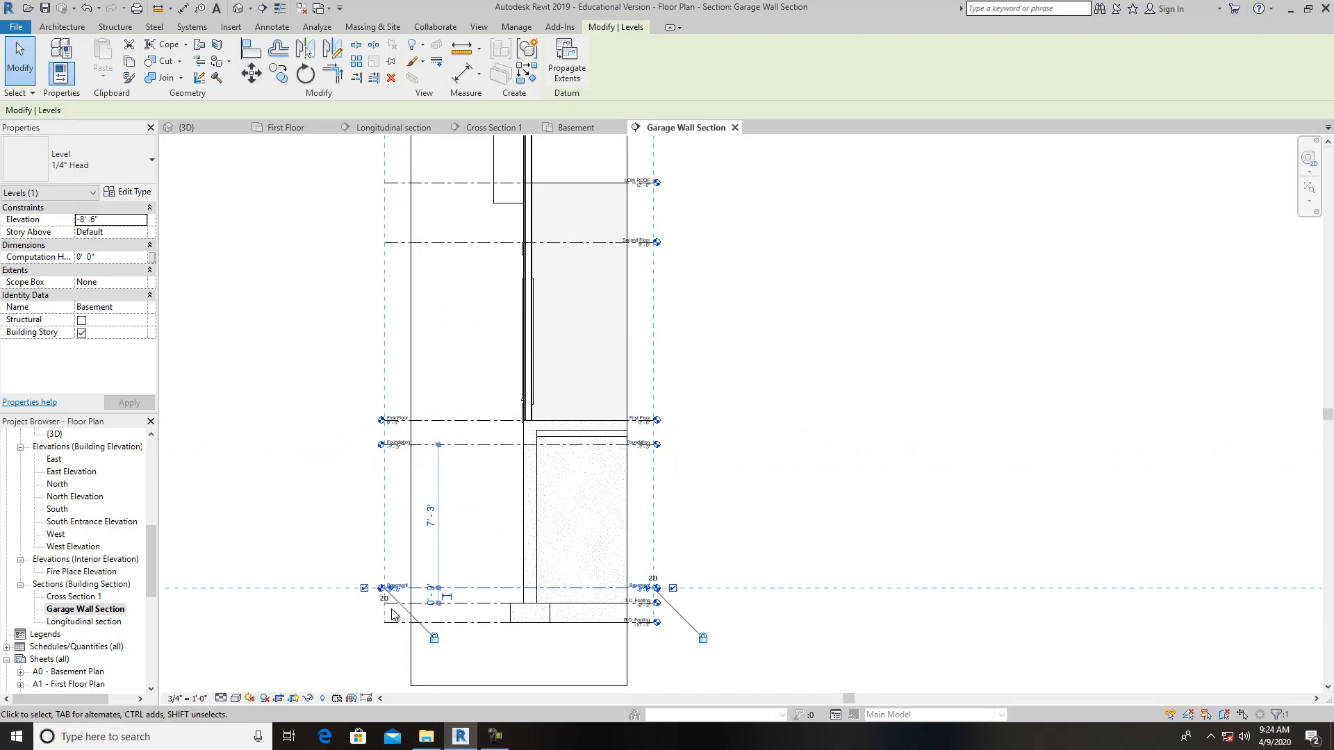
left_click(388, 604)
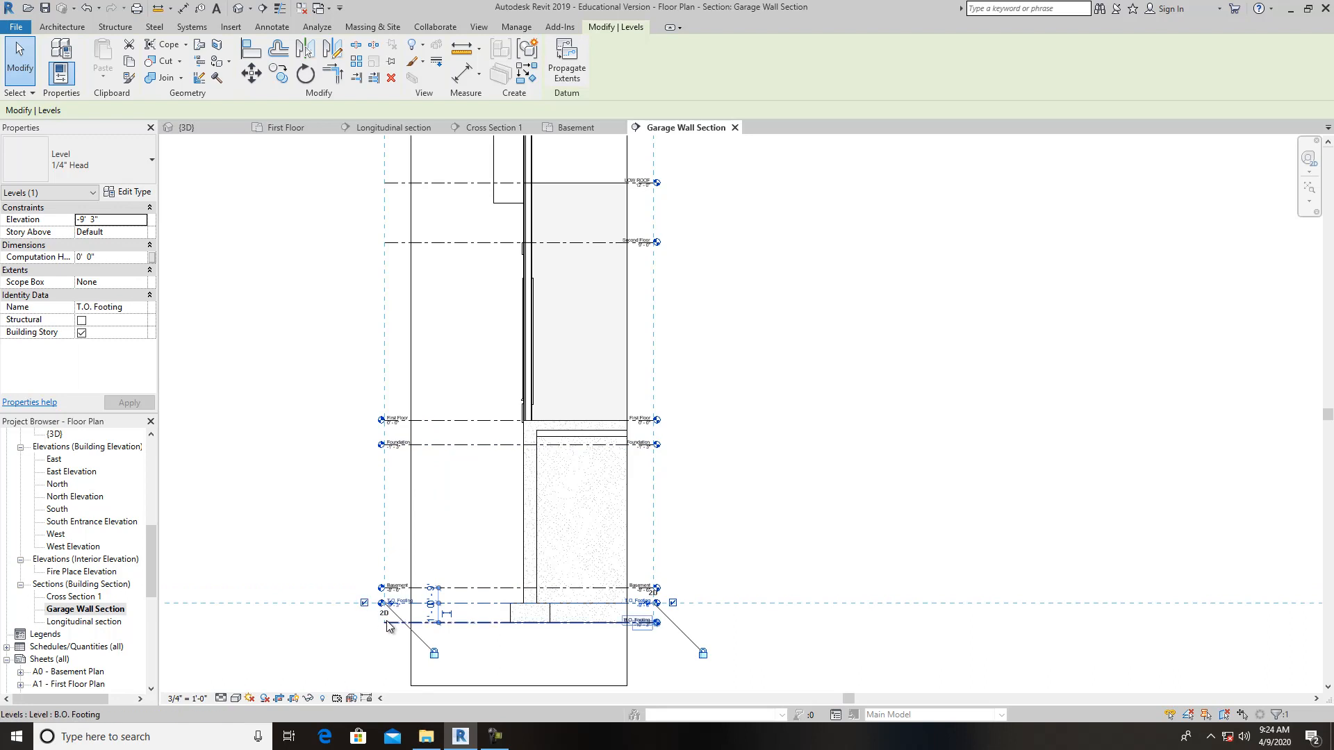
left_click(388, 623)
Show level heads at the outer ends of the Second Floor level, the 12'-0" level and the Roof level
scroll(381, 463, "up", 3)
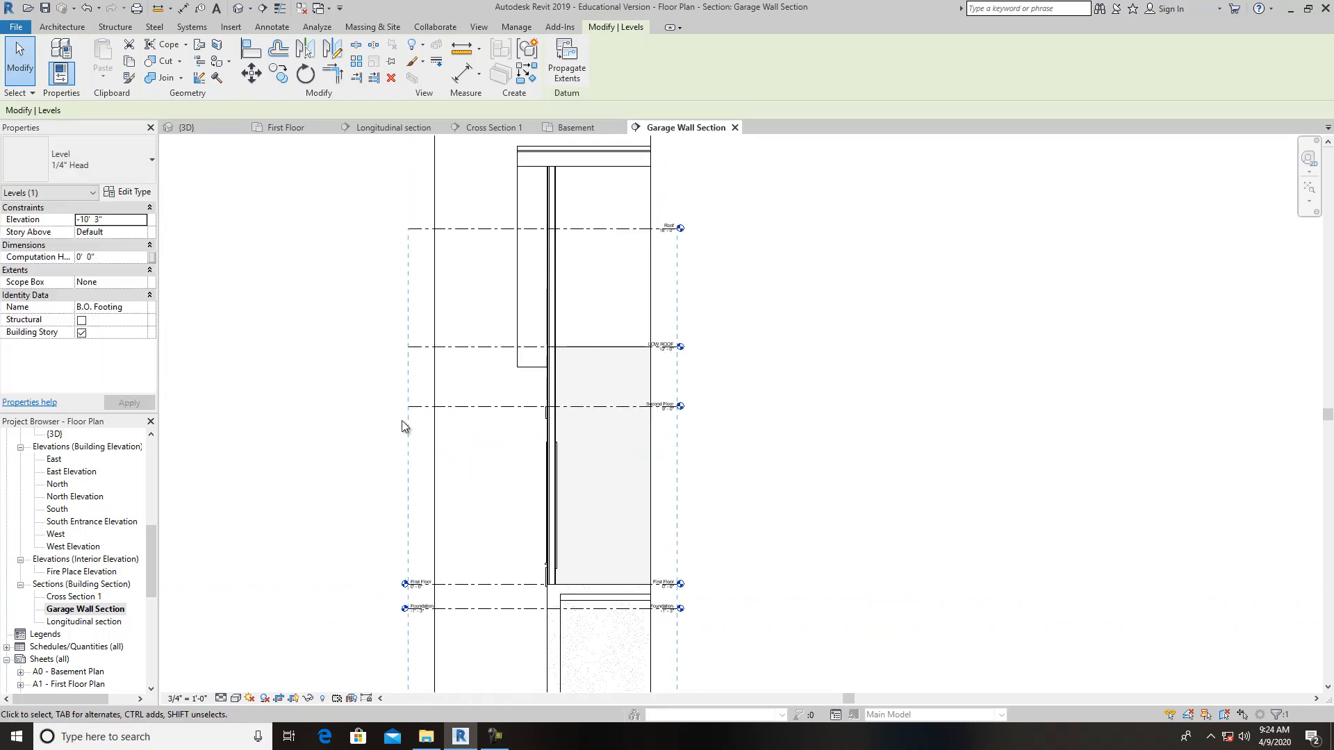
left_click(425, 407)
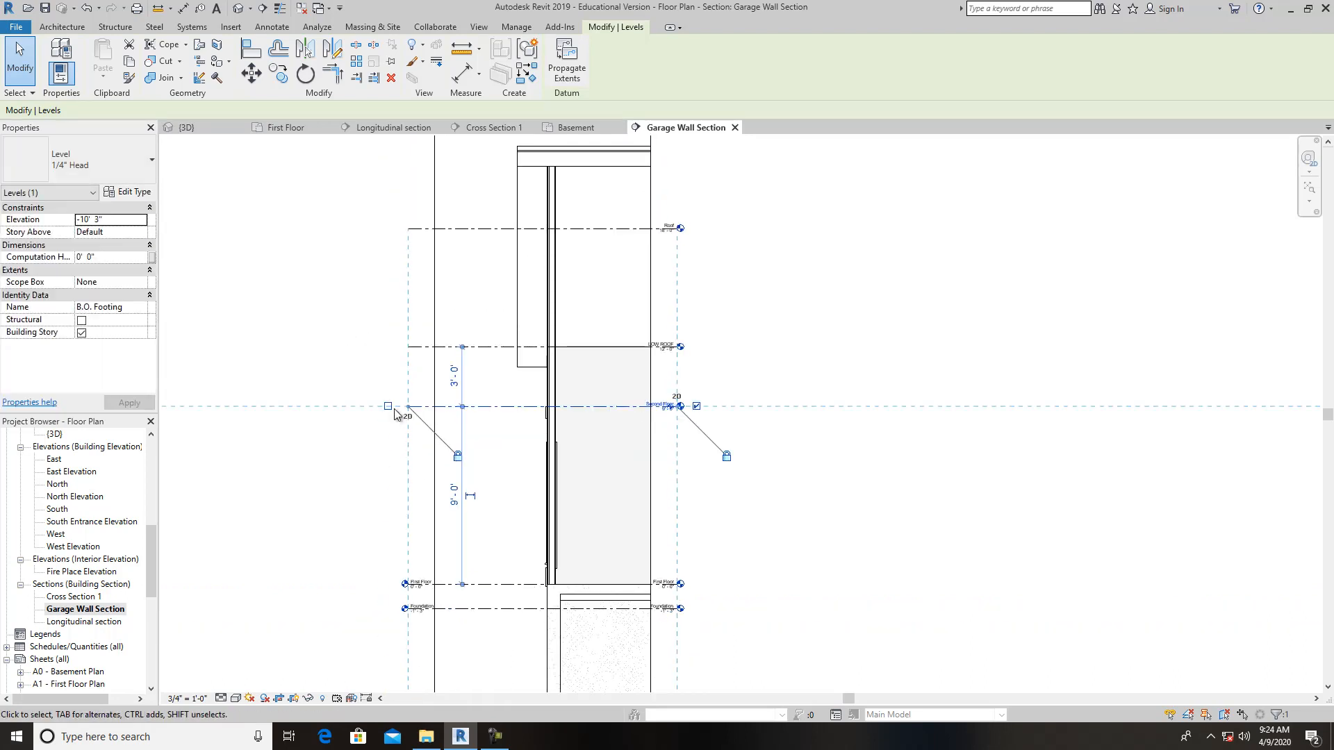
left_click(425, 347)
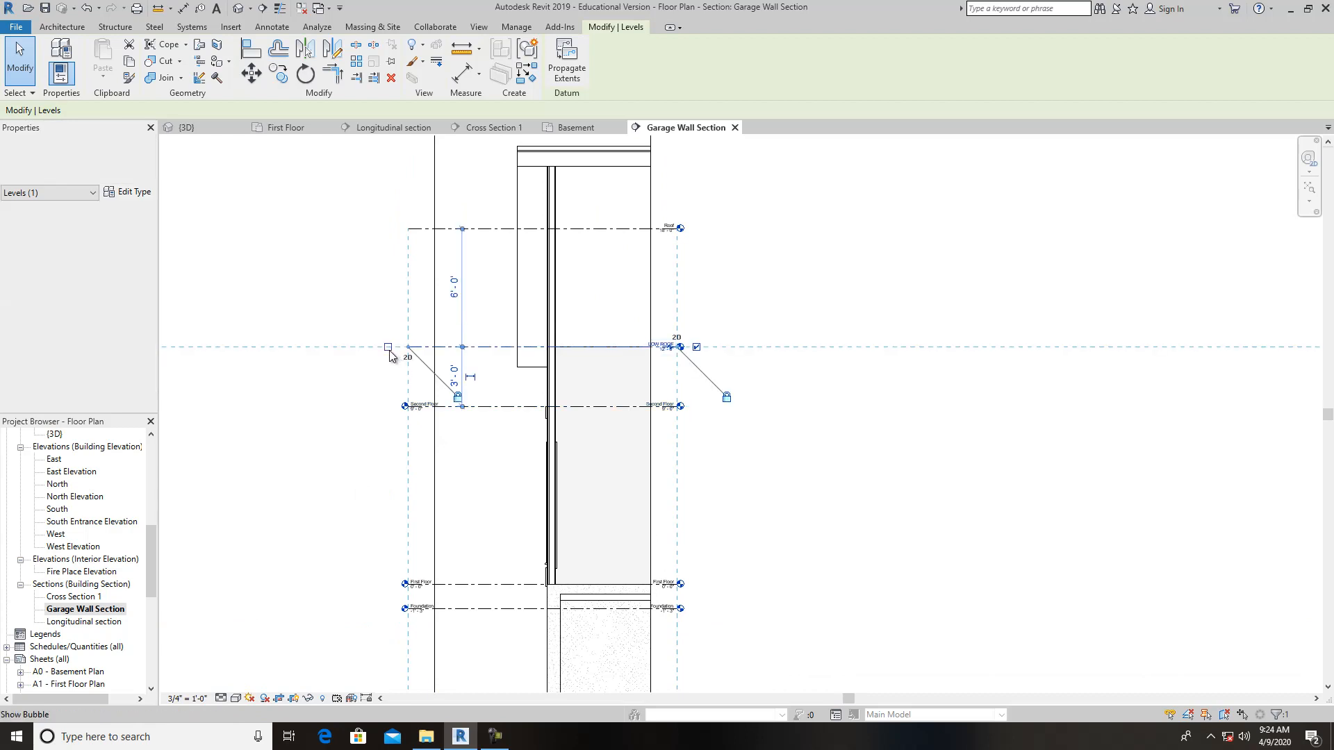
left_click(415, 228)
left_click(799, 439)
In Cross Section 1, place a rectangular callout around the exterior wall opposite the low side roof, from the main roof's eave to below the footing
scroll(798, 443, "down", 1)
middle_click_drag(803, 510, 733, 396)
scroll(610, 556, "up", 1)
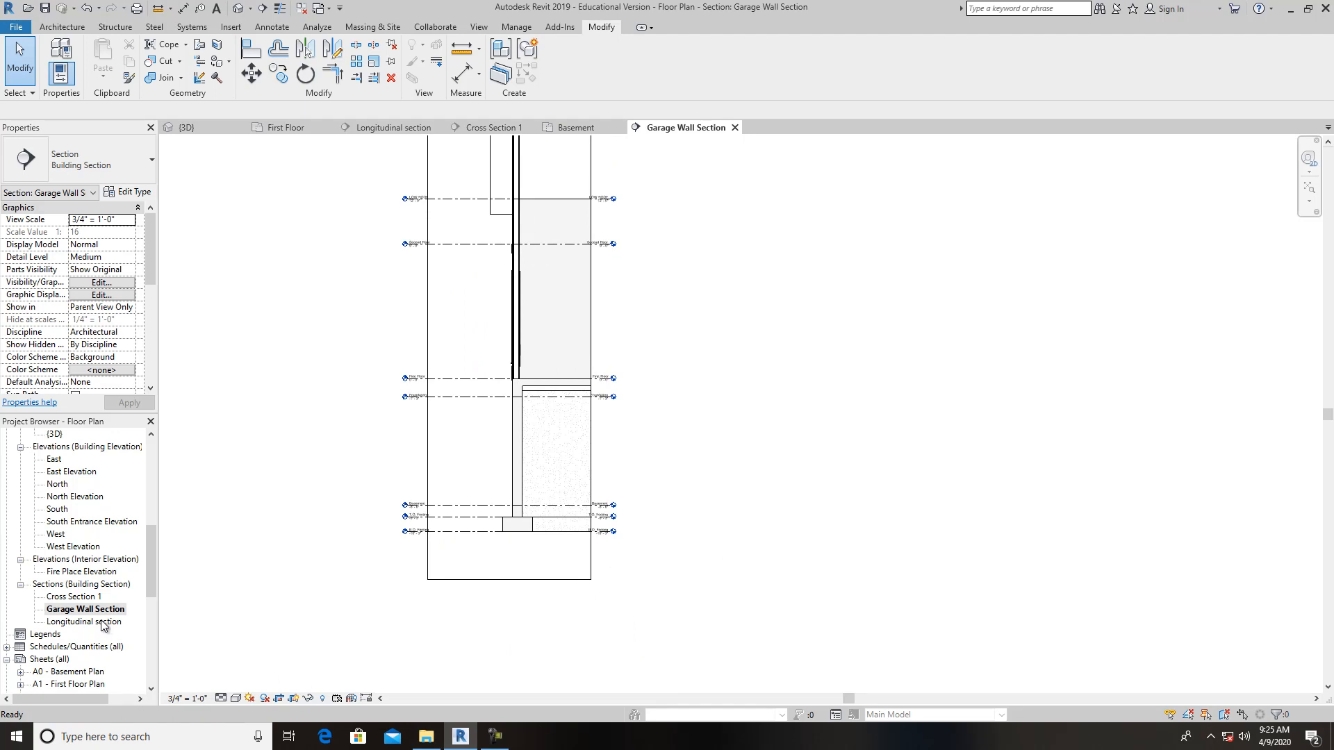
double_click(89, 596)
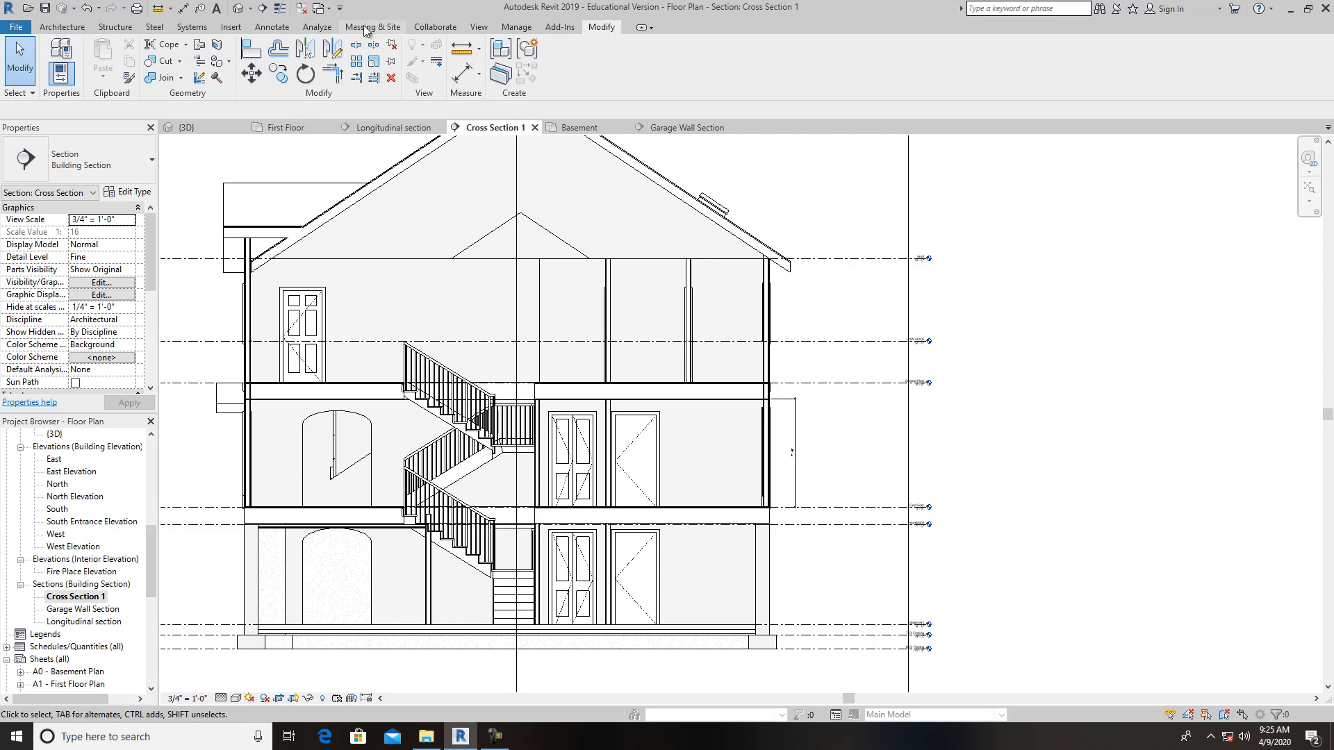
left_click(478, 27)
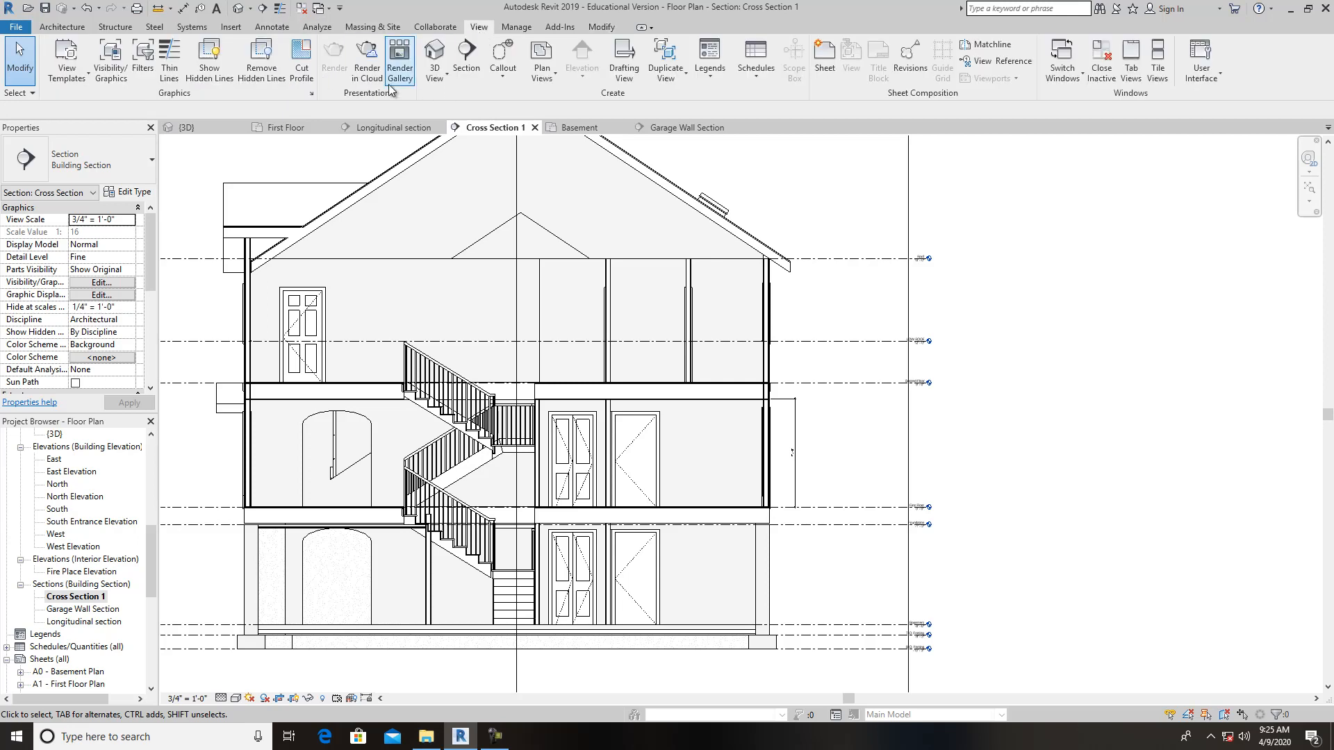
left_click(502, 55)
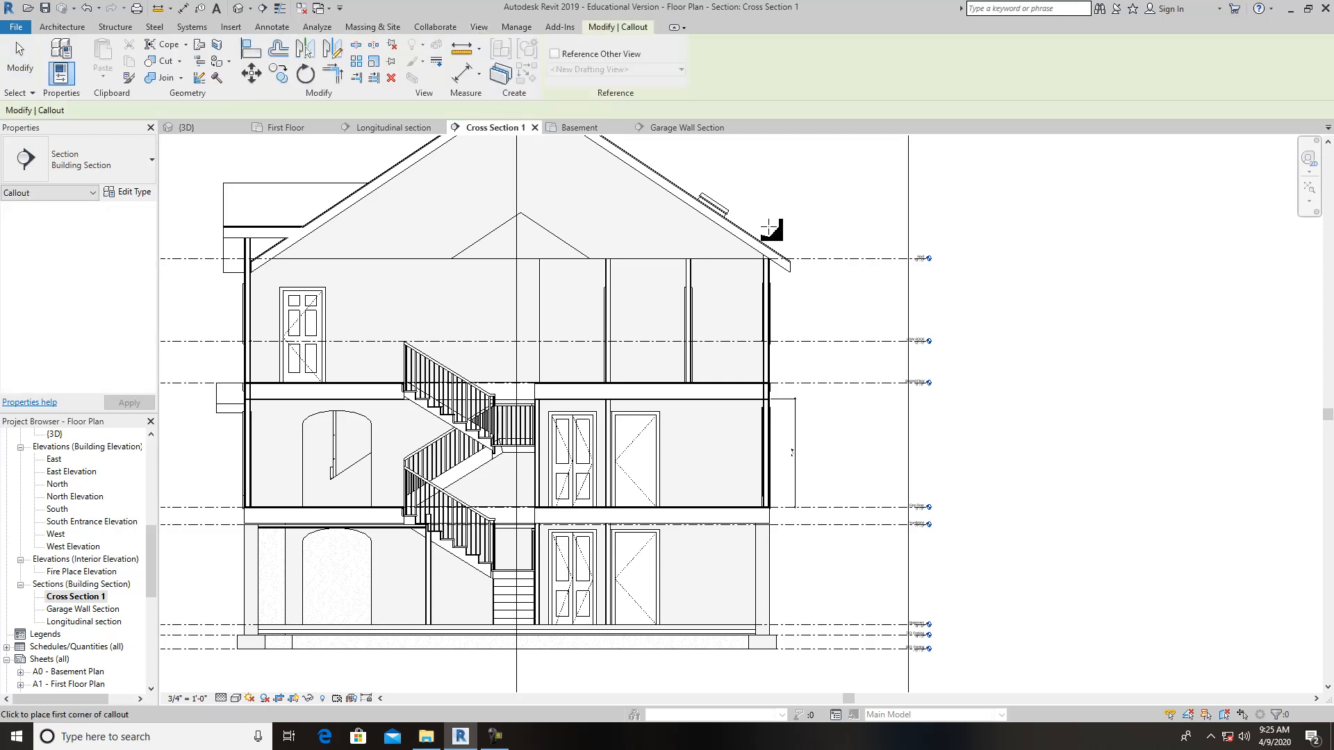
left_click(742, 216)
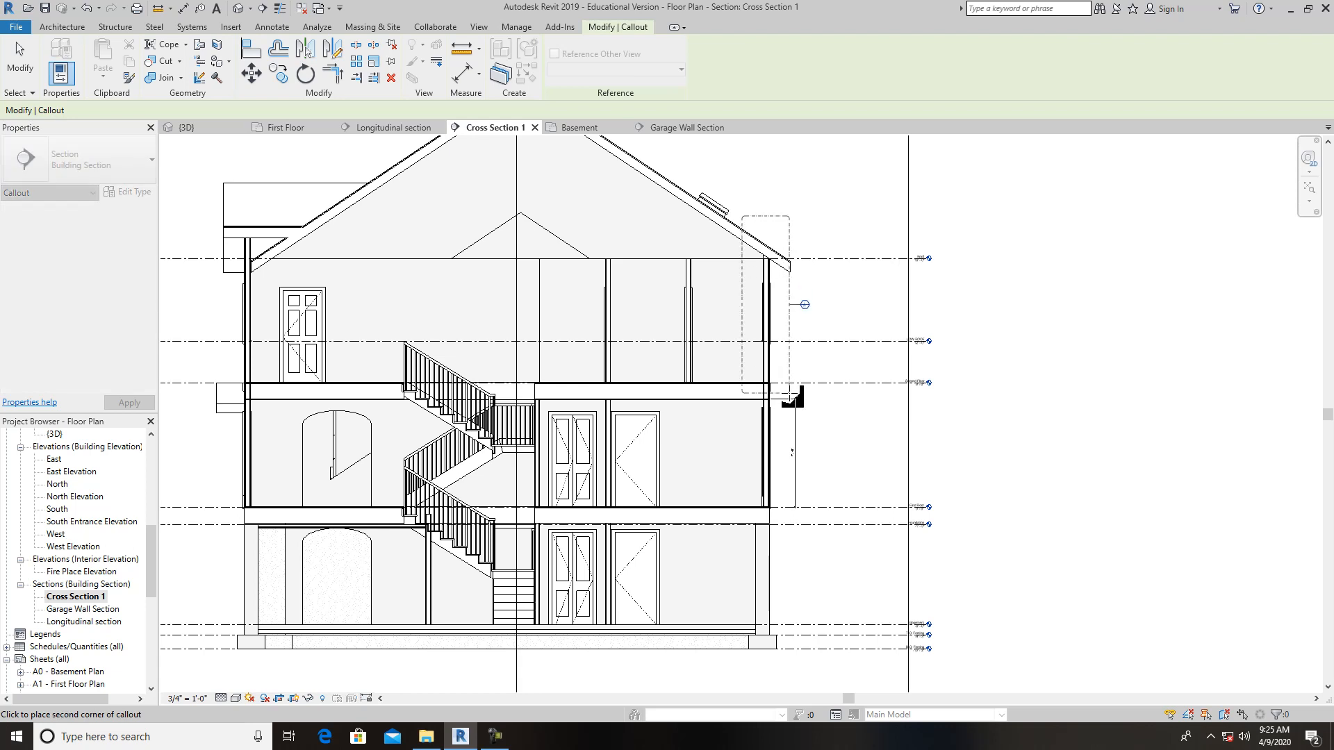
left_click(809, 679)
left_click(859, 494)
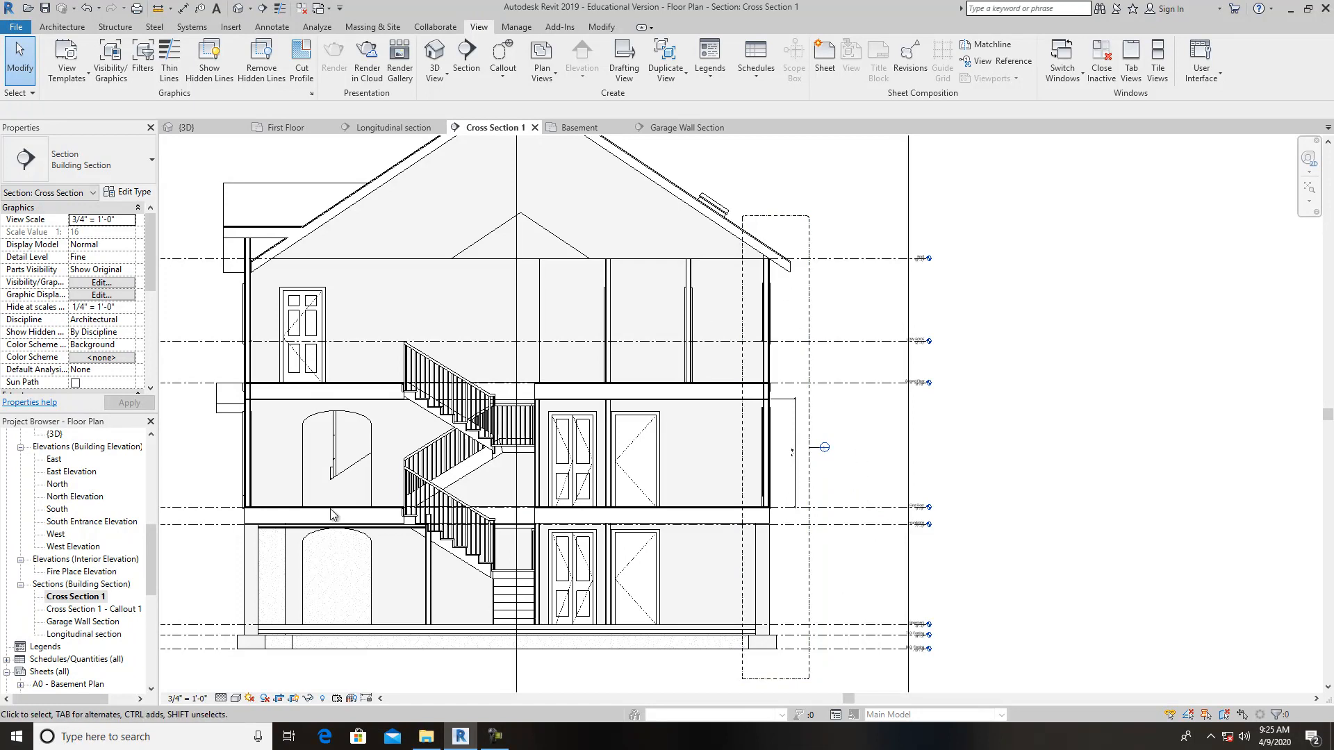
Rename the new Cross Section 1 callout view as Typical Wall Section and open it
left_click(100, 615)
right_click(100, 615)
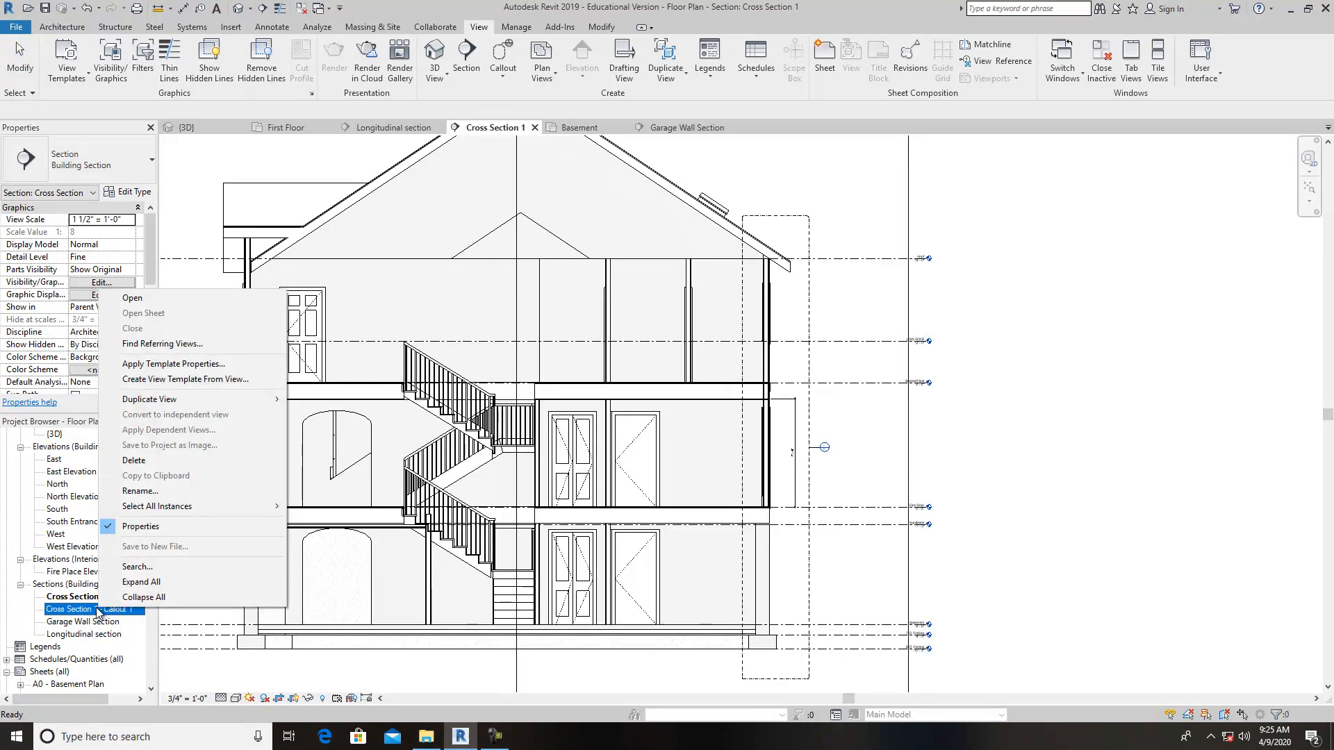
left_click(124, 679)
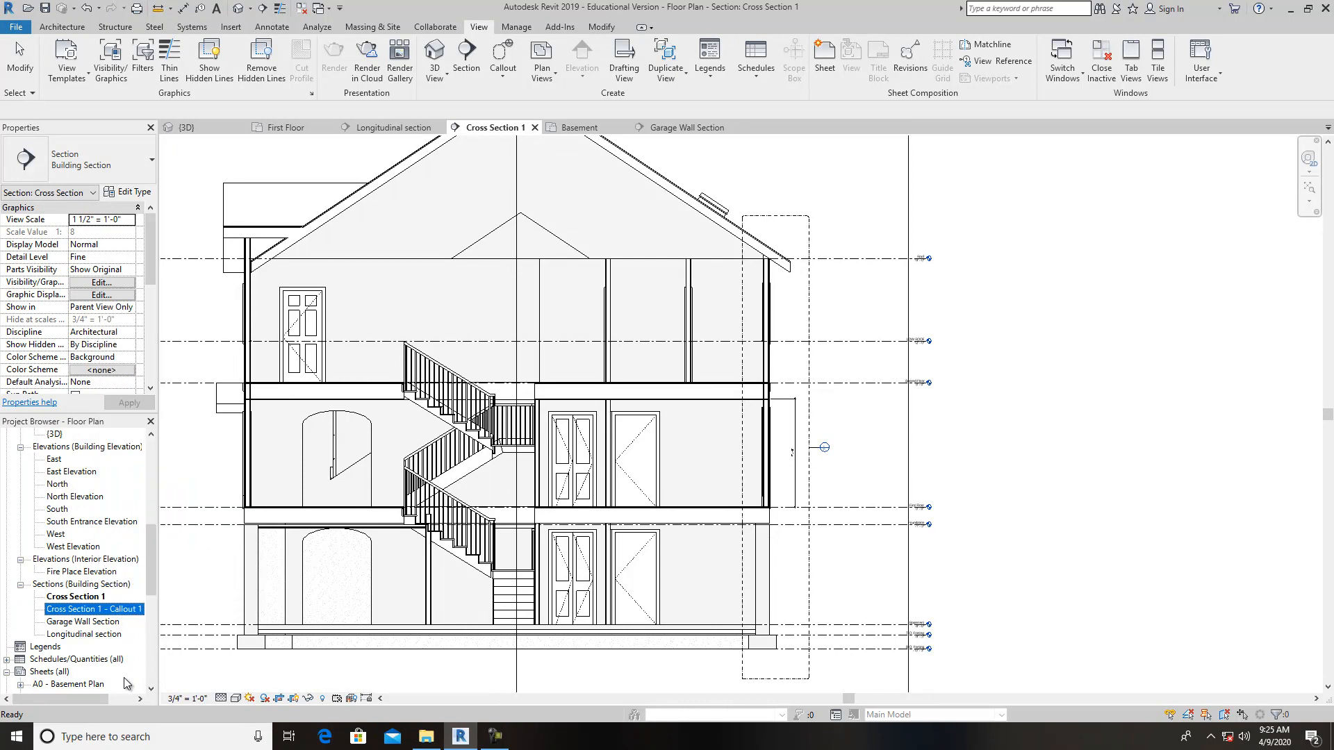
left_click(95, 612)
right_click(95, 614)
left_click(136, 494)
type("Ty")
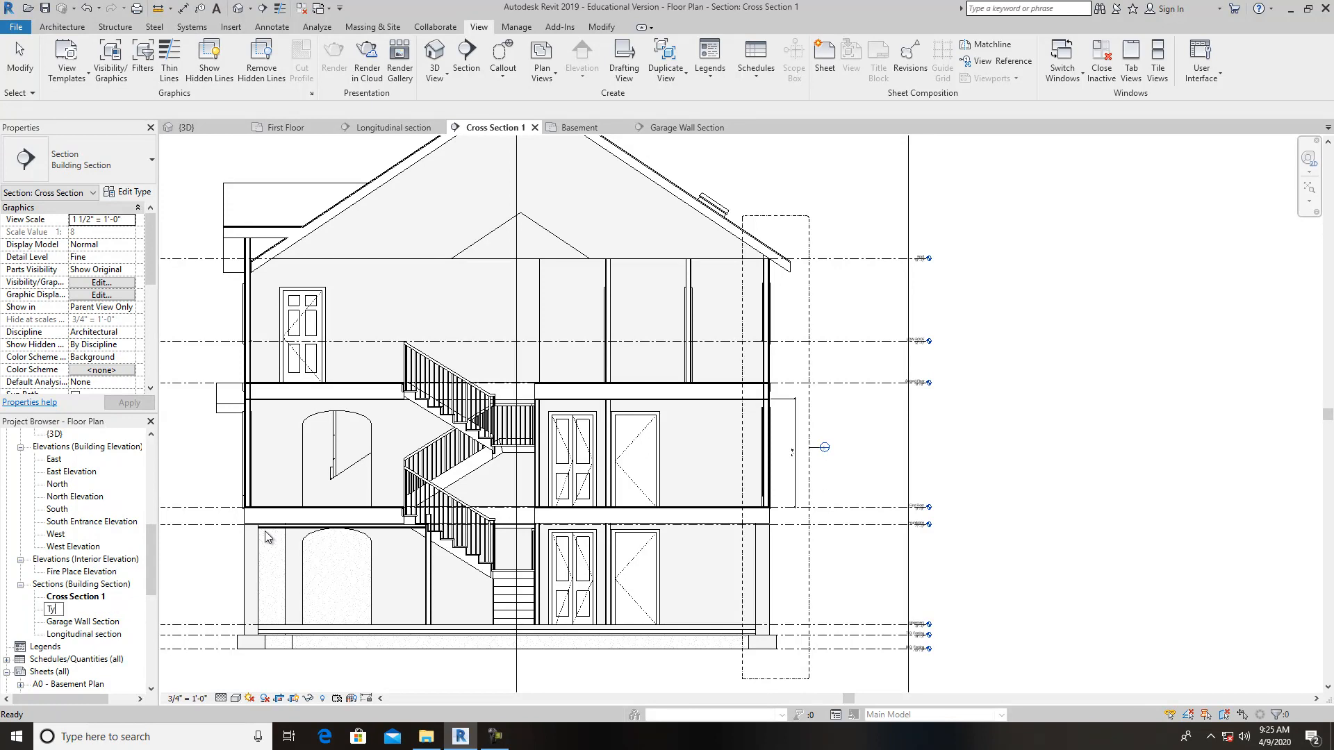
type("pical Wall Section")
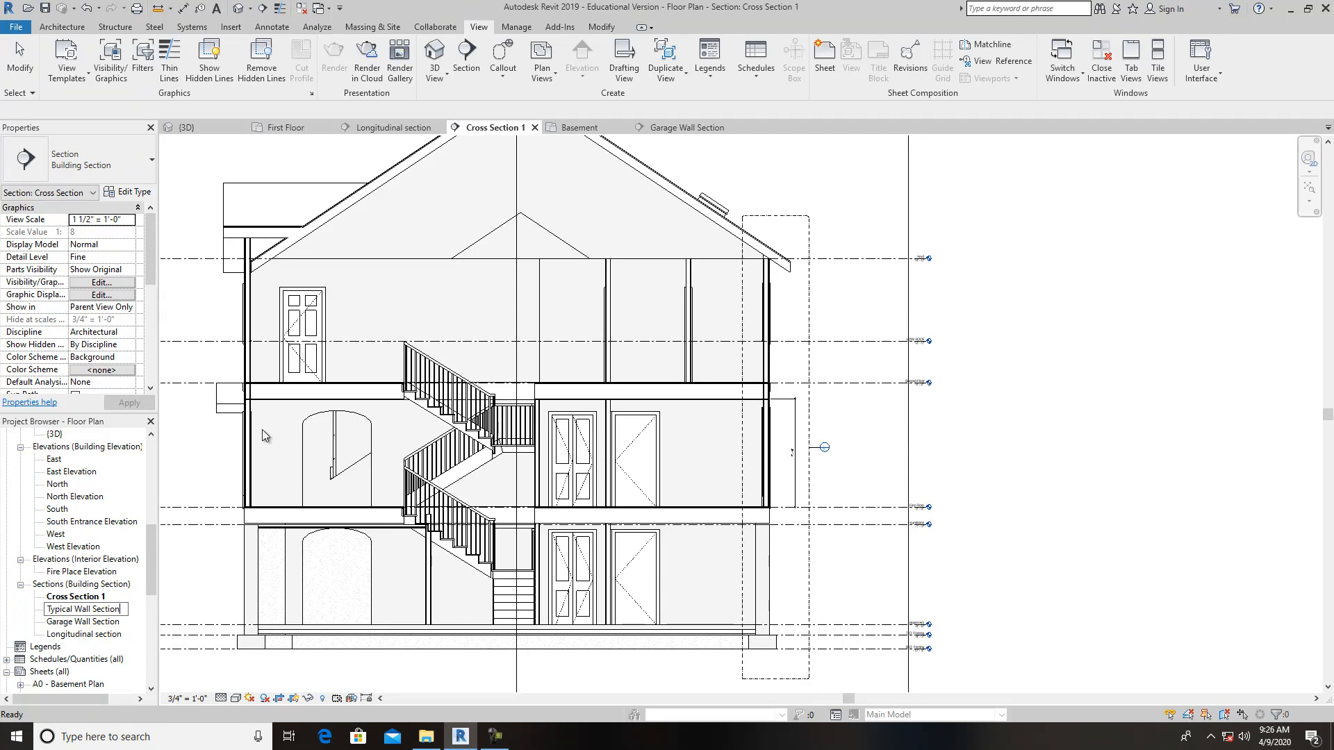
left_click(197, 487)
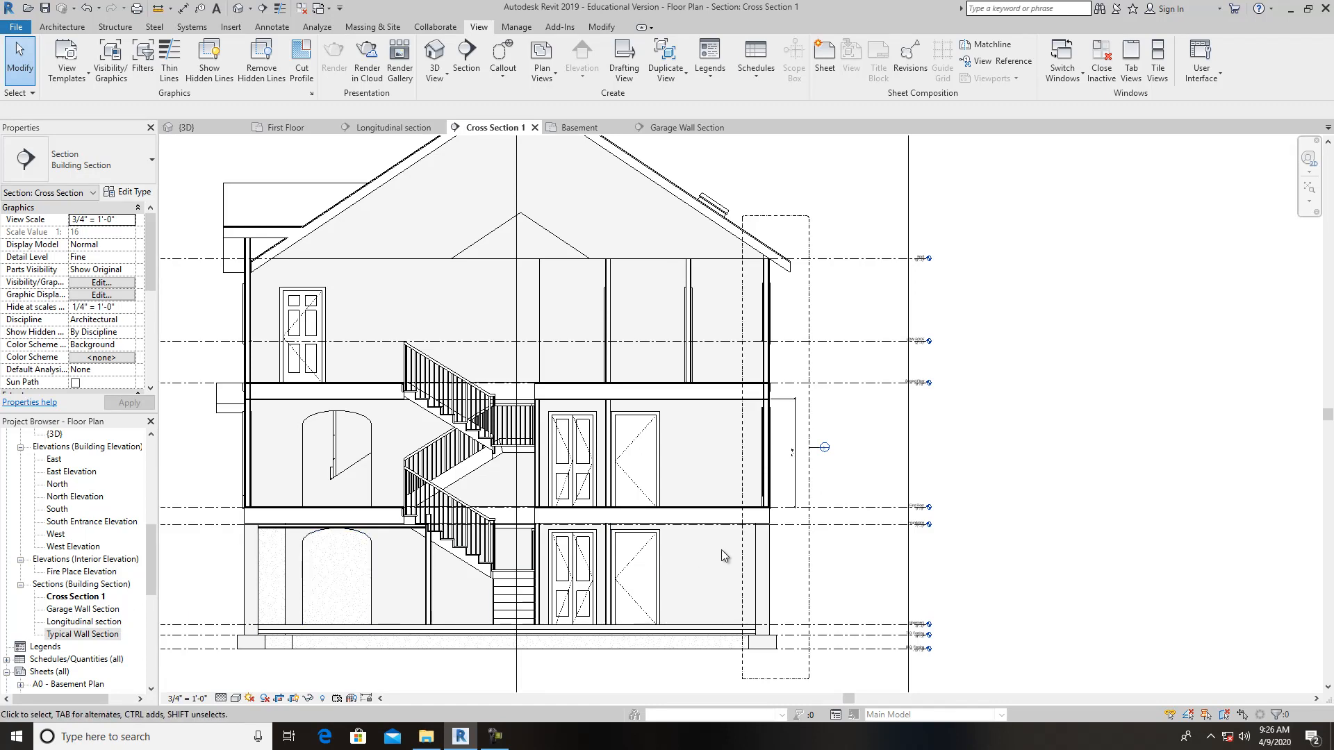
double_click(102, 635)
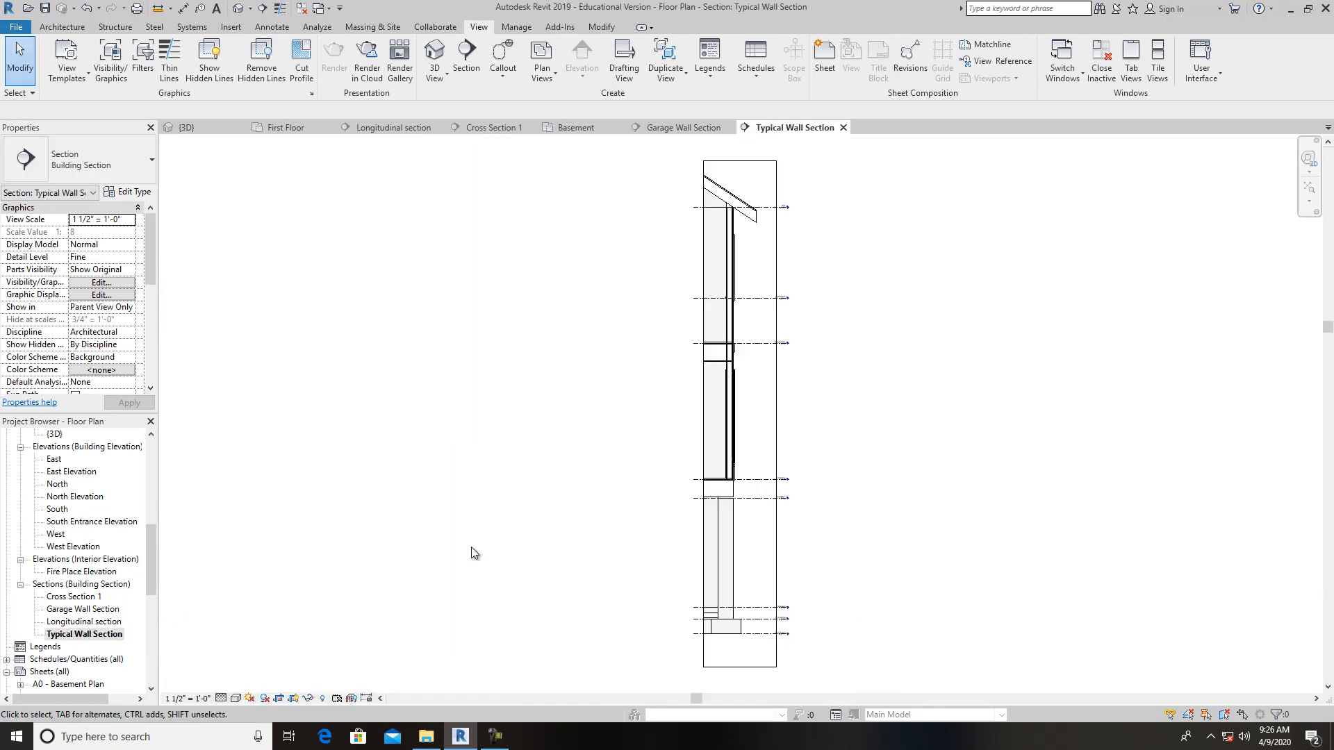
Examine the Typical Wall Section from the roof eave through the floor joints to the footing
scroll(752, 601, "up", 2)
scroll(755, 486, "up", 2)
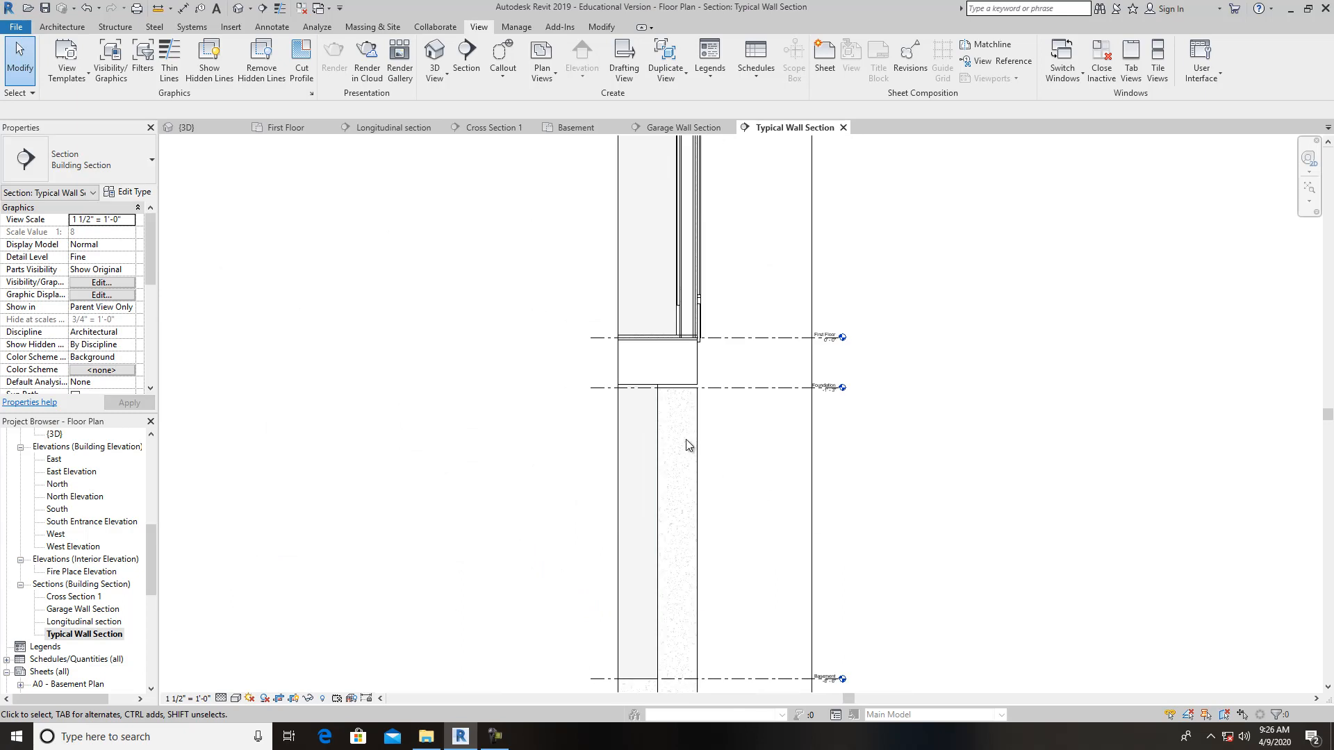
scroll(716, 439, "down", 1)
scroll(735, 438, "down", 1)
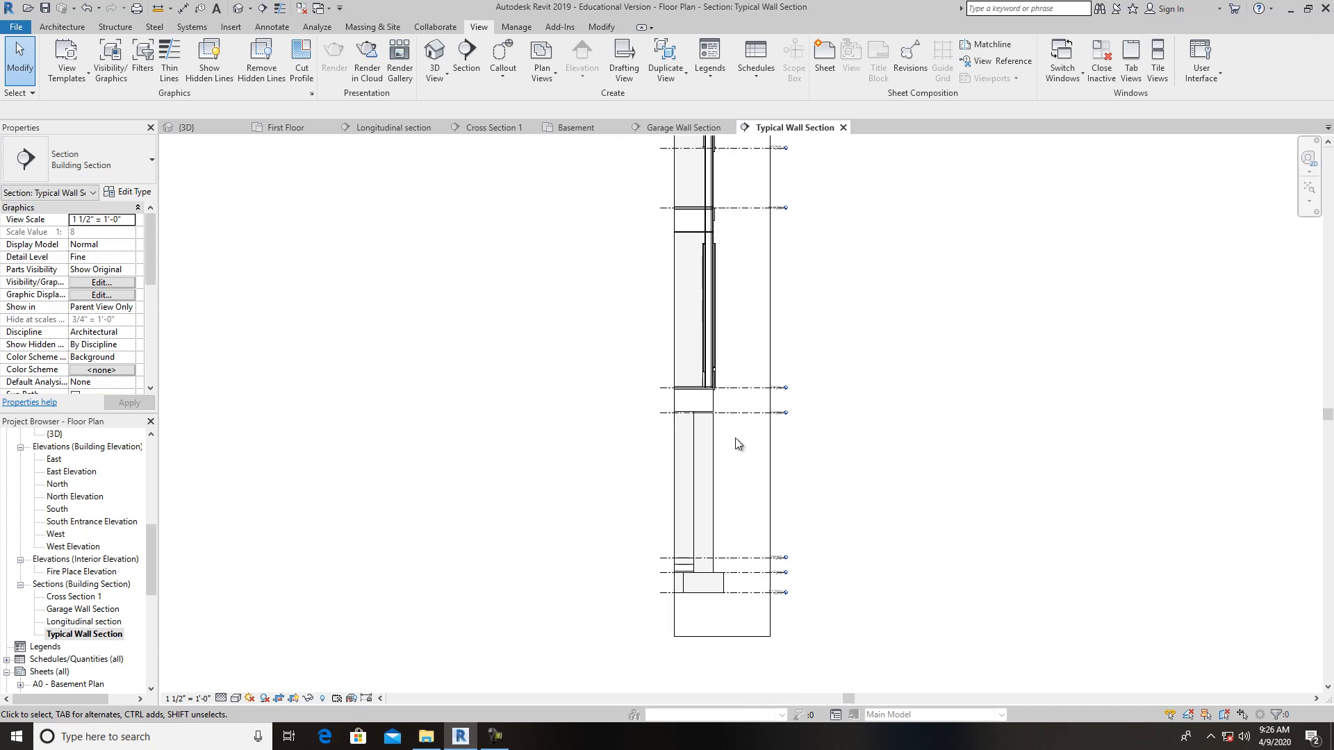
scroll(744, 461, "down", 2)
scroll(662, 512, "up", 3)
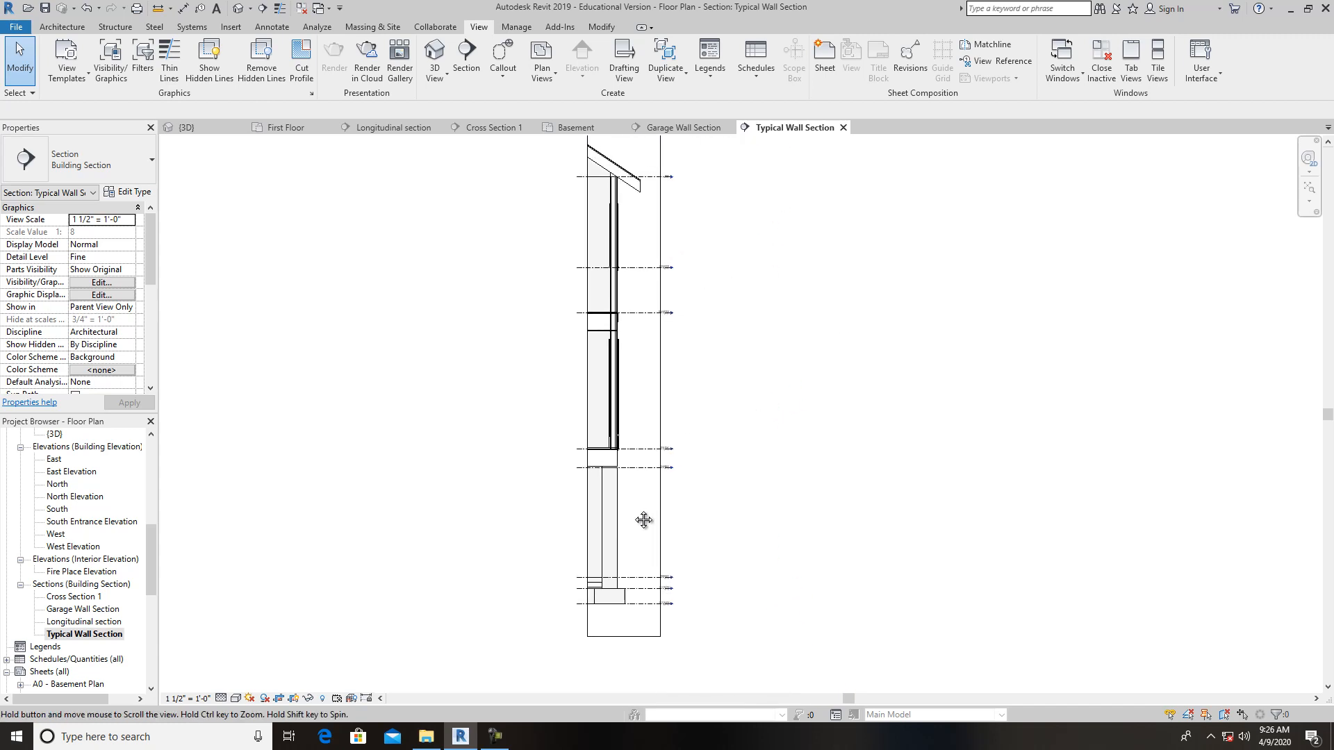
scroll(614, 202, "up", 1)
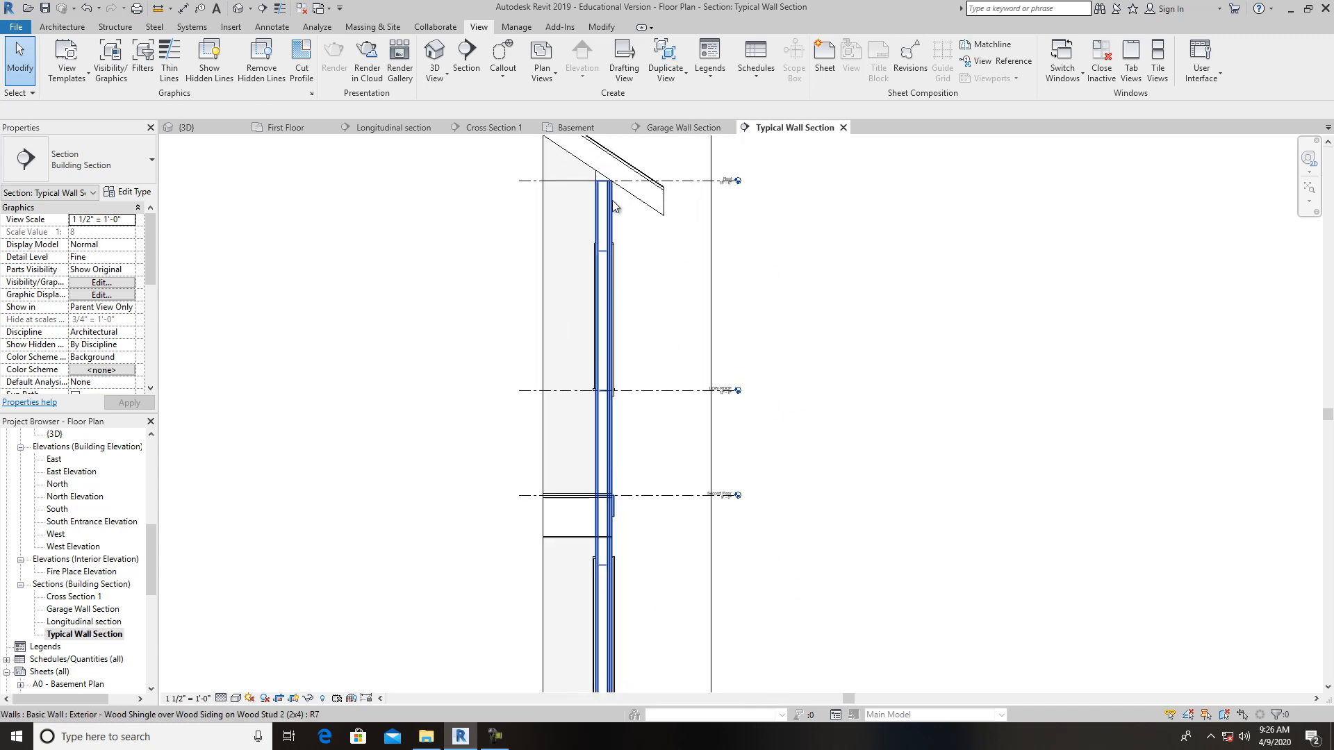
scroll(630, 229, "down", 2)
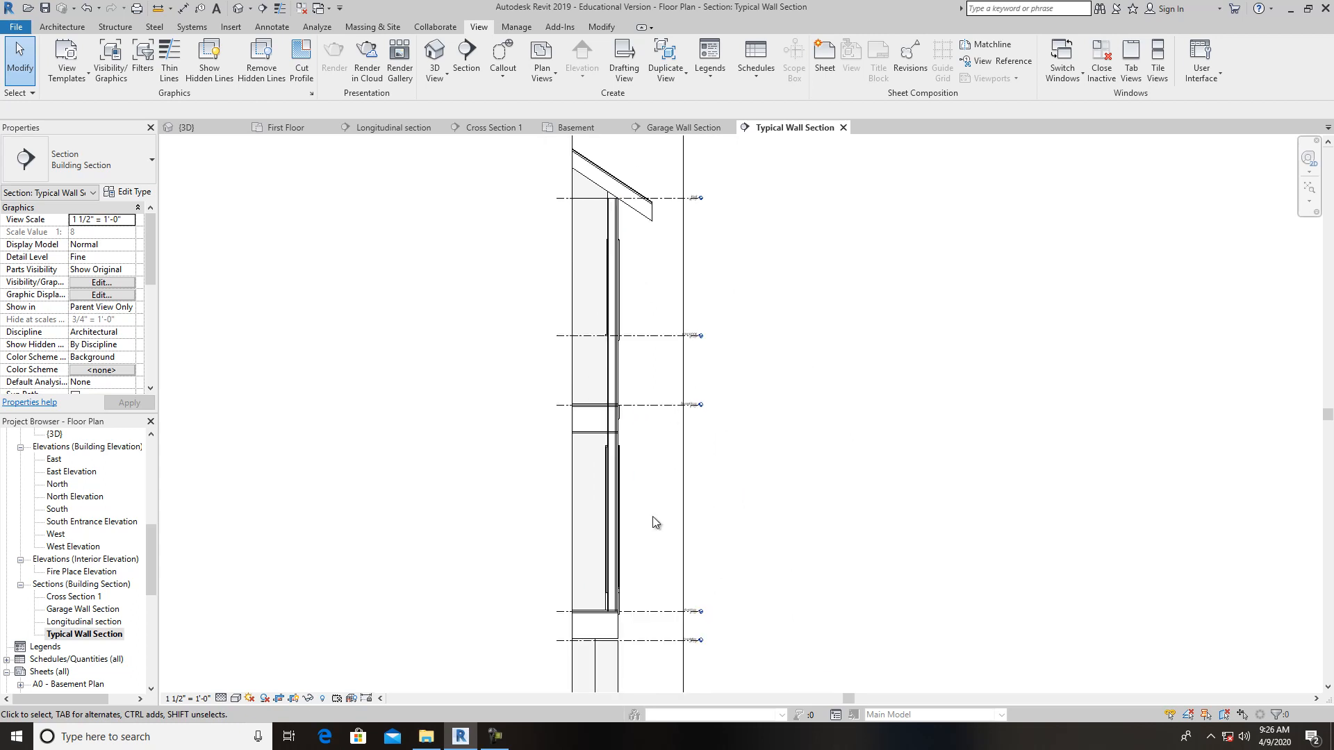
Place an aligned dimension between the underside of the 2x14 first floor and the top of the foundation wall
scroll(611, 465, "up", 4)
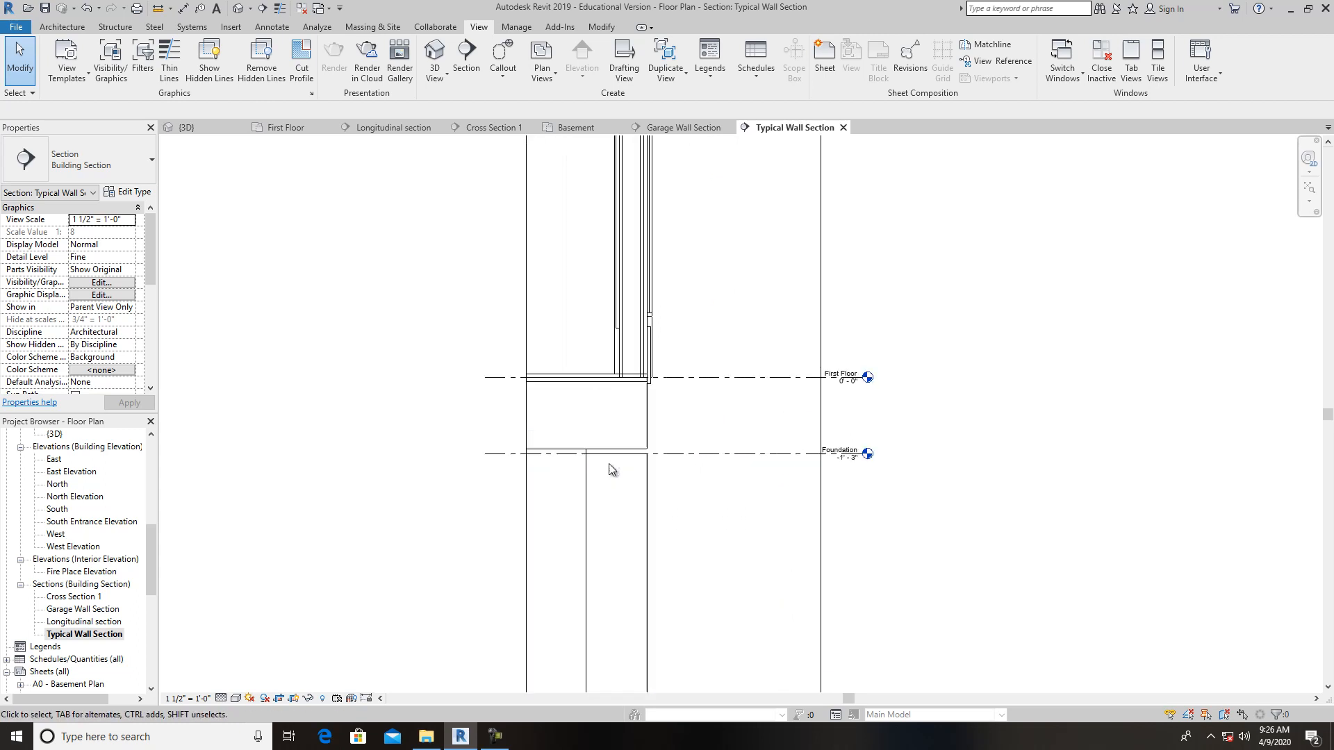
scroll(611, 467, "up", 3)
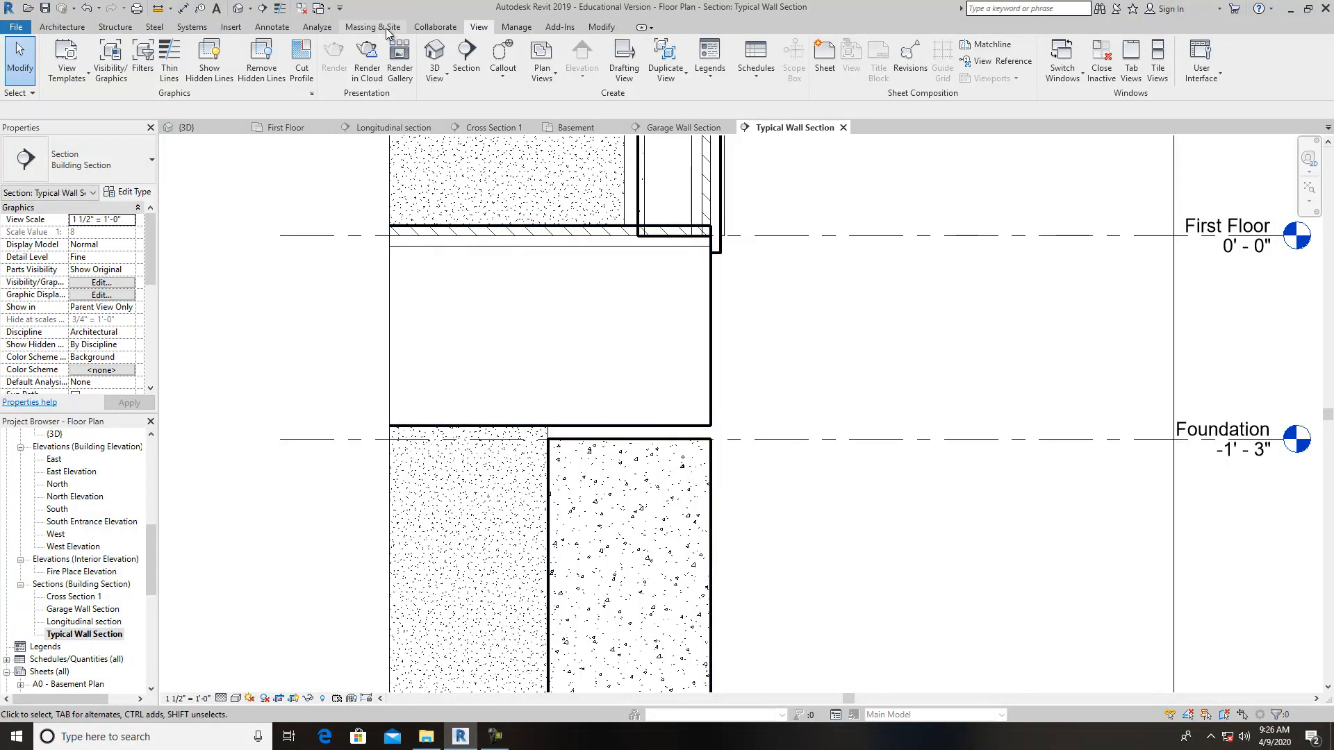
left_click(271, 26)
left_click(55, 67)
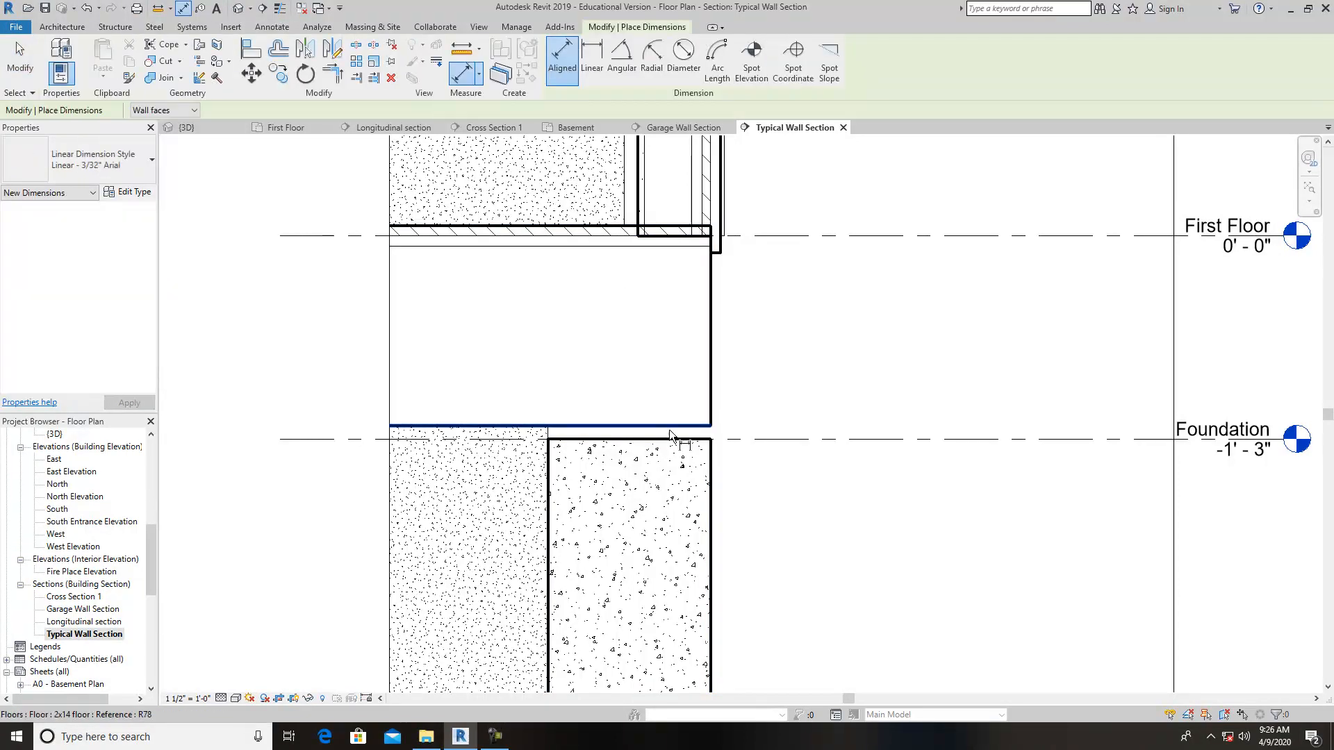
left_click(718, 438)
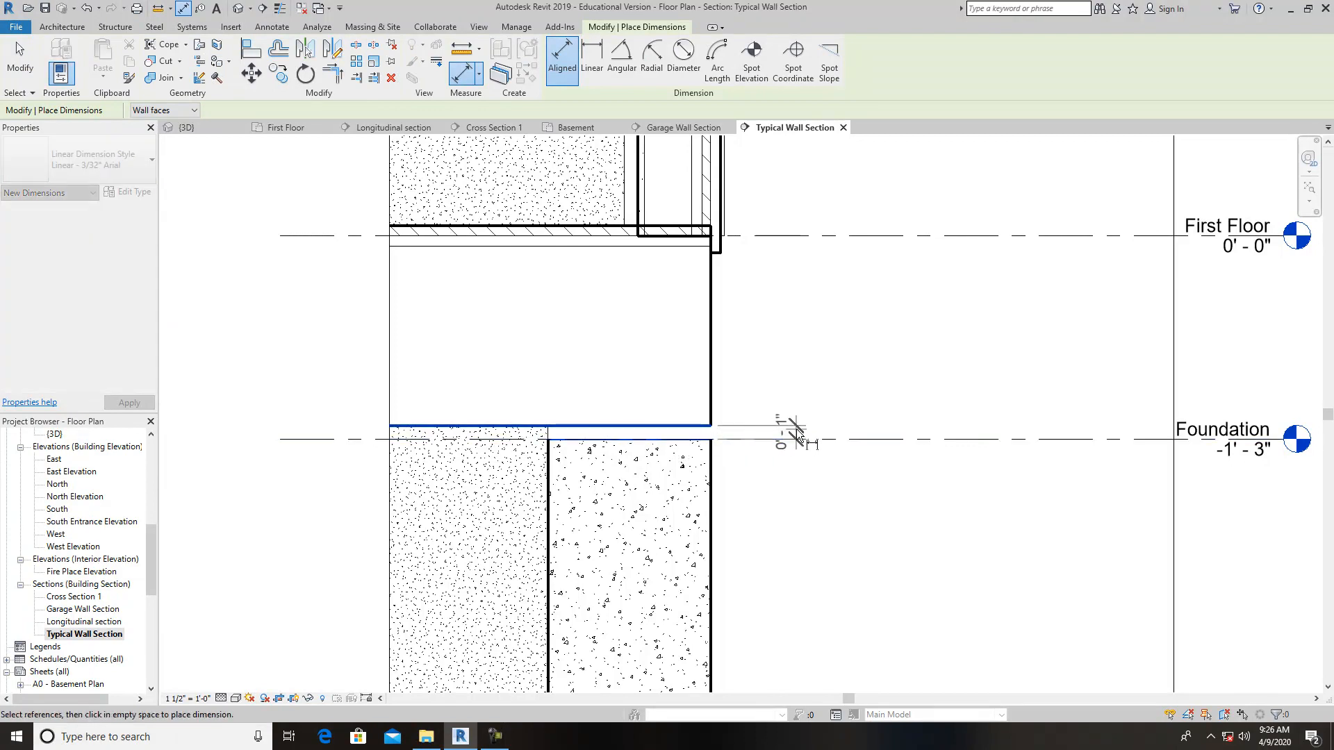
left_click(802, 432)
right_click(852, 422)
left_click(877, 432)
Set the Foundation level's elevation to -1' 4 1/2" in the Typical Wall Section
scroll(914, 489, "down", 1)
middle_click_drag(916, 499, 753, 455)
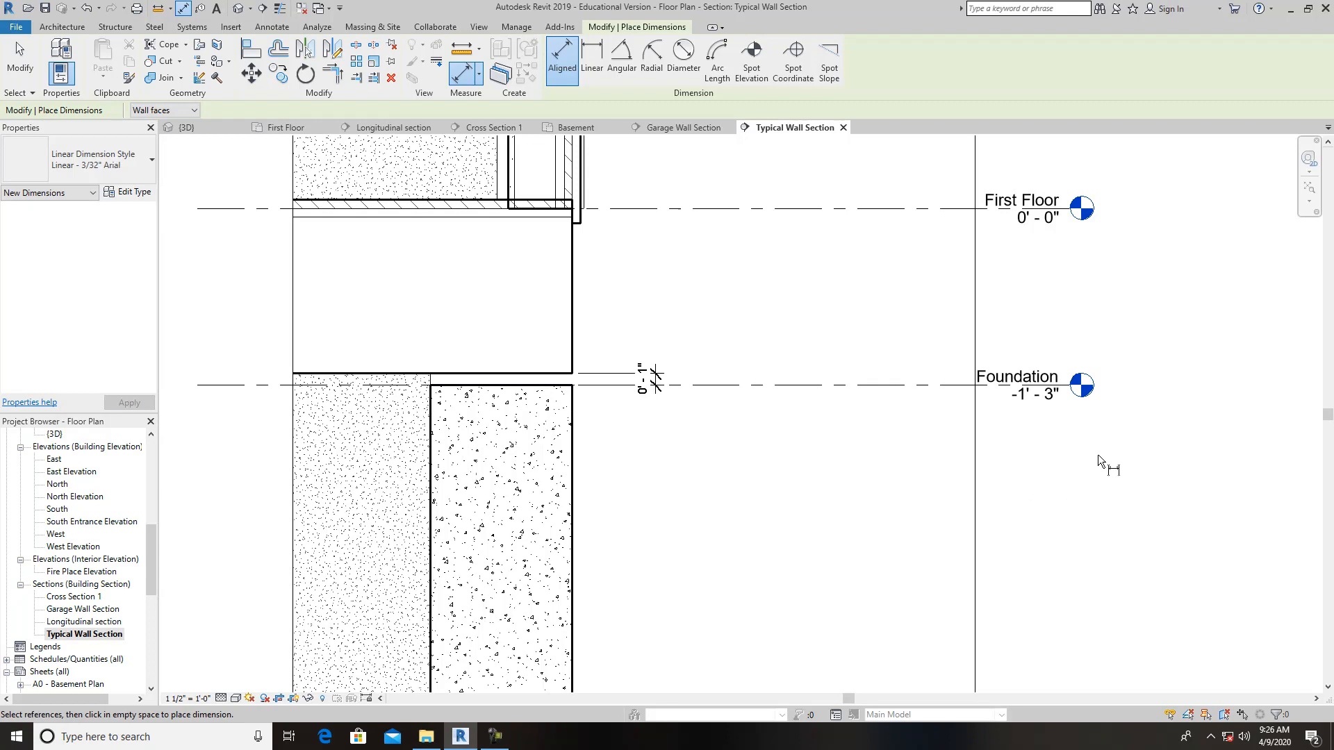
key("Escape")
double_click(1043, 396)
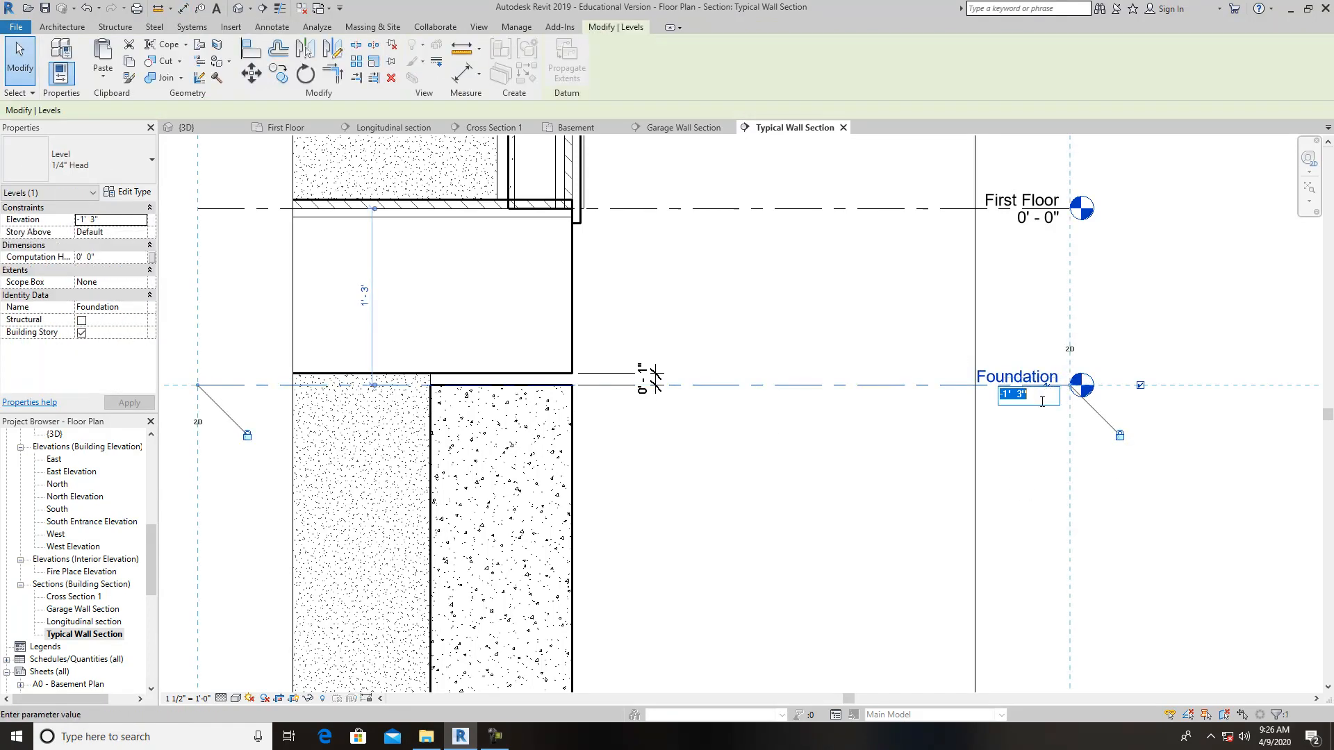
type("-")
key("Return")
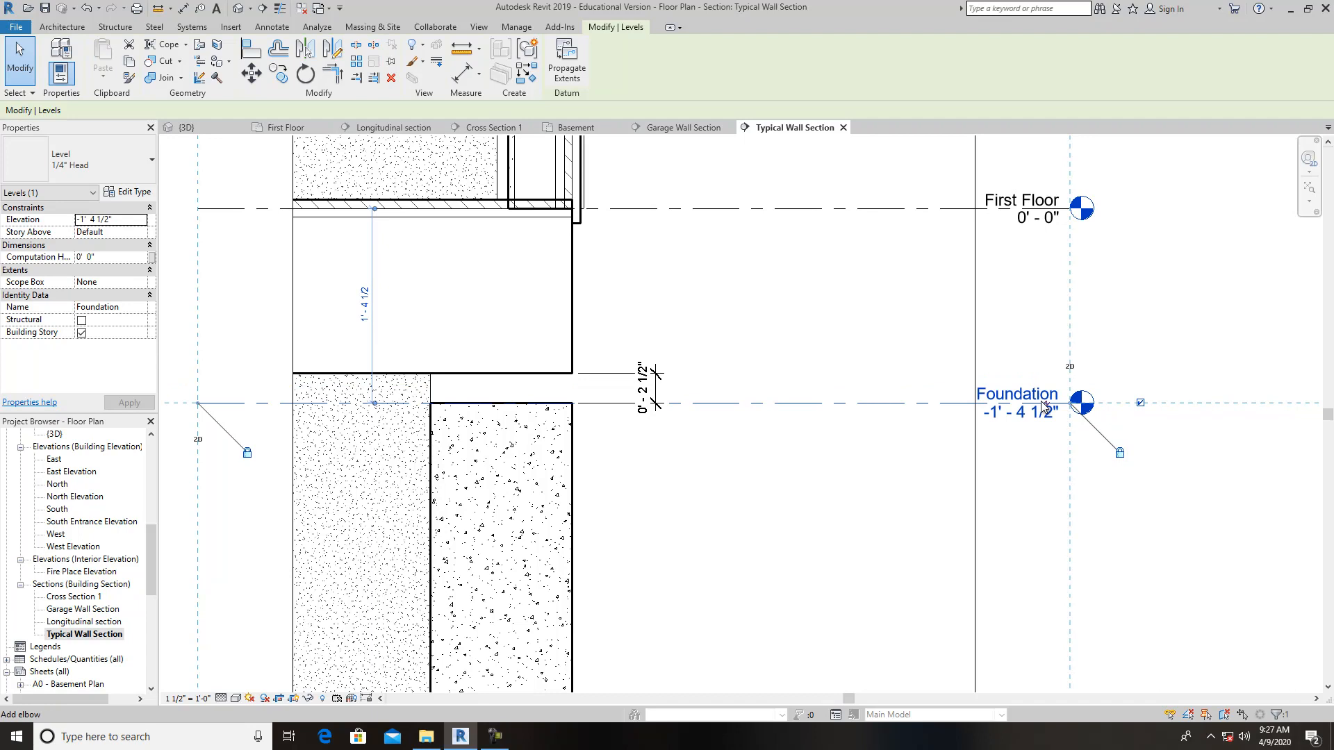
left_click(753, 472)
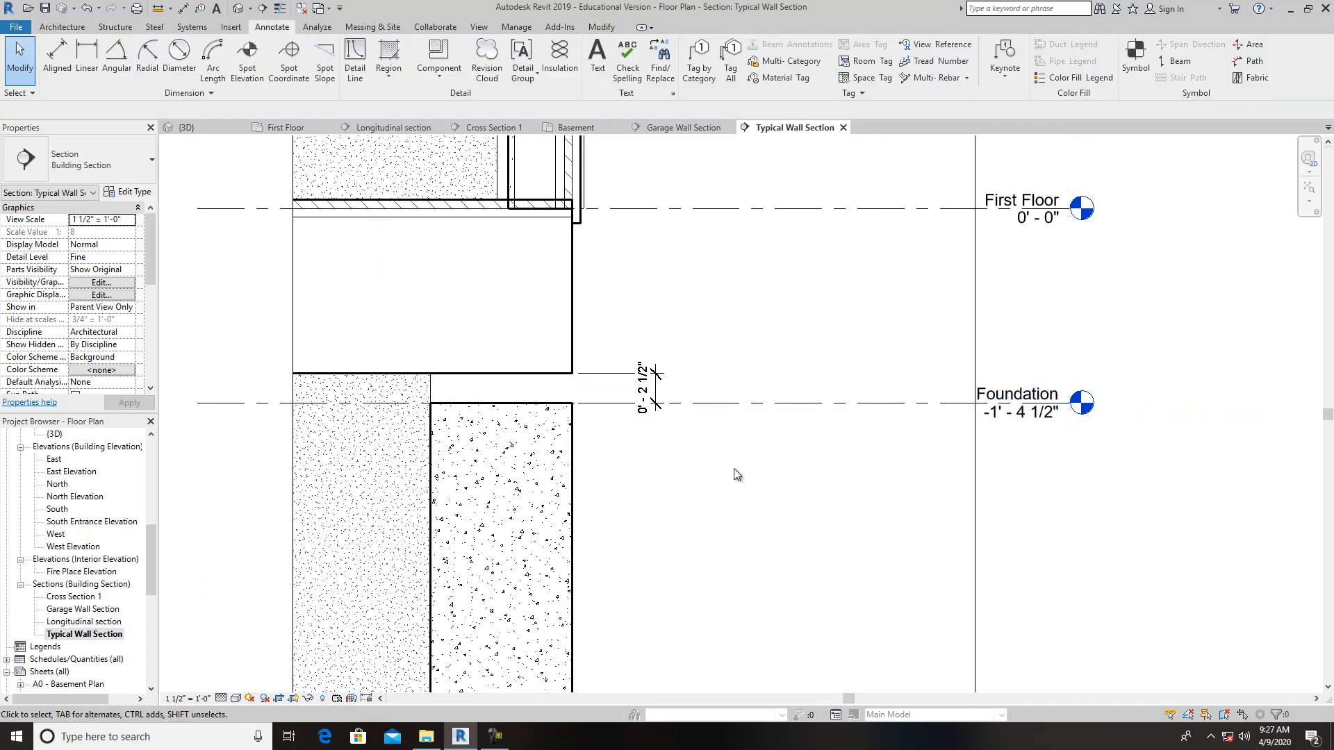
scroll(731, 461, "down", 2)
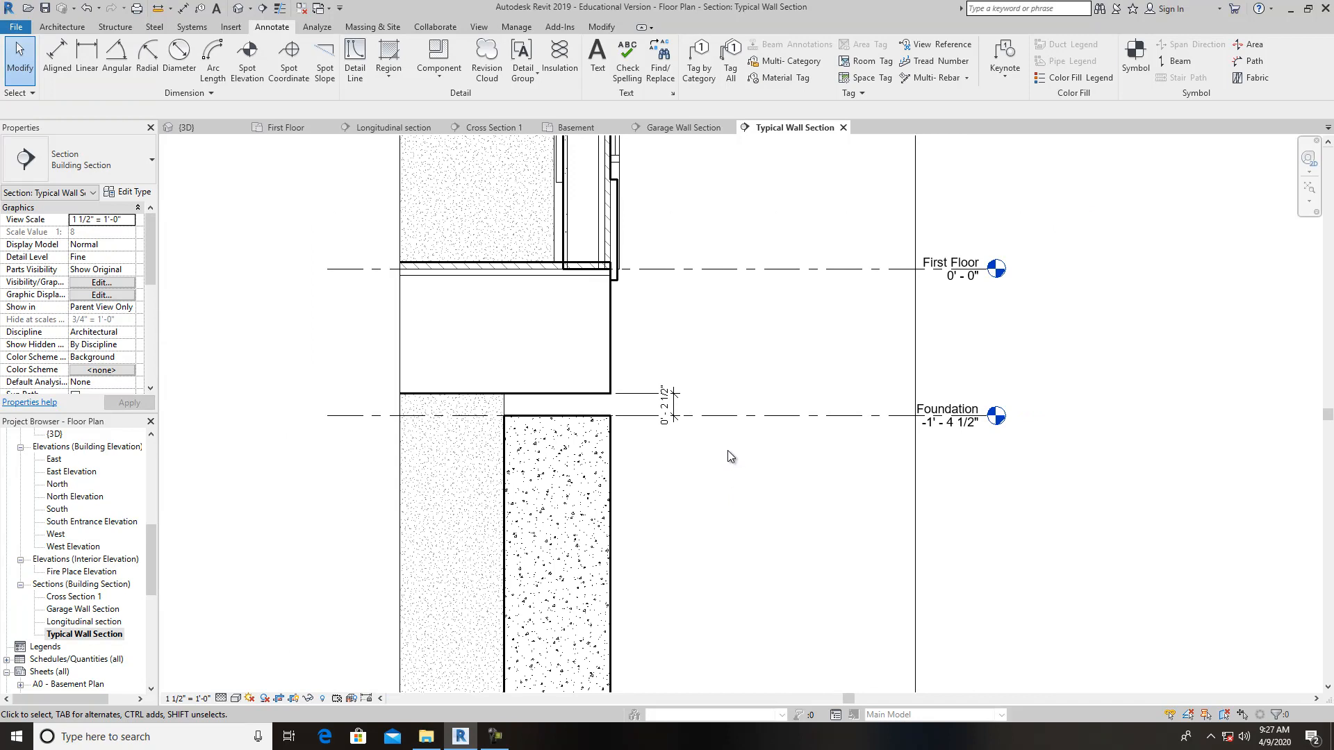
Move the text of the floor-to-foundation gap dimension away from its dimension line
scroll(556, 281, "up", 2)
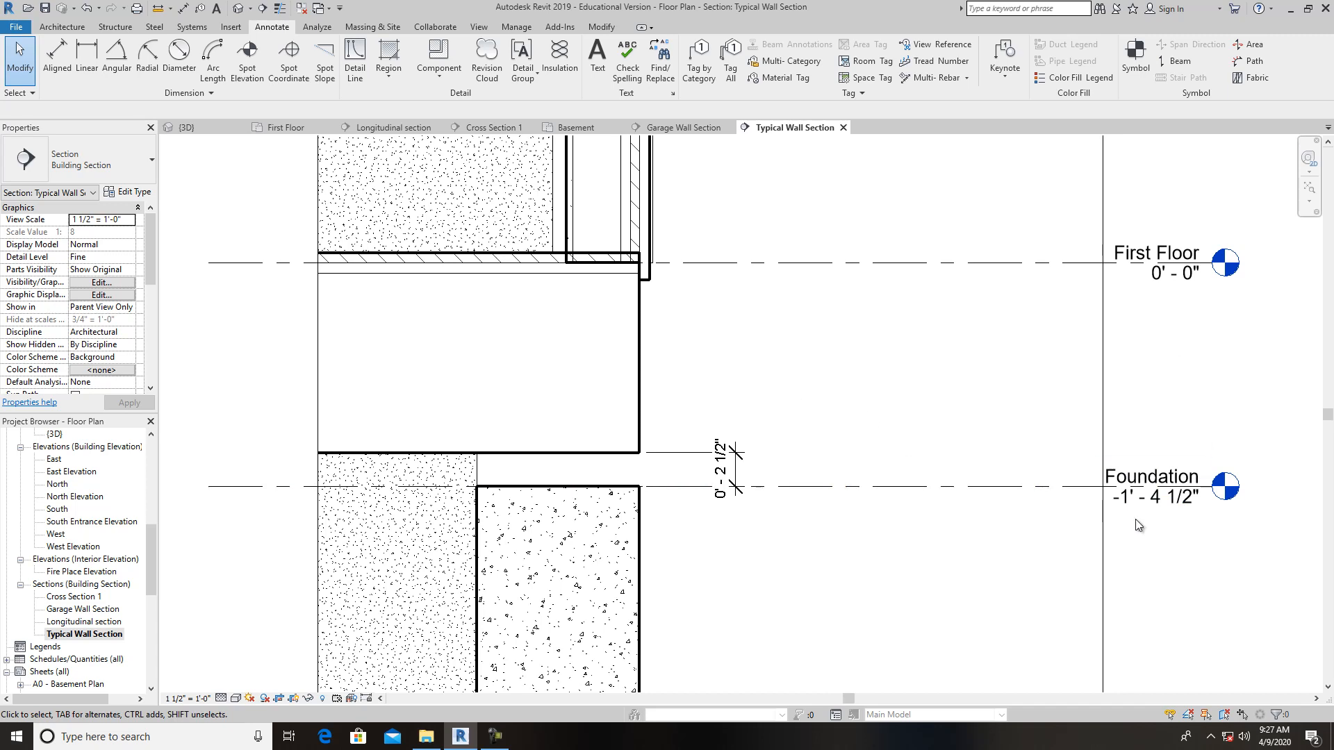
left_click(725, 470)
left_click_drag(724, 470, 703, 464)
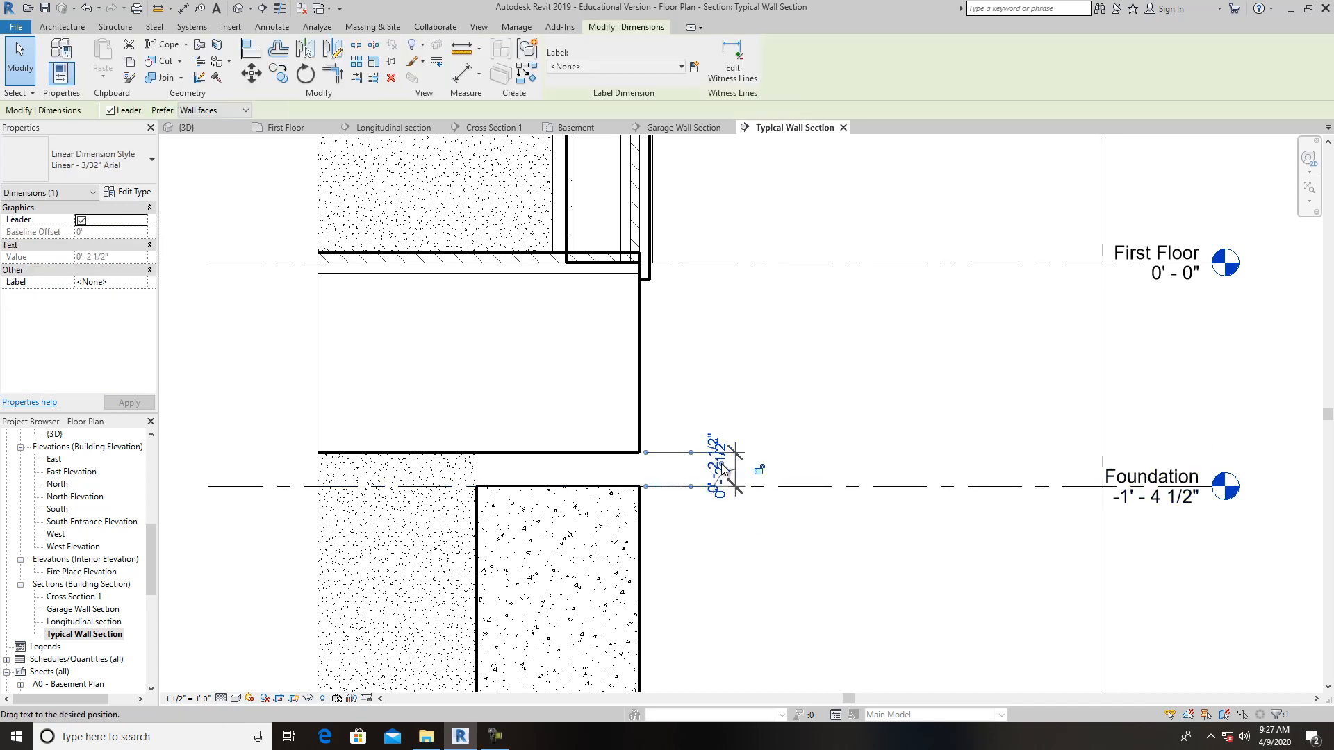
Set the Foundation level's elevation to -1' 3 1/2"
double_click(1173, 507)
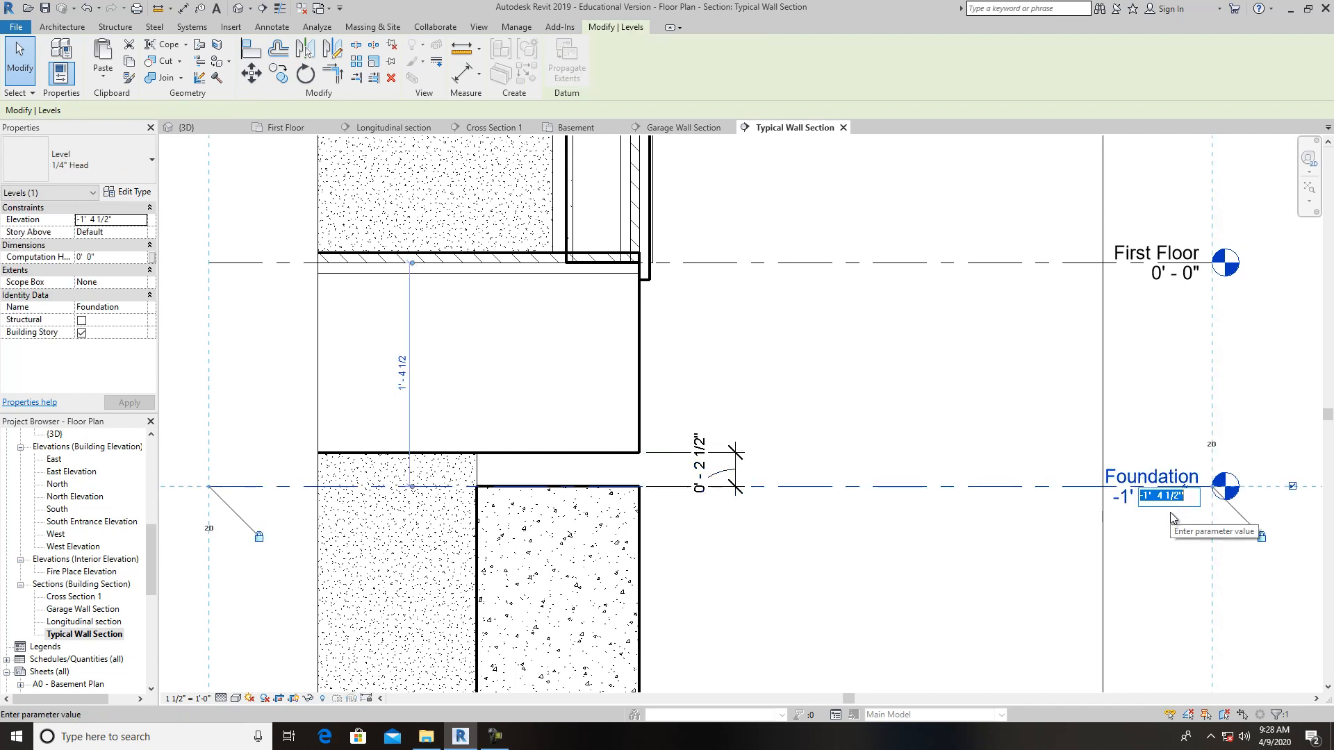
left_click(1174, 497)
key("BackSpace")
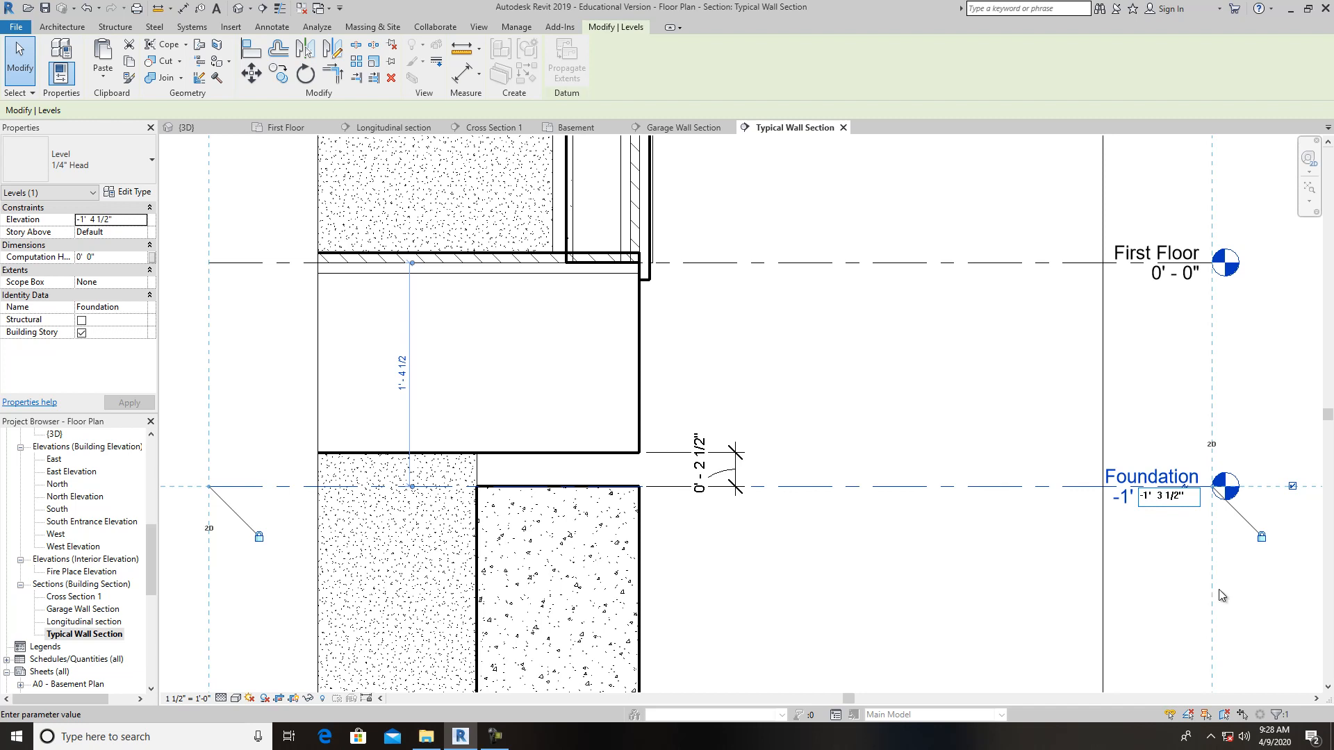
key("Return")
left_click(1001, 584)
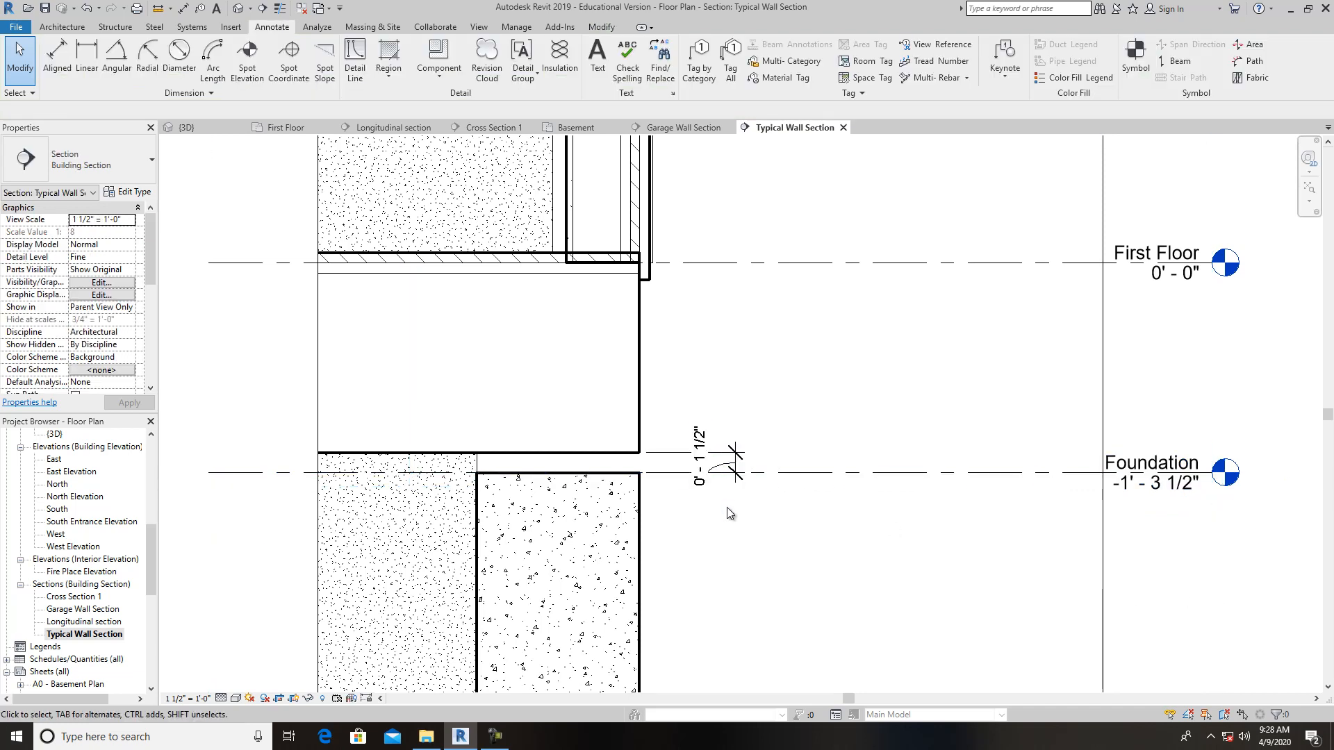
scroll(716, 528, "down", 2)
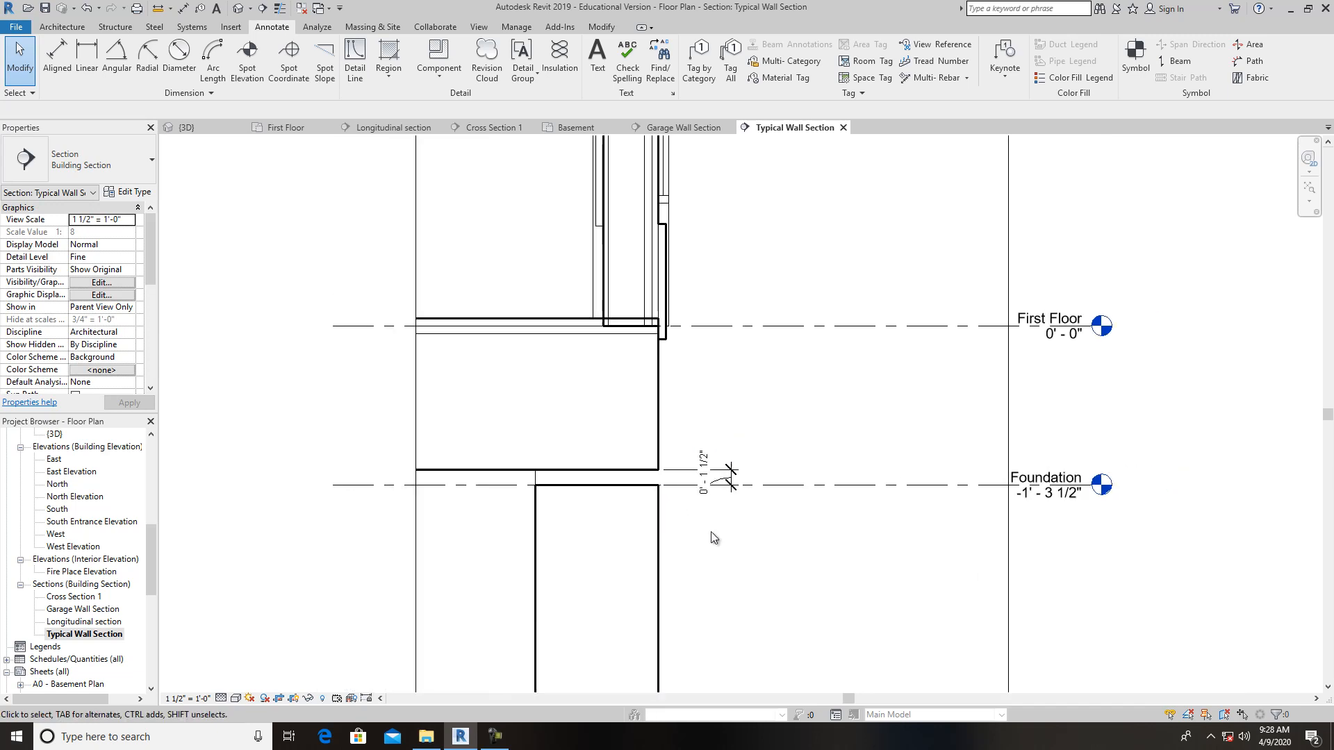
scroll(714, 536, "down", 2)
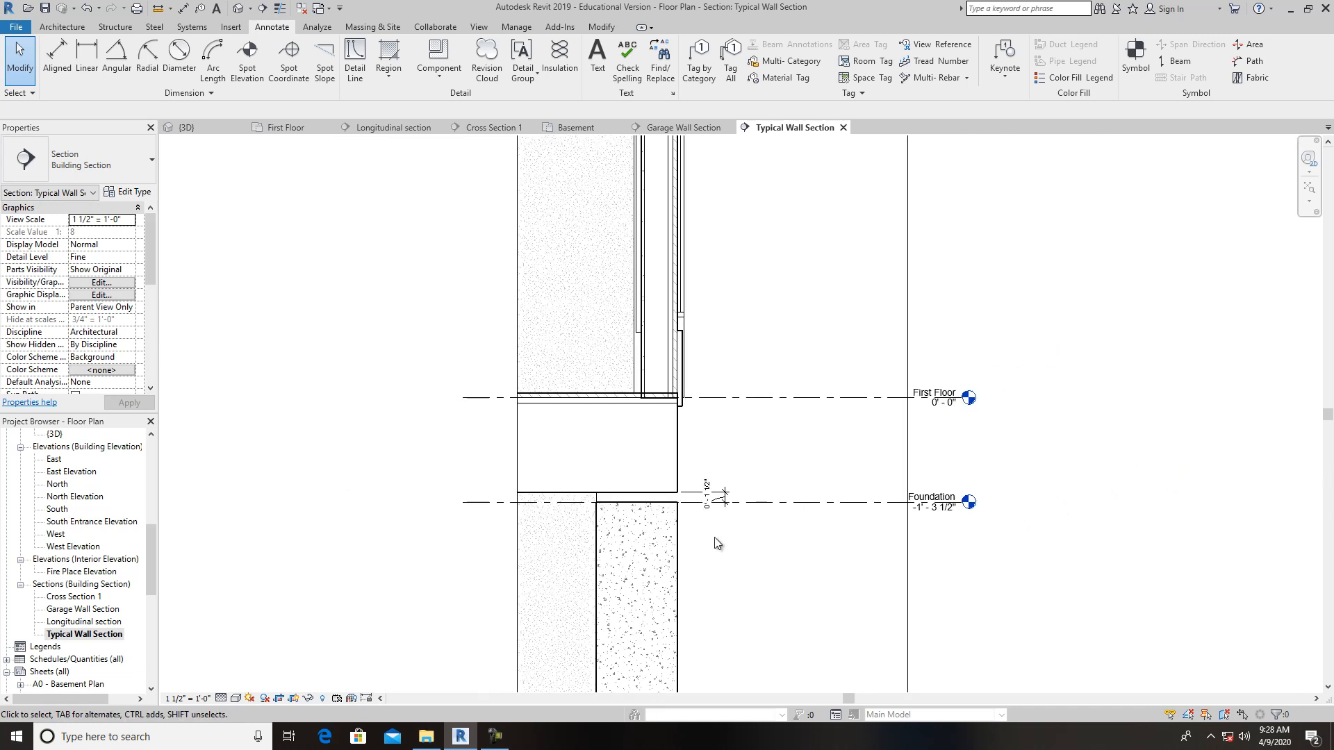
Open the type properties of the exterior wood shingle wall and show the wall's base in the section preview
scroll(695, 521, "up", 3)
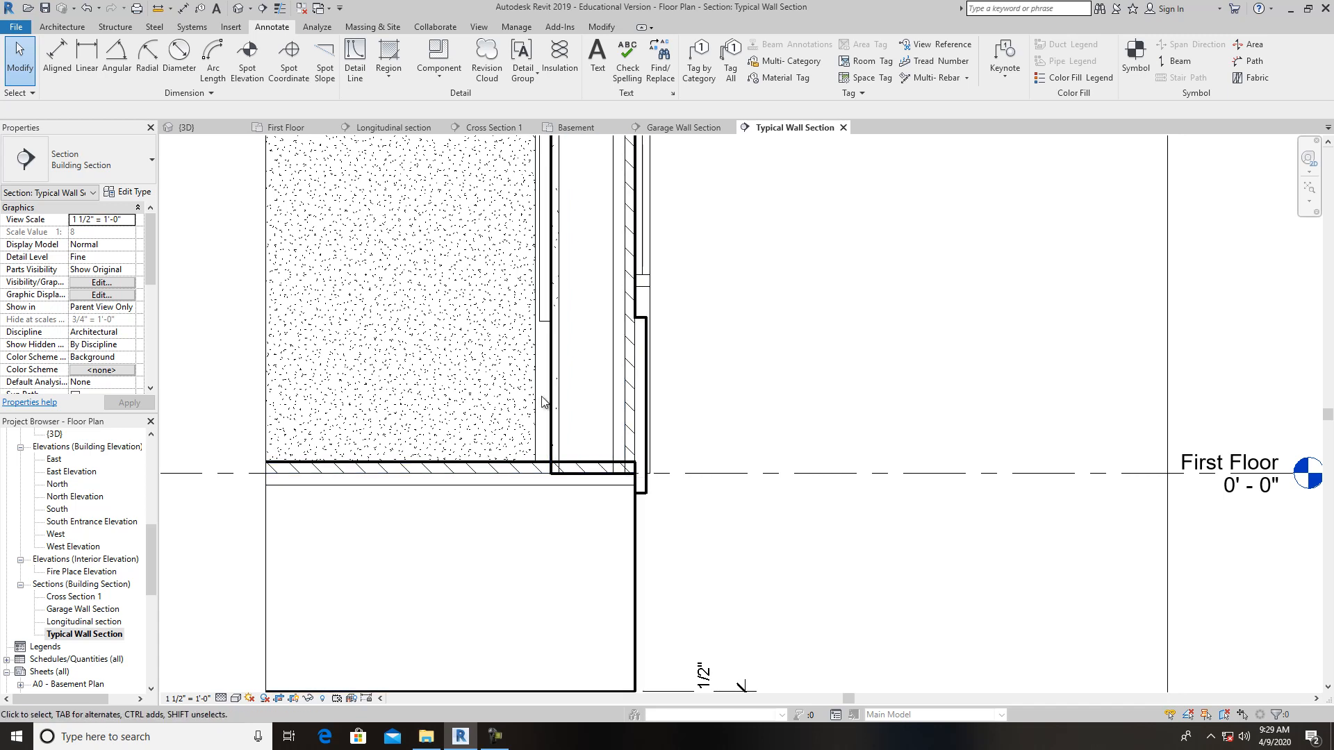
left_click(570, 307)
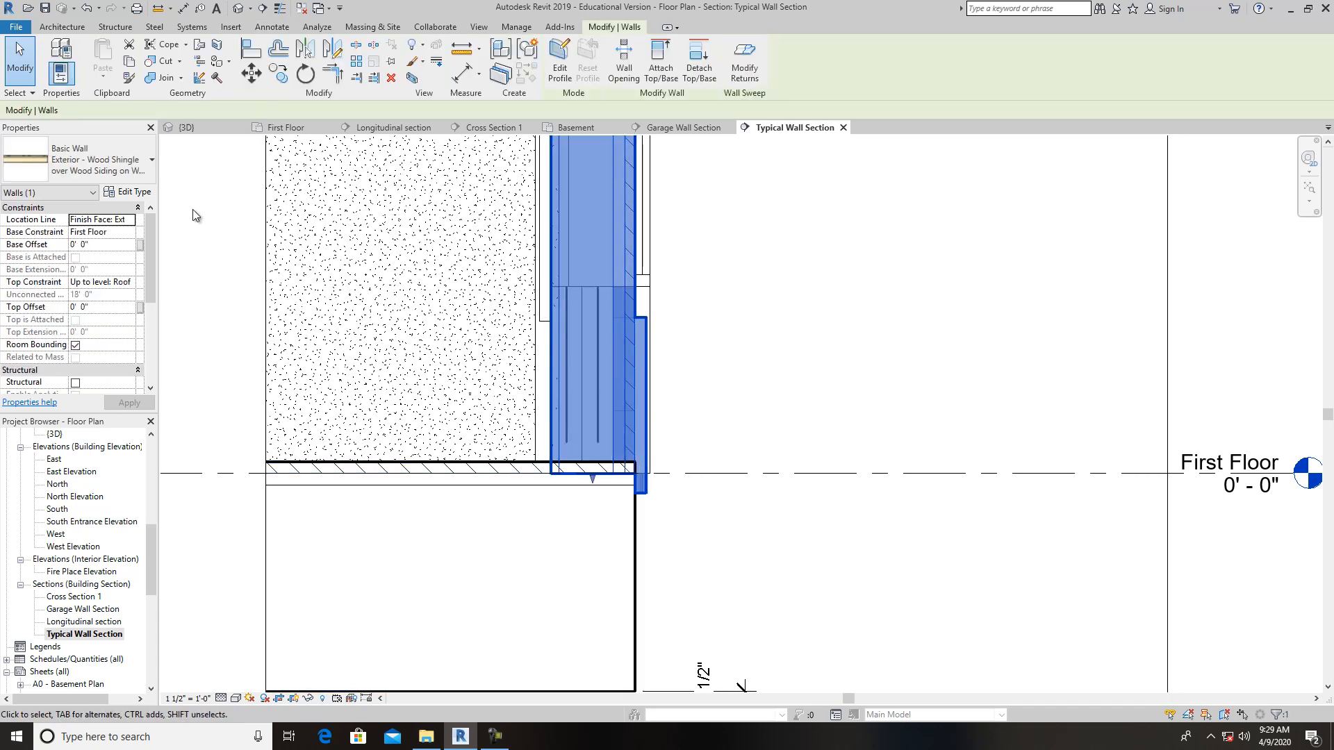
left_click(134, 192)
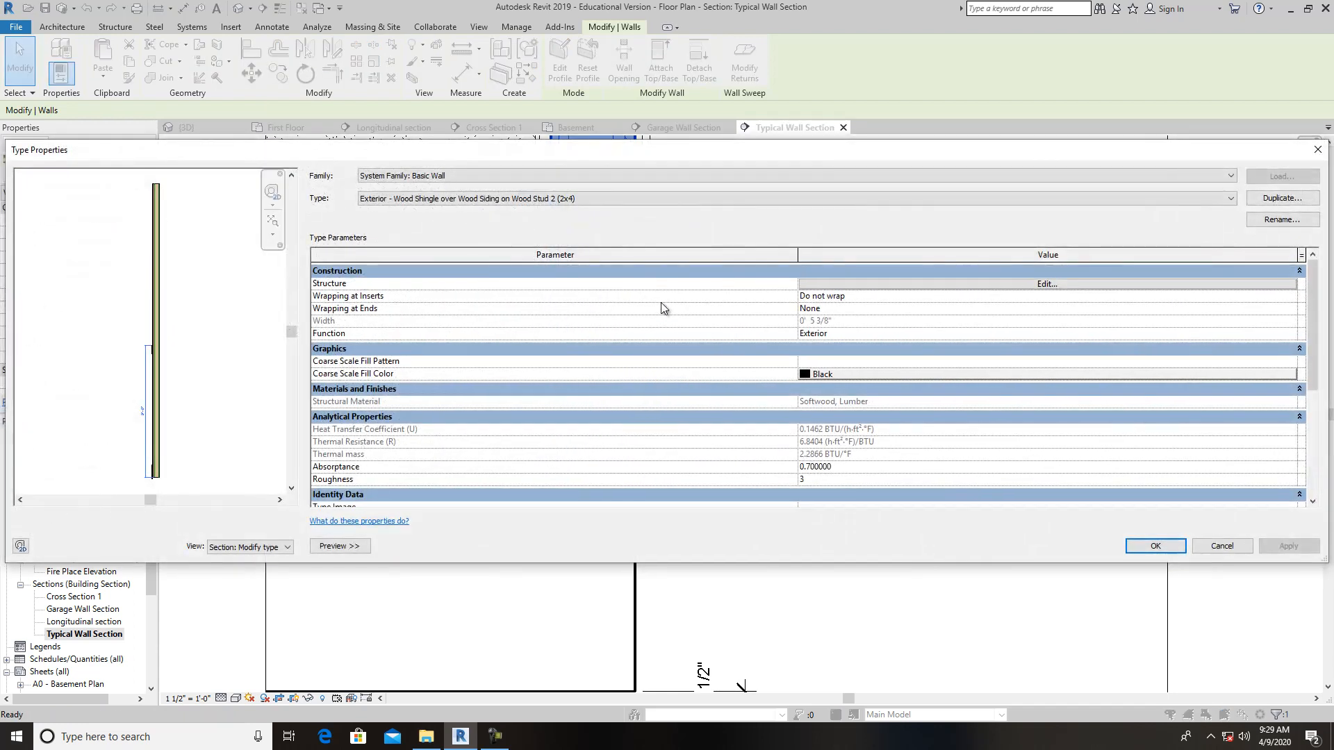
left_click(262, 547)
left_click(168, 465)
scroll(142, 482, "up", 3)
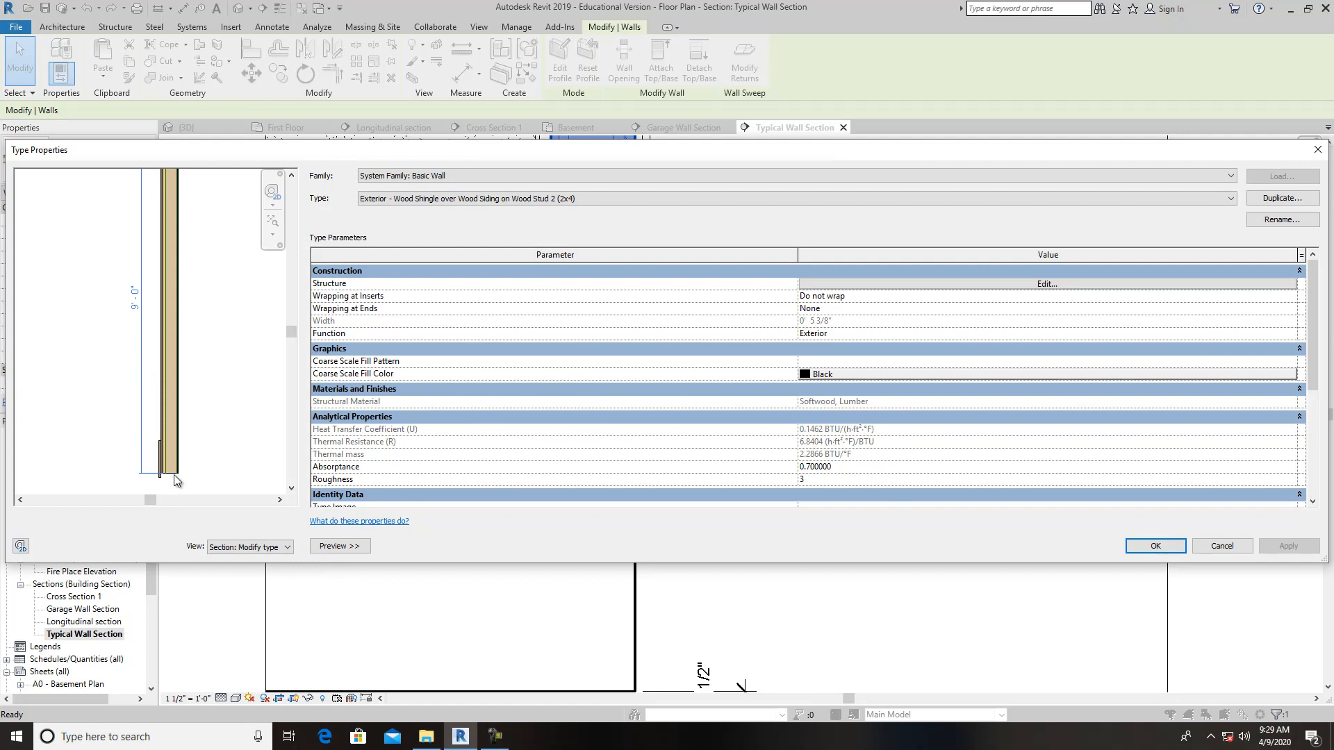
scroll(174, 474, "up", 3)
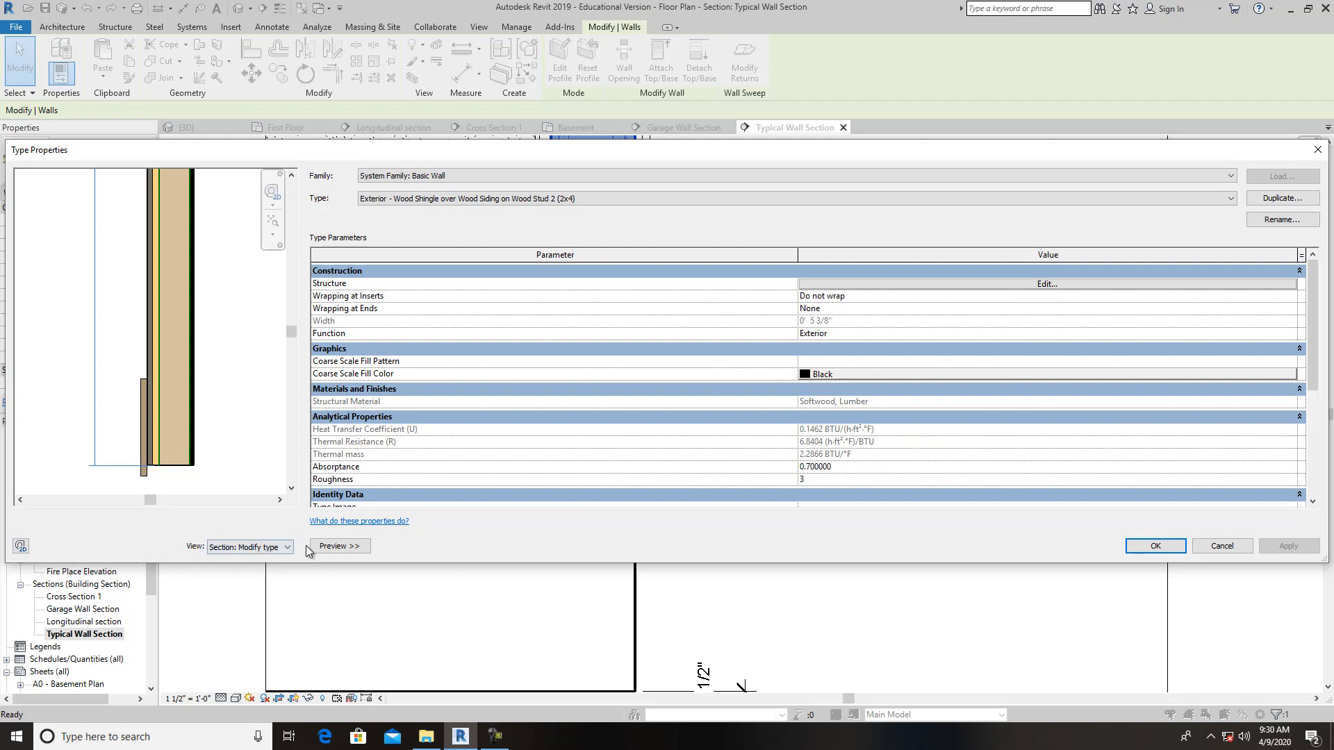
scroll(434, 480, "down", 2)
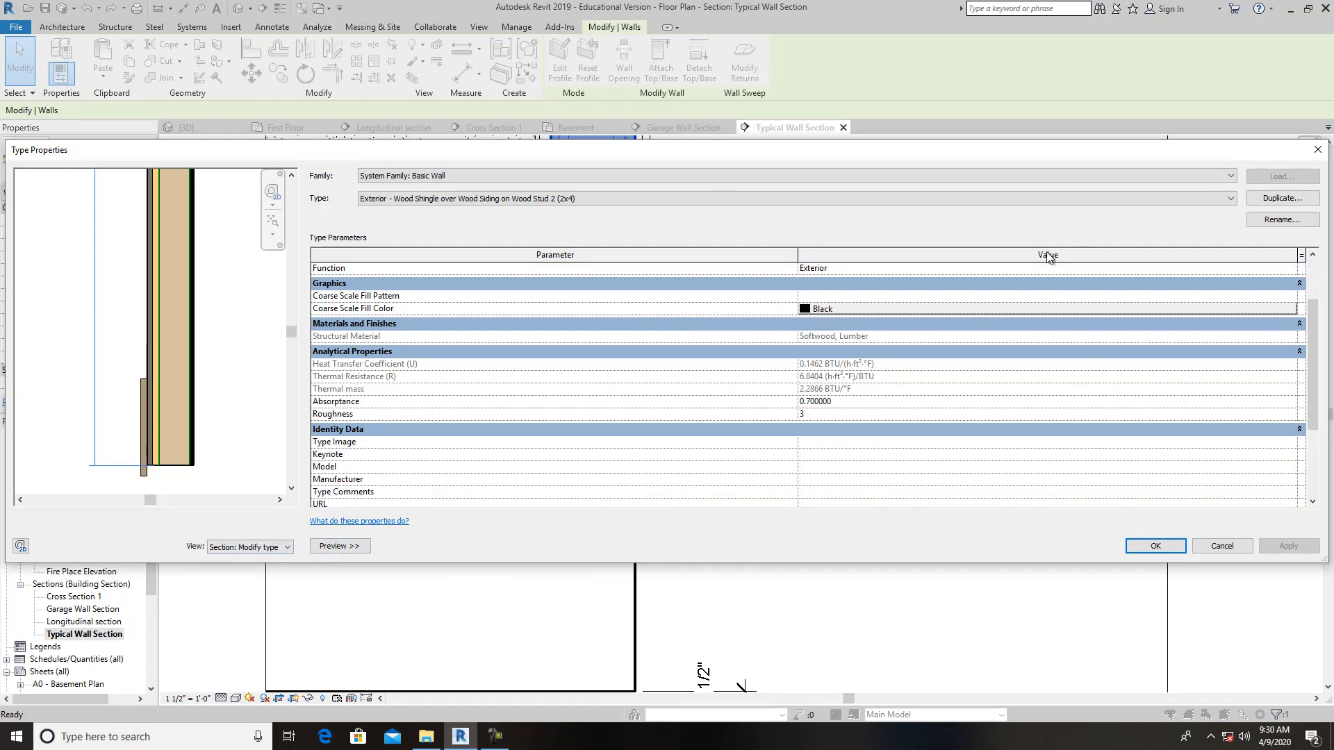
scroll(1031, 337, "up", 2)
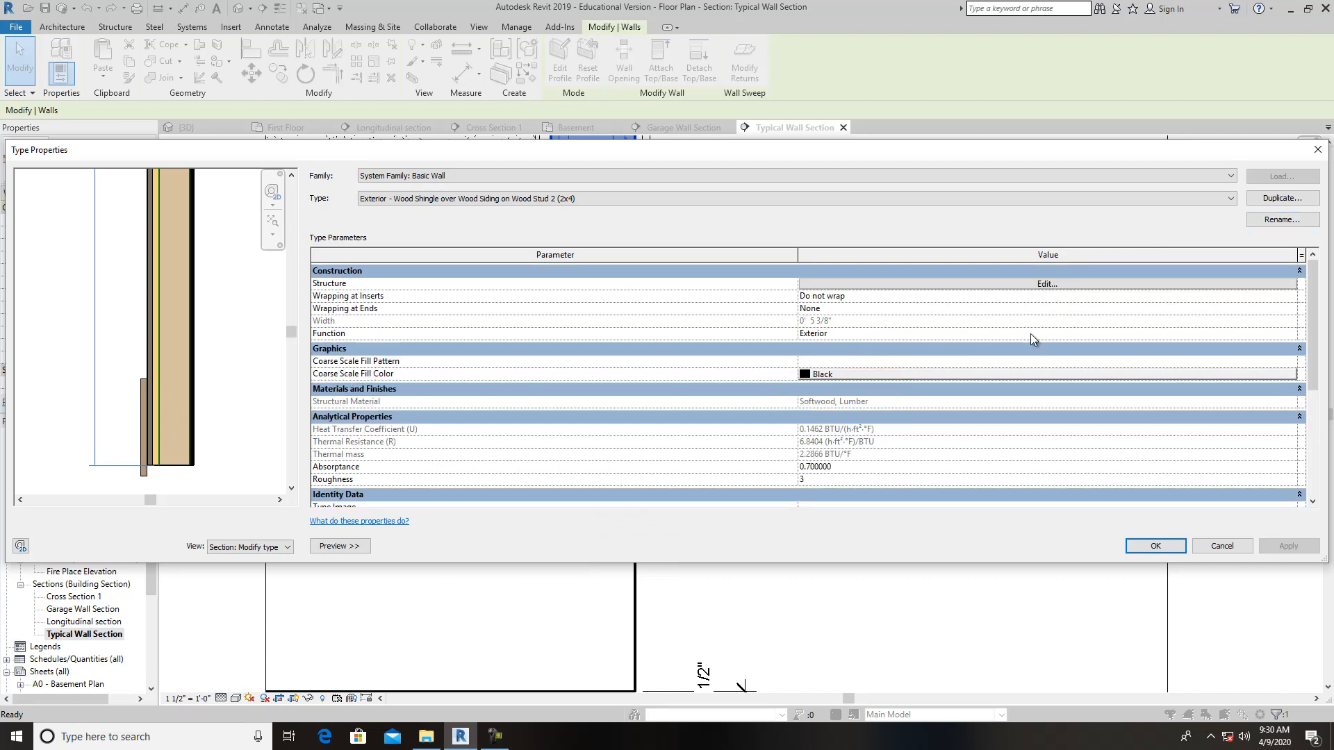
In the wall type's structure, unlock the bottom edges of the clapboard siding and plywood sheathing layers and accept the changes
left_click(1040, 284)
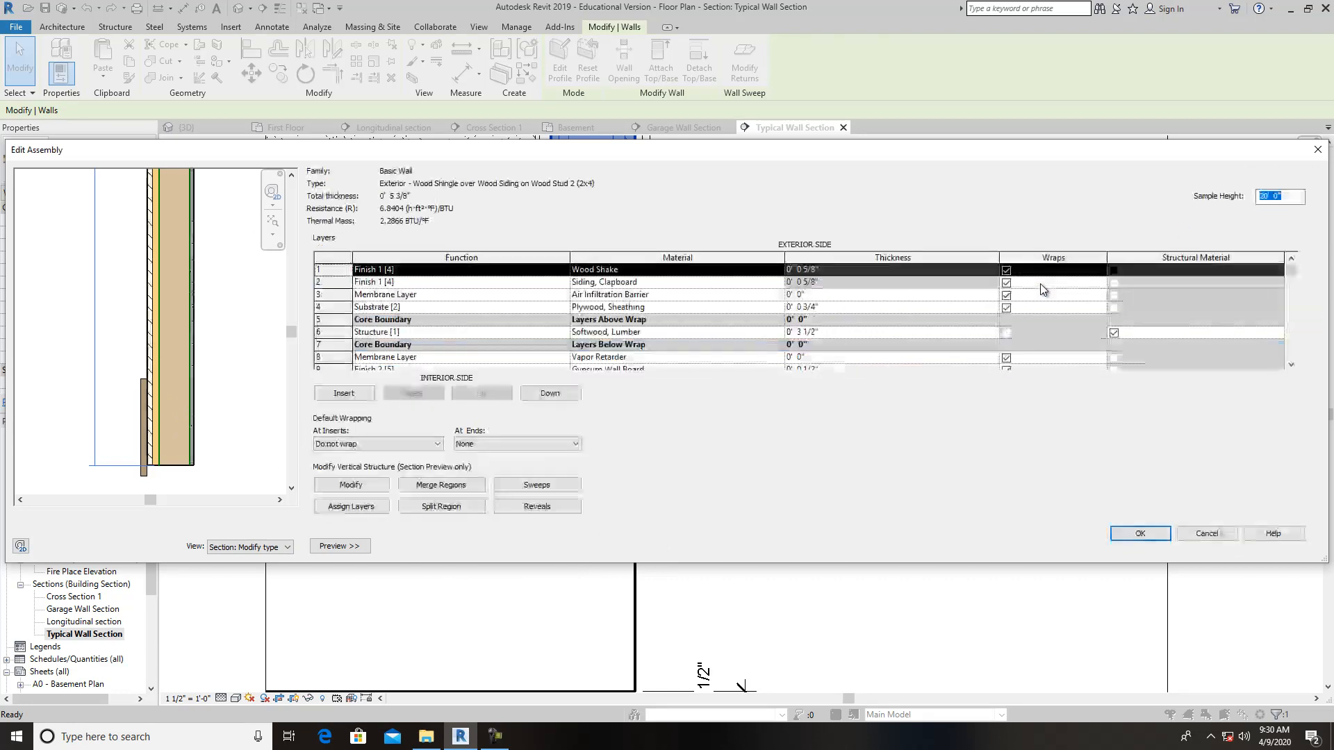
left_click(352, 486)
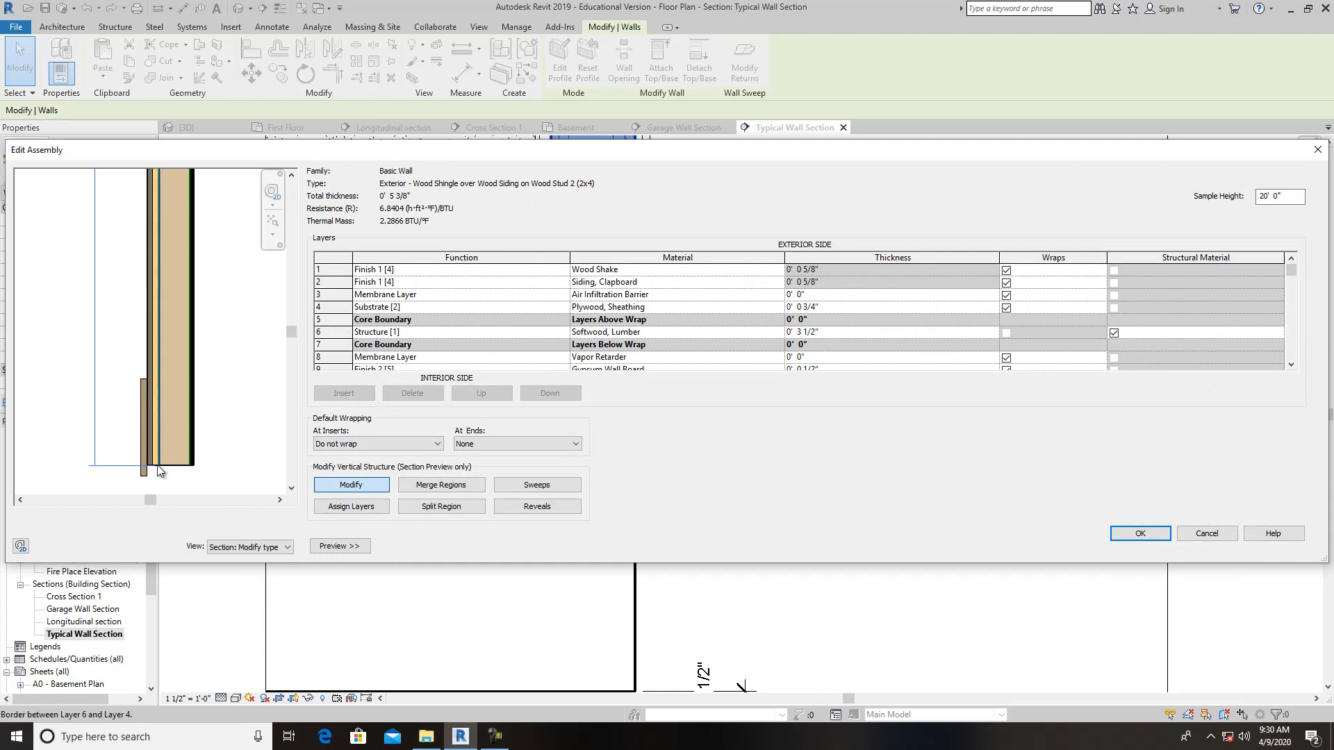
scroll(151, 474, "up", 3)
scroll(153, 473, "up", 2)
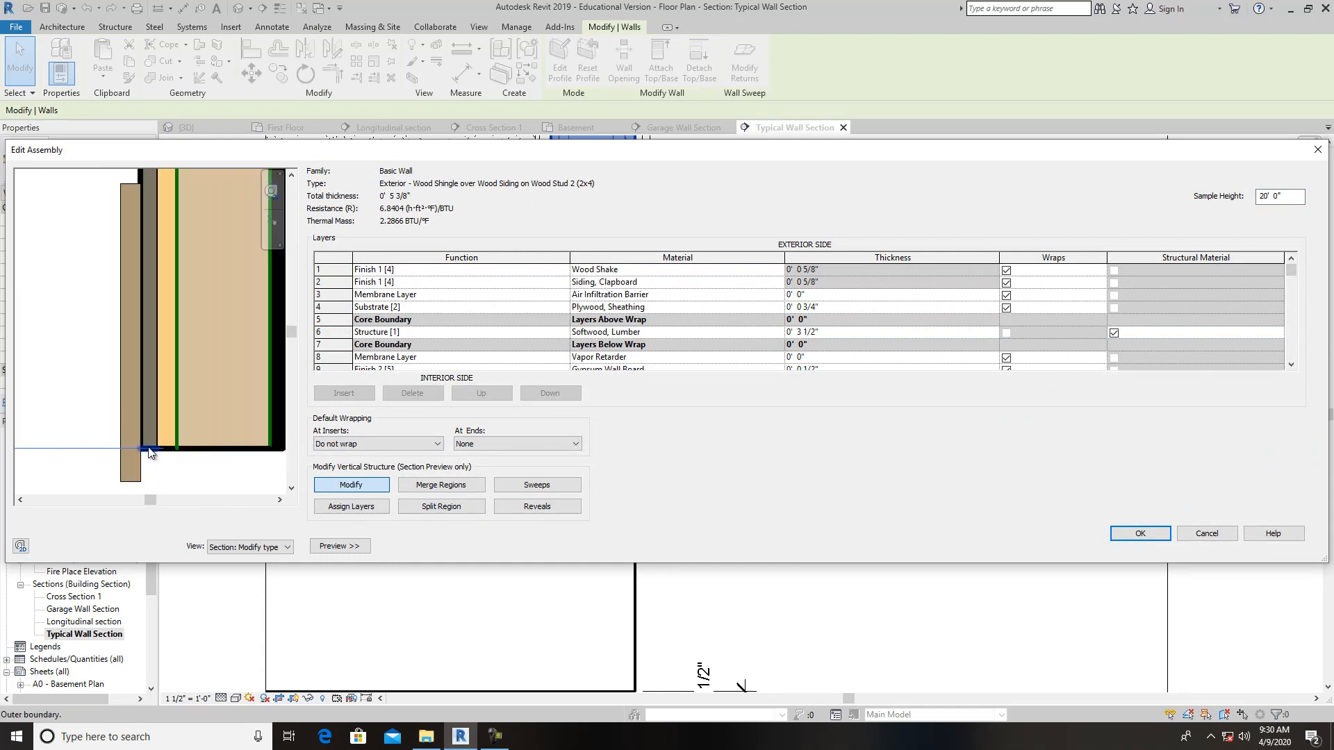
left_click(150, 452)
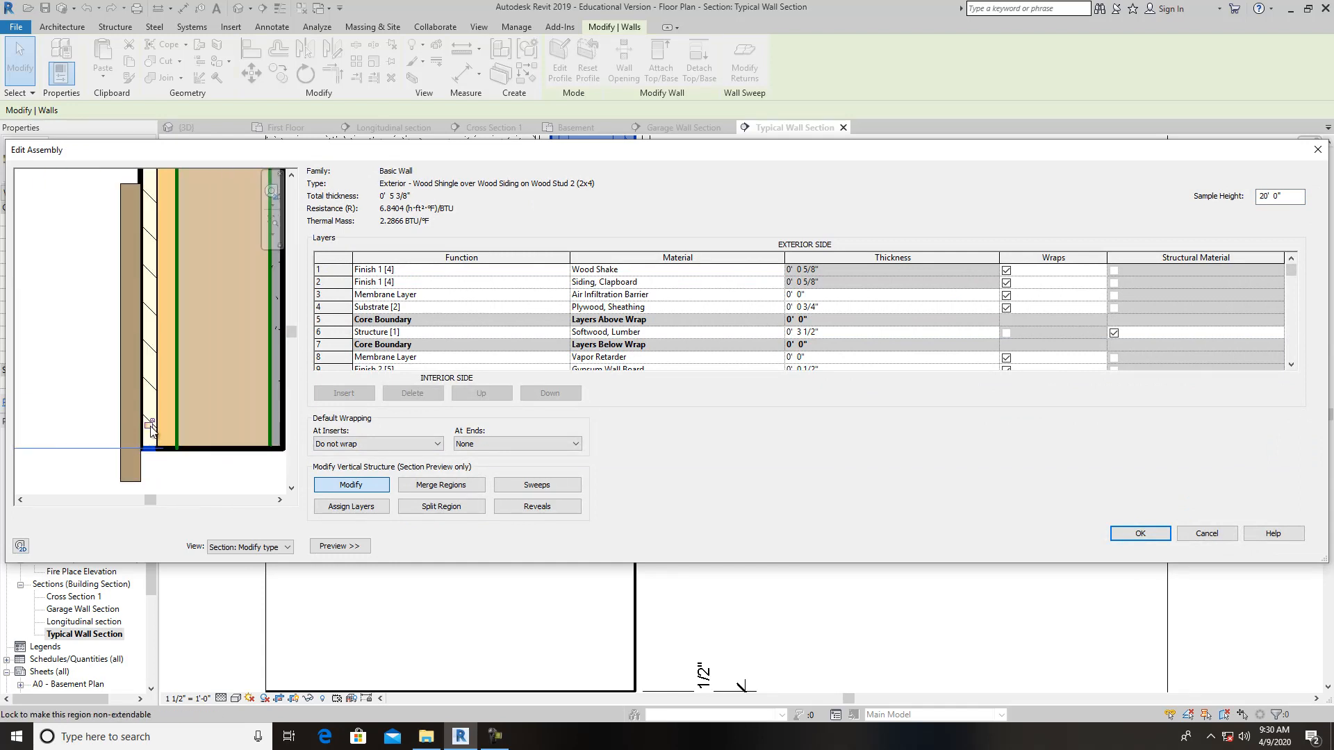
left_click(172, 450)
left_click(166, 425)
left_click(160, 465)
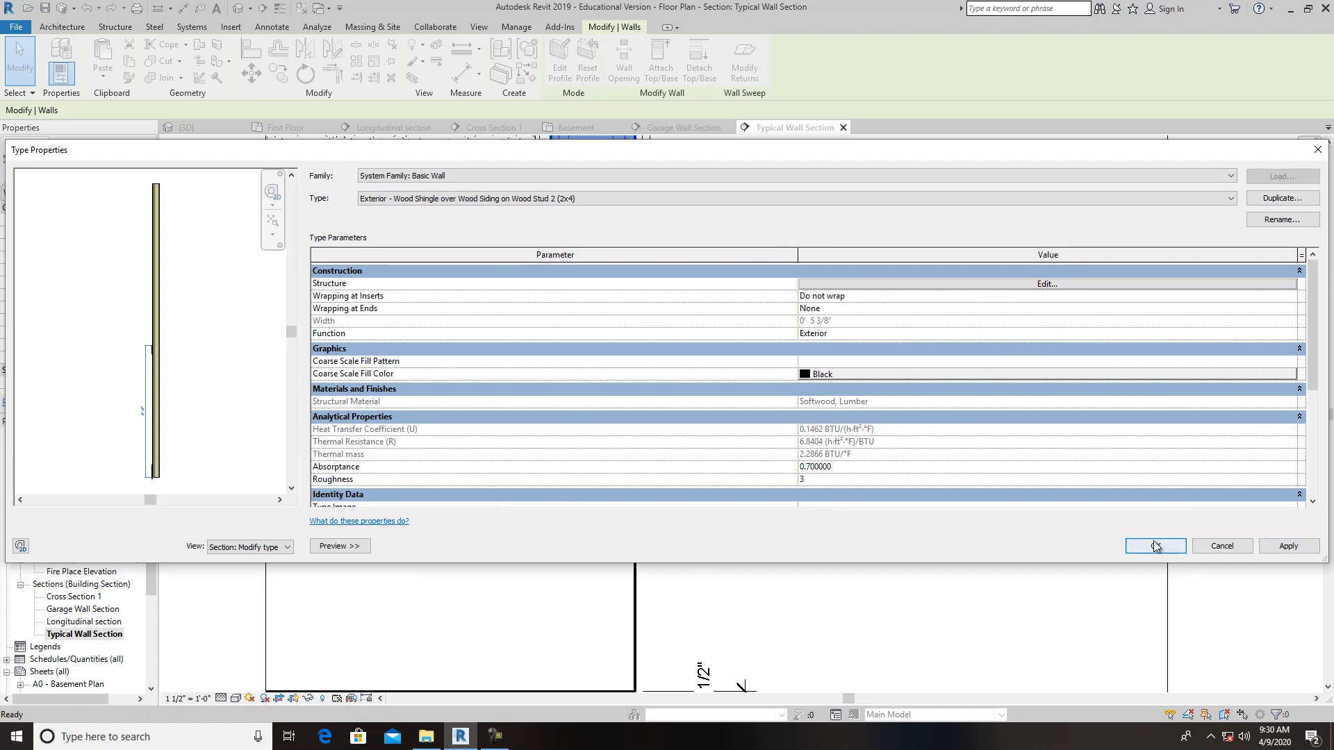
left_click(1155, 546)
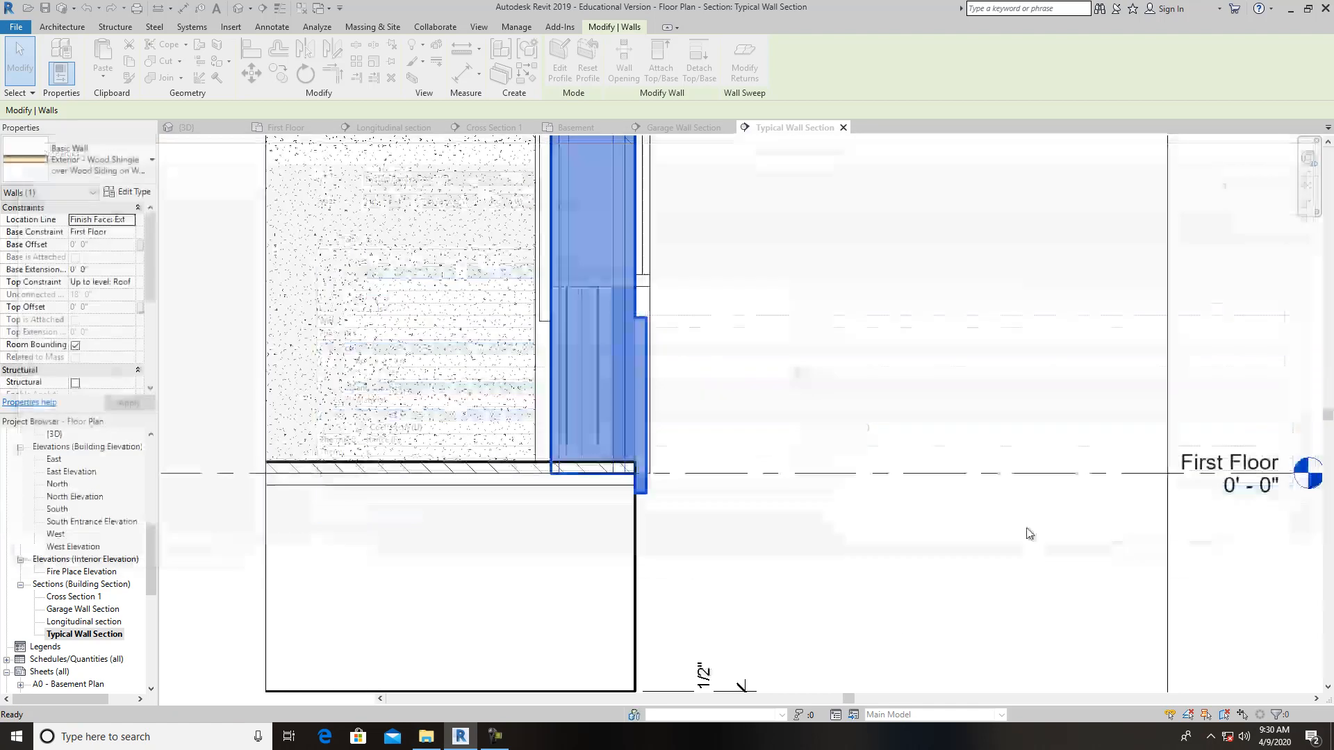
Try to stretch the unlocked outer layers of the exterior wall down over the edge of the first floor
scroll(657, 505, "up", 5)
mouse_move(592, 455)
left_mouse_down()
mouse_move(596, 535)
mouse_move(596, 452)
left_mouse_up()
left_click(735, 512)
left_click(590, 526)
left_click(658, 490)
left_click(627, 485)
left_click(683, 493)
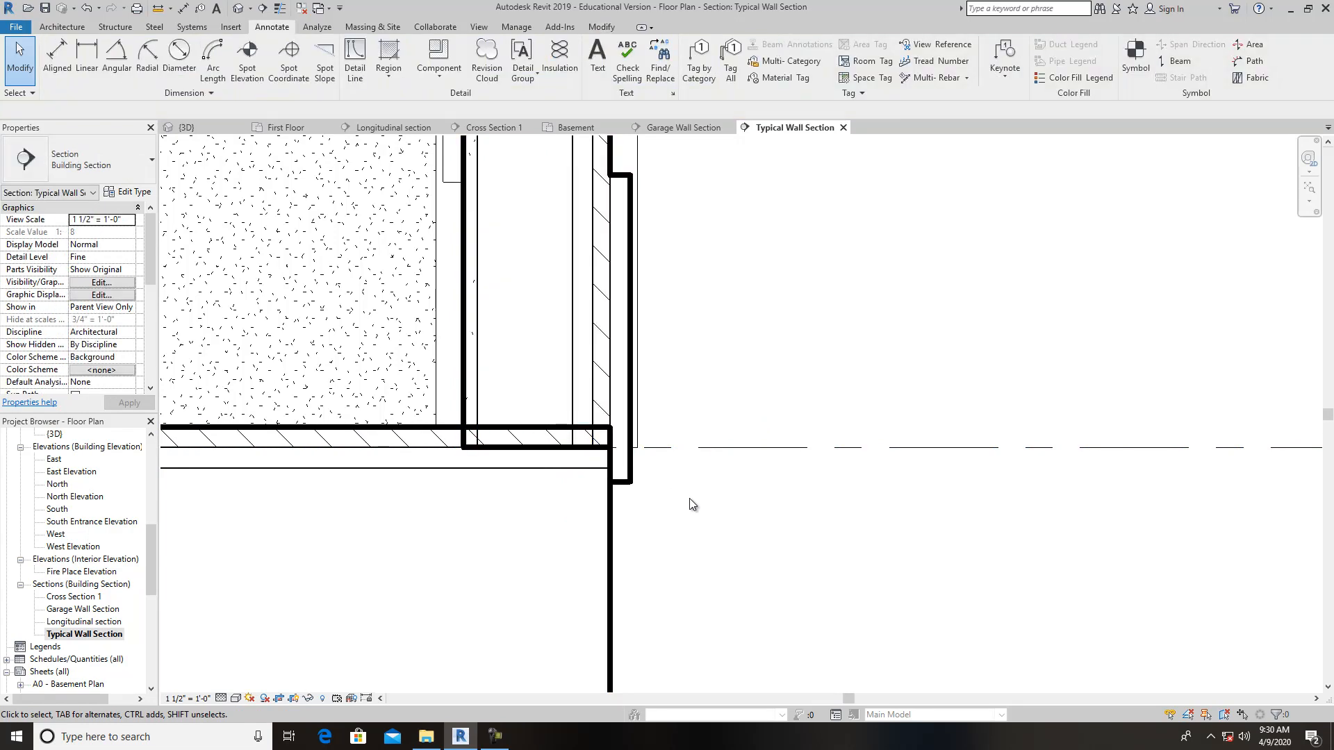
Open the boundary sketch of the 2x14 floor for editing in the First Floor plan
scroll(689, 499, "down", 5)
mouse_move(693, 539)
middle_mouse_down()
mouse_move(642, 490)
mouse_move(583, 490)
middle_mouse_up()
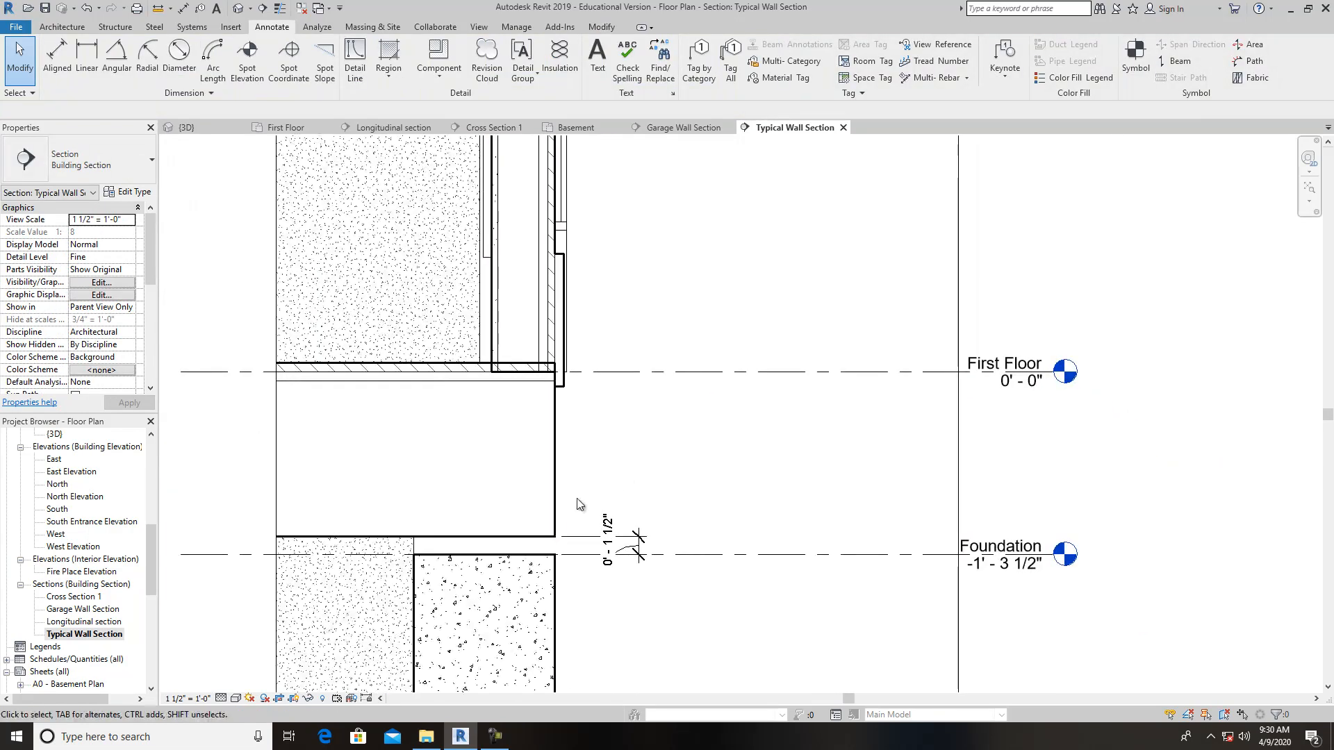
left_click(545, 483)
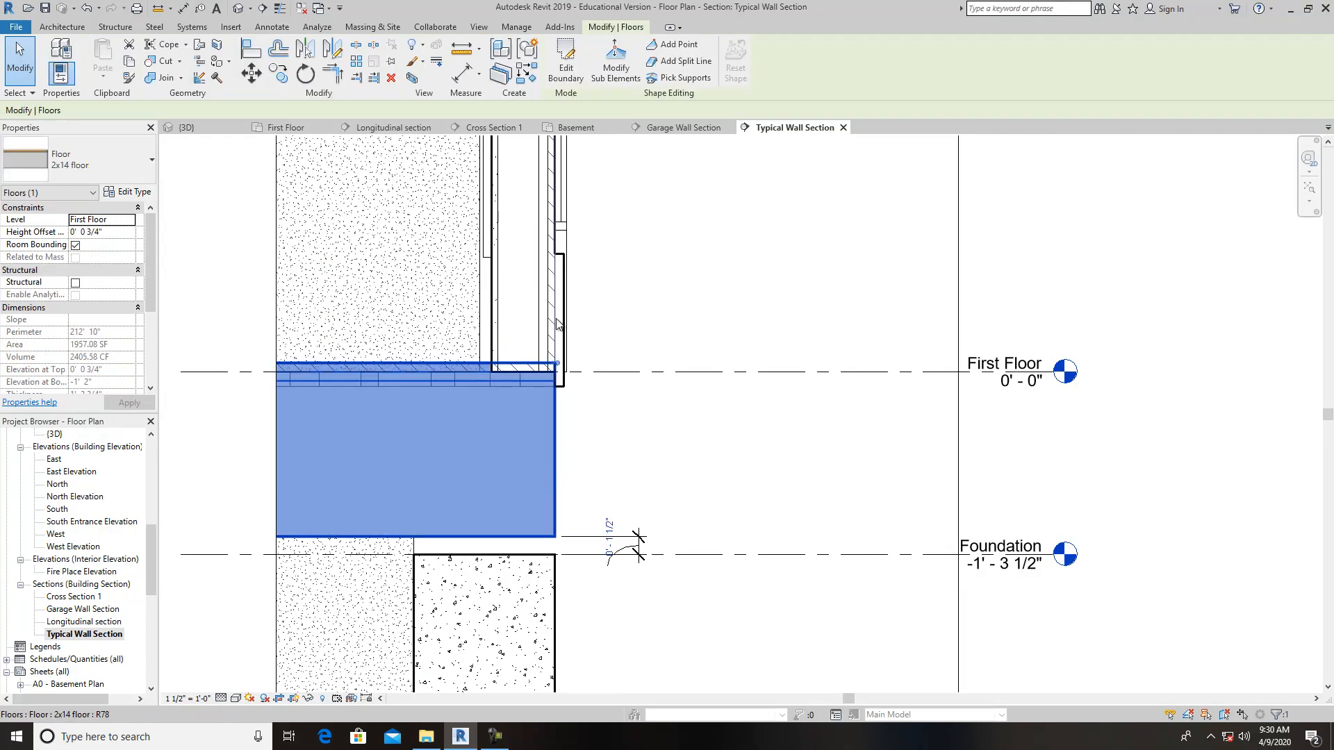
left_click(579, 69)
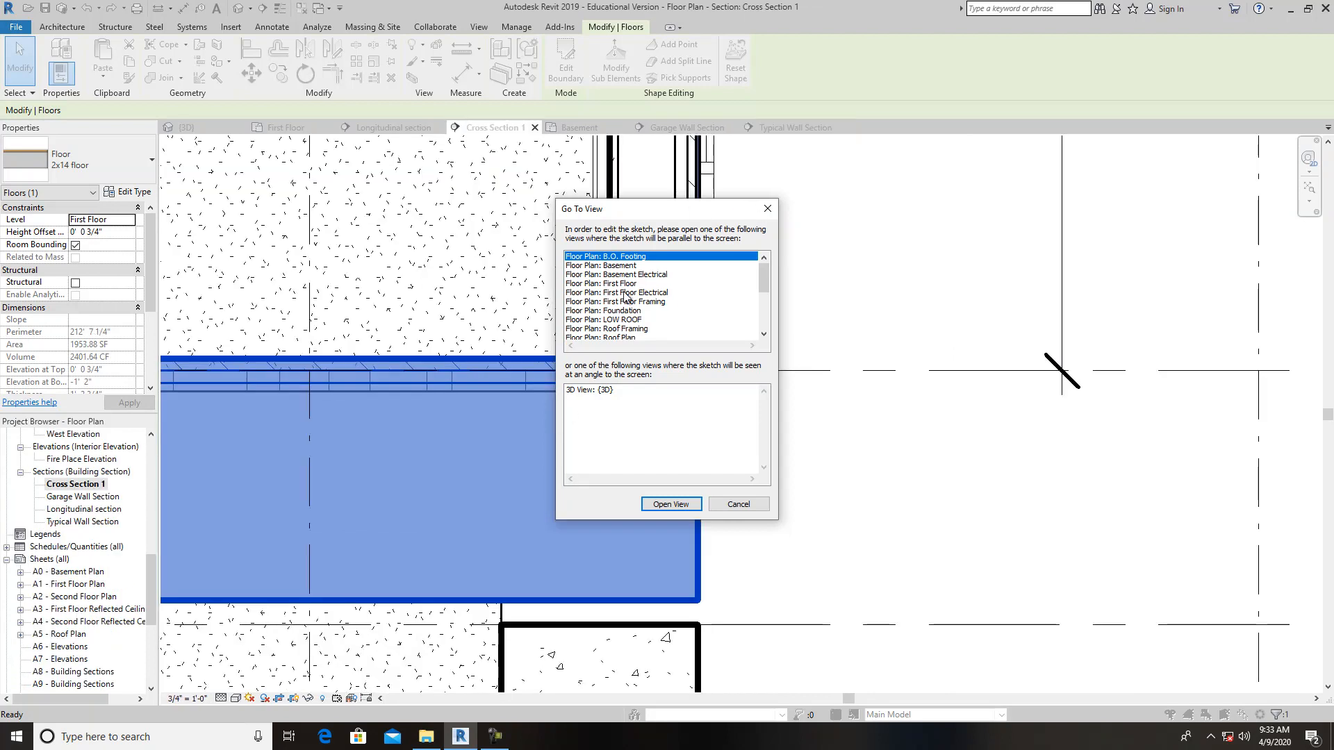
double_click(626, 283)
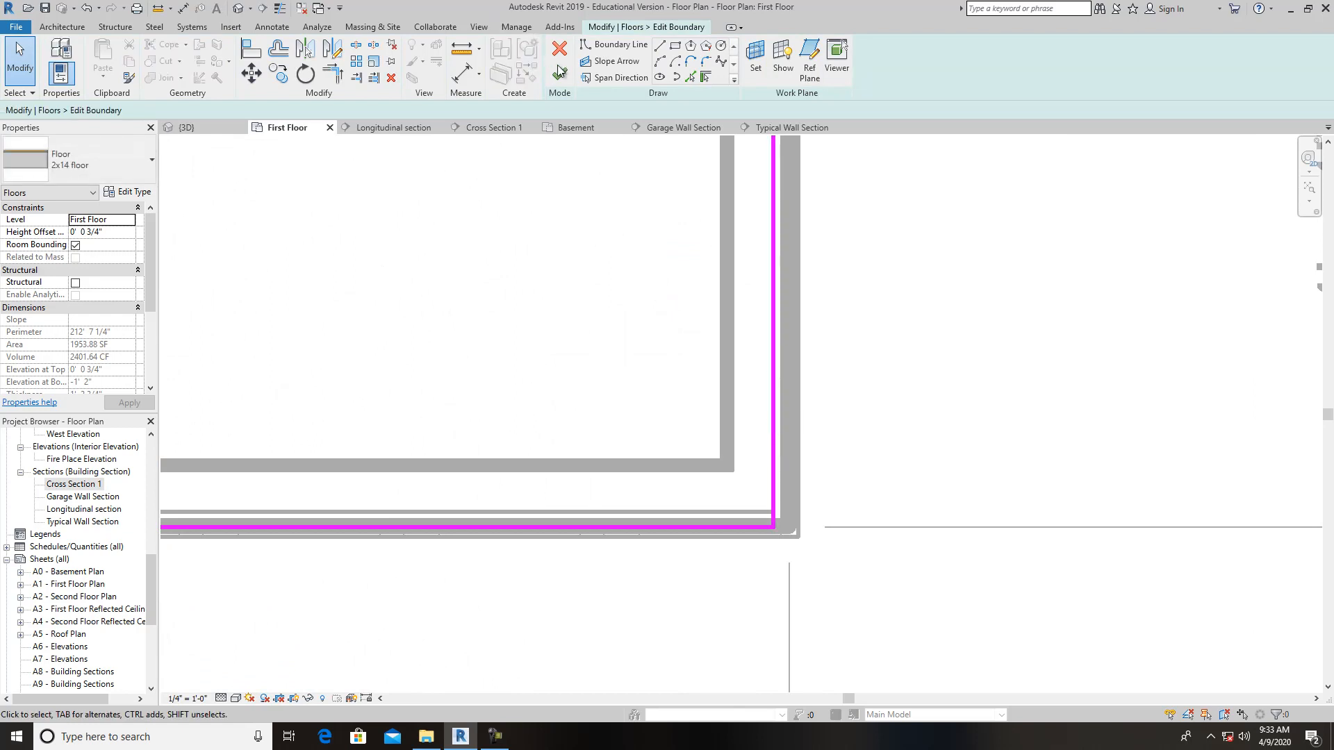
Move the floor boundary line along the short exterior wall at the building's corner inward, past the siding and exterior wall board
scroll(881, 392, "down", 6)
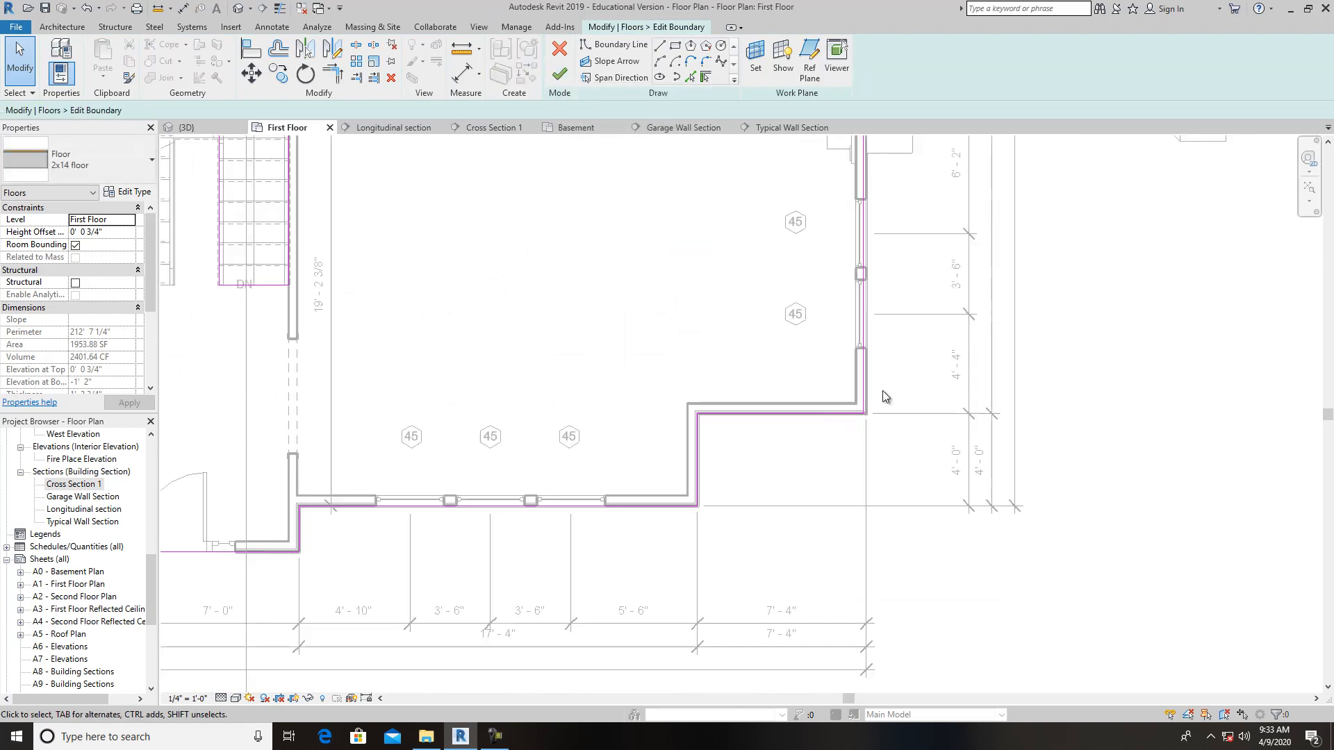
scroll(883, 394, "down", 4)
middle_click_drag(909, 462, 909, 478)
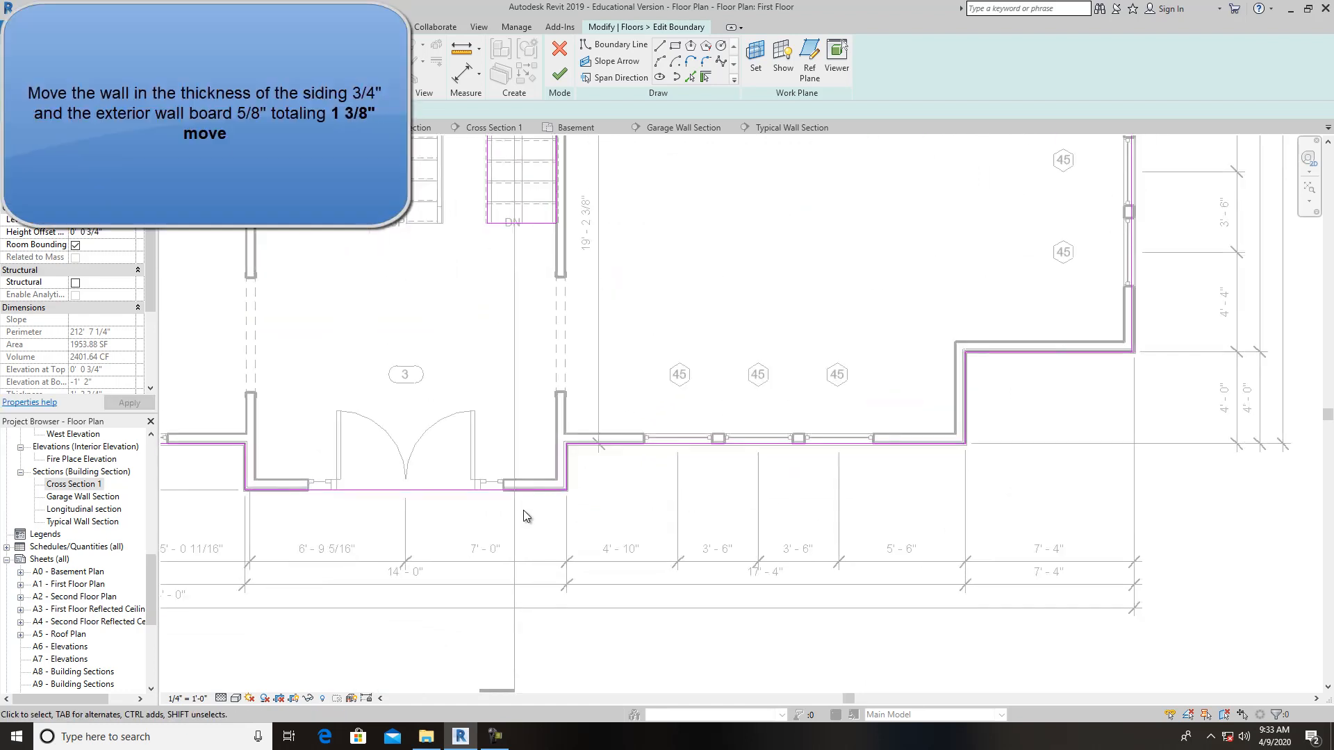
scroll(970, 441, "up", 5)
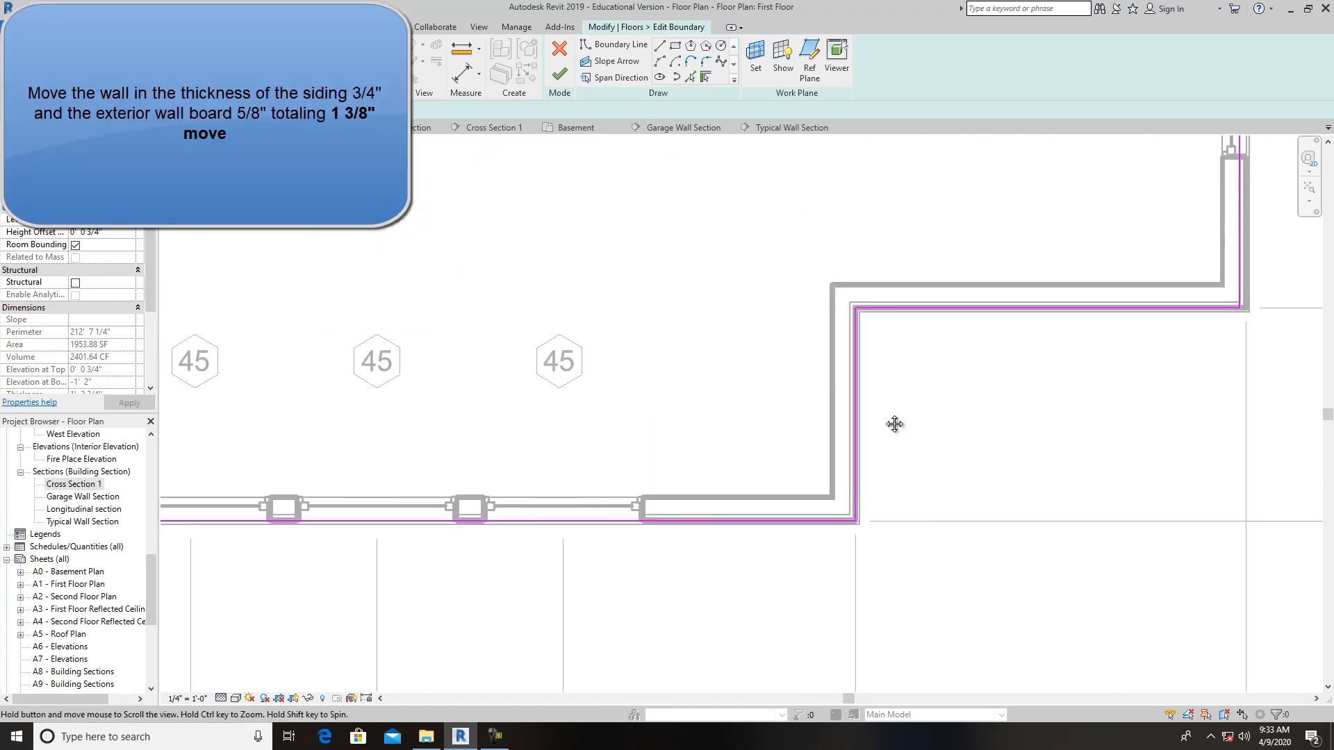
scroll(841, 376, "up", 6)
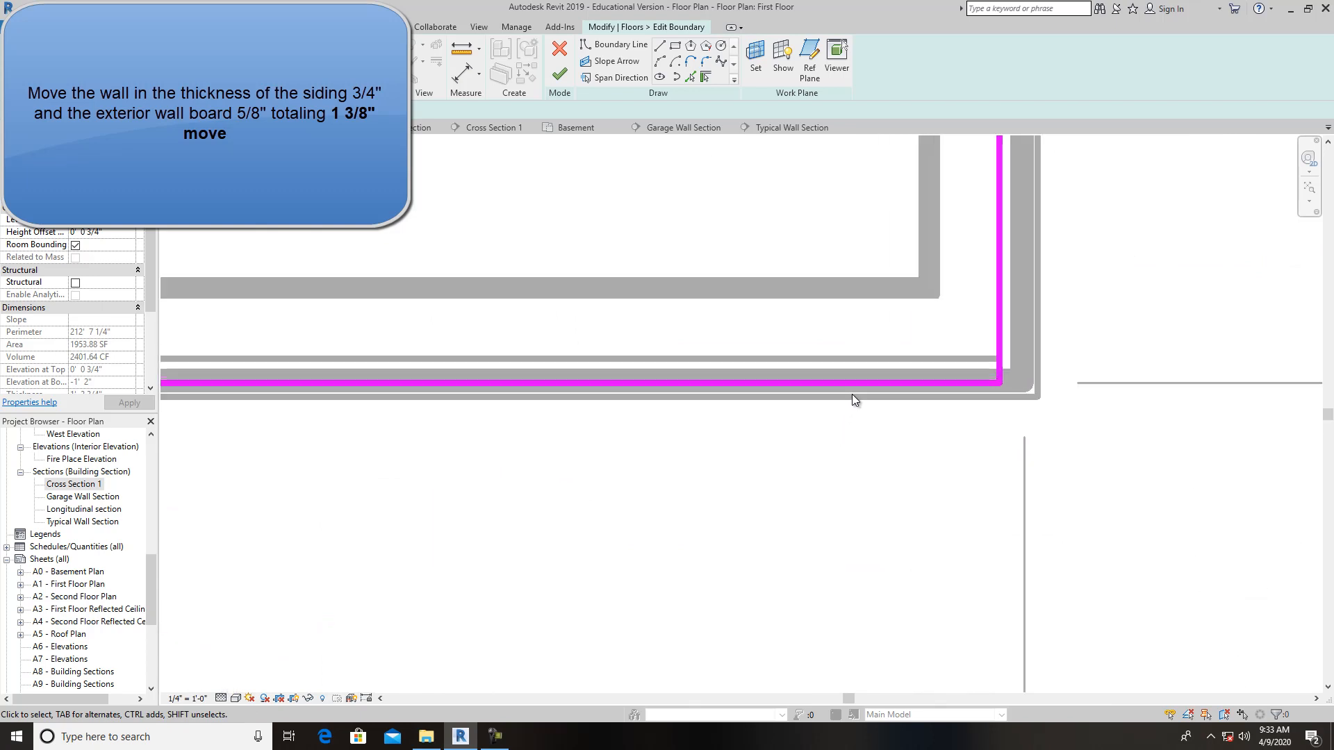
mouse_move(844, 382)
left_mouse_down()
mouse_move(843, 365)
mouse_move(840, 377)
left_mouse_up()
scroll(849, 438, "down", 3)
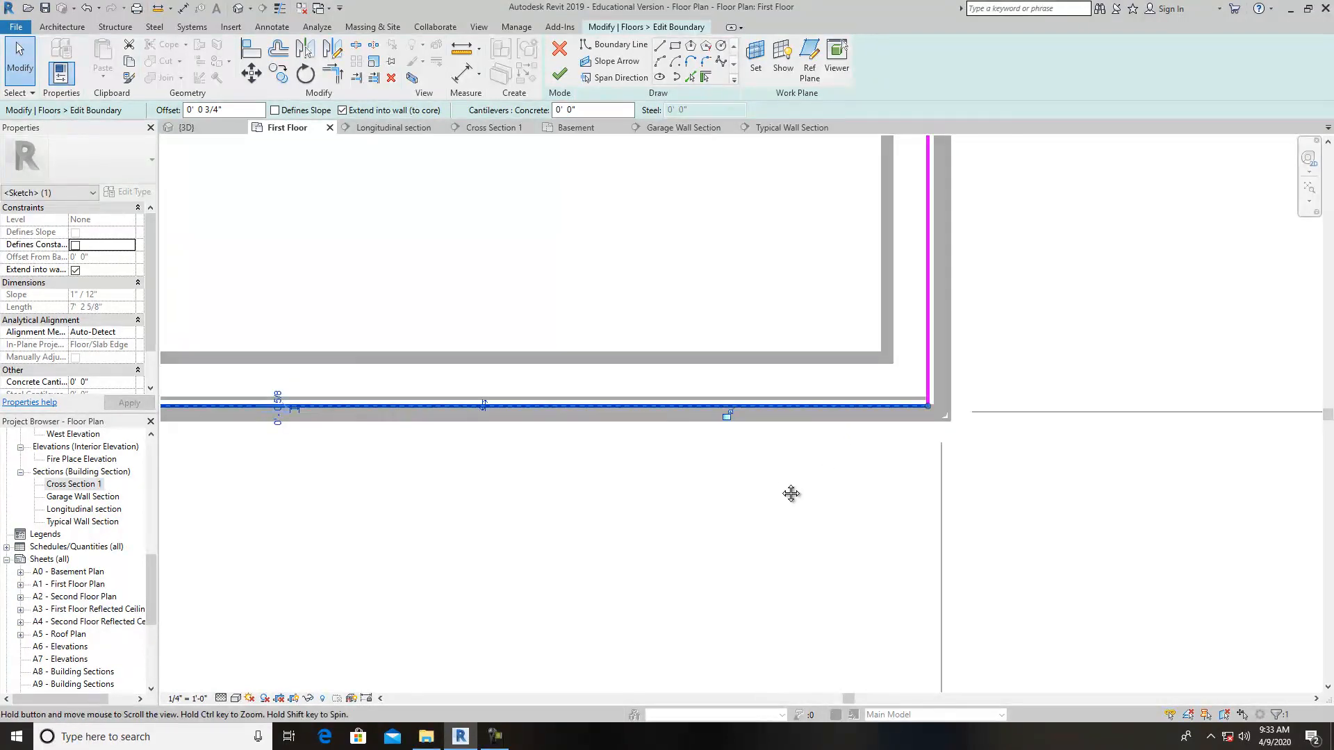
Move the floor boundary line along the front jog's 7' 2 5/8" wall inward, past the siding and exterior wall board
middle_click_drag(779, 484, 1018, 436)
scroll(548, 360, "up", 1)
left_click(506, 347)
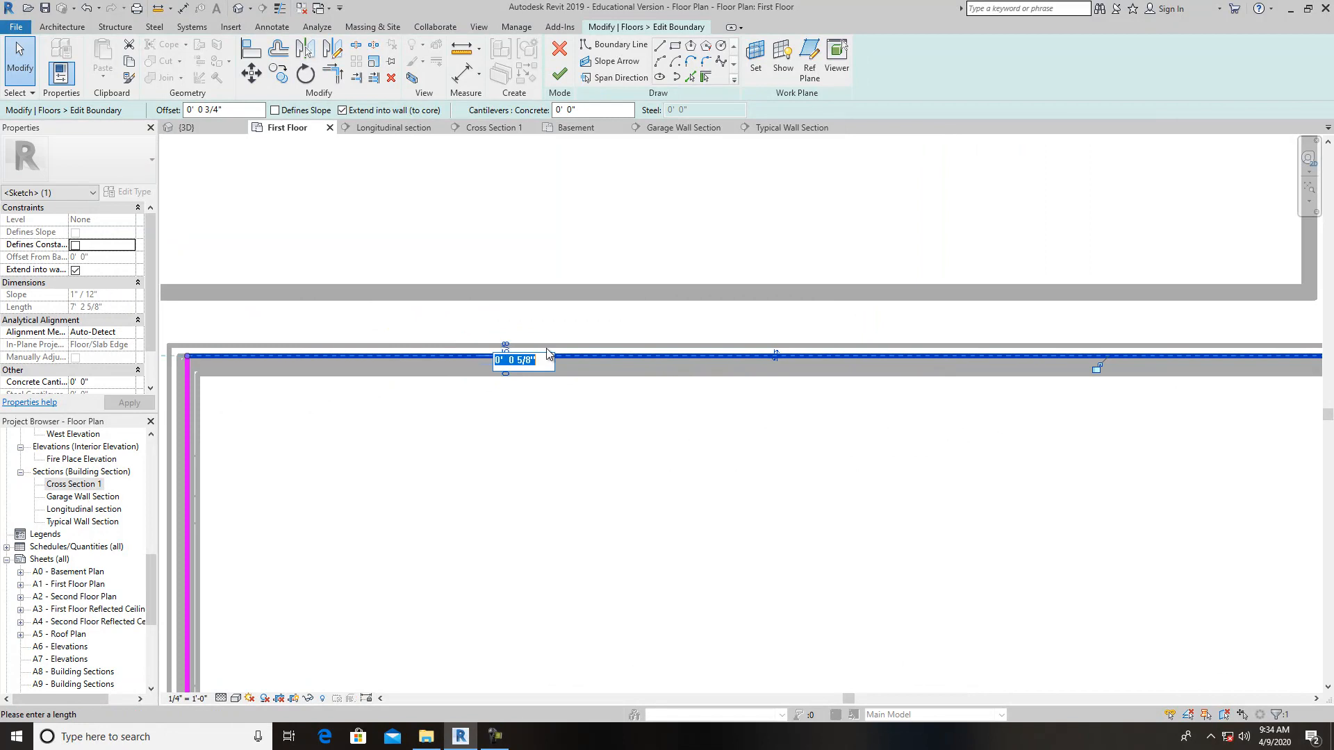
key("Escape")
scroll(559, 364, "up", 2)
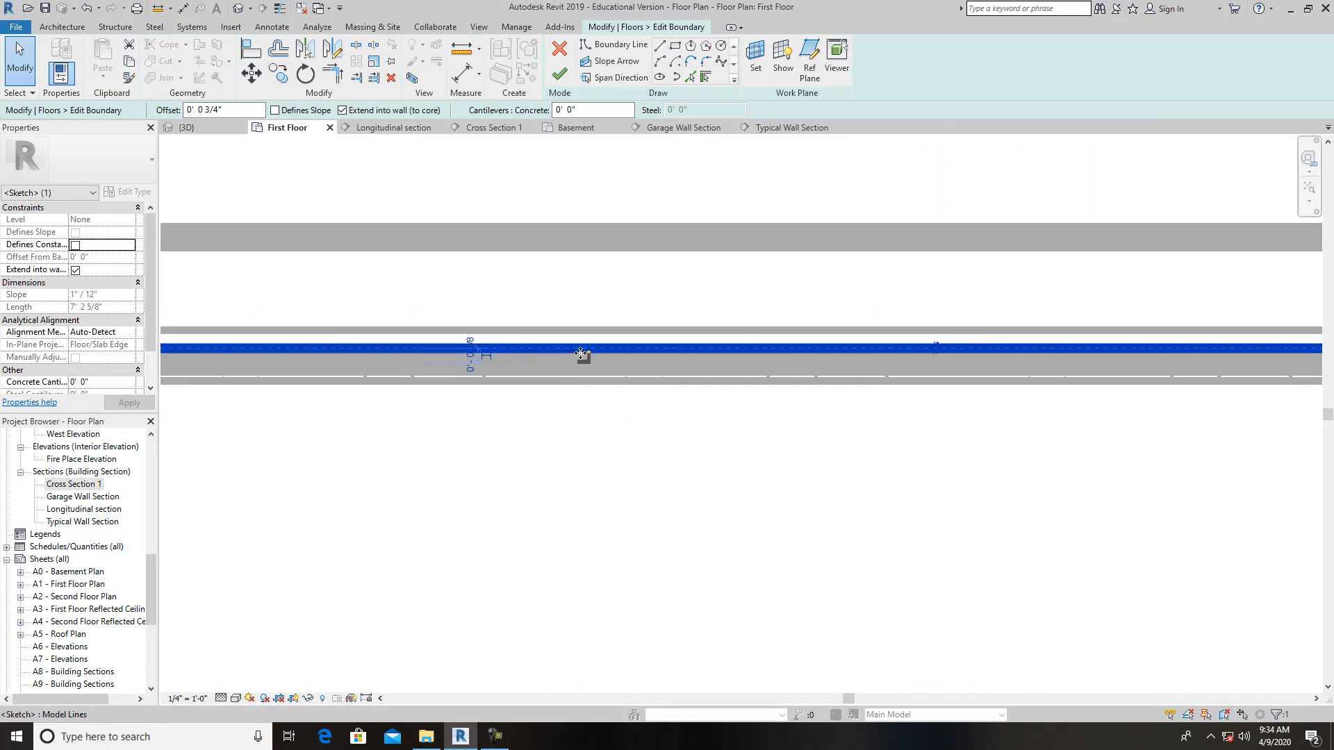
mouse_move(580, 348)
left_mouse_down()
mouse_move(576, 368)
mouse_move(588, 331)
left_mouse_up()
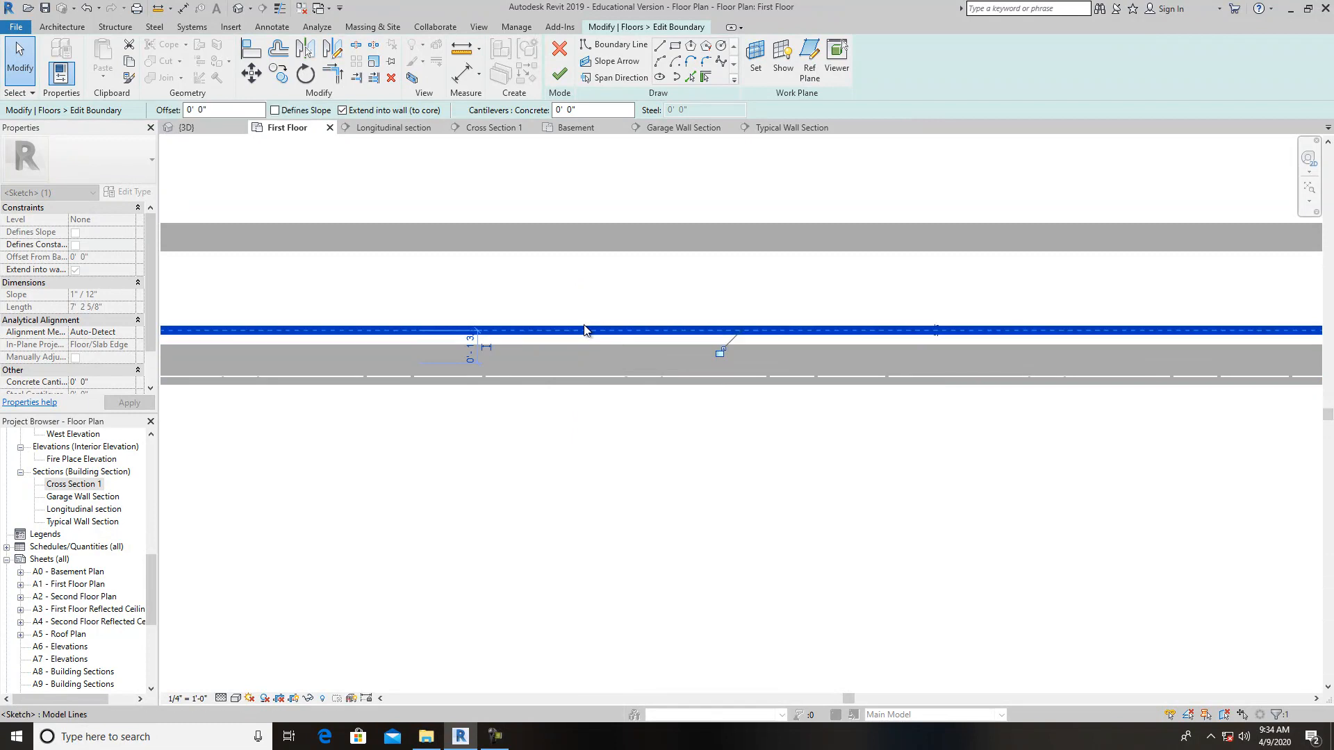
left_click(541, 406)
Move the adjoining short boundary line beside the front jog inward onto the wall's inner layer line
scroll(684, 447, "down", 2)
middle_click_drag(536, 507, 535, 432)
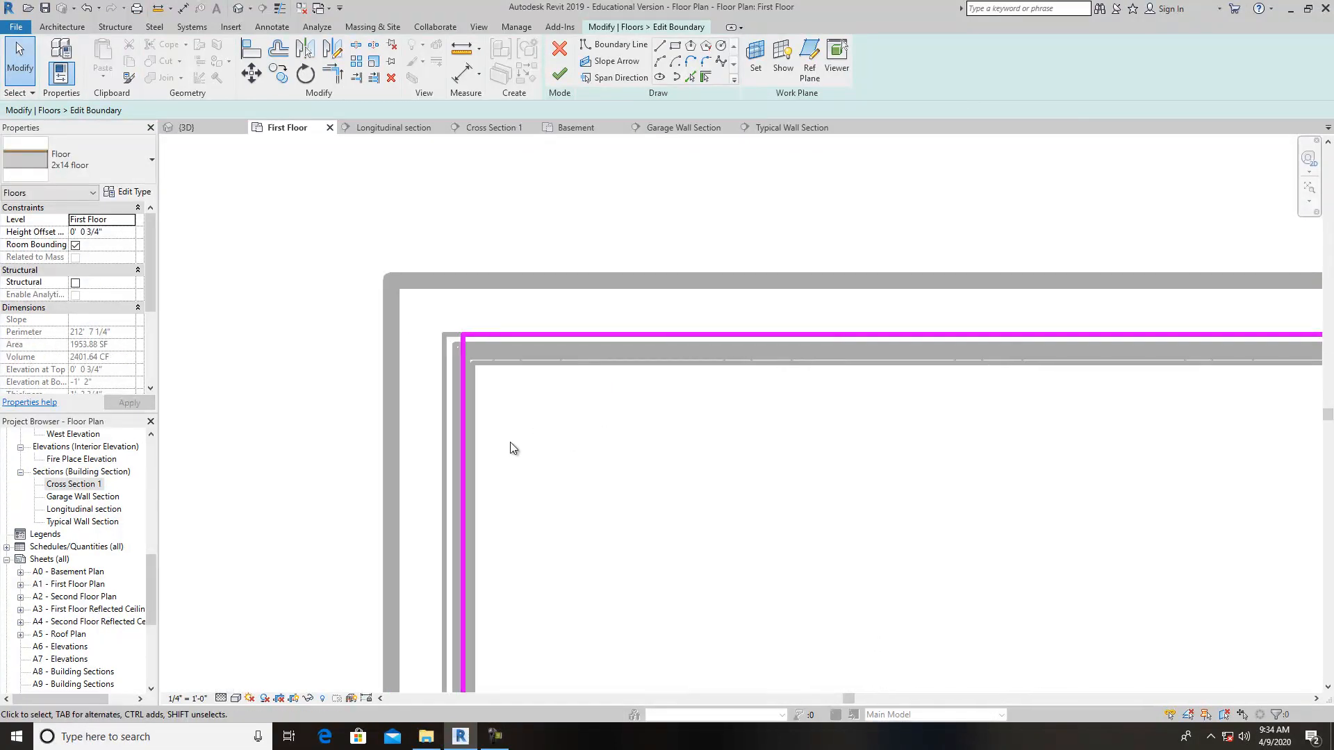
left_click_drag(462, 441, 444, 436)
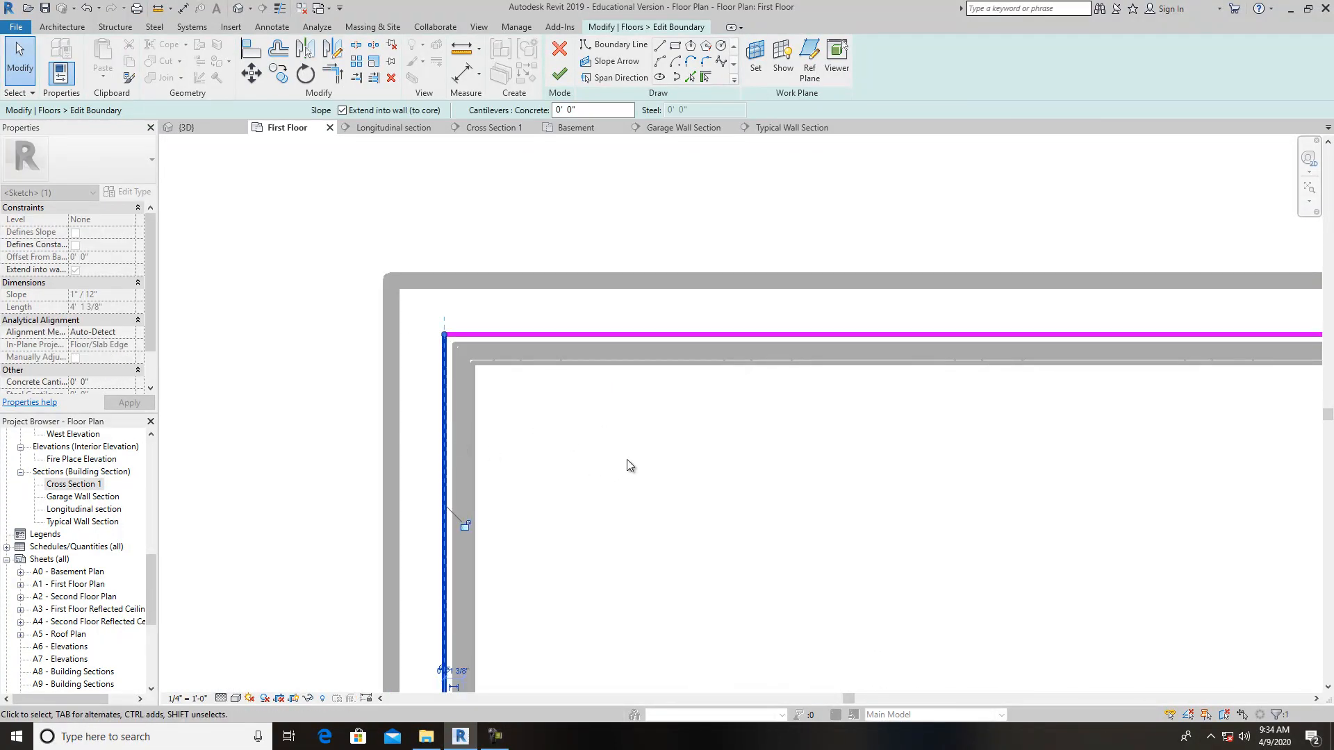
Move the boundary line along the front wall between the jog and the entry projection inward past the outer wall layers
scroll(623, 462, "down", 3)
scroll(700, 598, "down", 1)
middle_click_drag(707, 595, 798, 327)
scroll(608, 440, "up", 4)
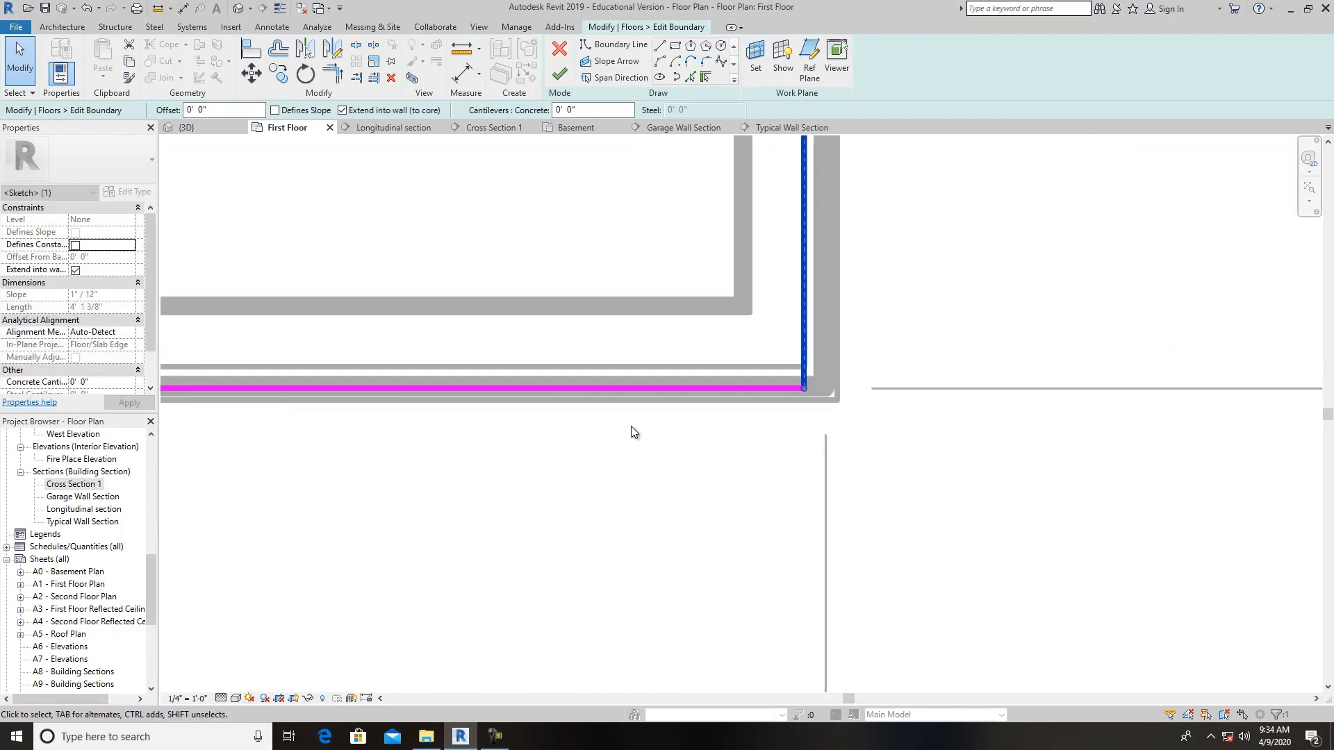
scroll(650, 410, "up", 1)
left_click_drag(650, 383, 658, 360)
Move the boundary lines along the near side and the front of the entry projection inward past the outer wall layers
scroll(730, 453, "down", 4)
middle_click_drag(385, 518, 952, 528)
scroll(476, 495, "up", 6)
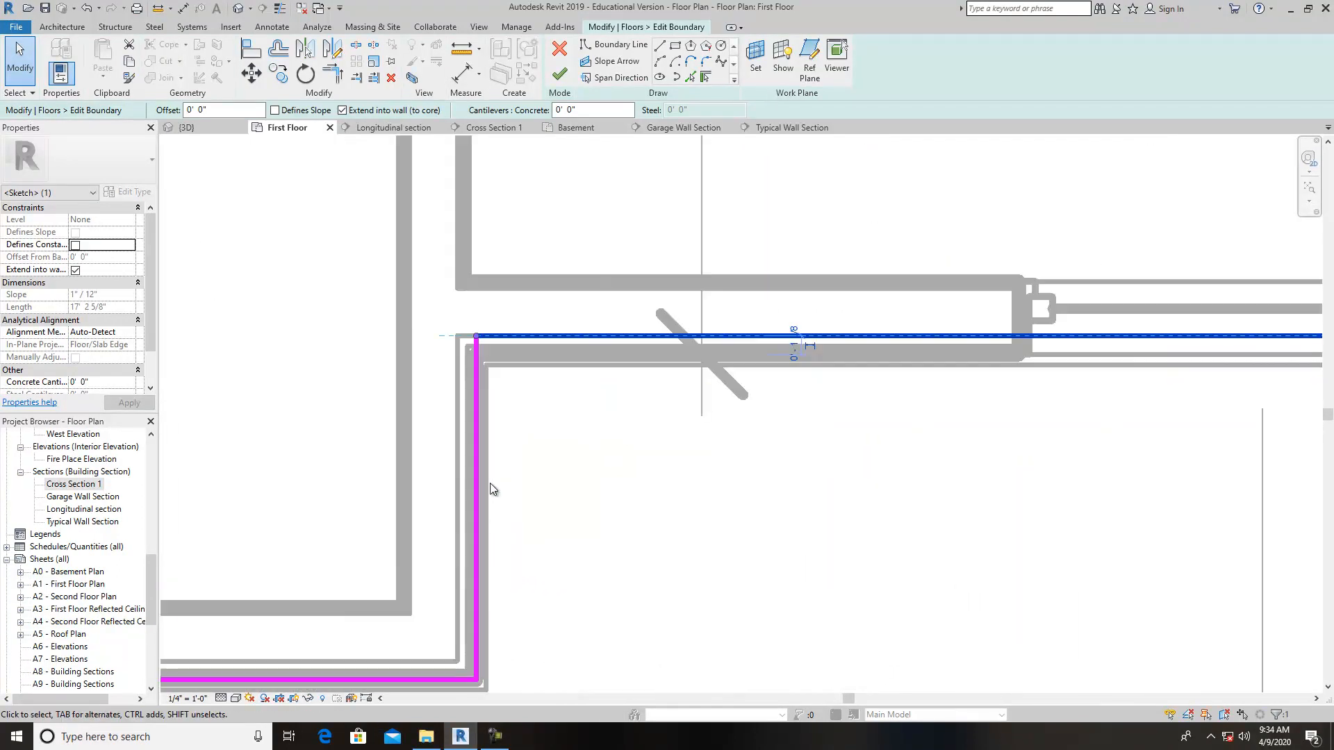
scroll(493, 489, "up", 3)
left_click_drag(464, 501, 436, 502)
scroll(602, 456, "down", 3)
middle_click_drag(601, 456, 647, 526)
scroll(651, 508, "up", 2)
left_click_drag(652, 502, 652, 473)
Move the boundary lines along the entry projection's garage-facing side and the adjoining front wall inward past the outer wall layers
scroll(694, 532, "down", 5)
middle_click_drag(375, 594, 822, 565)
scroll(561, 462, "up", 4)
scroll(560, 460, "up", 2)
left_click_drag(544, 461, 569, 473)
left_click_drag(520, 399, 527, 385)
Move the boundary line along the house wall facing the garage inward onto the wall's inner layer line
scroll(543, 459, "down", 3)
middle_click_drag(494, 538, 983, 584)
scroll(984, 583, "down", 2)
scroll(361, 467, "up", 5)
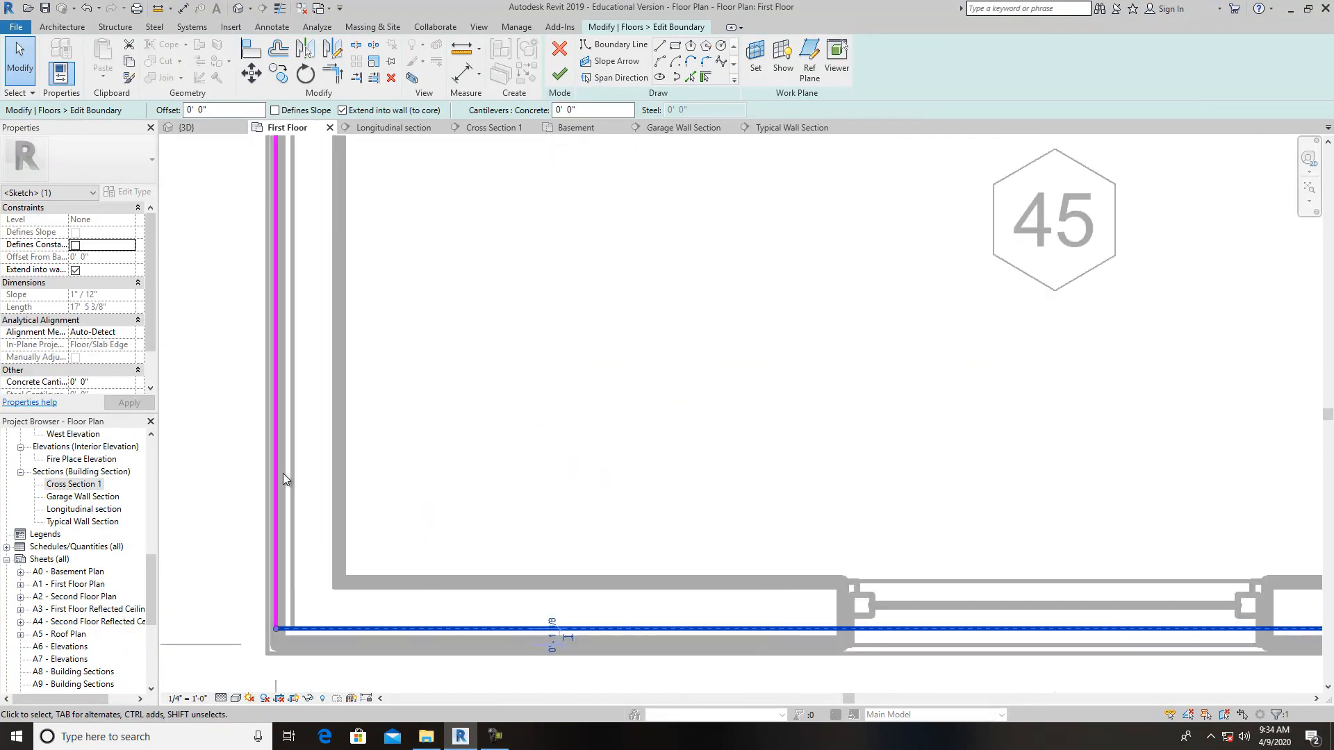
left_click(275, 468)
left_click_drag(275, 468, 293, 478)
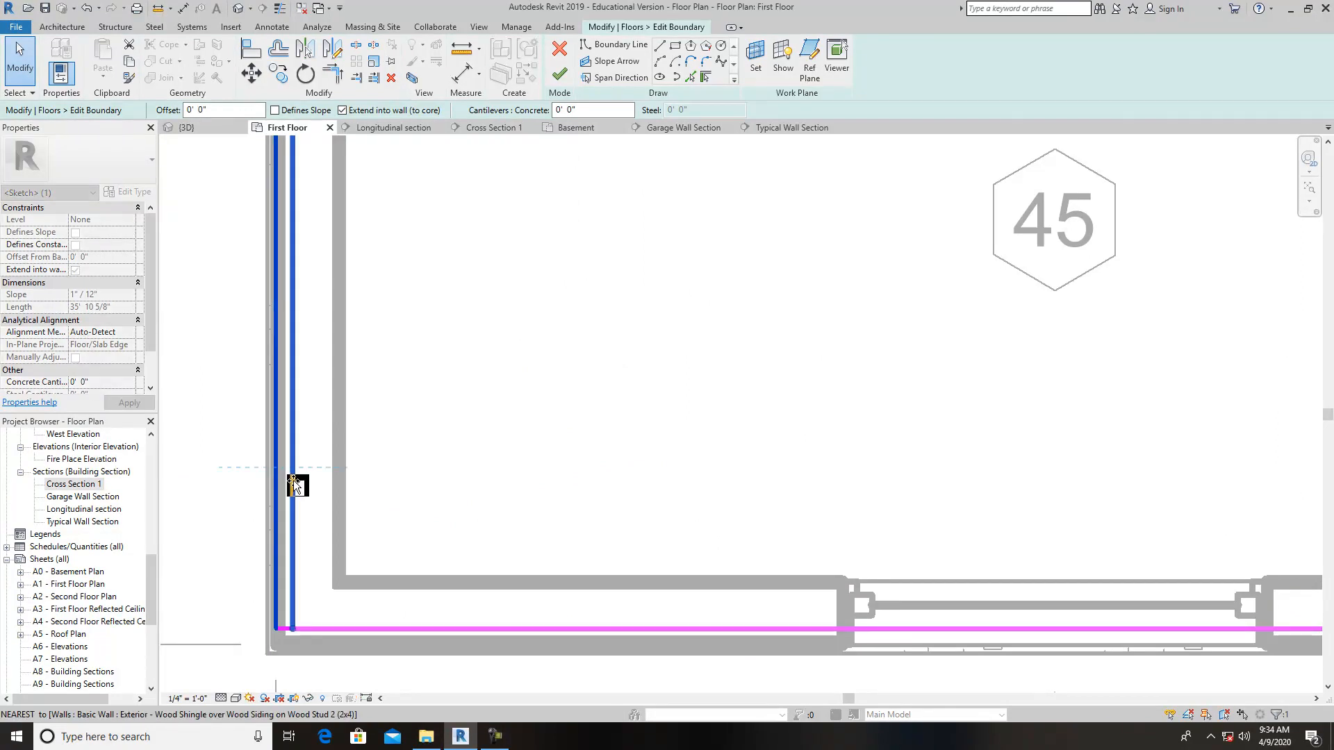
Move the boundary line along the long rear exterior wall inward past the siding and exterior wall board
scroll(540, 464, "down", 2)
scroll(539, 463, "down", 3)
scroll(568, 358, "up", 5)
middle_click_drag(537, 460, 502, 689)
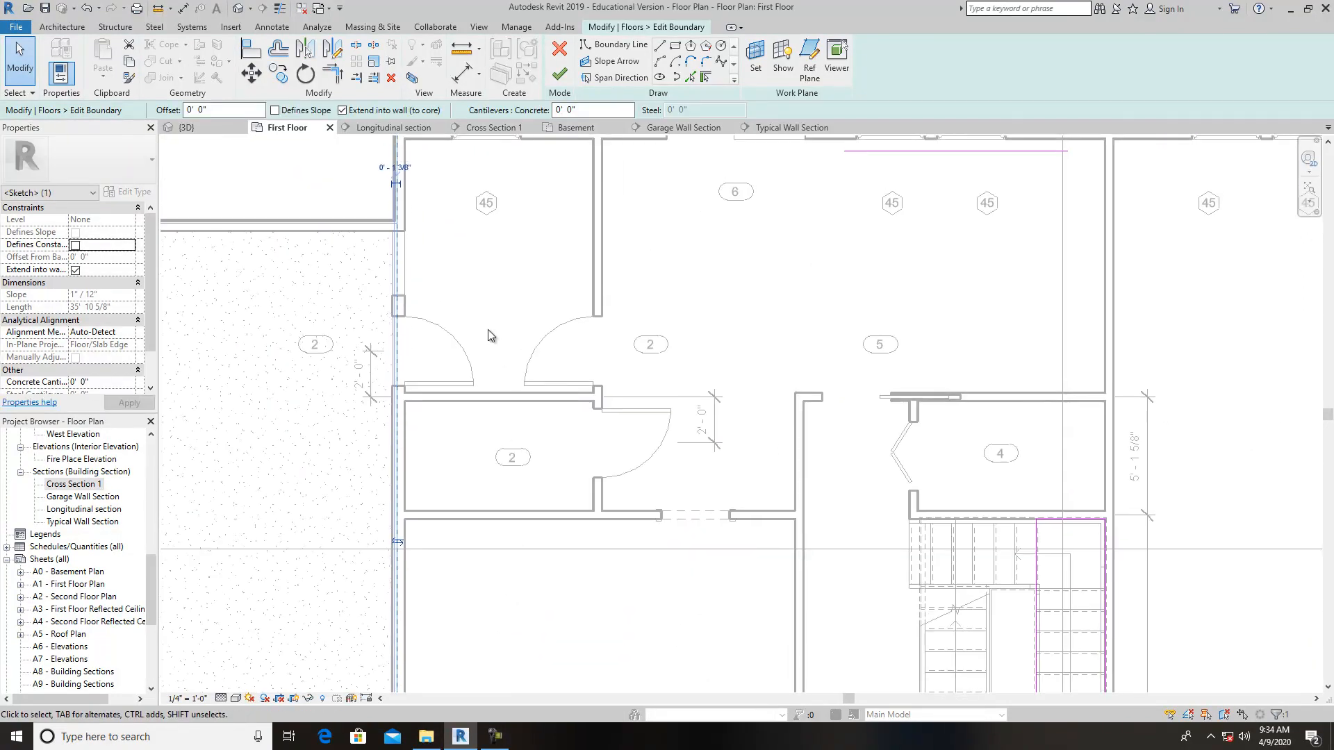
middle_click_drag(488, 327, 462, 483)
scroll(401, 317, "up", 2)
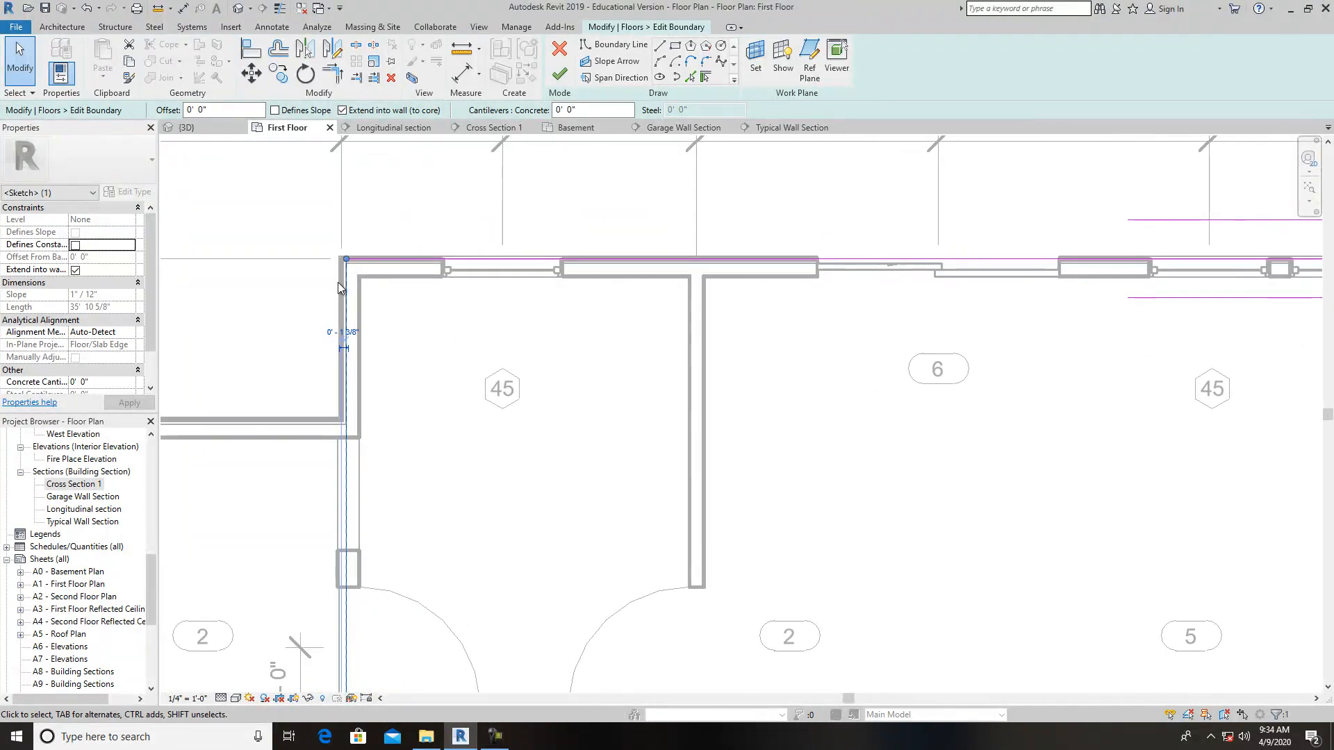
scroll(339, 289, "up", 2)
scroll(465, 252, "up", 2)
left_click(468, 222)
left_click_drag(469, 222, 472, 235)
Move the short boundary line at the exterior door by the rear jog inward past the outer wall layers
scroll(631, 332, "down", 2)
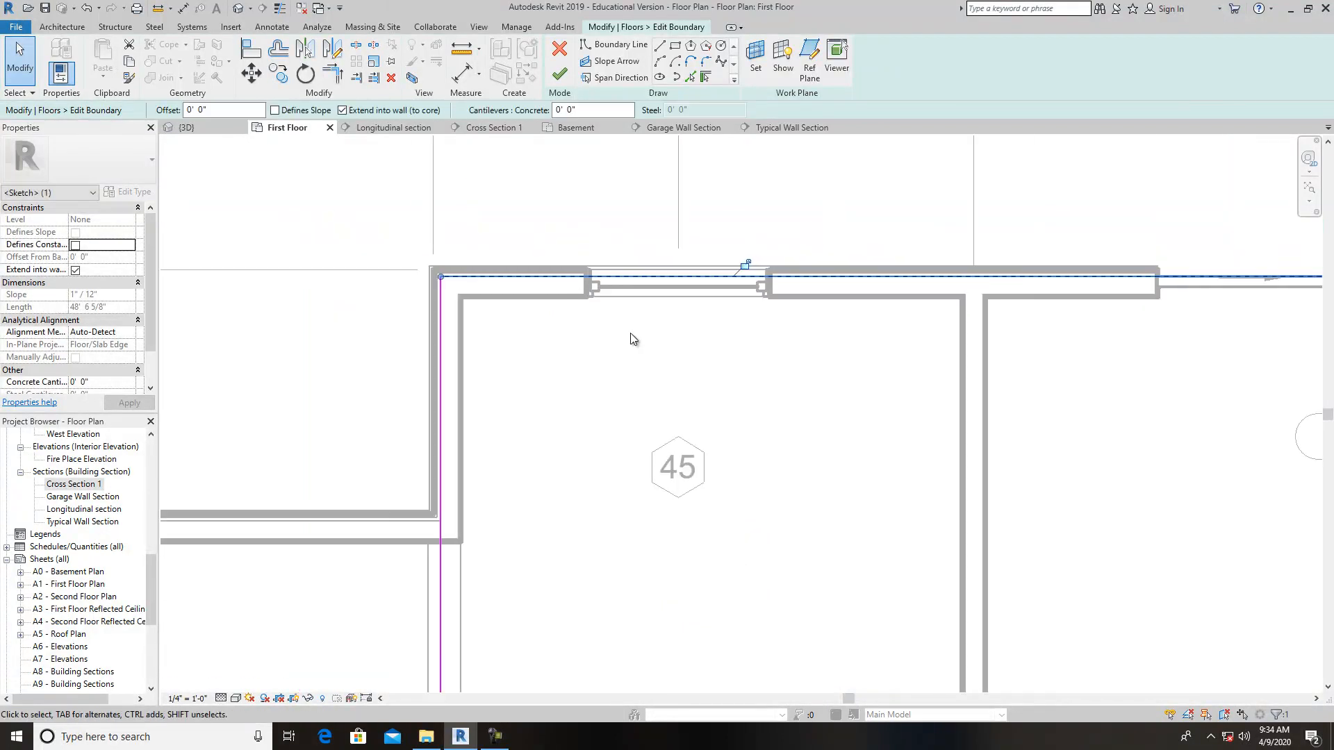
middle_click_drag(848, 396, 326, 342)
middle_click_drag(1016, 342, 498, 393)
middle_click_drag(980, 369, 399, 383)
scroll(1129, 369, "down", 1)
middle_click_drag(1206, 373, 424, 312)
scroll(712, 264, "up", 6)
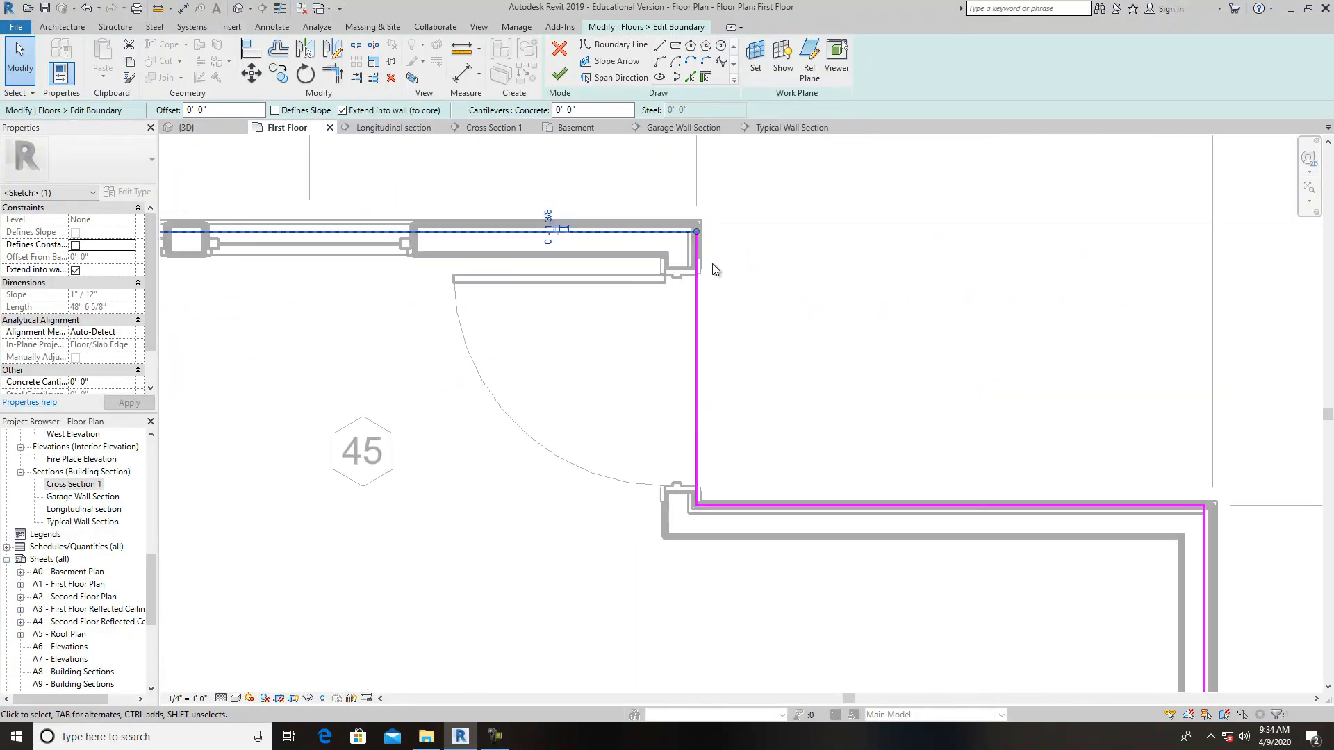
left_click(686, 251)
left_click_drag(677, 260, 668, 260)
Move the boundary line along the rear jog's 7' 4" wall inward past the outer wall layers
scroll(792, 302, "down", 4)
middle_click_drag(965, 572, 635, 491)
scroll(727, 415, "up", 2)
scroll(733, 414, "up", 2)
left_click_drag(740, 377, 740, 393)
Finish the 2x14 floor's boundary sketch, answer the resulting prompts and deselect the floor
scroll(793, 491, "down", 6)
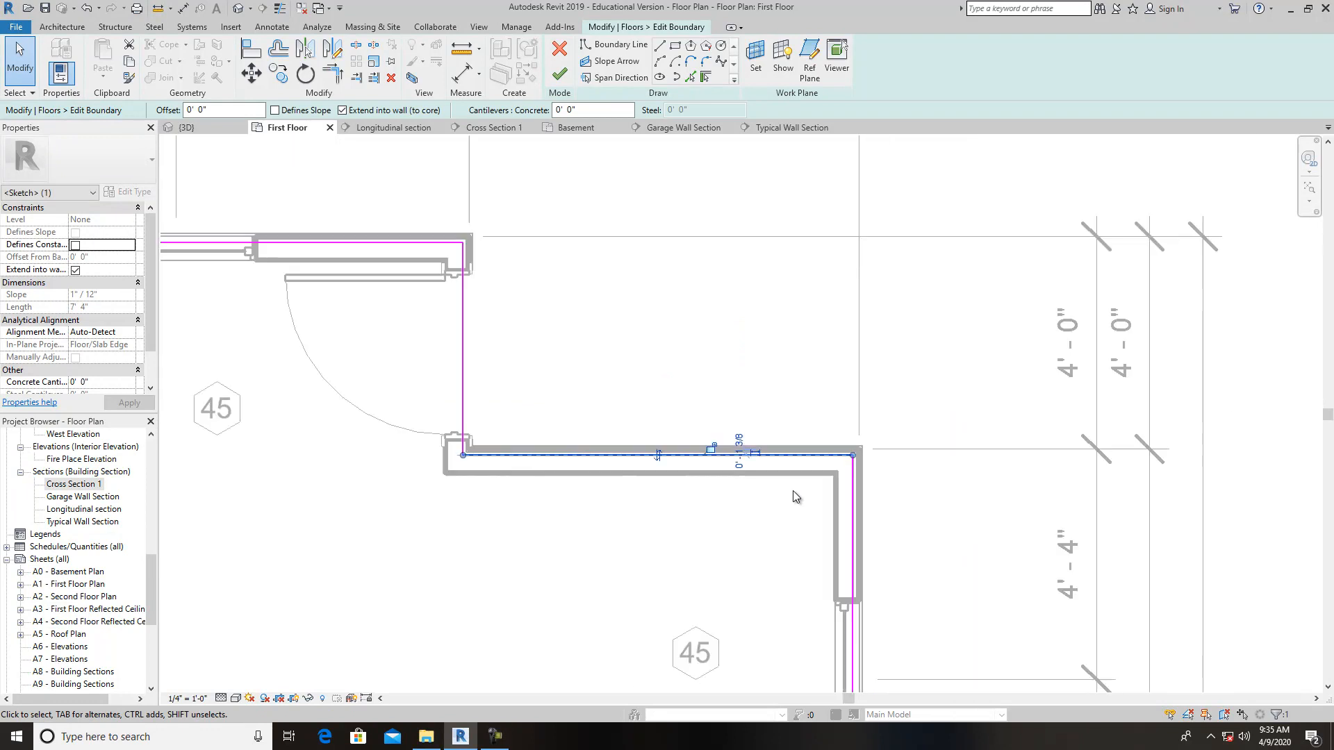
scroll(622, 552, "down", 1)
middle_click_drag(622, 553, 1179, 474)
scroll(673, 437, "up", 5)
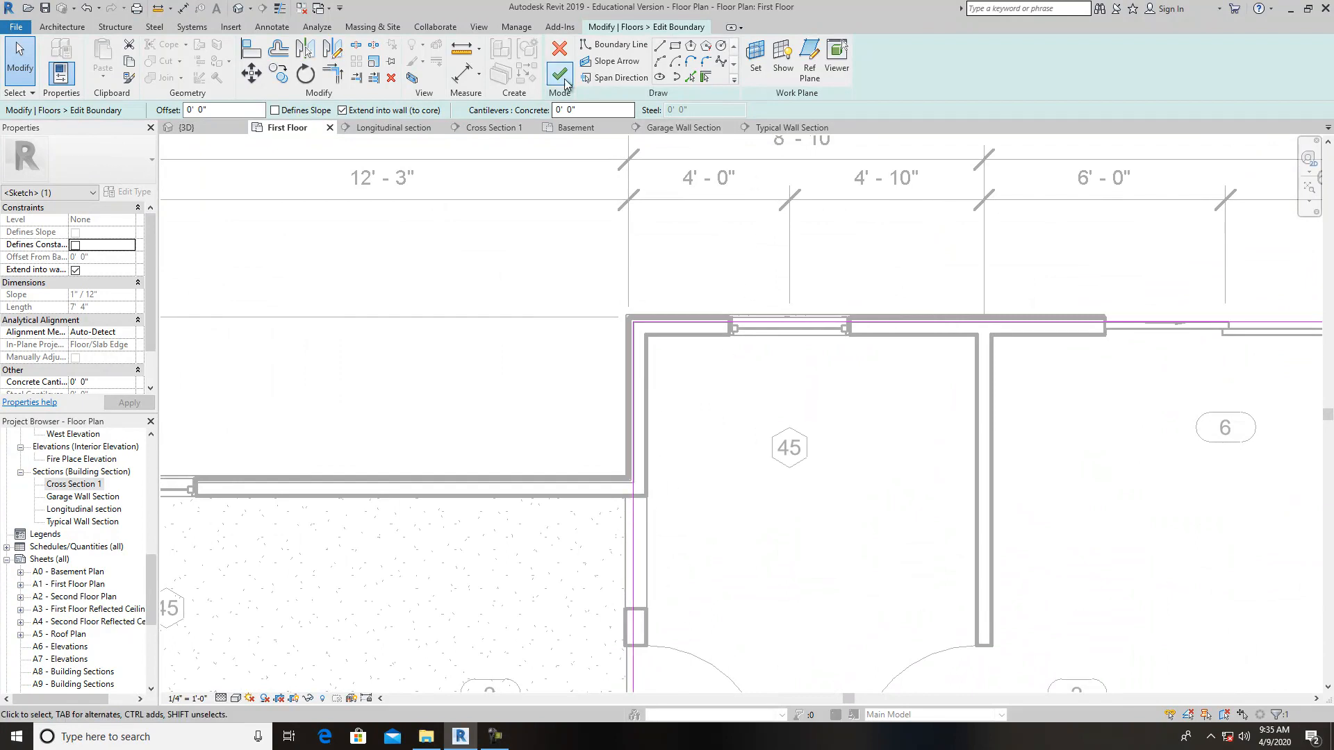
left_click(560, 73)
left_click(761, 377)
left_click(764, 384)
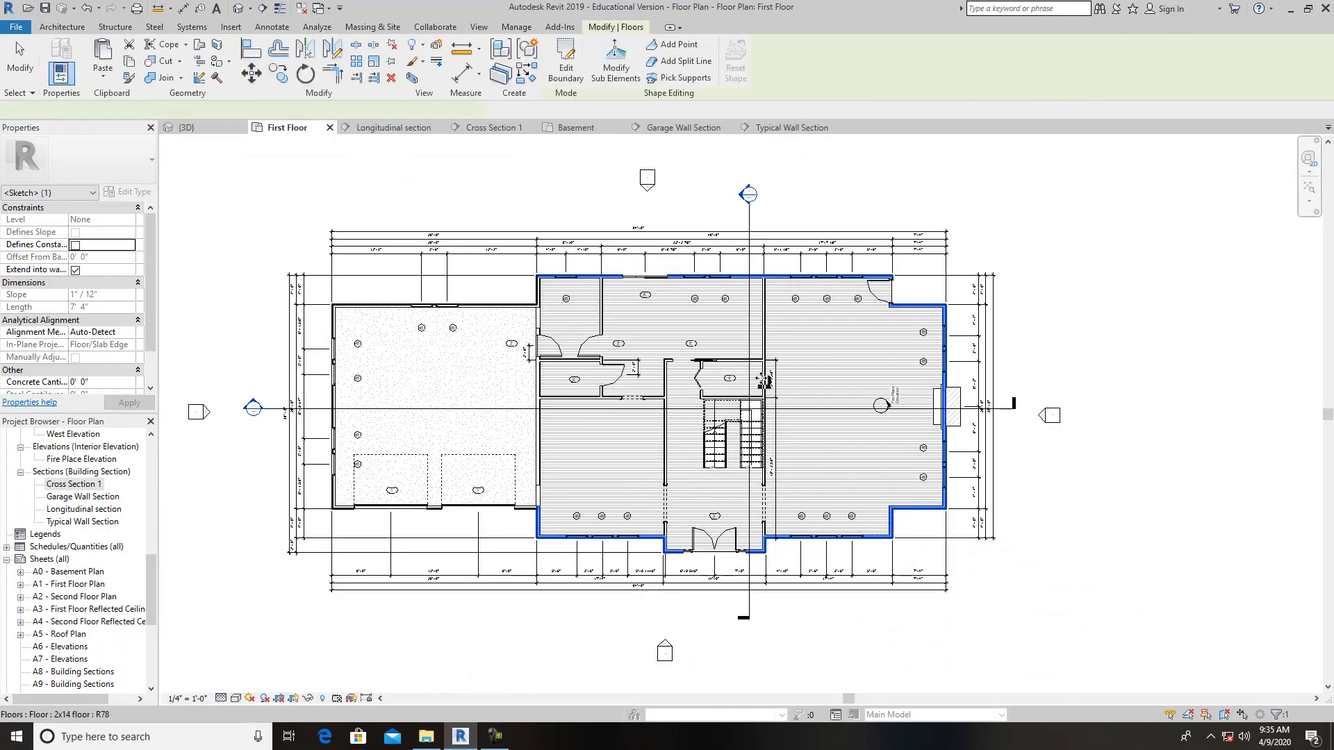
left_click(706, 271)
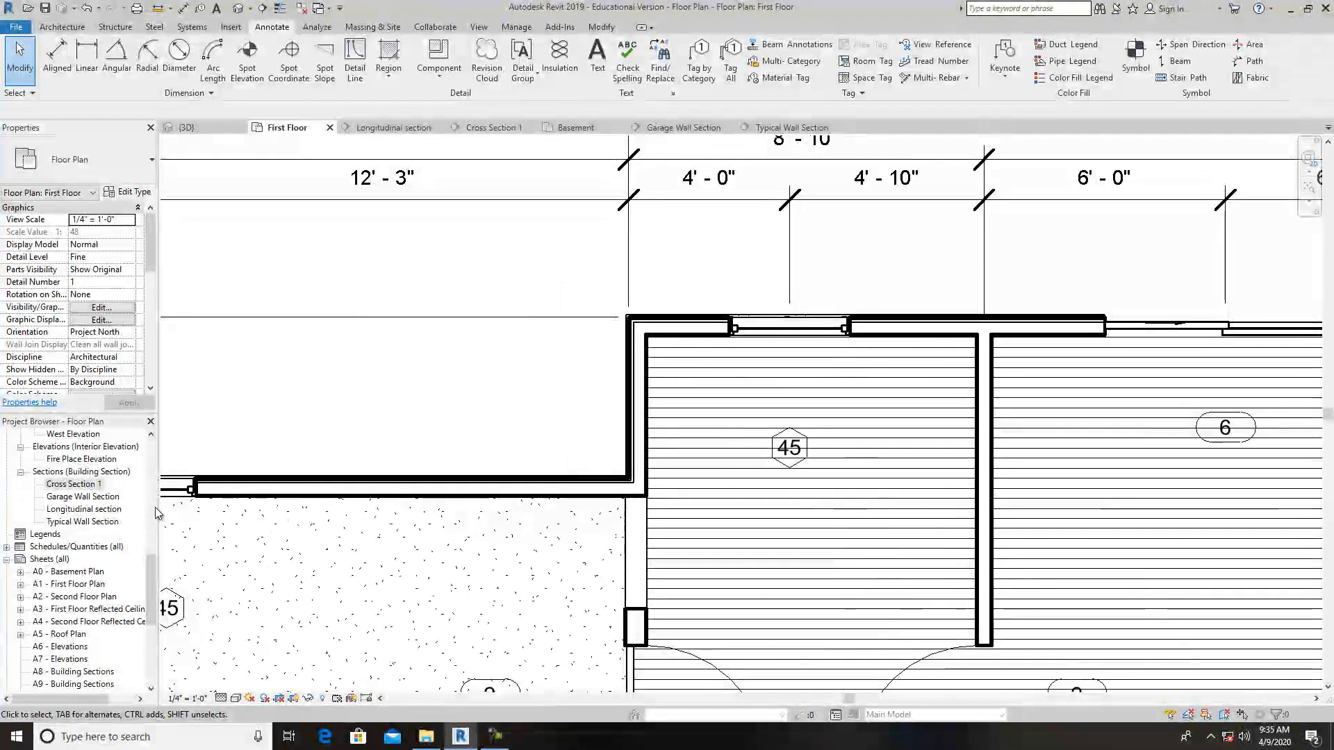
Open the Cross Section 1 view at the joint between the first floor and the foundation wall
left_click_drag(151, 567, 152, 638)
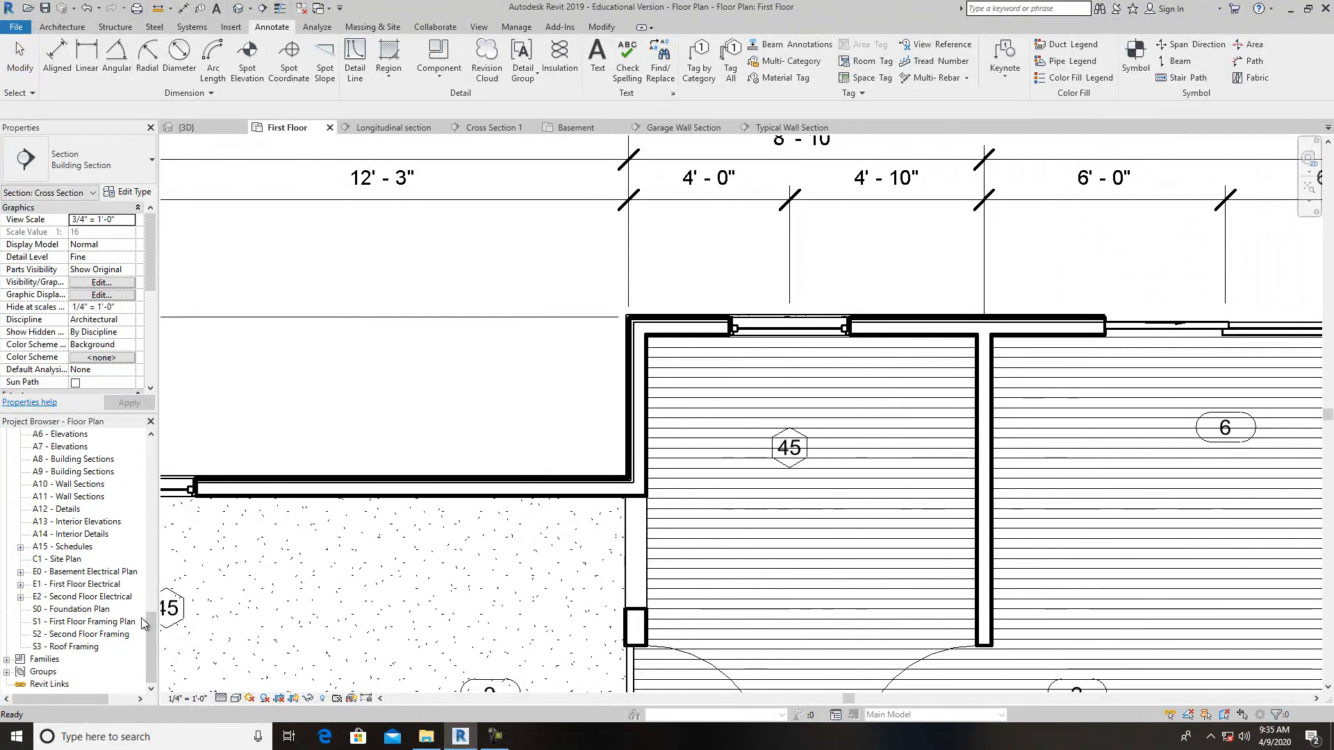
left_click_drag(148, 639, 154, 566)
double_click(87, 548)
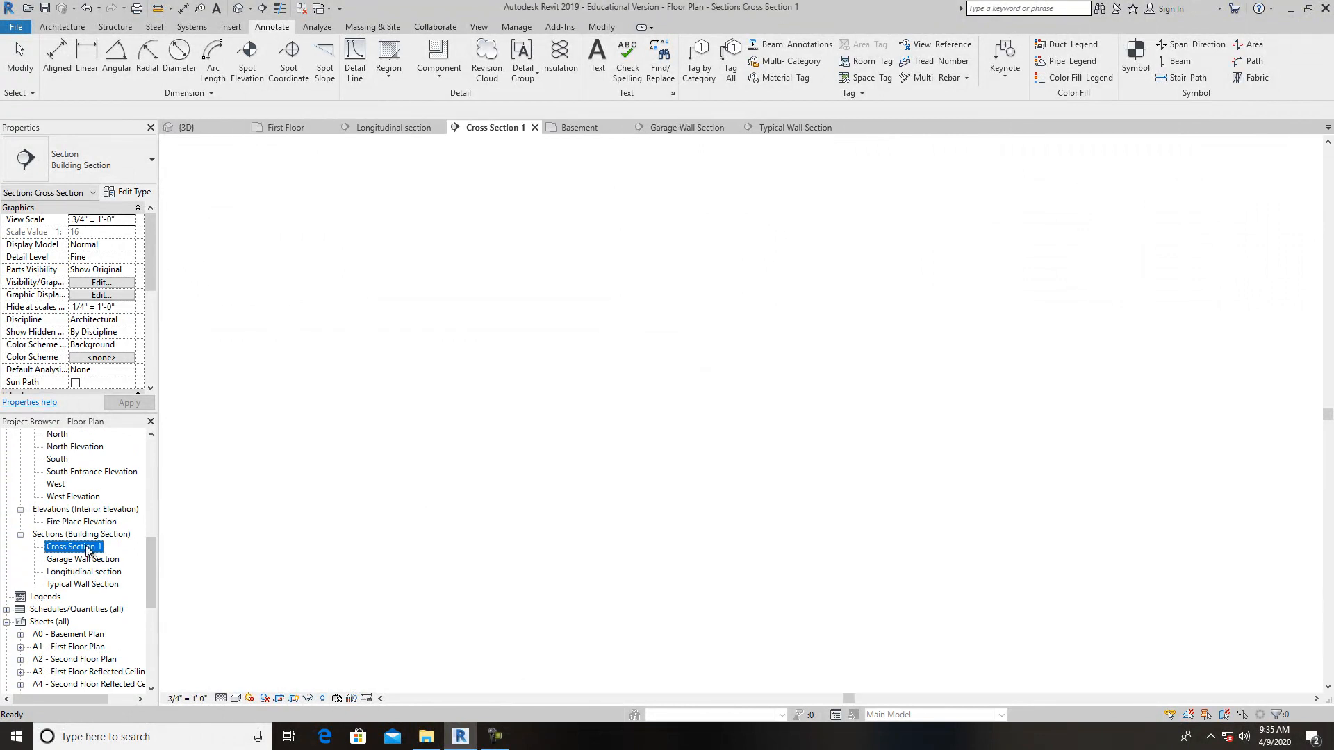
scroll(664, 400, "up", 2)
scroll(684, 393, "down", 4)
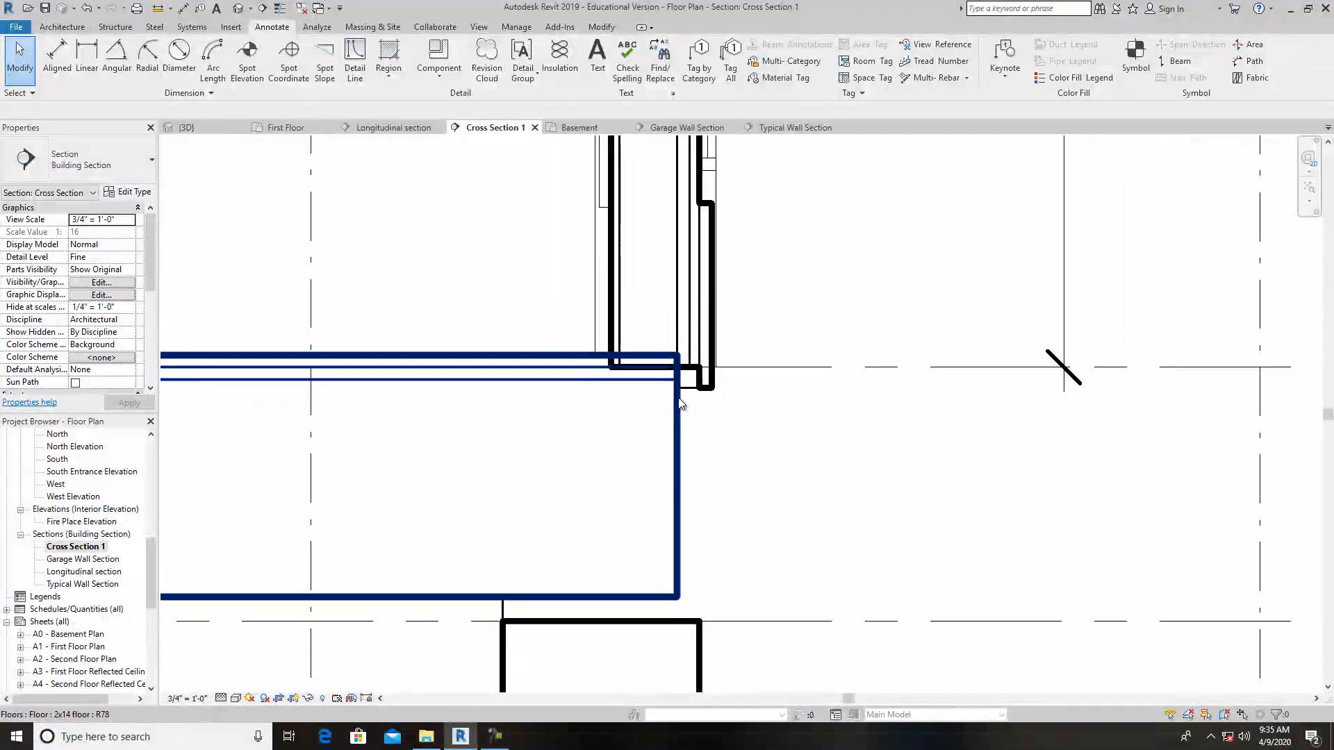
Stretch the exterior wall's unlocked outer layer down over the floor edge to the top of the foundation wall
left_click(688, 393)
left_click(694, 389)
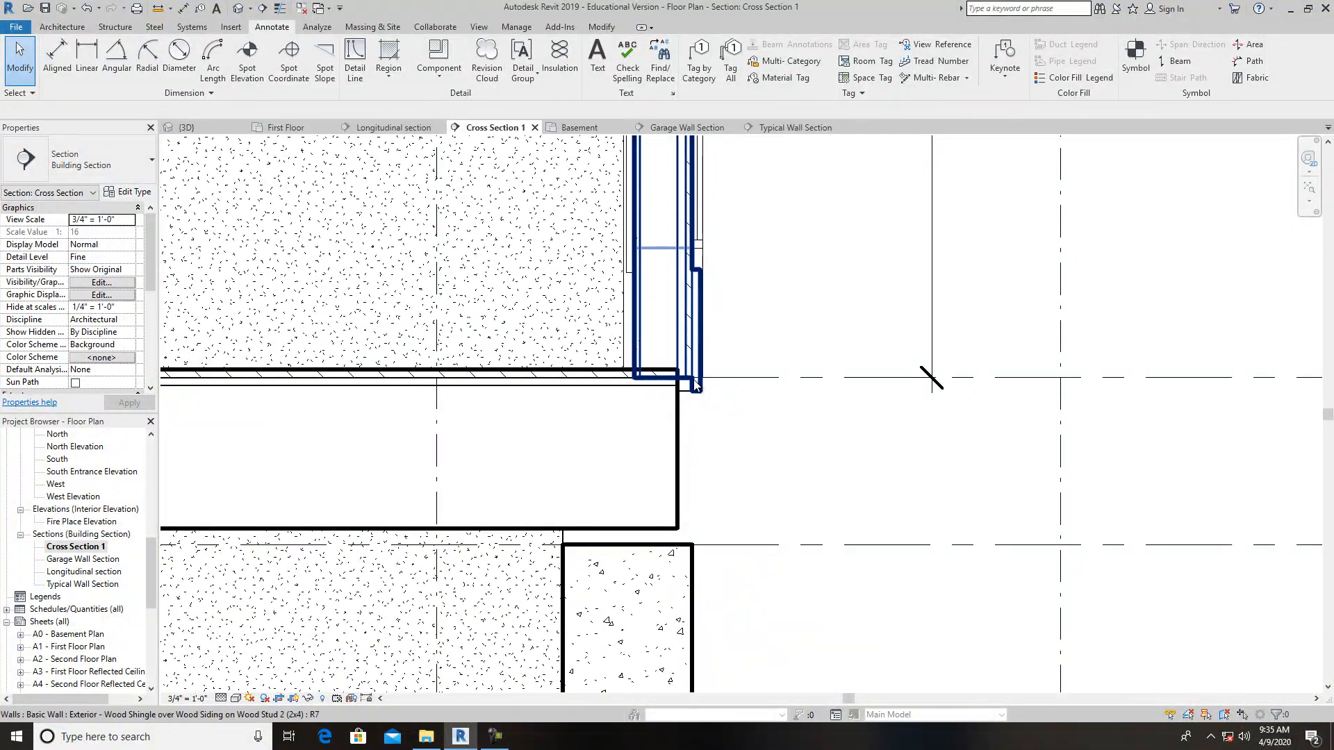
left_click(697, 392)
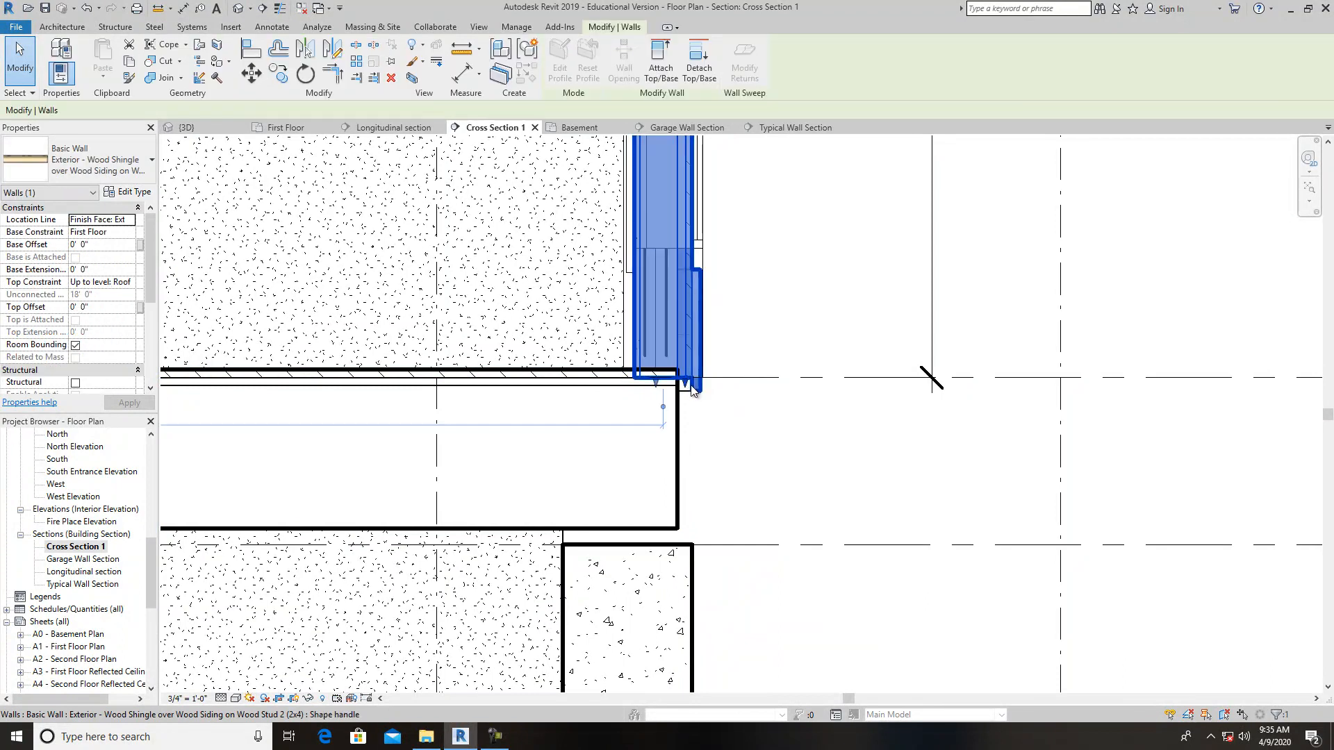
left_click_drag(686, 388, 693, 538)
left_click_drag(689, 542, 685, 544)
left_click(812, 456)
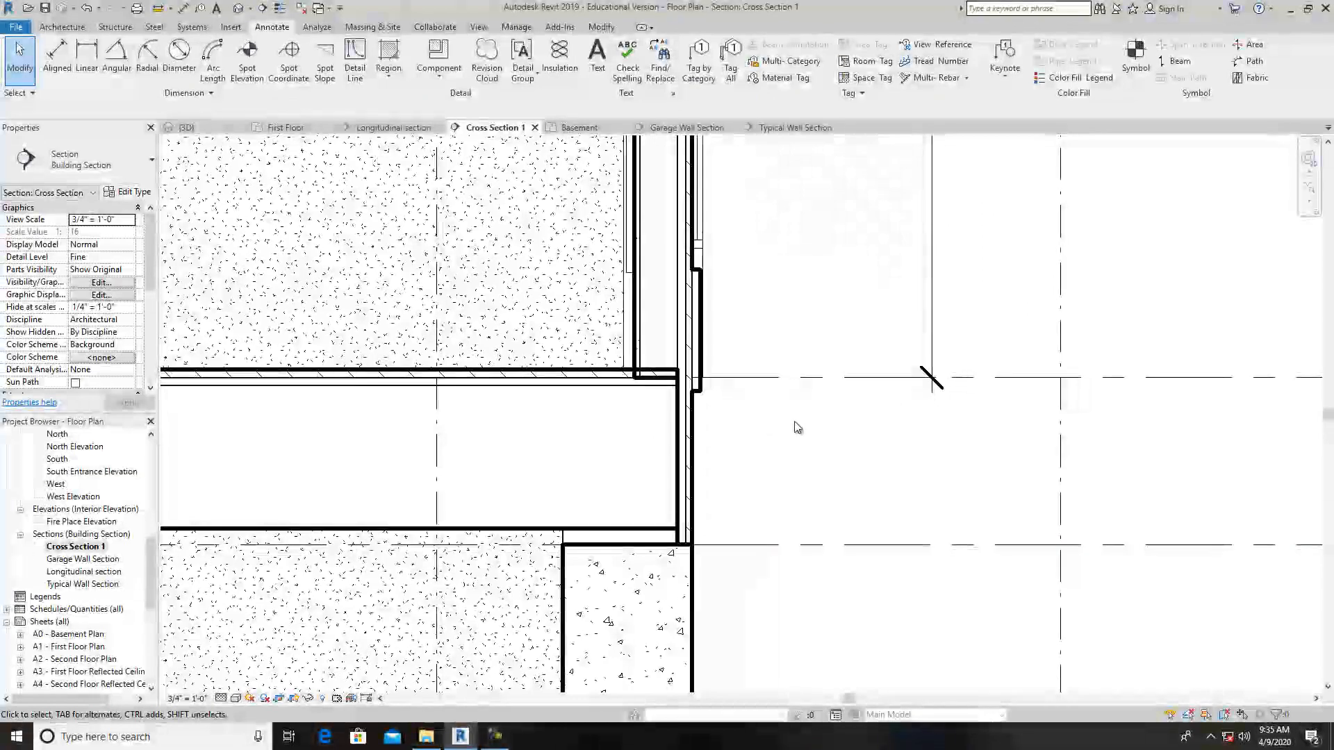
left_click(702, 387)
left_click(835, 470)
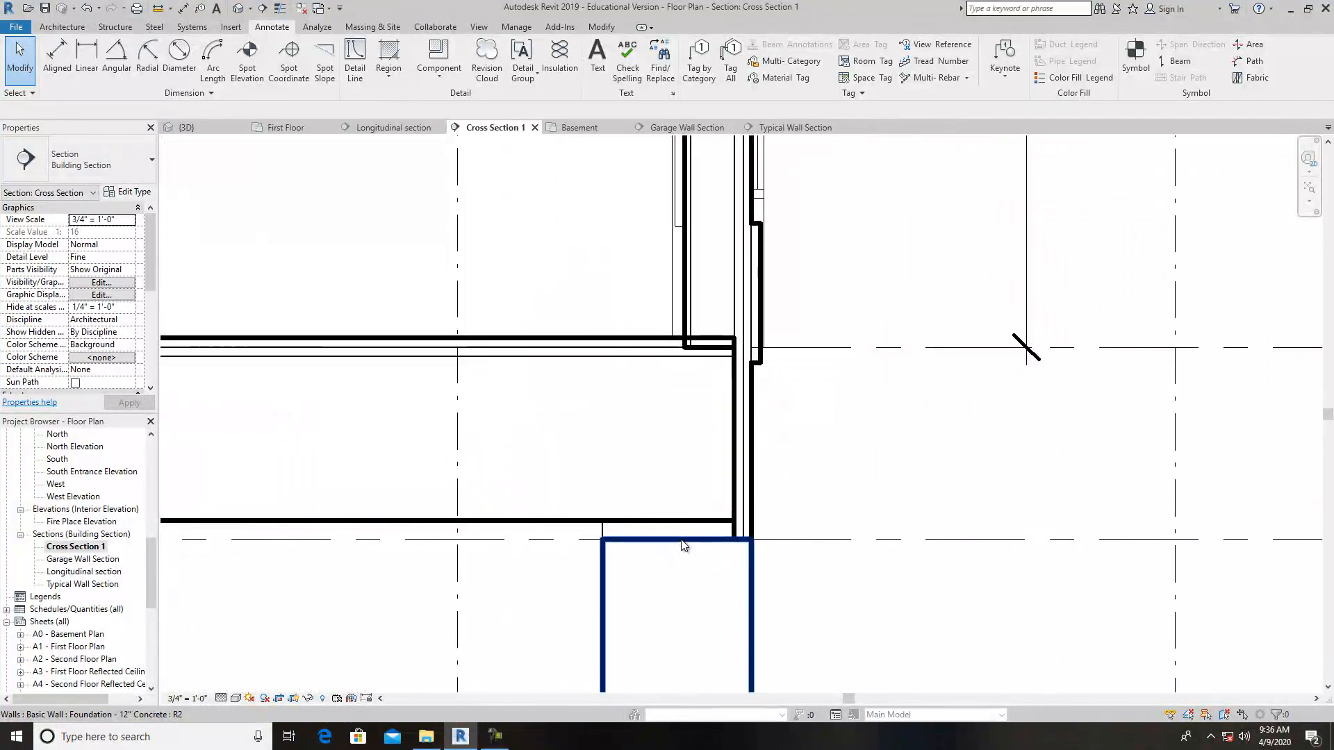
Measure the gap between the floor's underside and the top of the foundation wall with an aligned dimension, without placing it
scroll(685, 545, "up", 3)
left_click(57, 56)
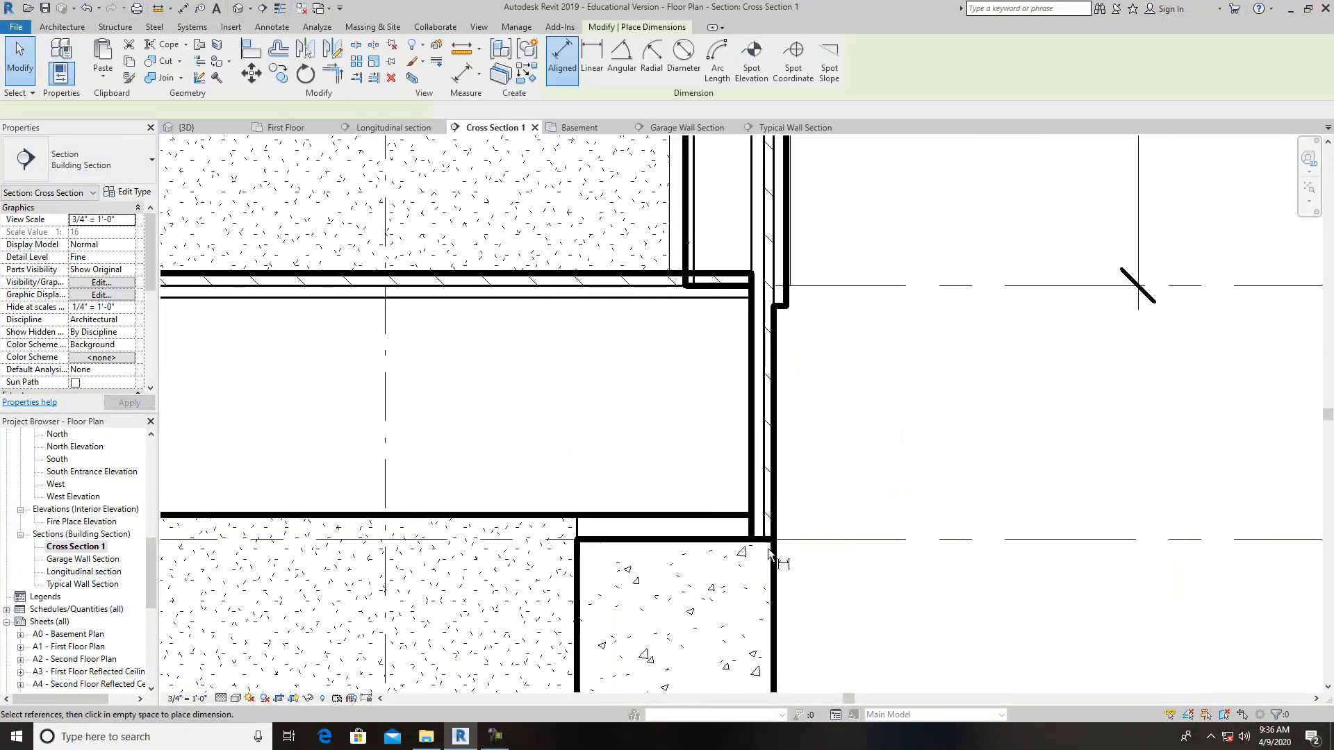
left_click(685, 517)
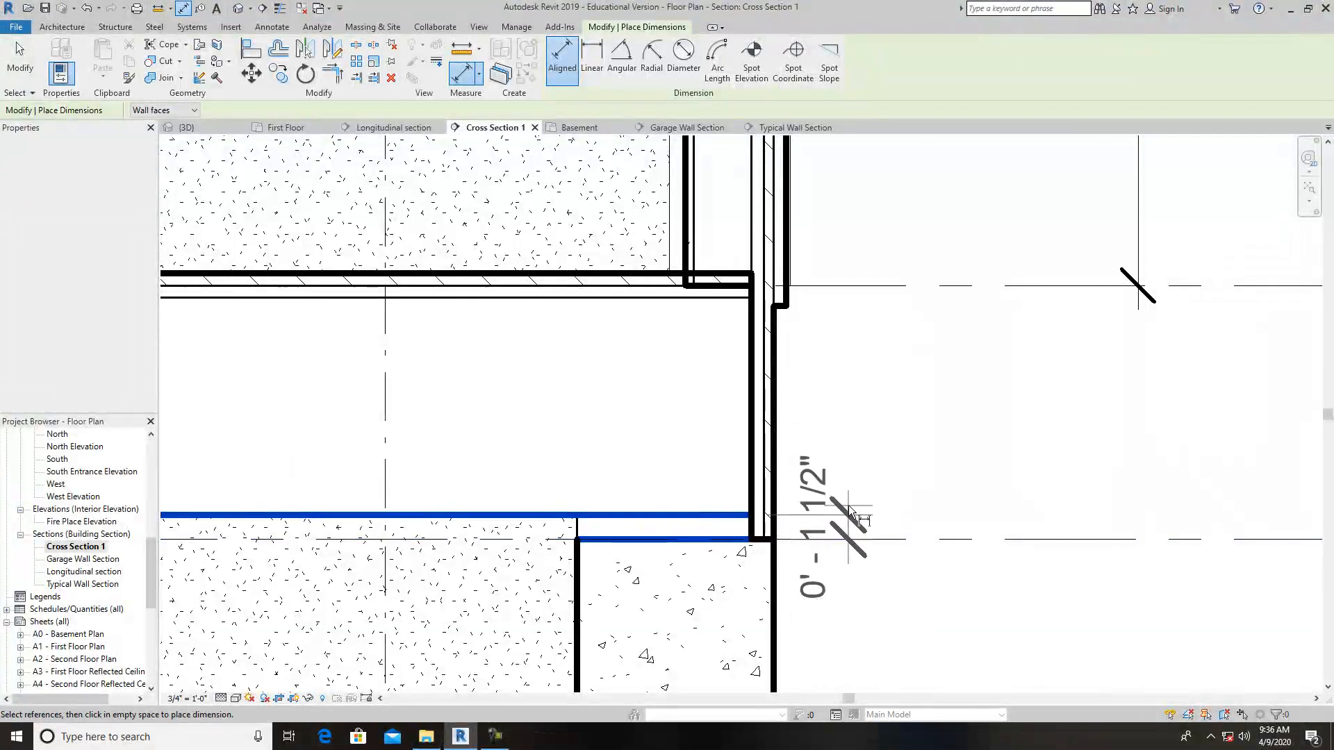
right_click(853, 506)
left_click(883, 515)
scroll(868, 543, "down", 2)
scroll(890, 561, "up", 5)
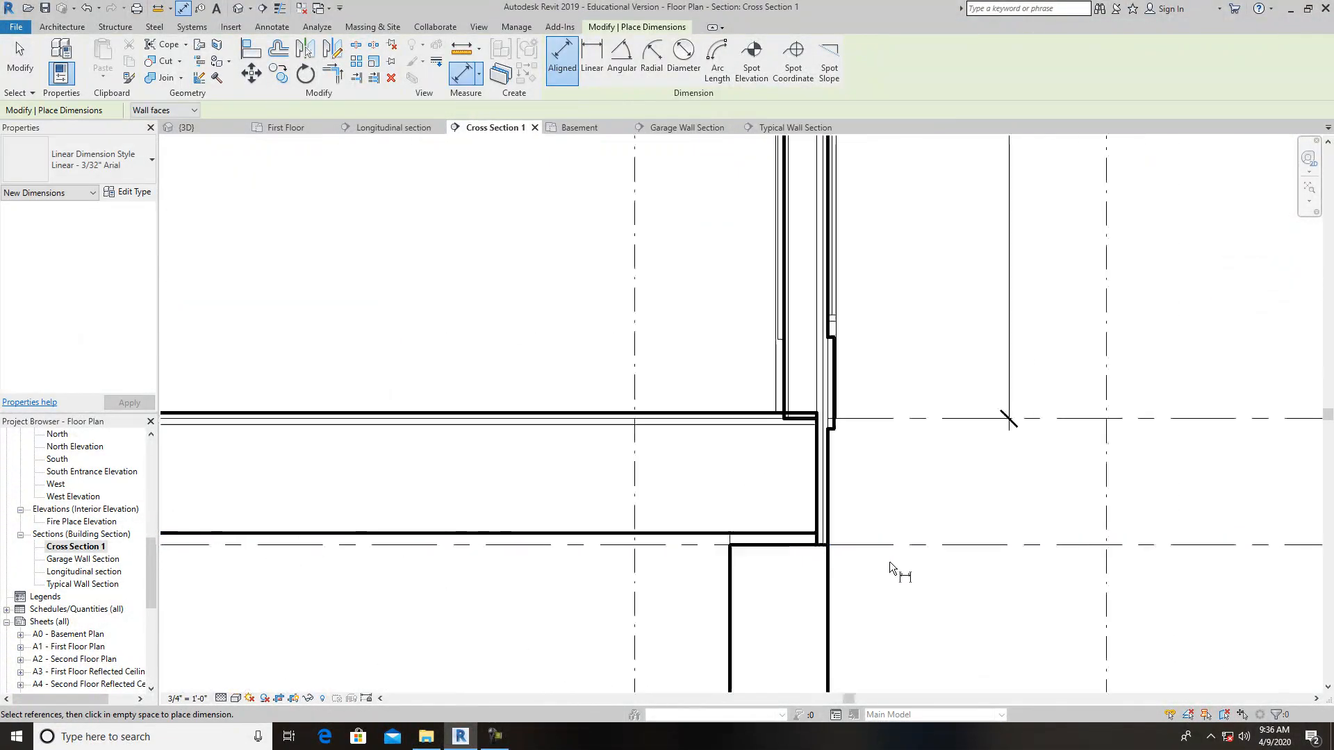
scroll(912, 574, "down", 3)
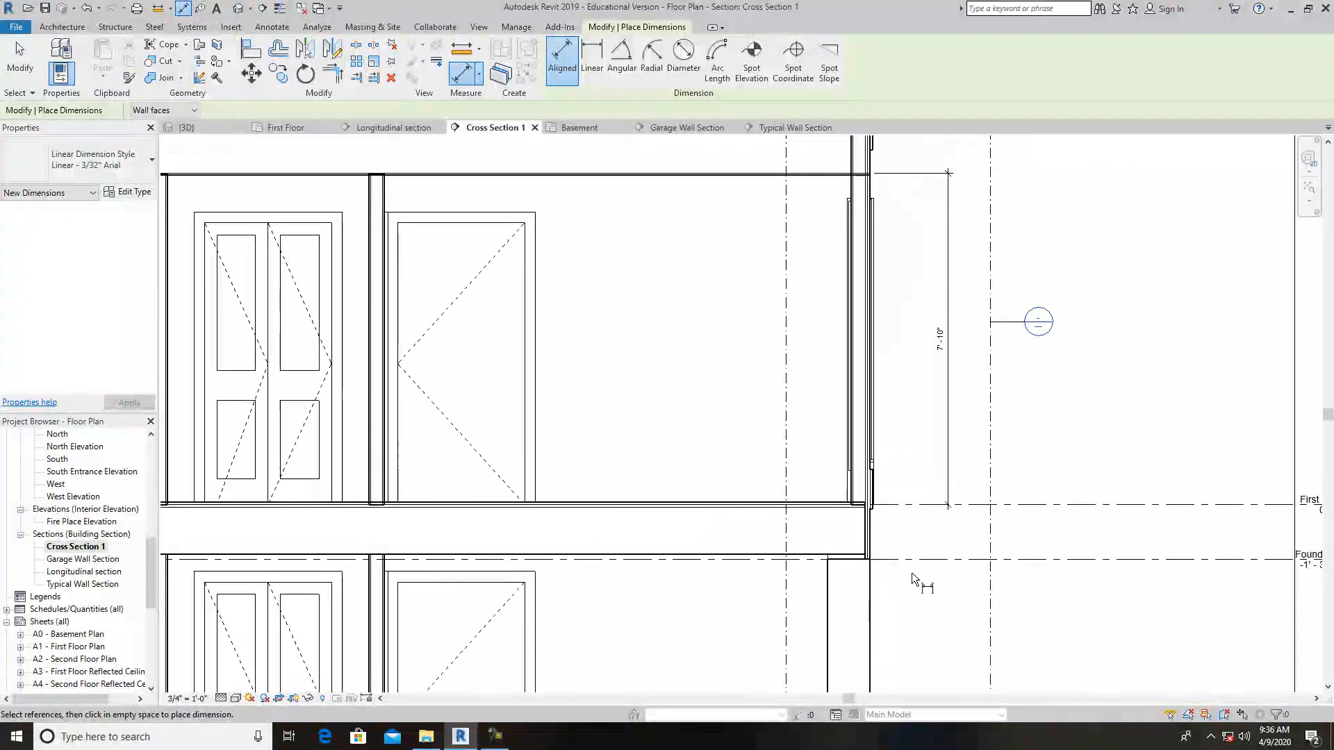
Open the Typical Wall Section view and examine the wall, floor and foundation joint
left_click(82, 547)
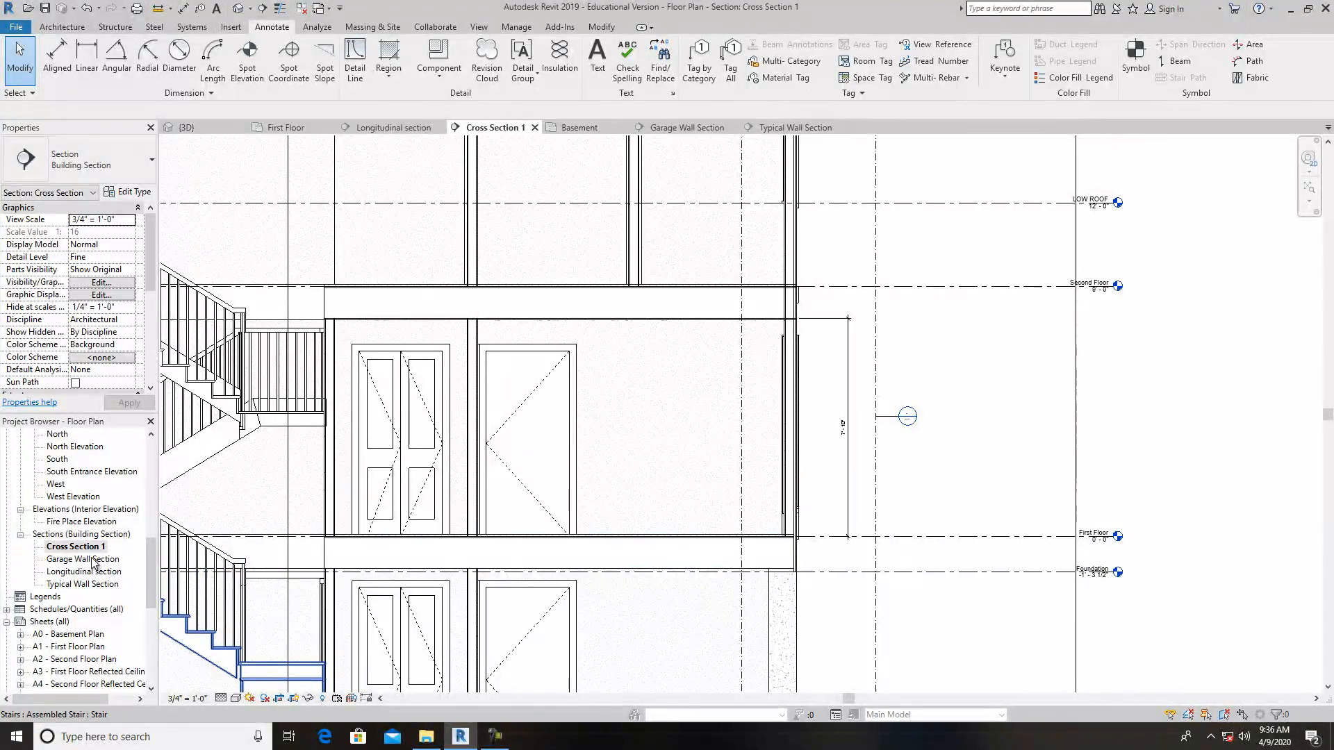
double_click(84, 584)
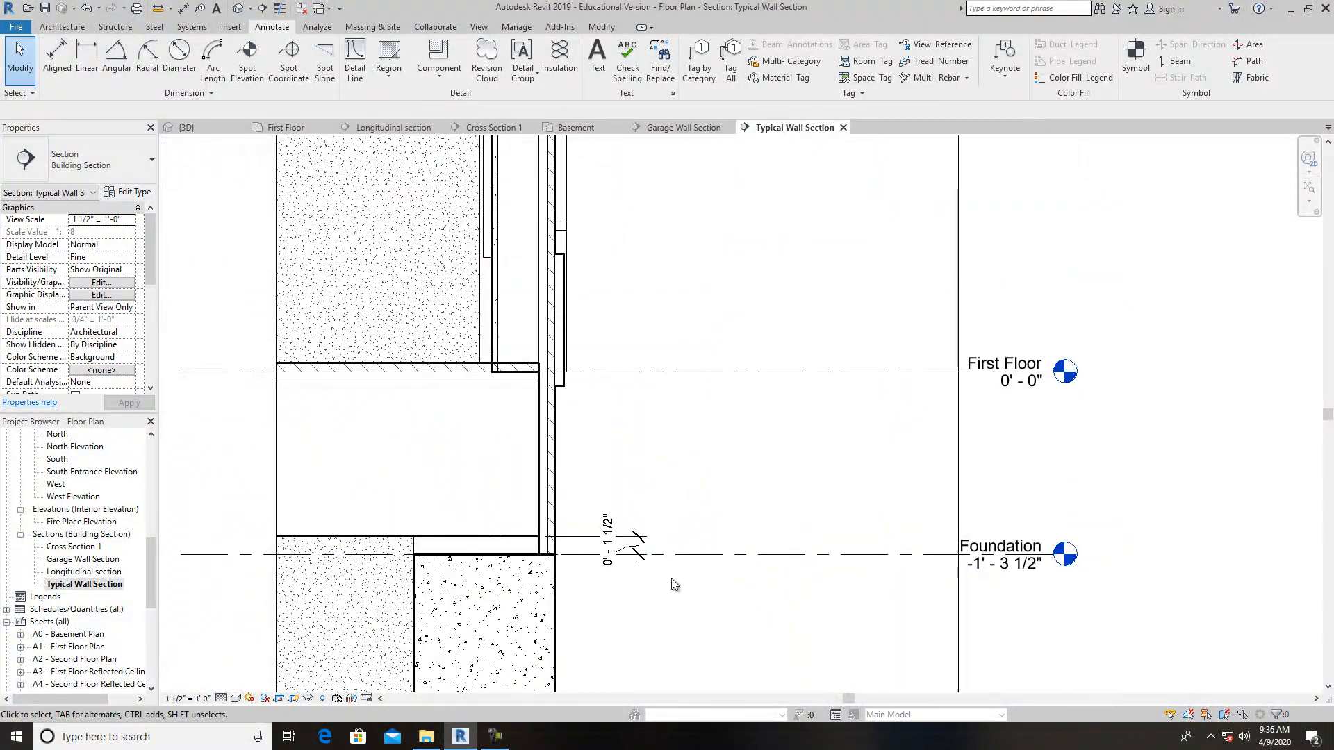
scroll(592, 570, "down", 4)
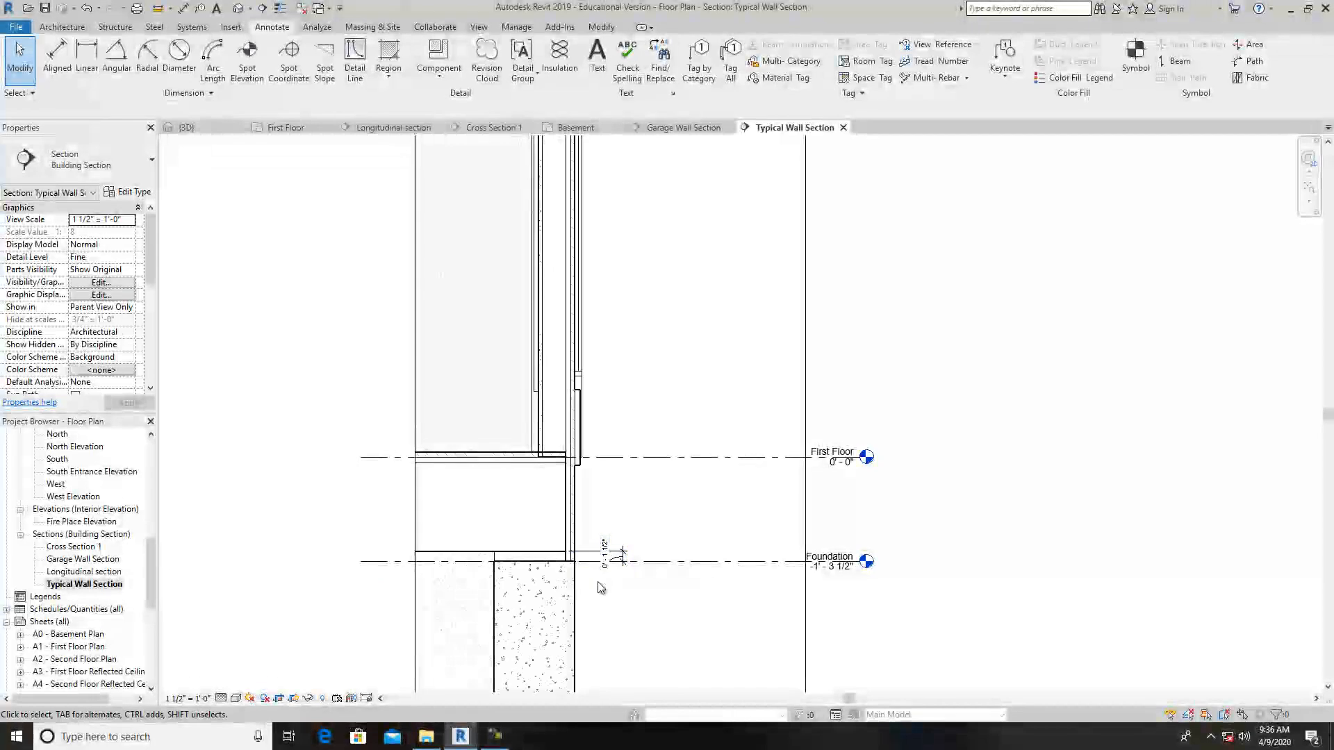
scroll(590, 580, "up", 4)
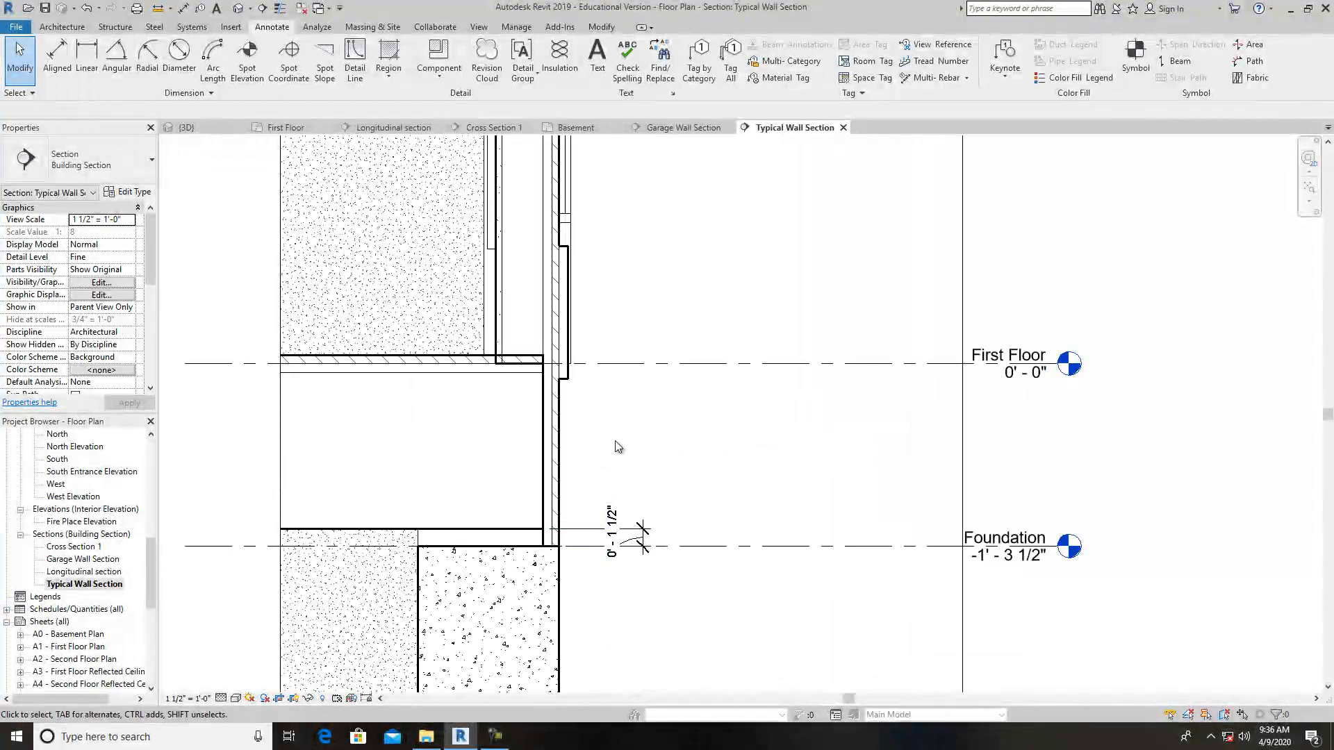
scroll(615, 441, "down", 2)
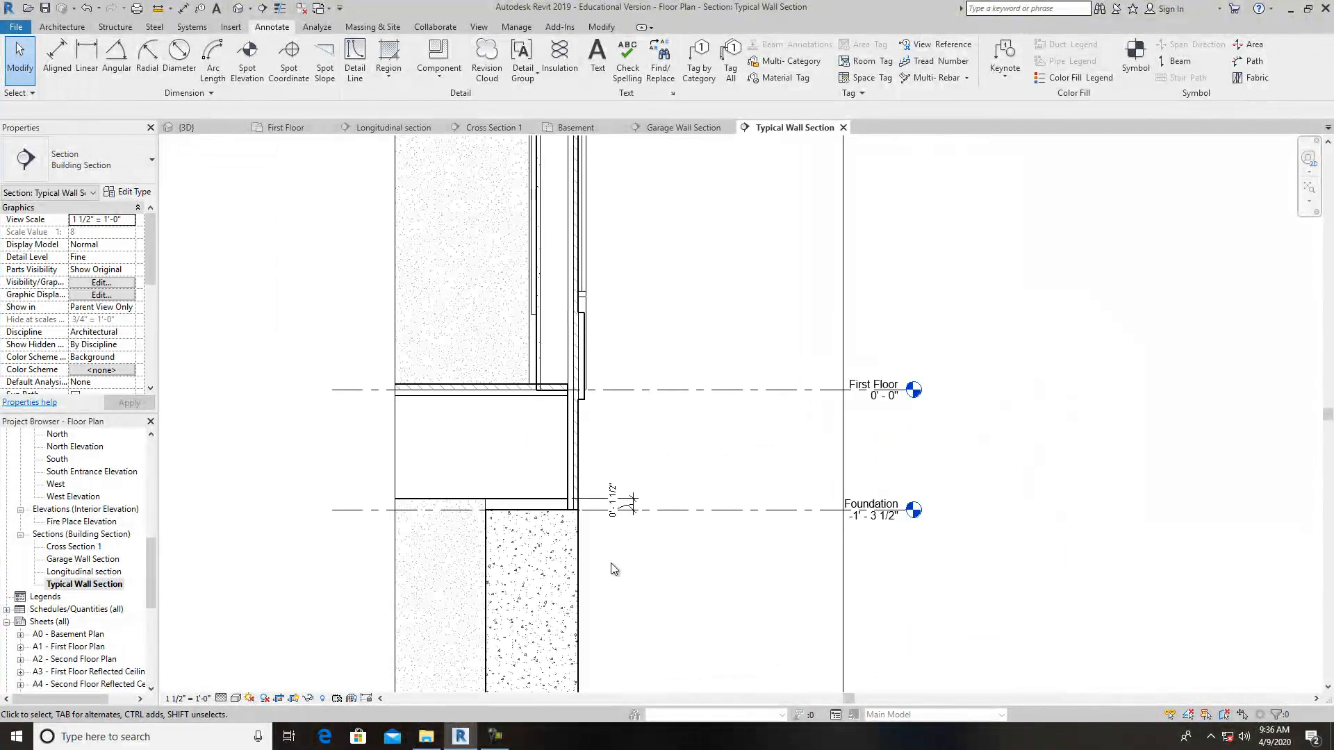
scroll(621, 572, "down", 1)
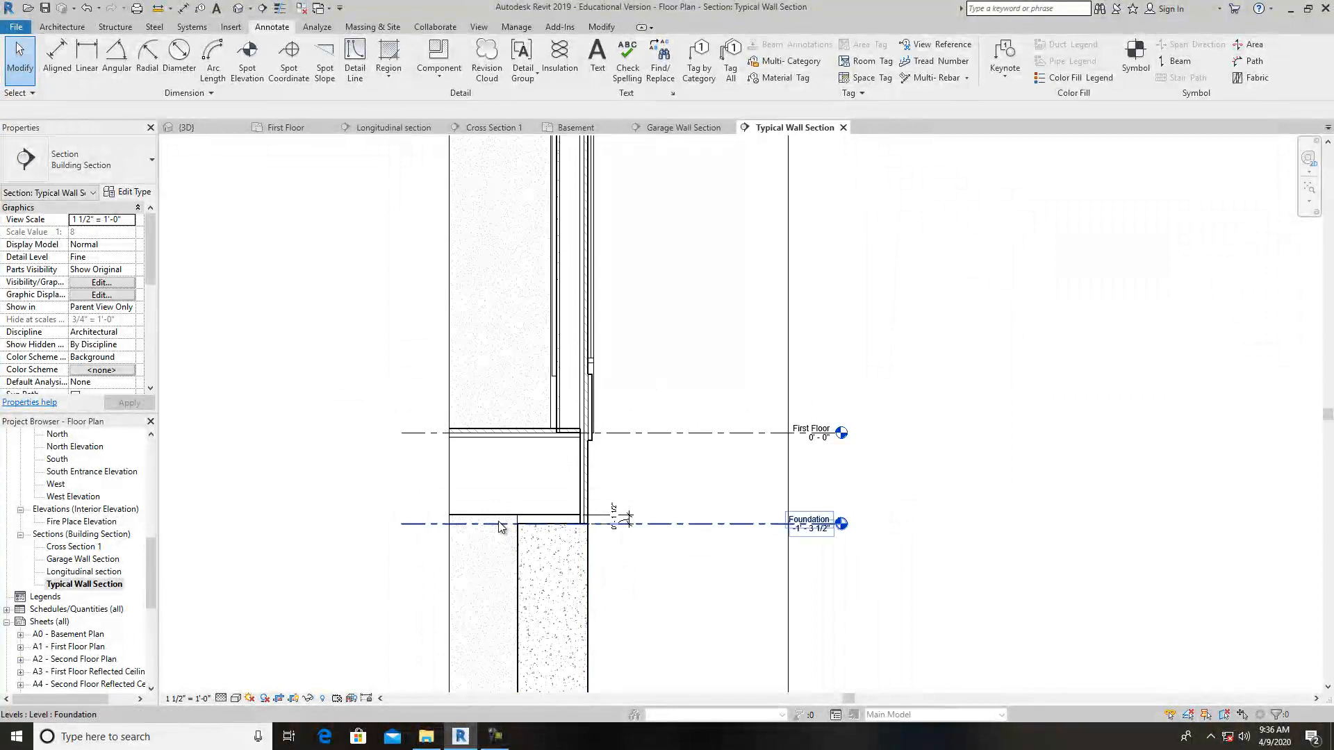
scroll(725, 455, "down", 3)
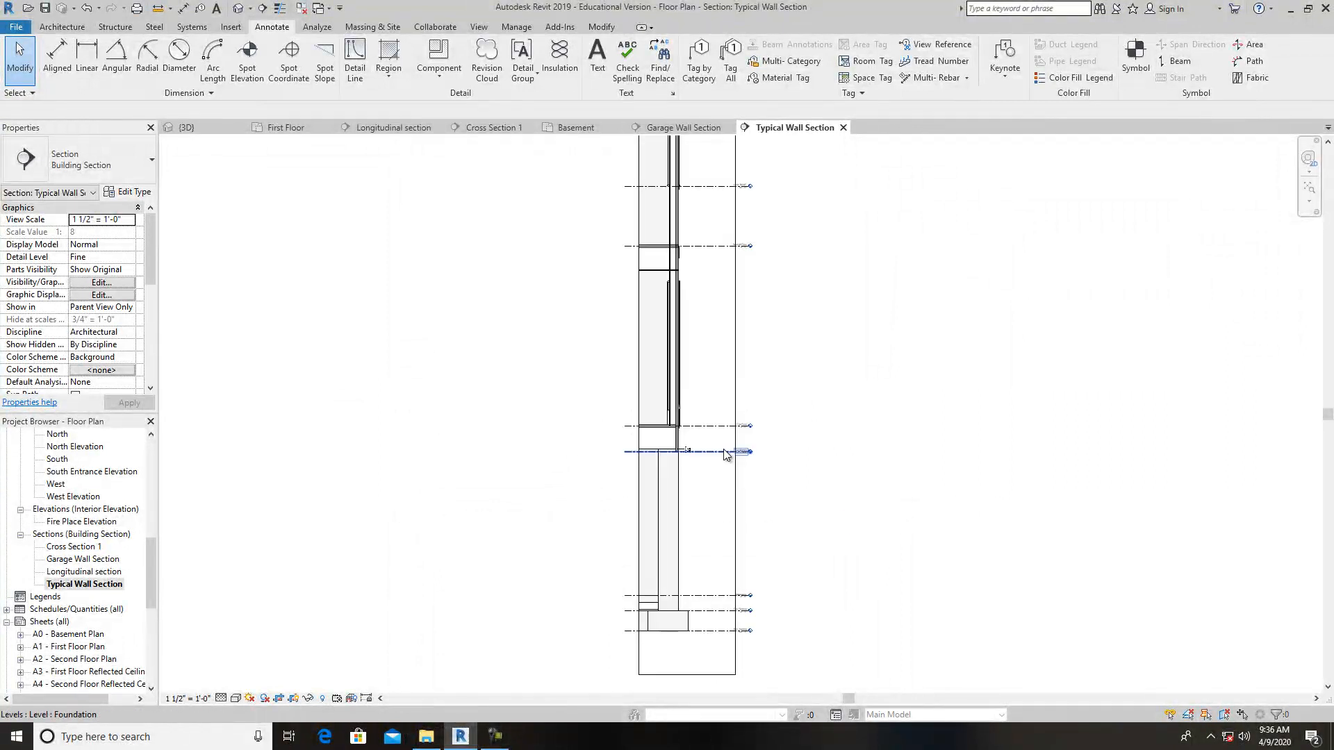